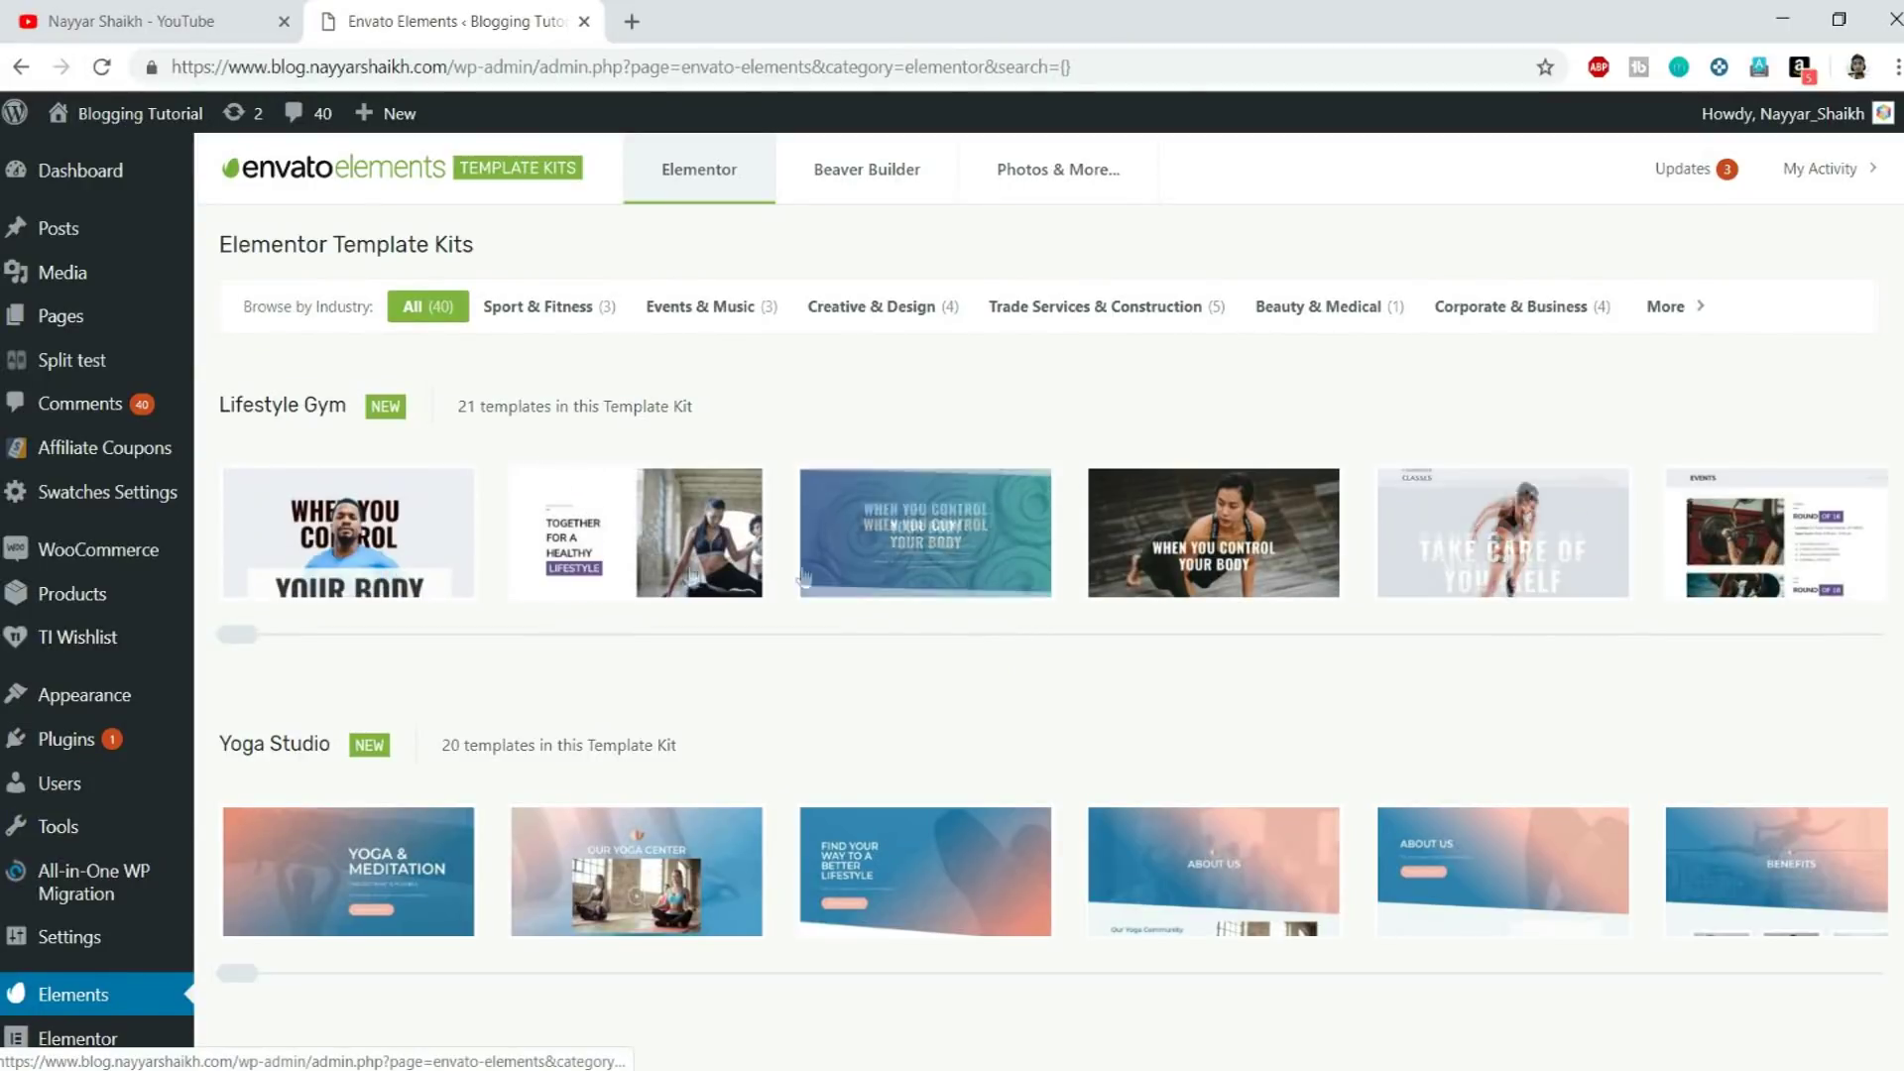
Preview the Lifestyle Gym templates: Events, Services 2, Contacts 1, Single trainer 2 and Single trainer 1
click(1746, 536)
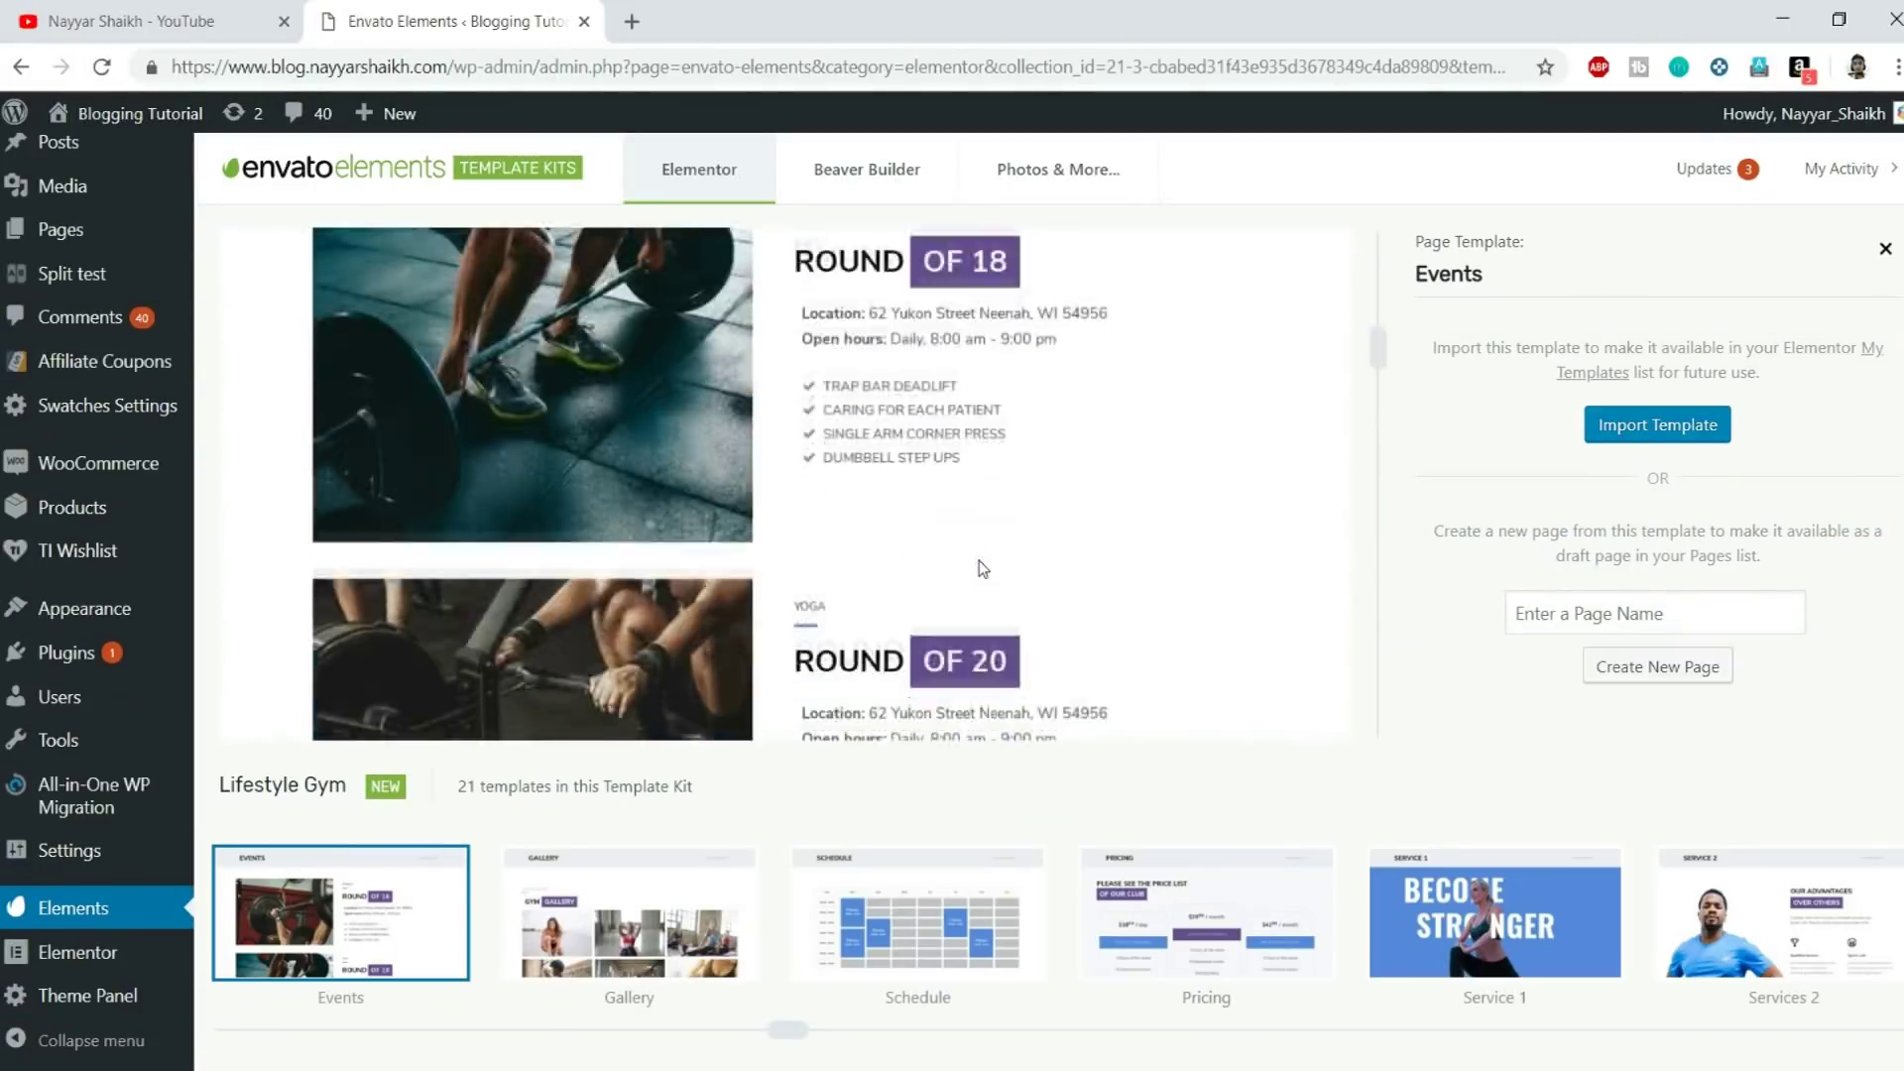
key(Right)
key(Right)
key(Right)
key(Right)
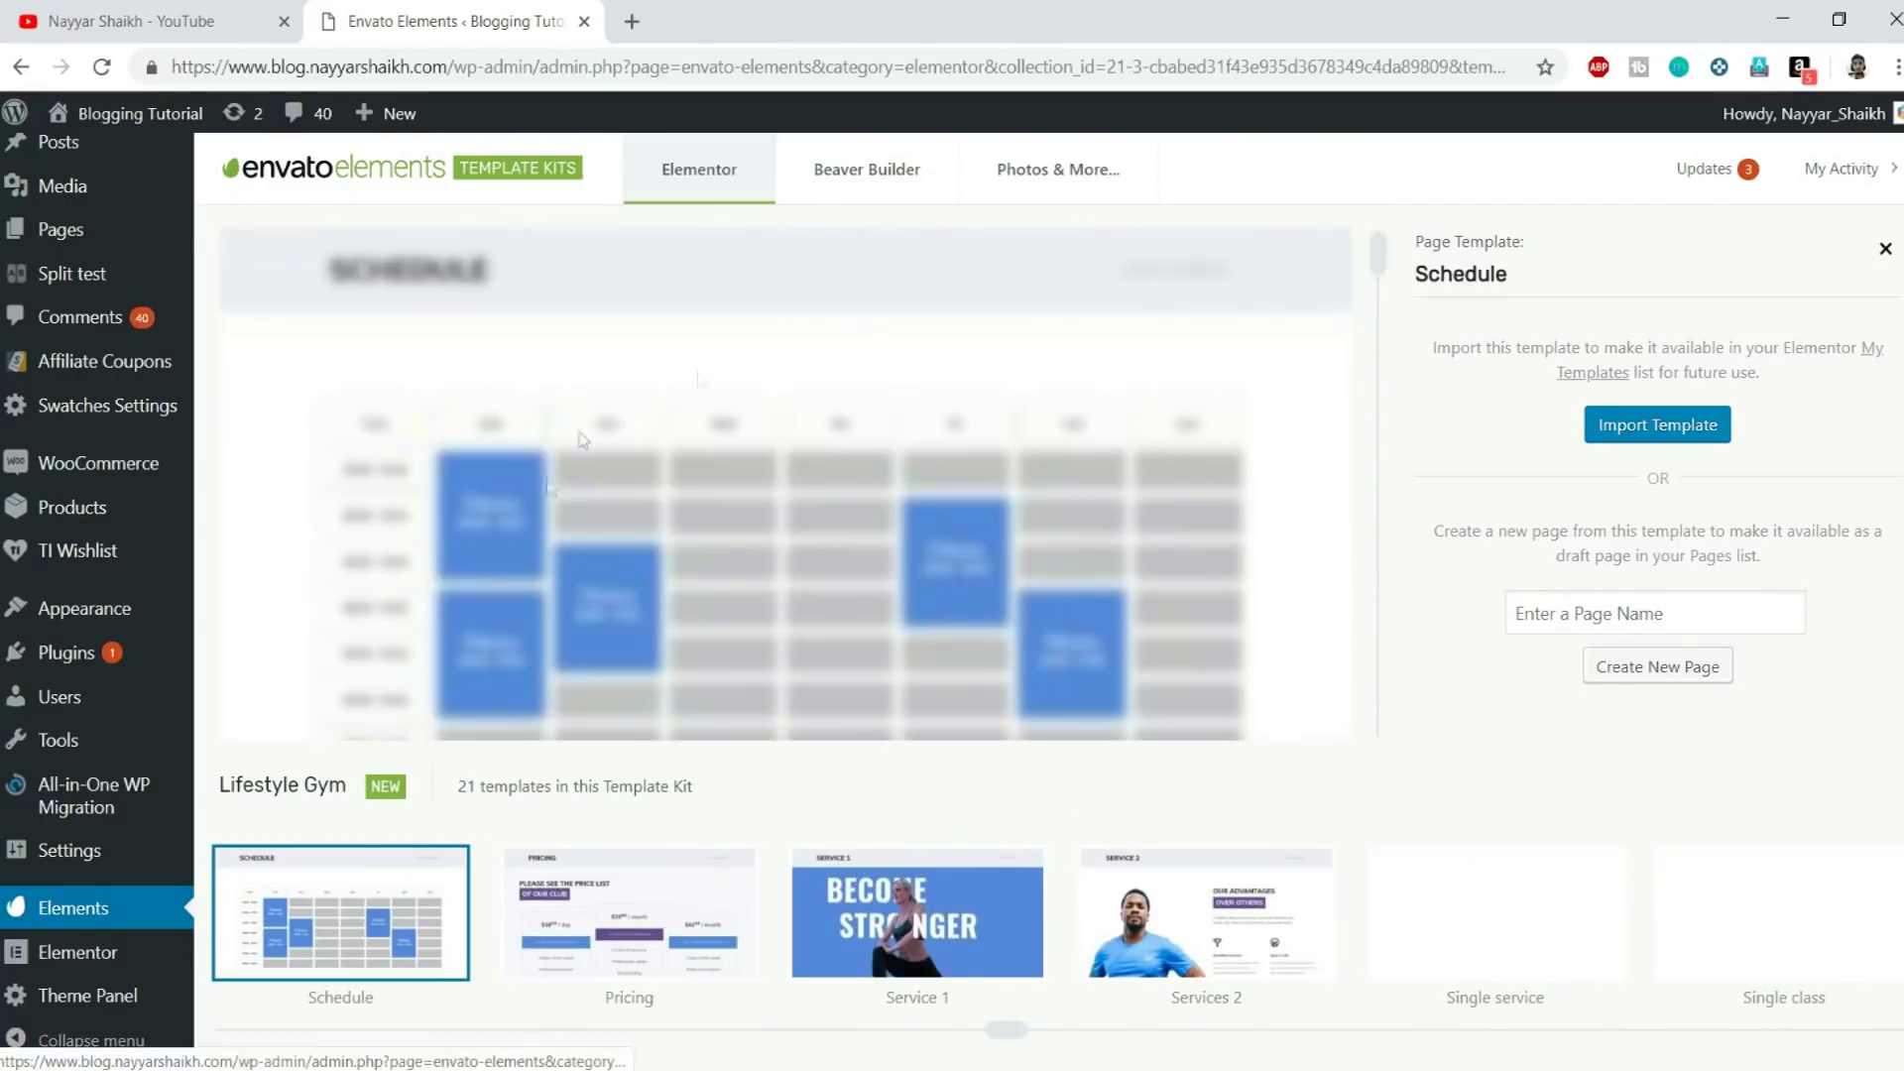
key(Right)
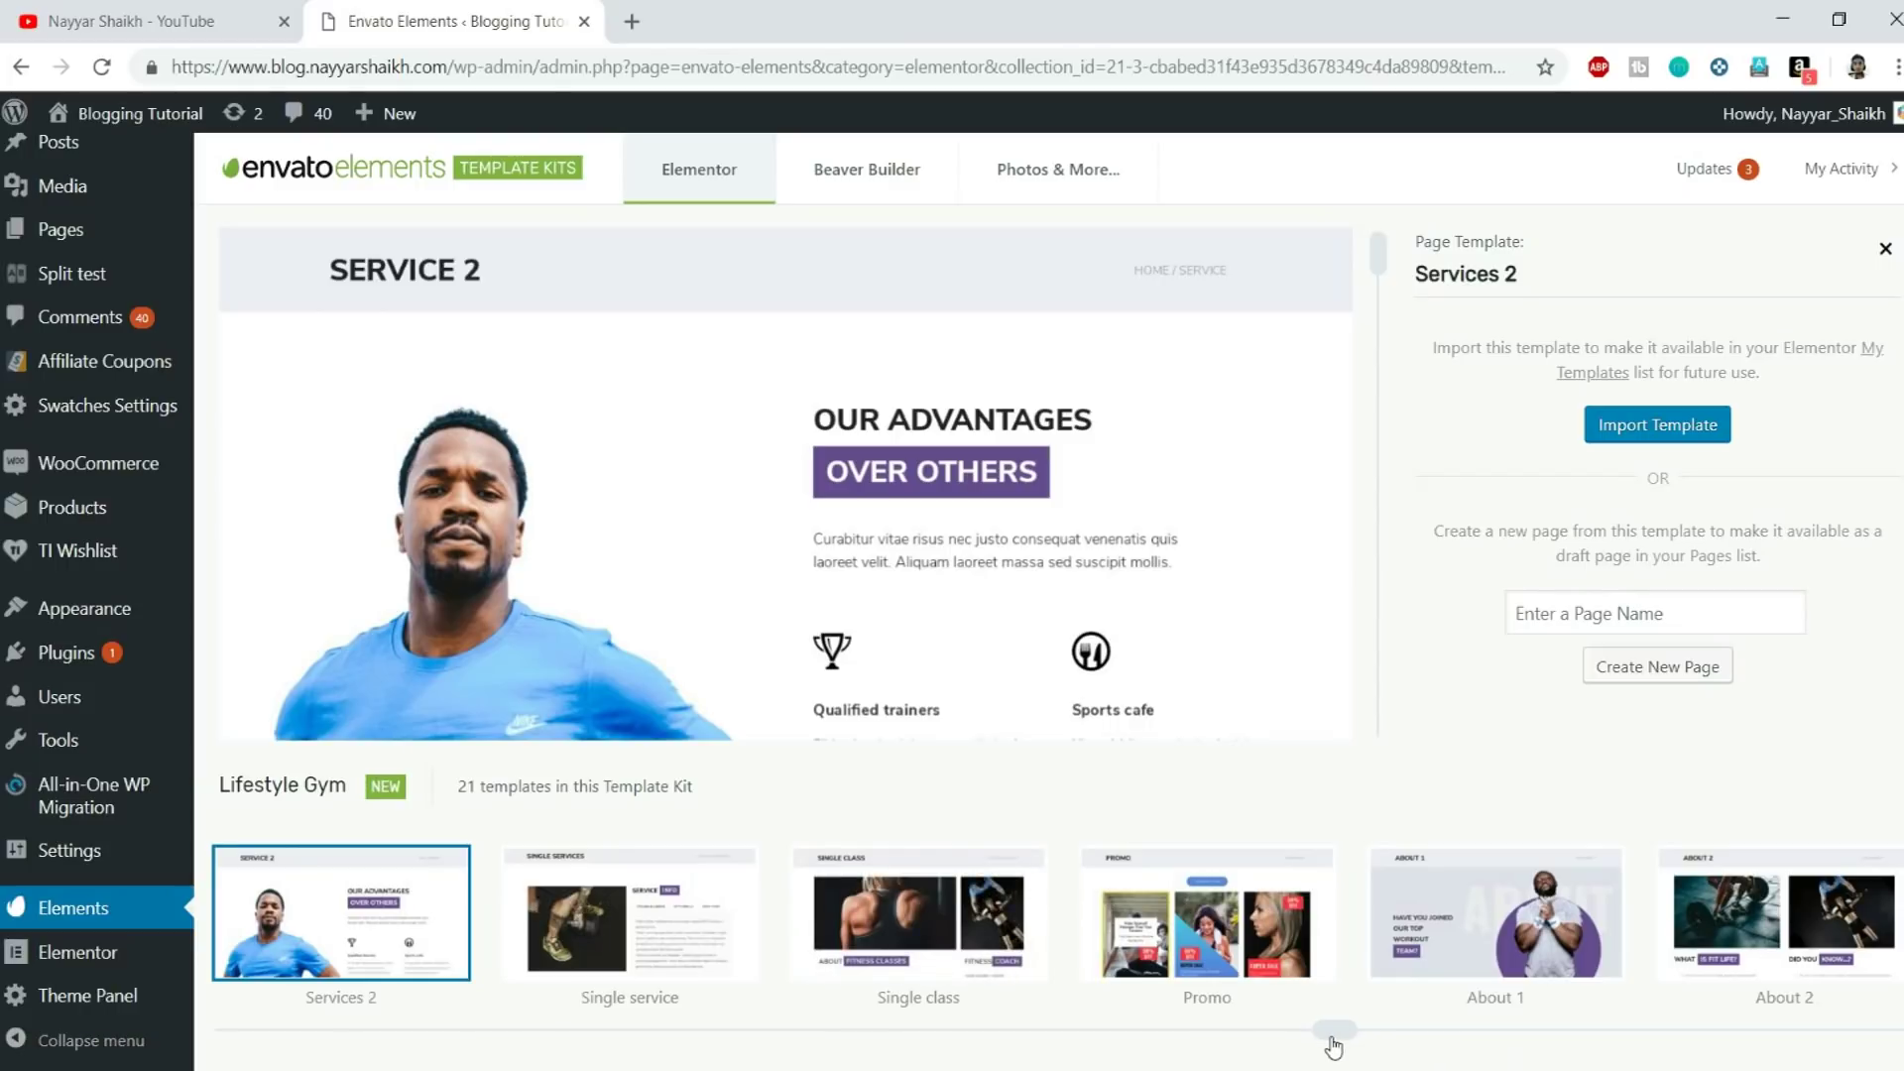
drag(1342, 1041, 1880, 1037)
click(1476, 982)
scroll(1003, 633, down, 5)
click(1202, 923)
scroll(879, 486, down, 5)
click(913, 912)
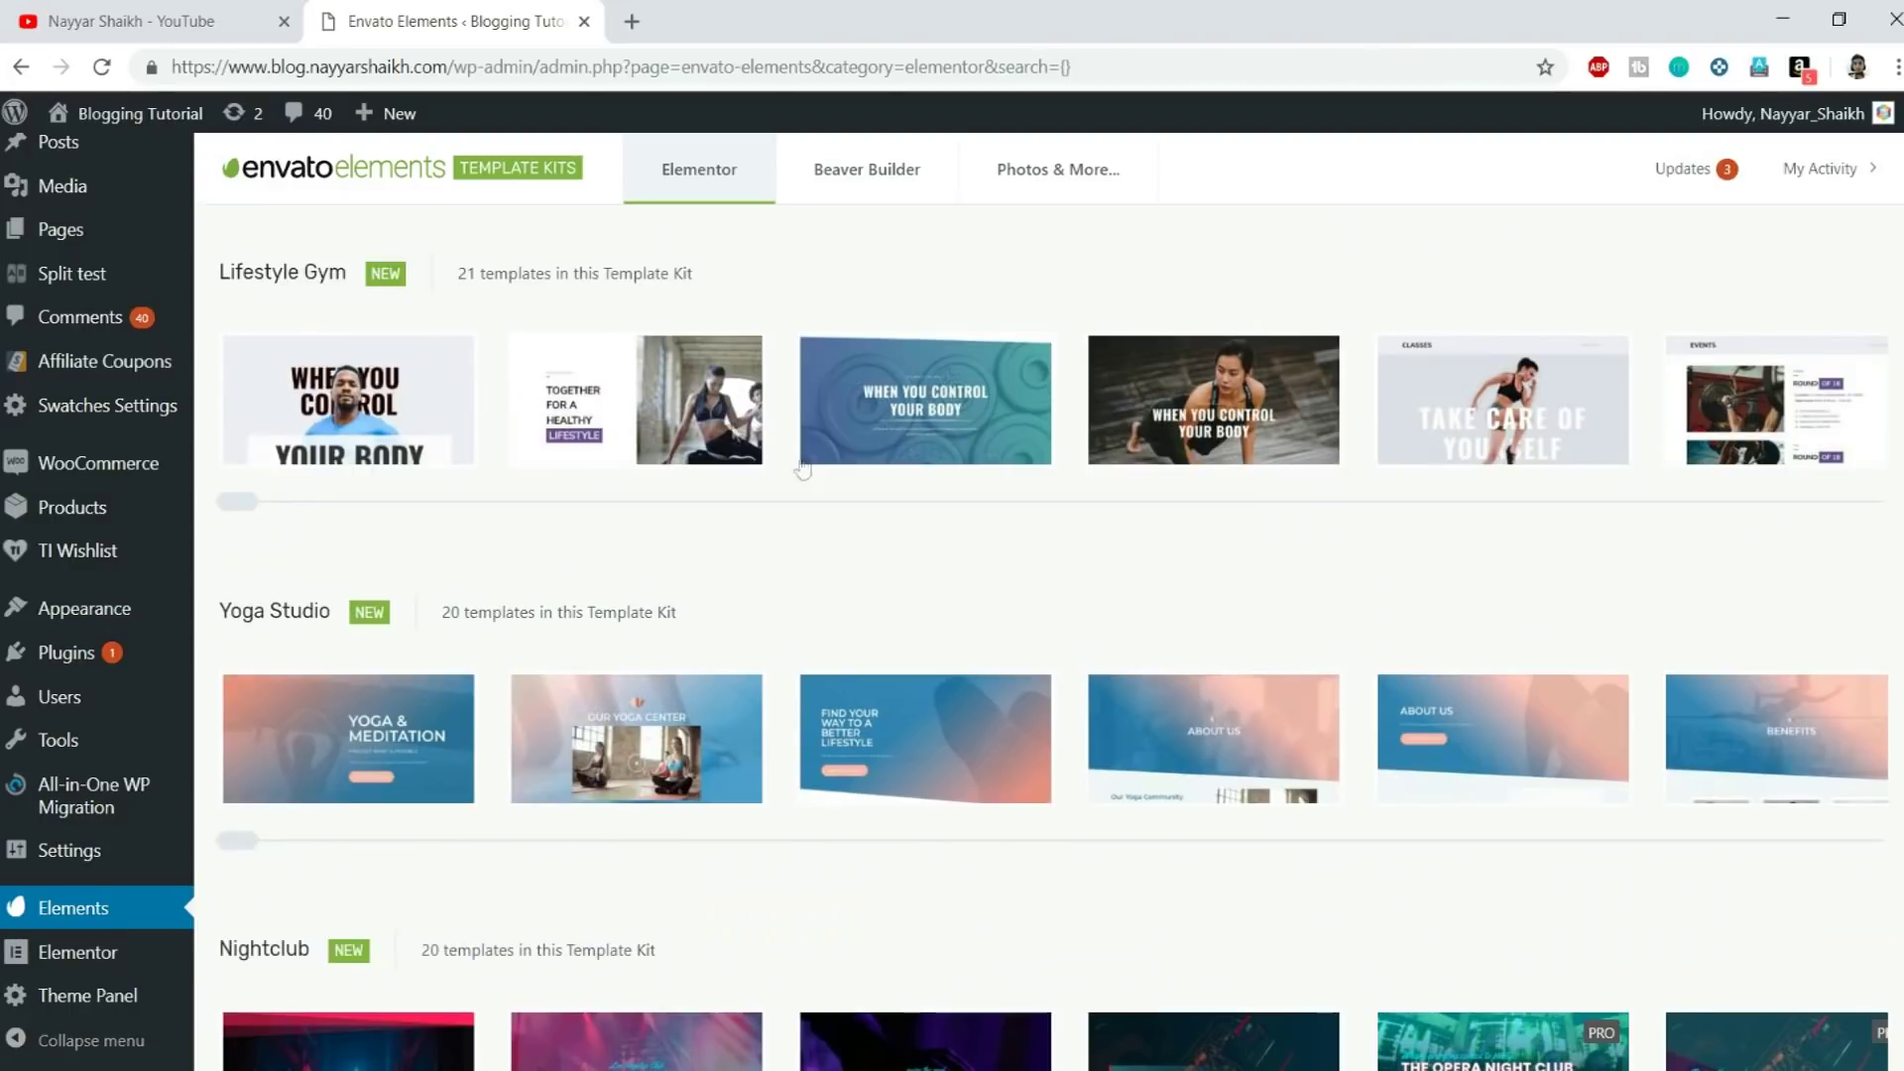
scroll(803, 470, down, 18)
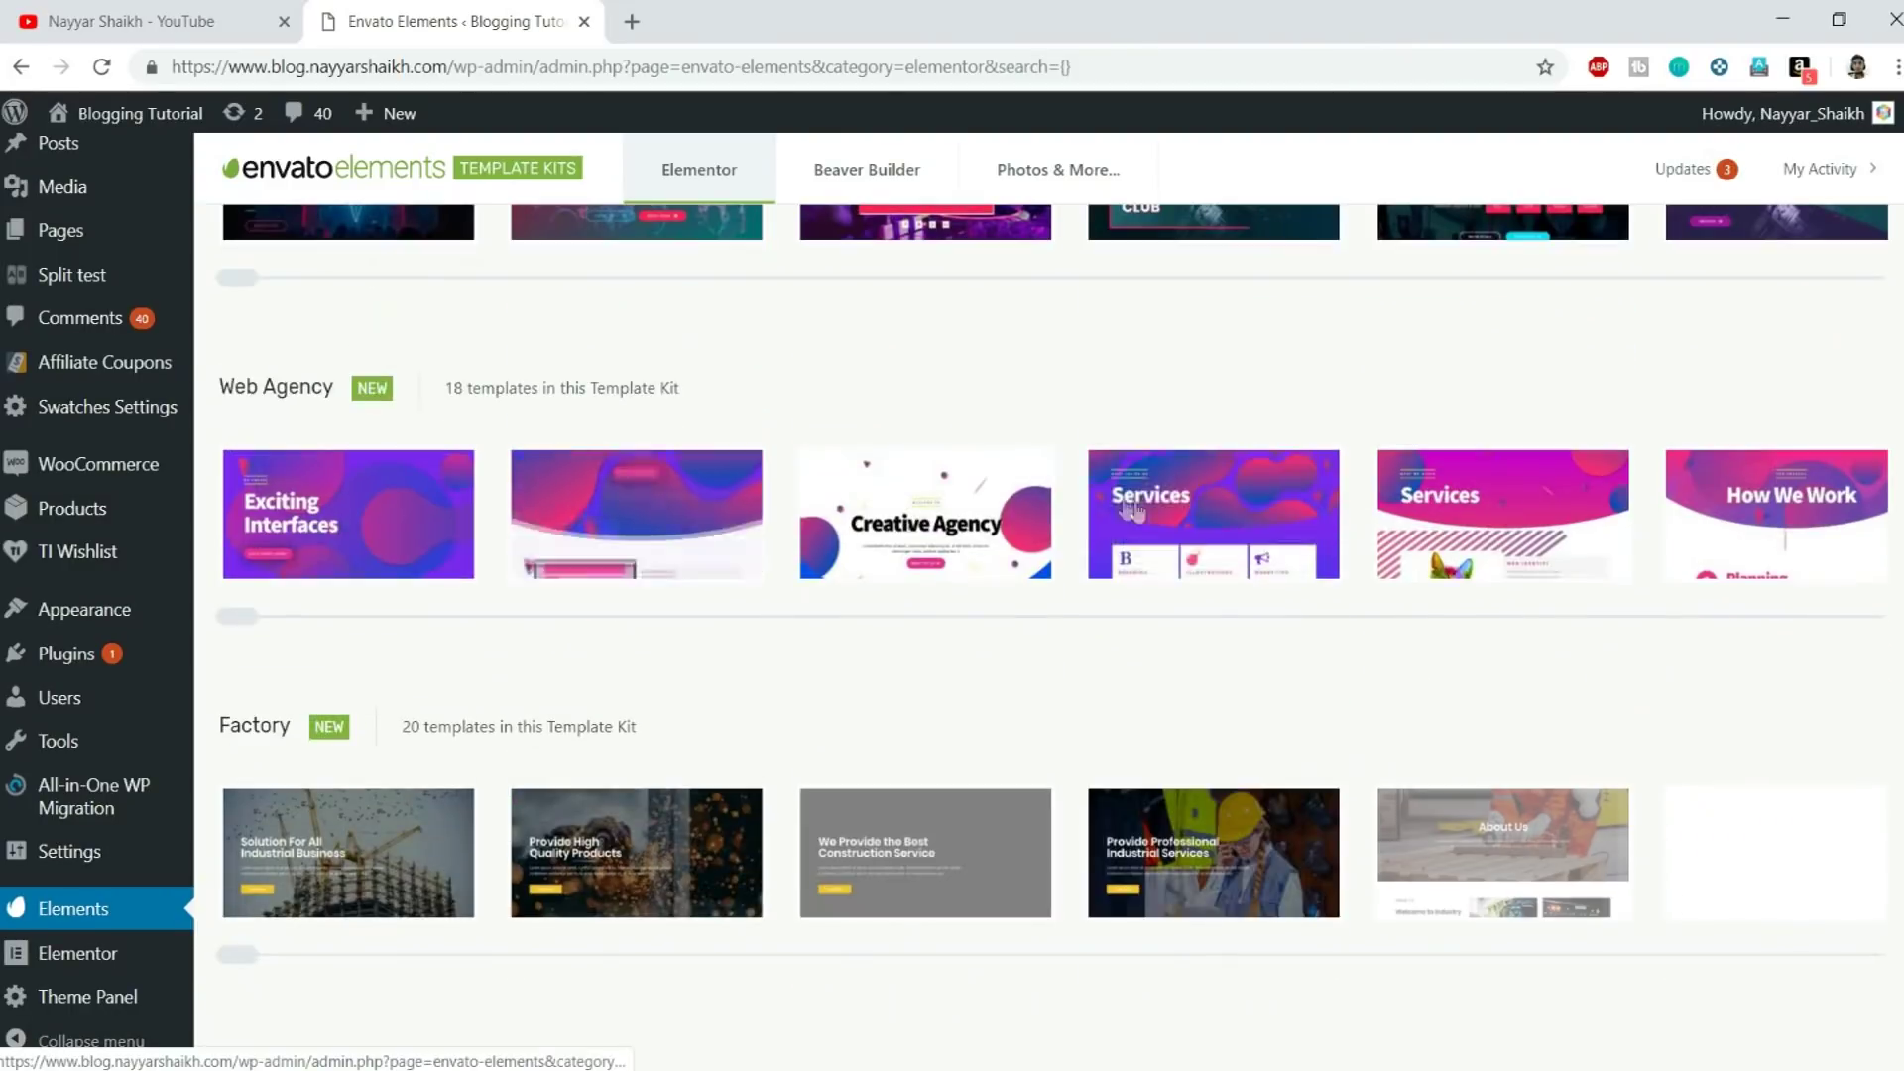
scroll(1573, 760, down, 9)
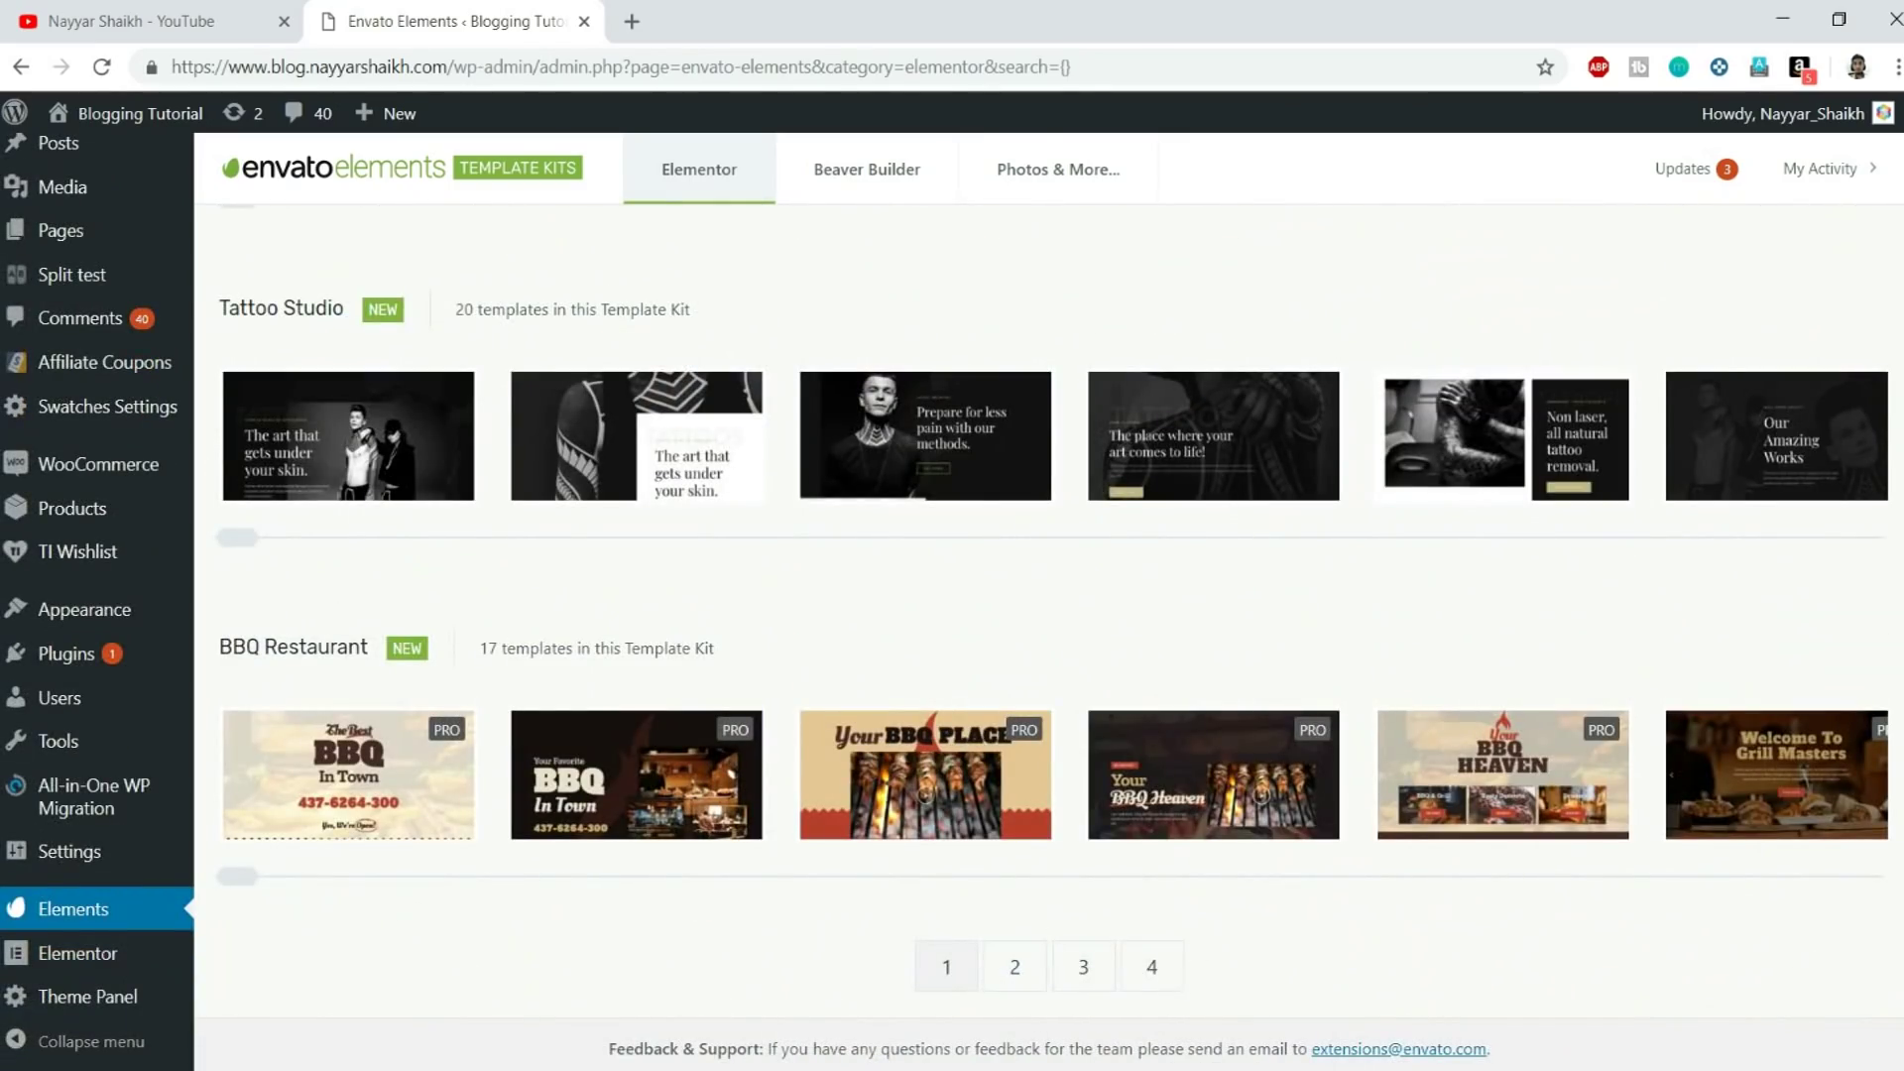
scroll(372, 702, up, 15)
Create a 'Home factory' page from the Factory Home 1 template and open it
click(374, 701)
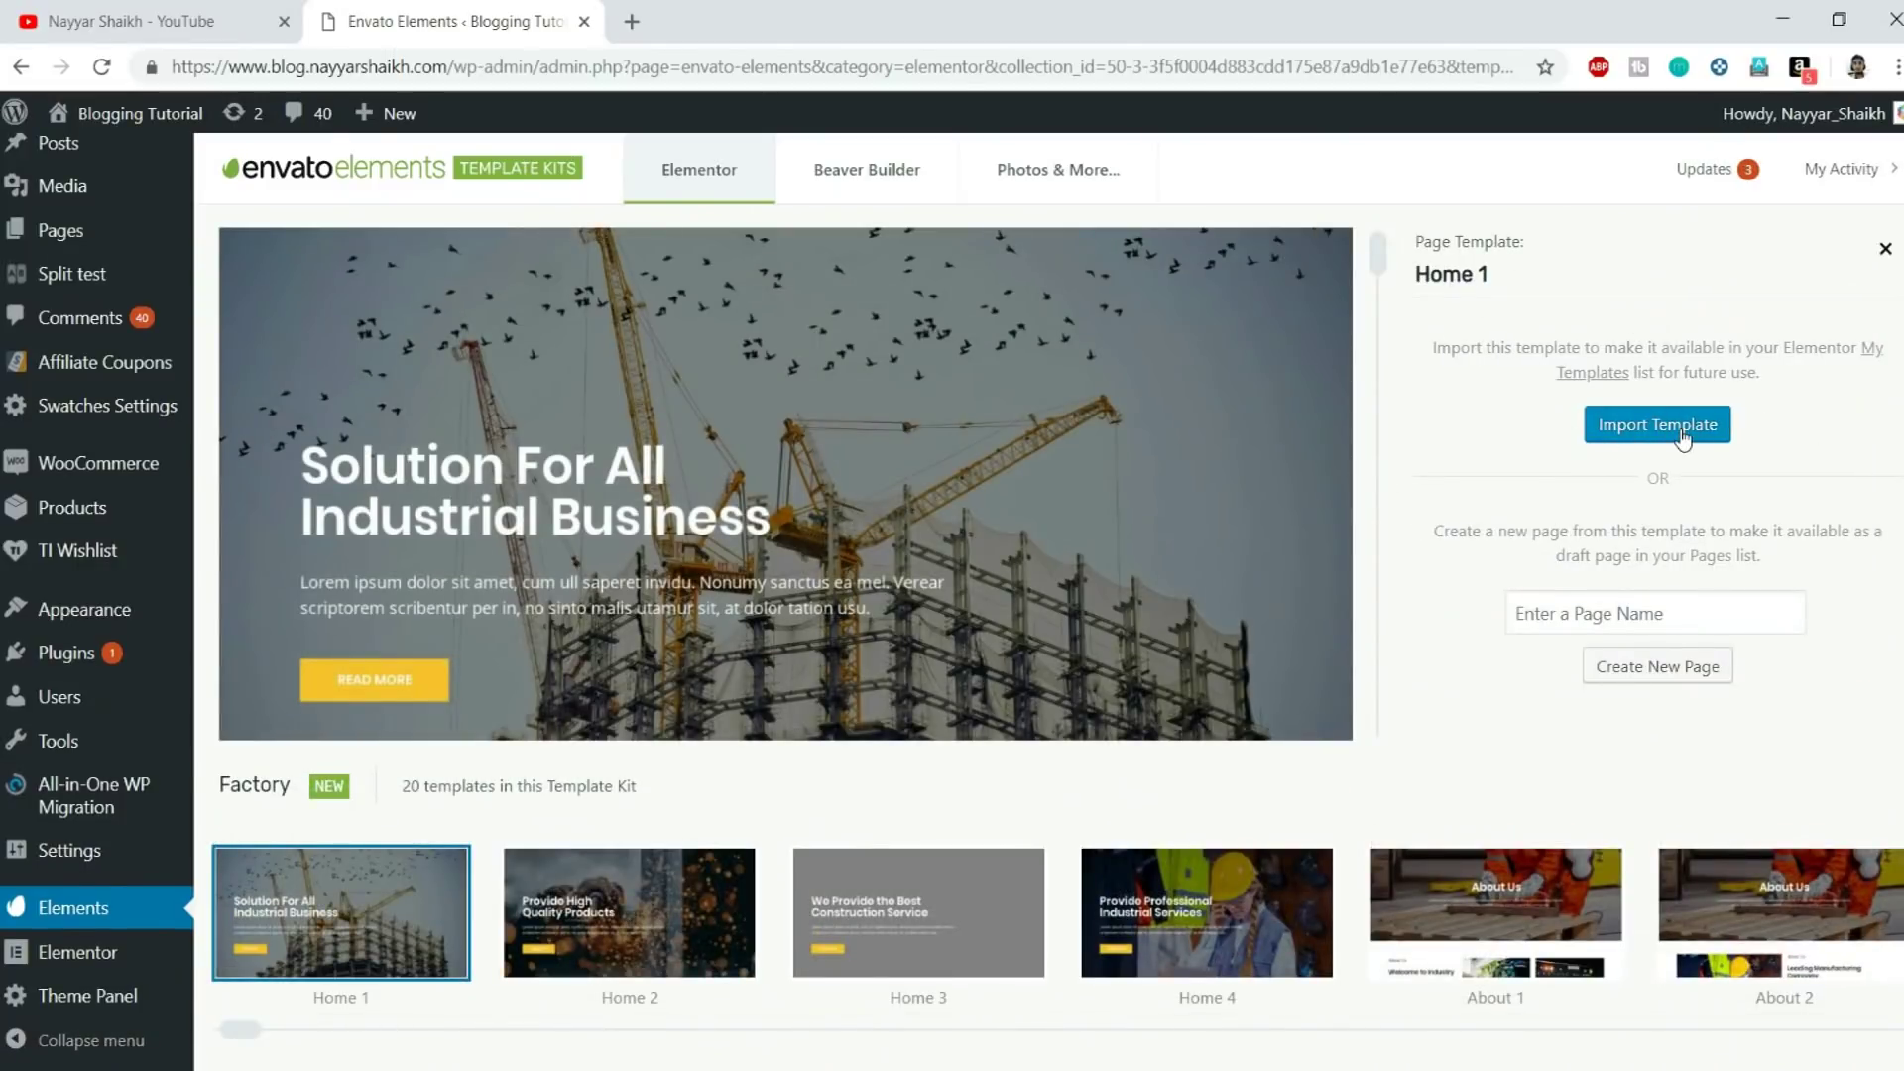
click(1638, 617)
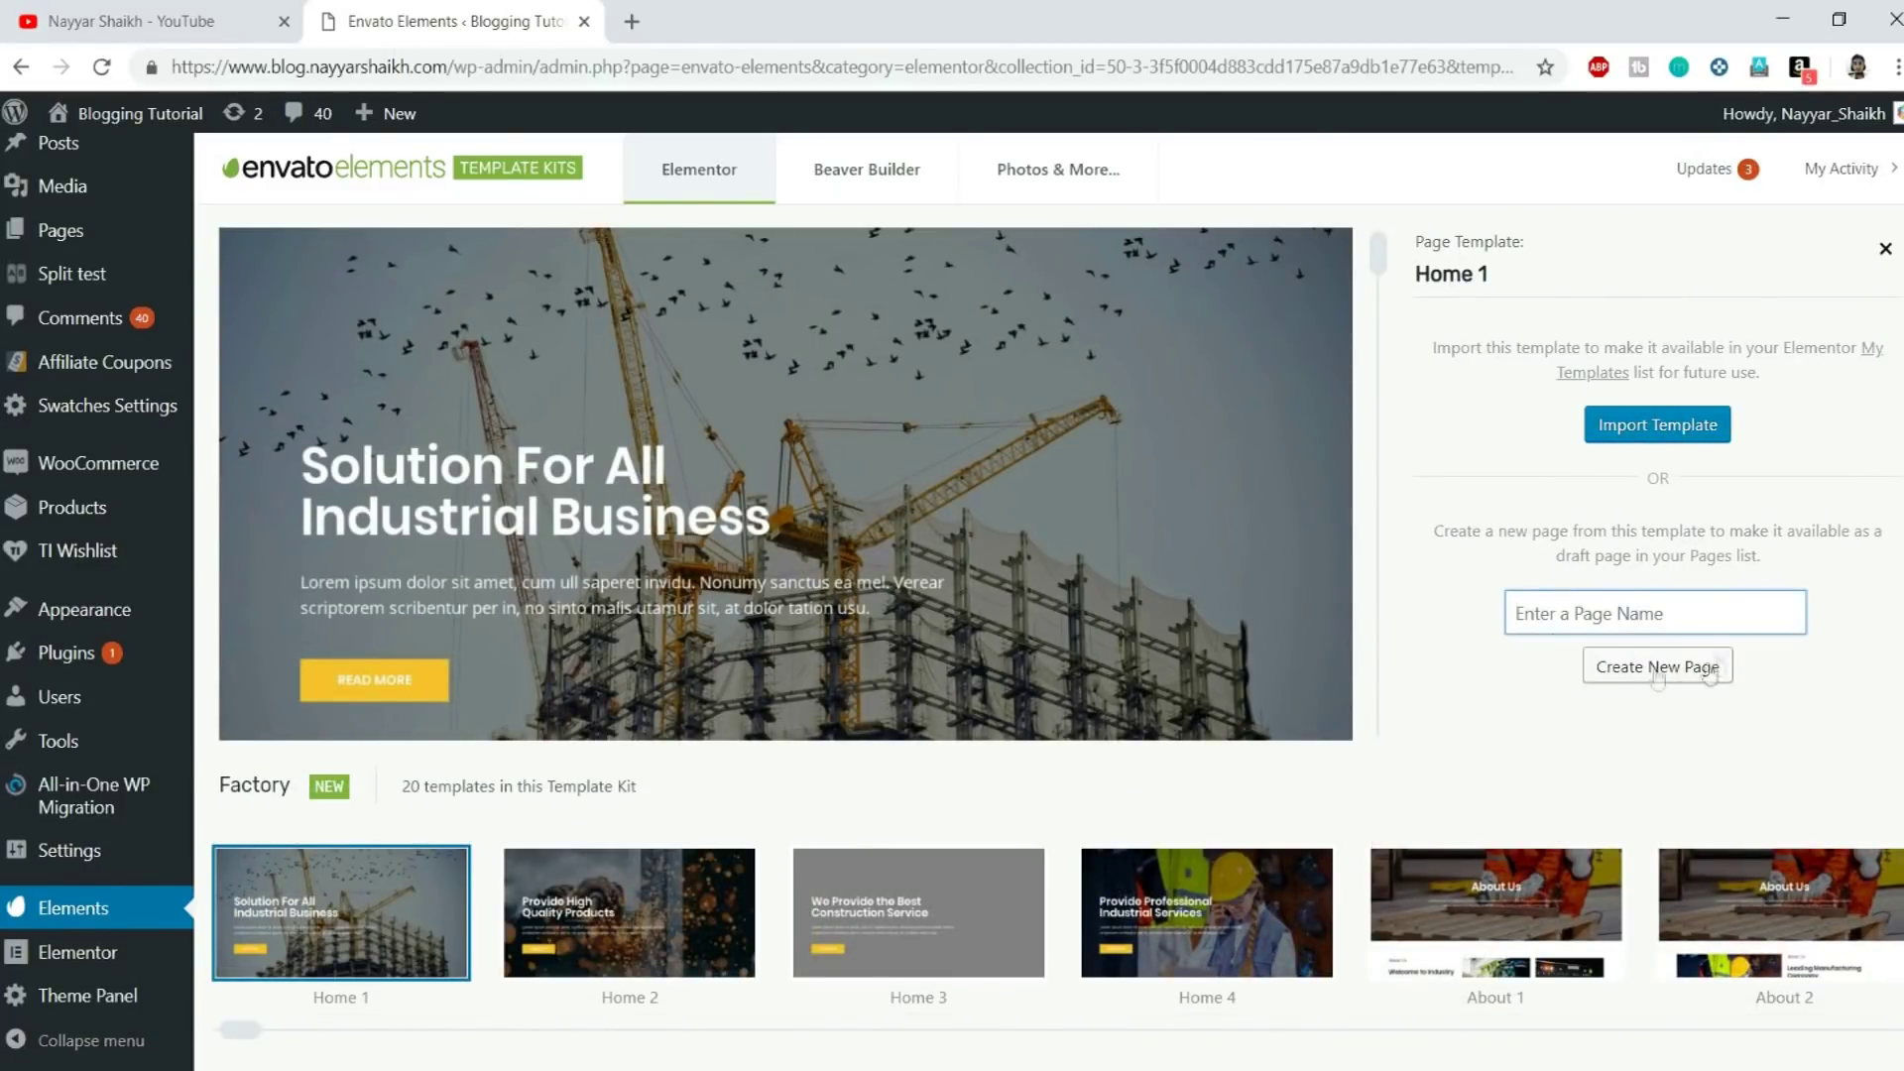
text(Home factory)
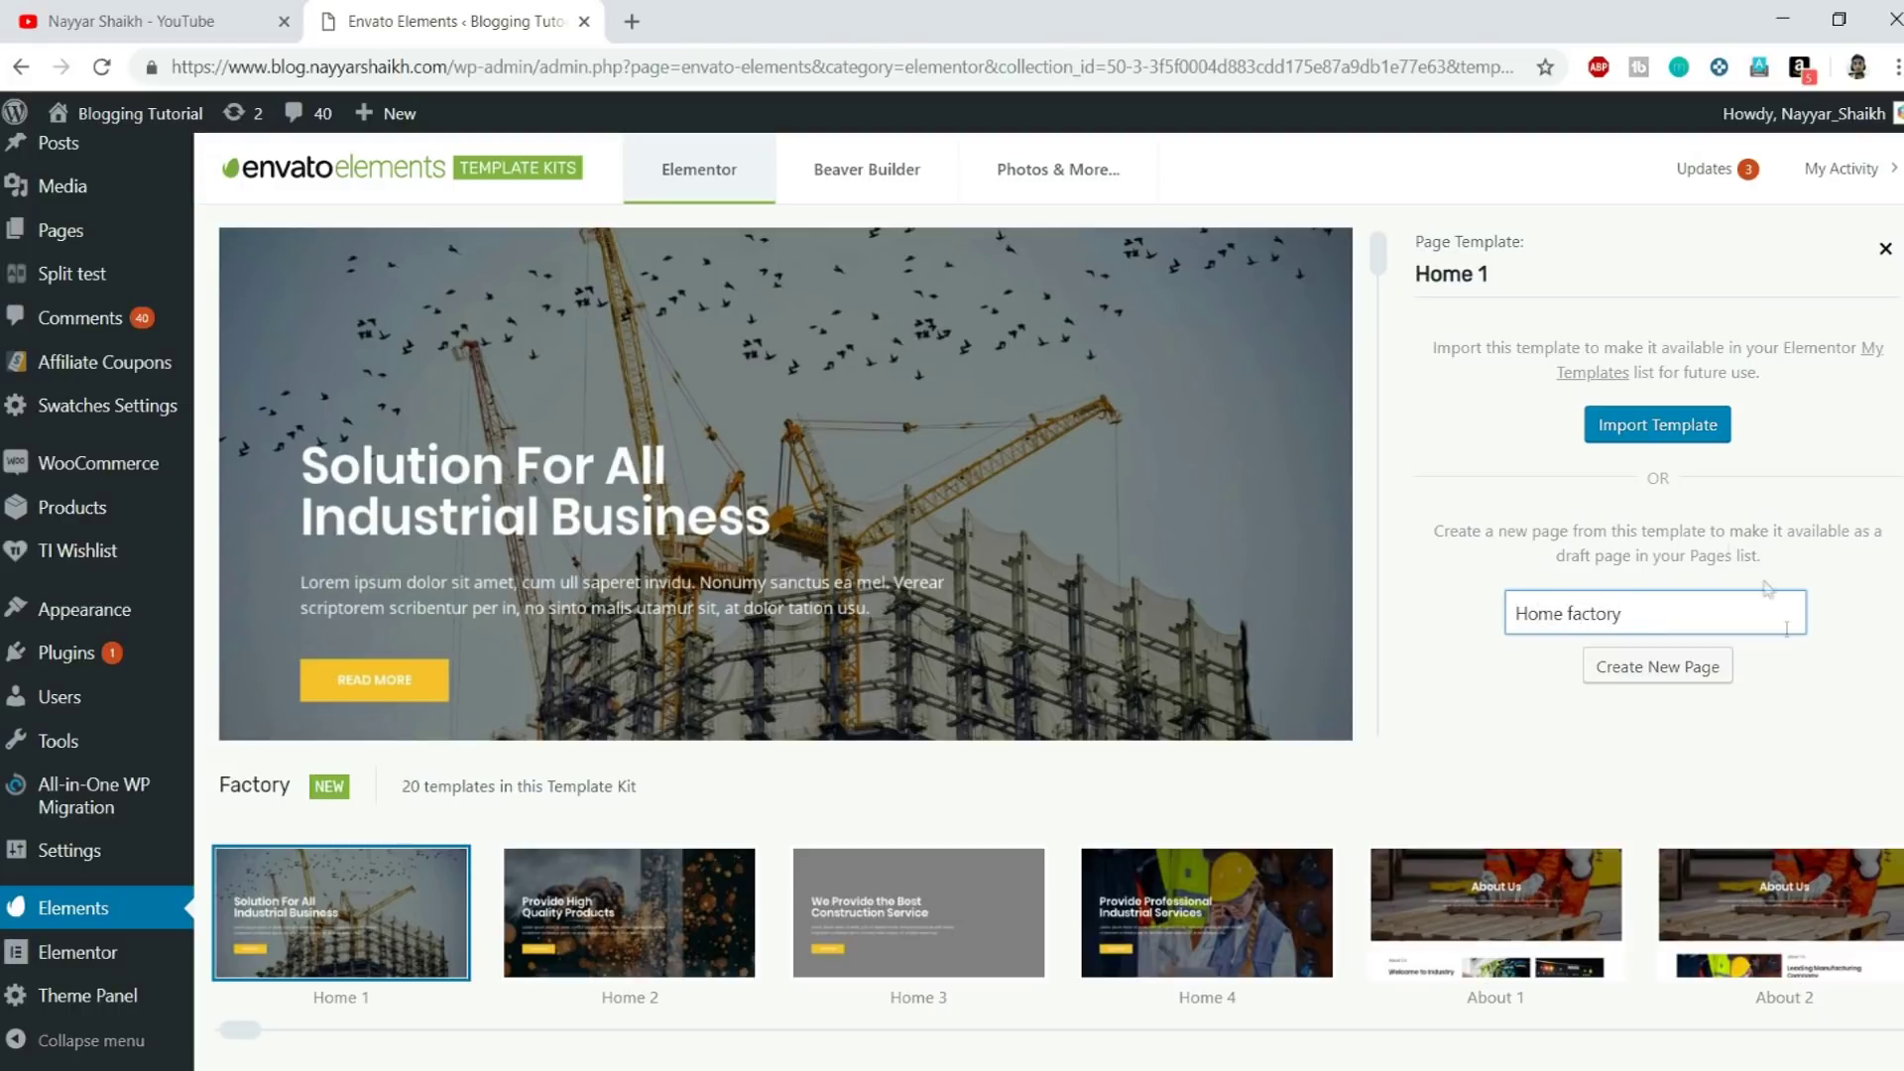
click(1653, 680)
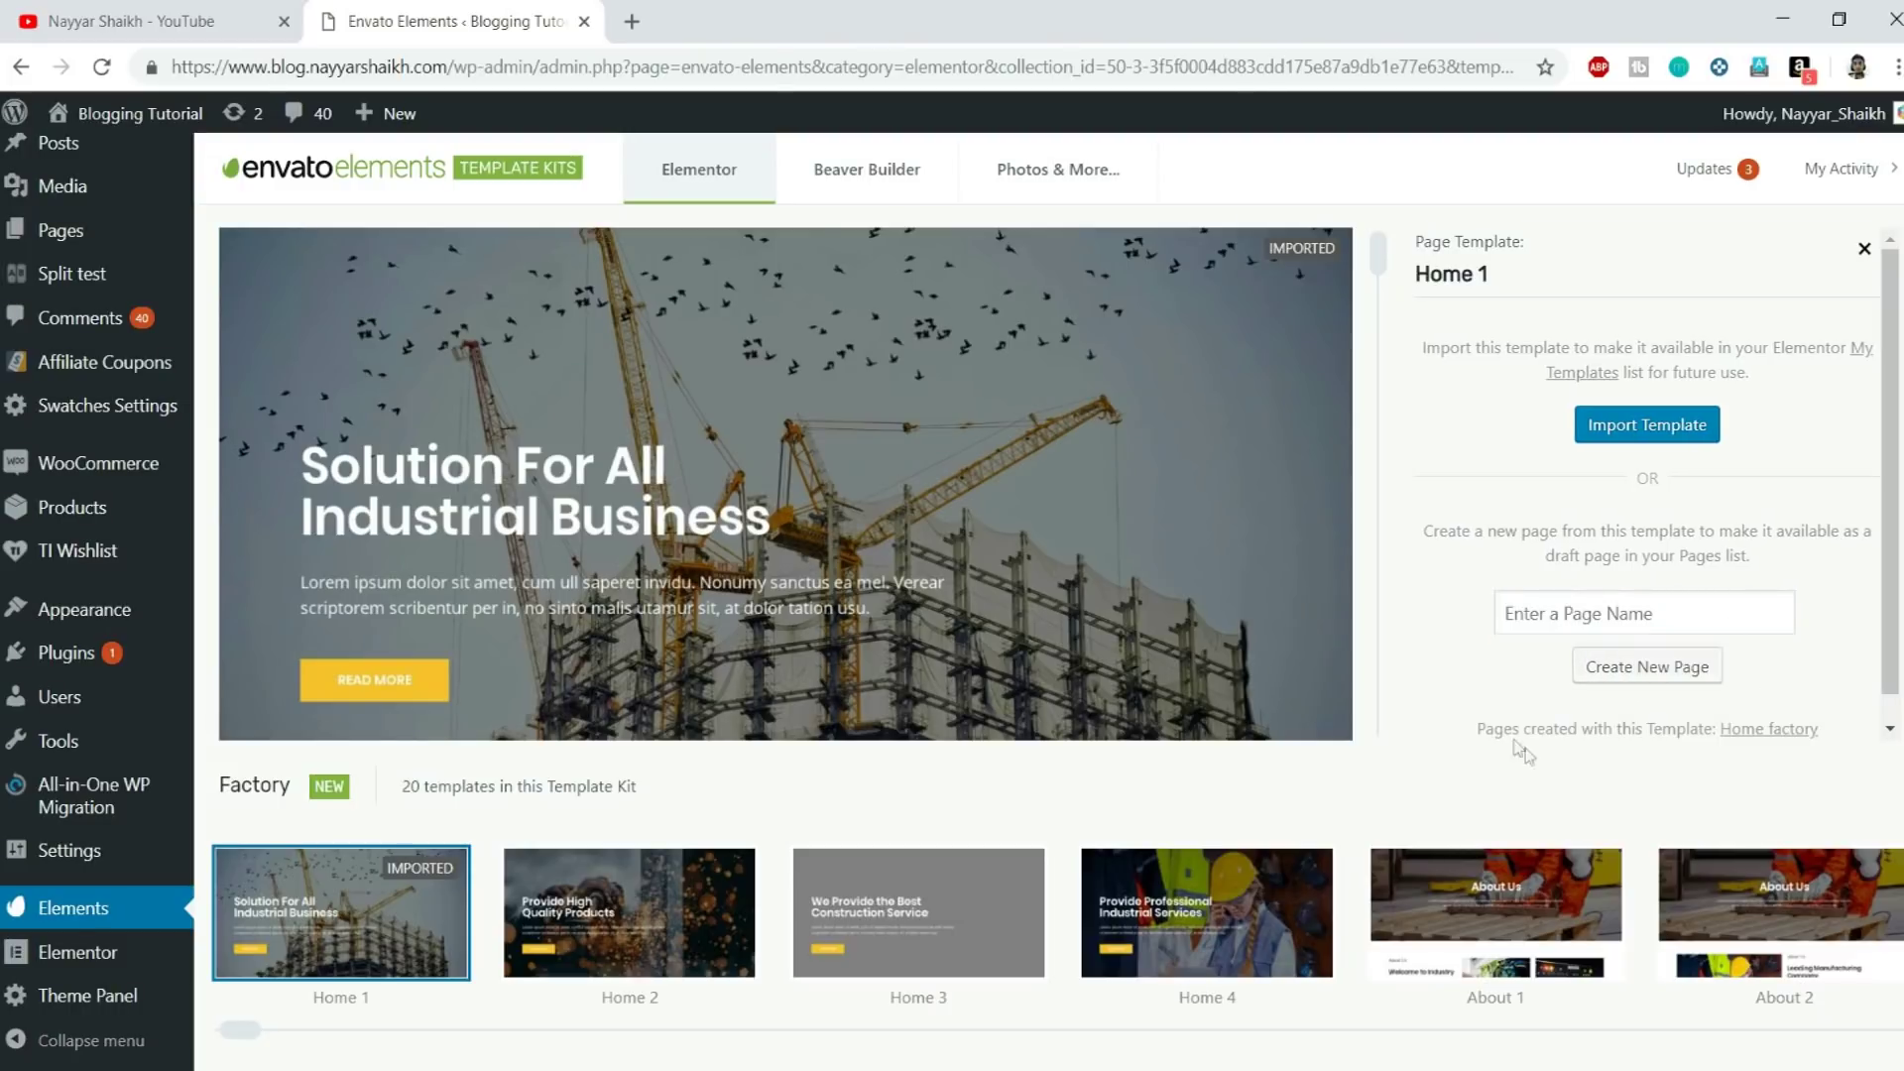
scroll(1533, 760, down, 1)
click(1773, 698)
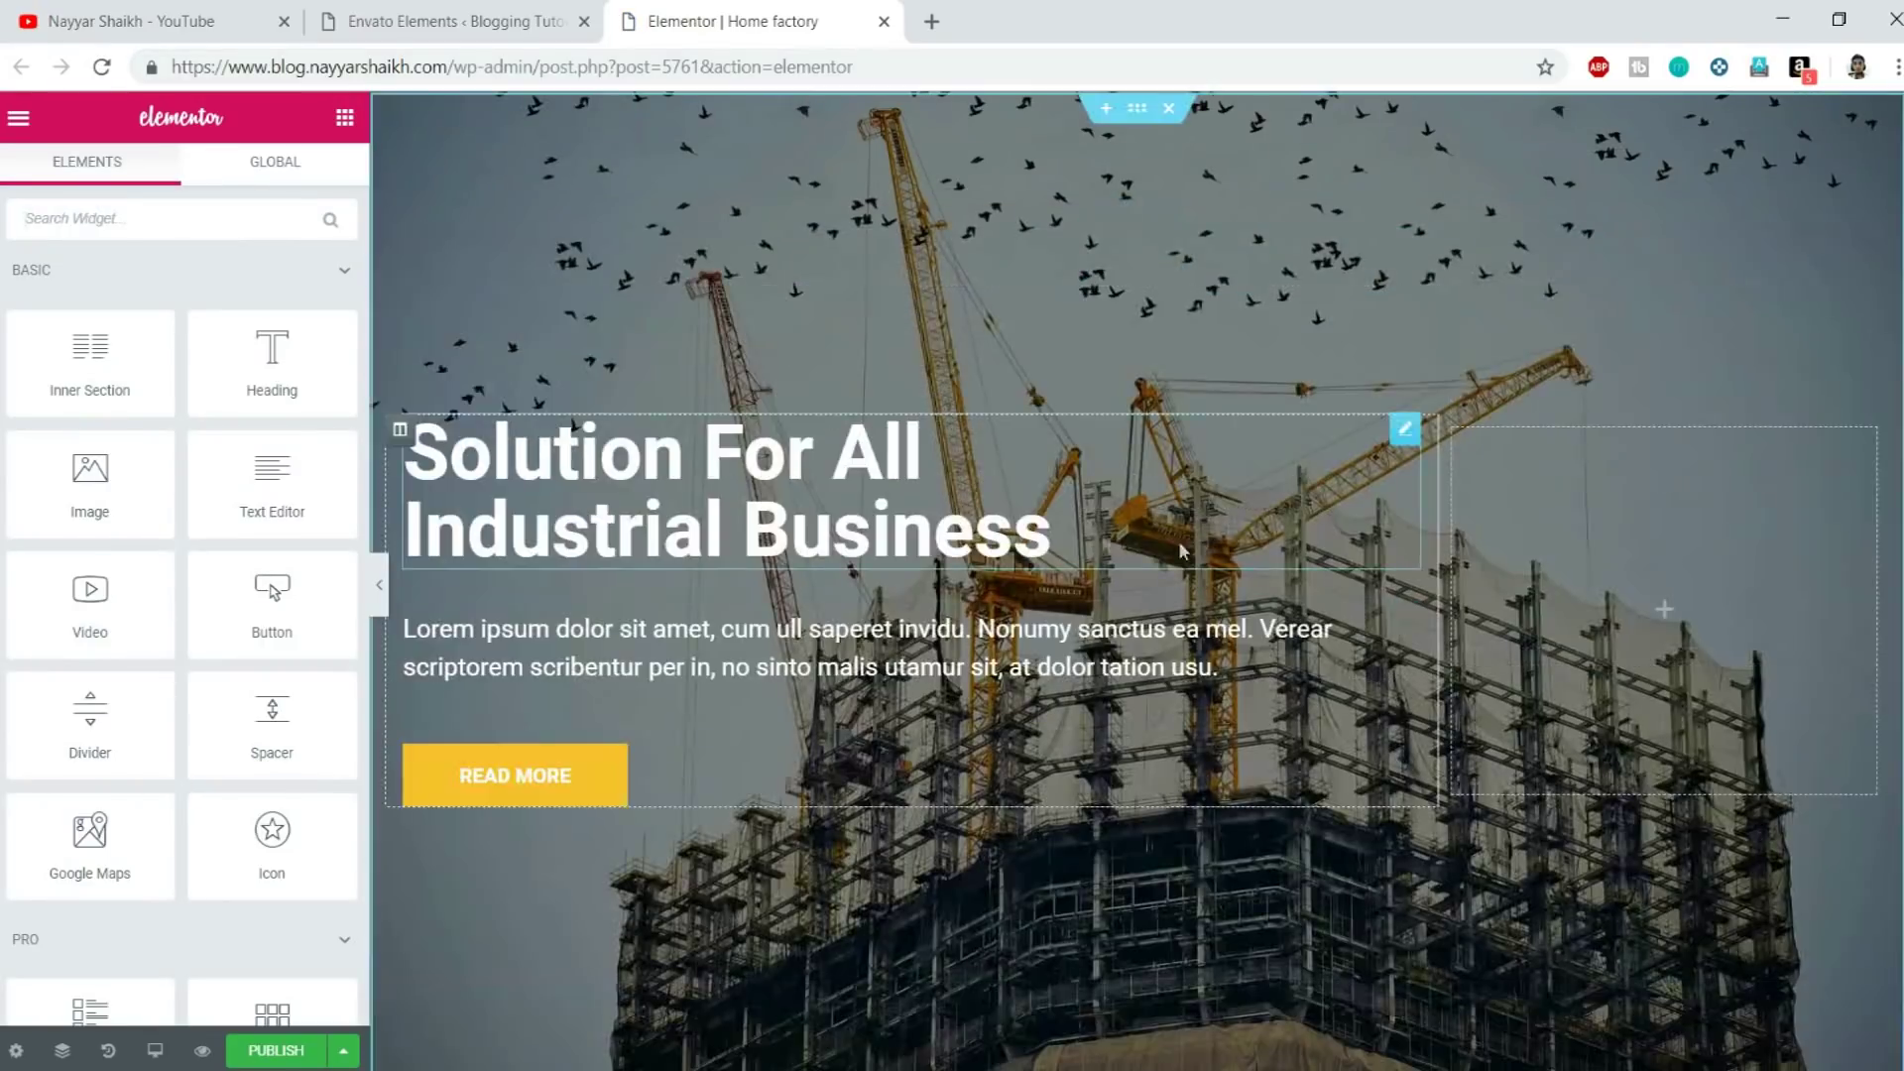
Scroll through the imported Home factory page in the Elementor editor
scroll(895, 643, down, 10)
scroll(895, 643, down, 10)
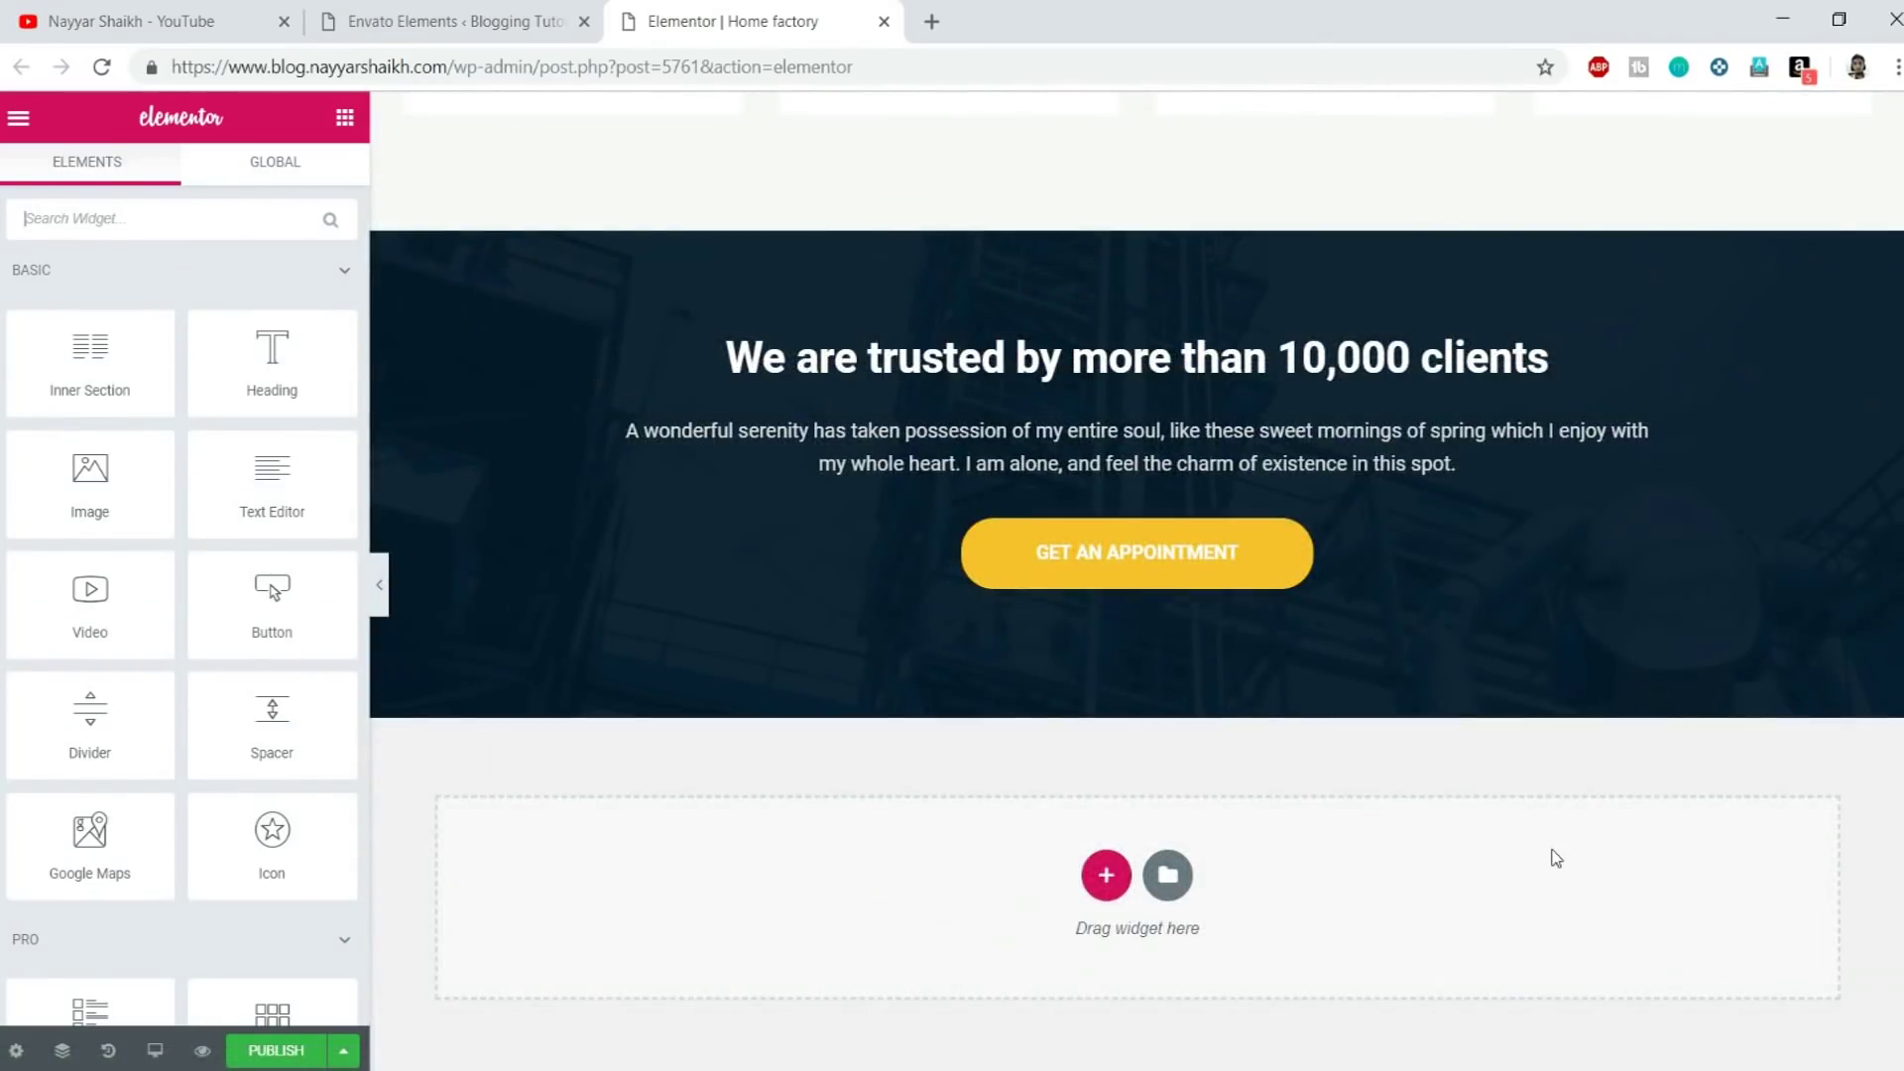
scroll(1252, 657, up, 10)
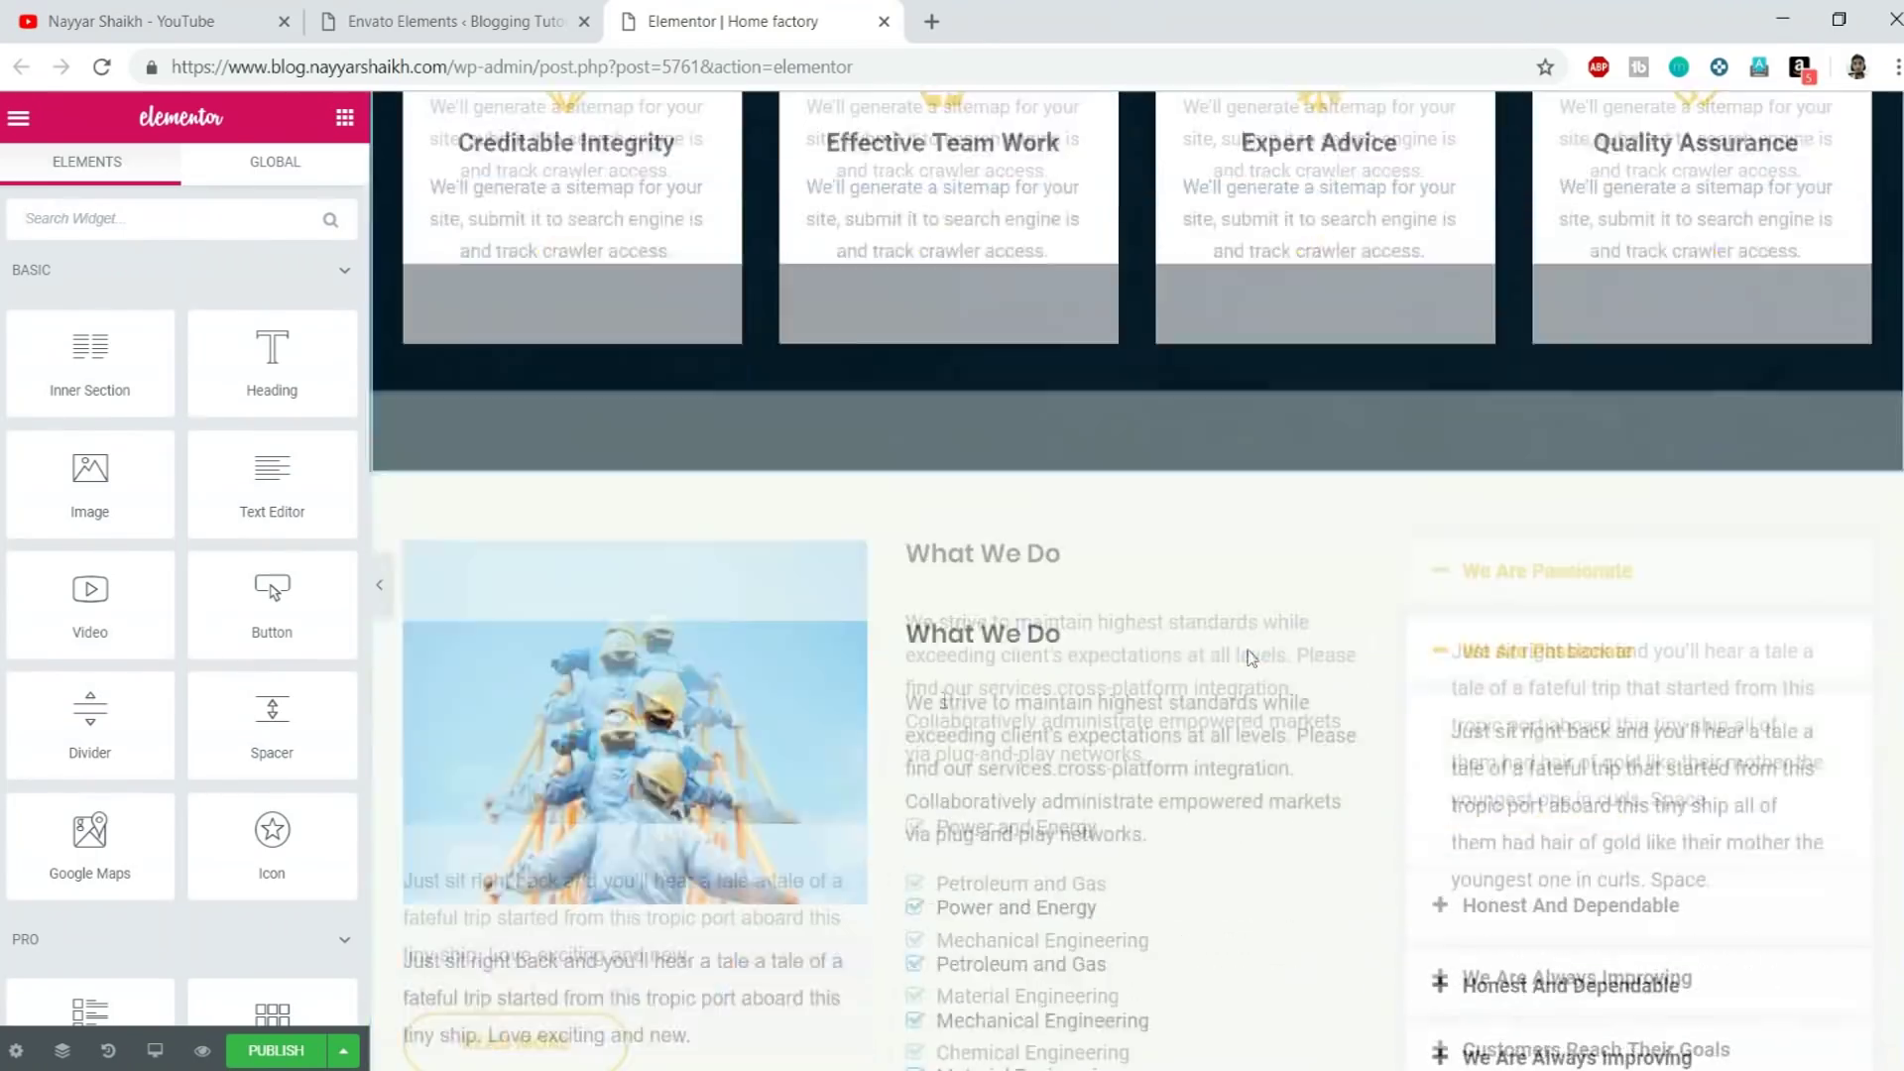
scroll(1252, 657, up, 10)
View the page full-width with the panel hidden, restore the panel, and return to Envato Elements
click(379, 585)
scroll(1027, 577, down, 8)
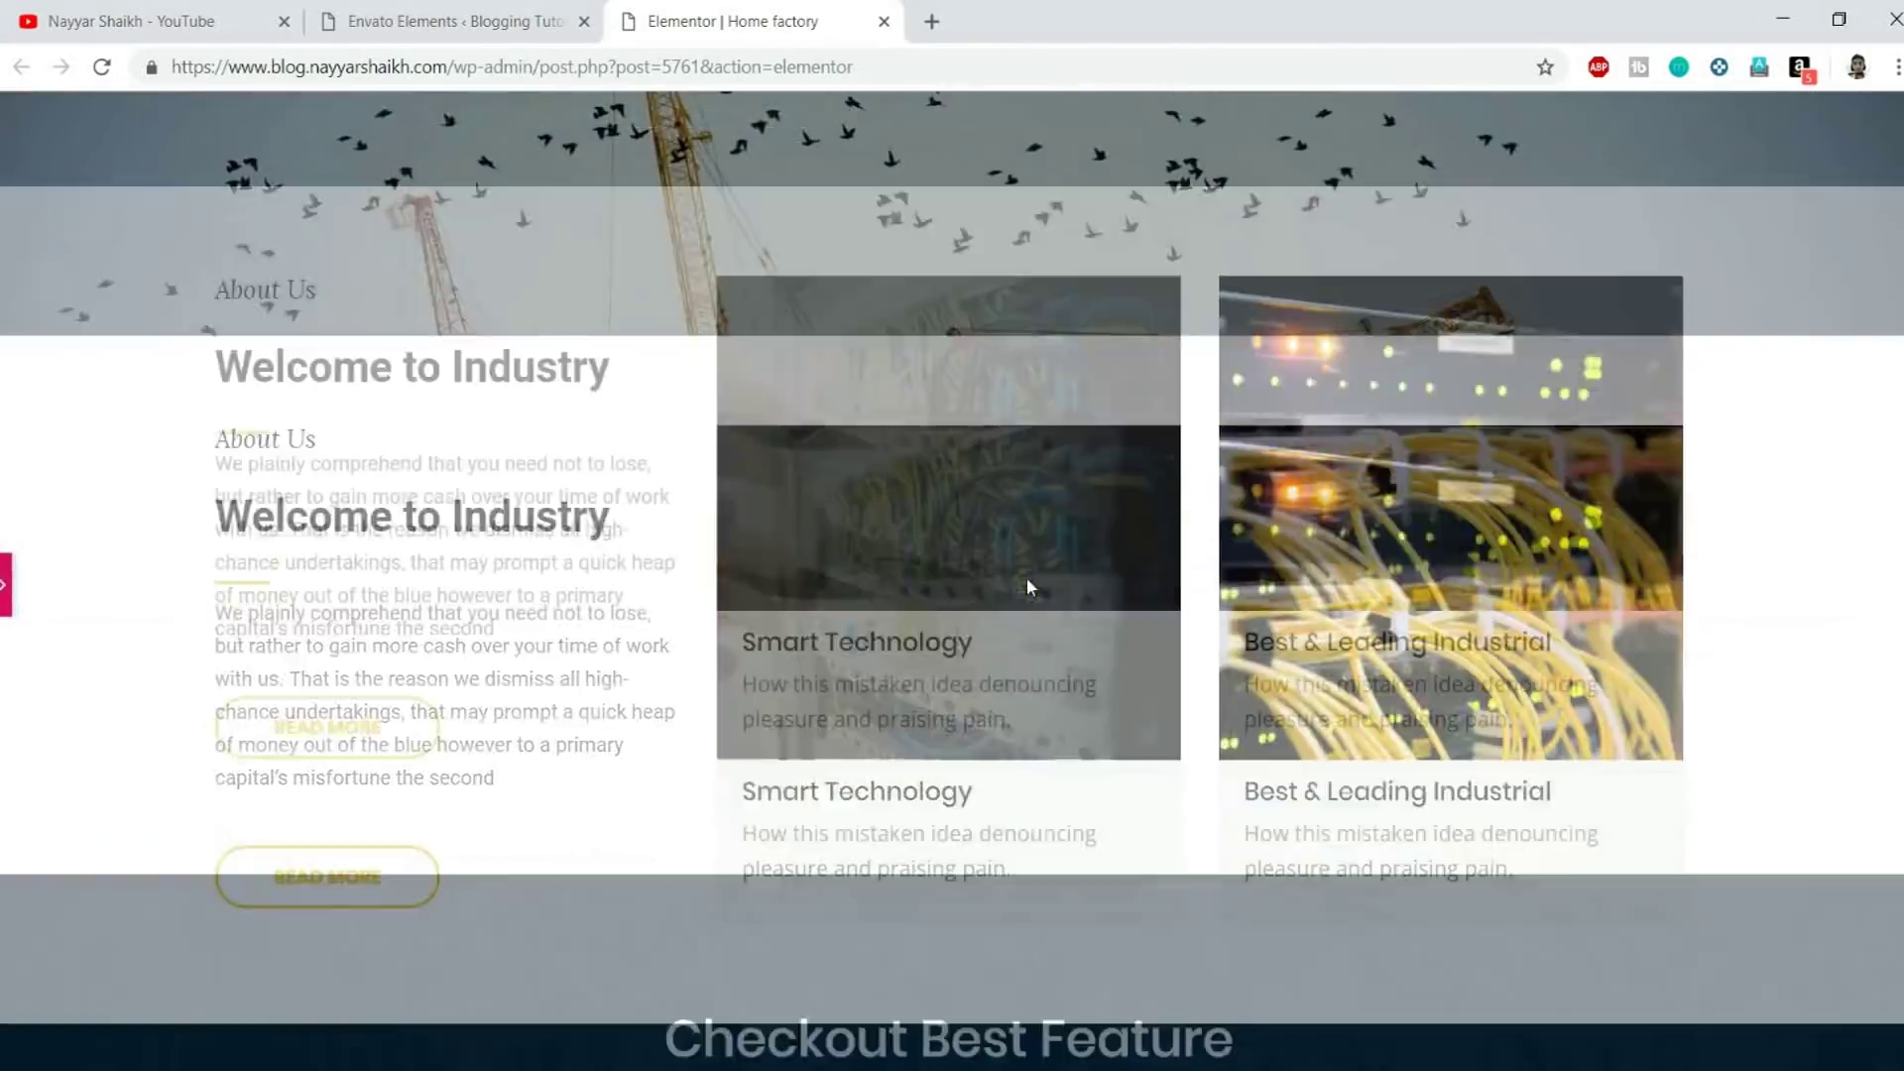
scroll(1831, 491, down, 6)
scroll(1822, 580, up, 12)
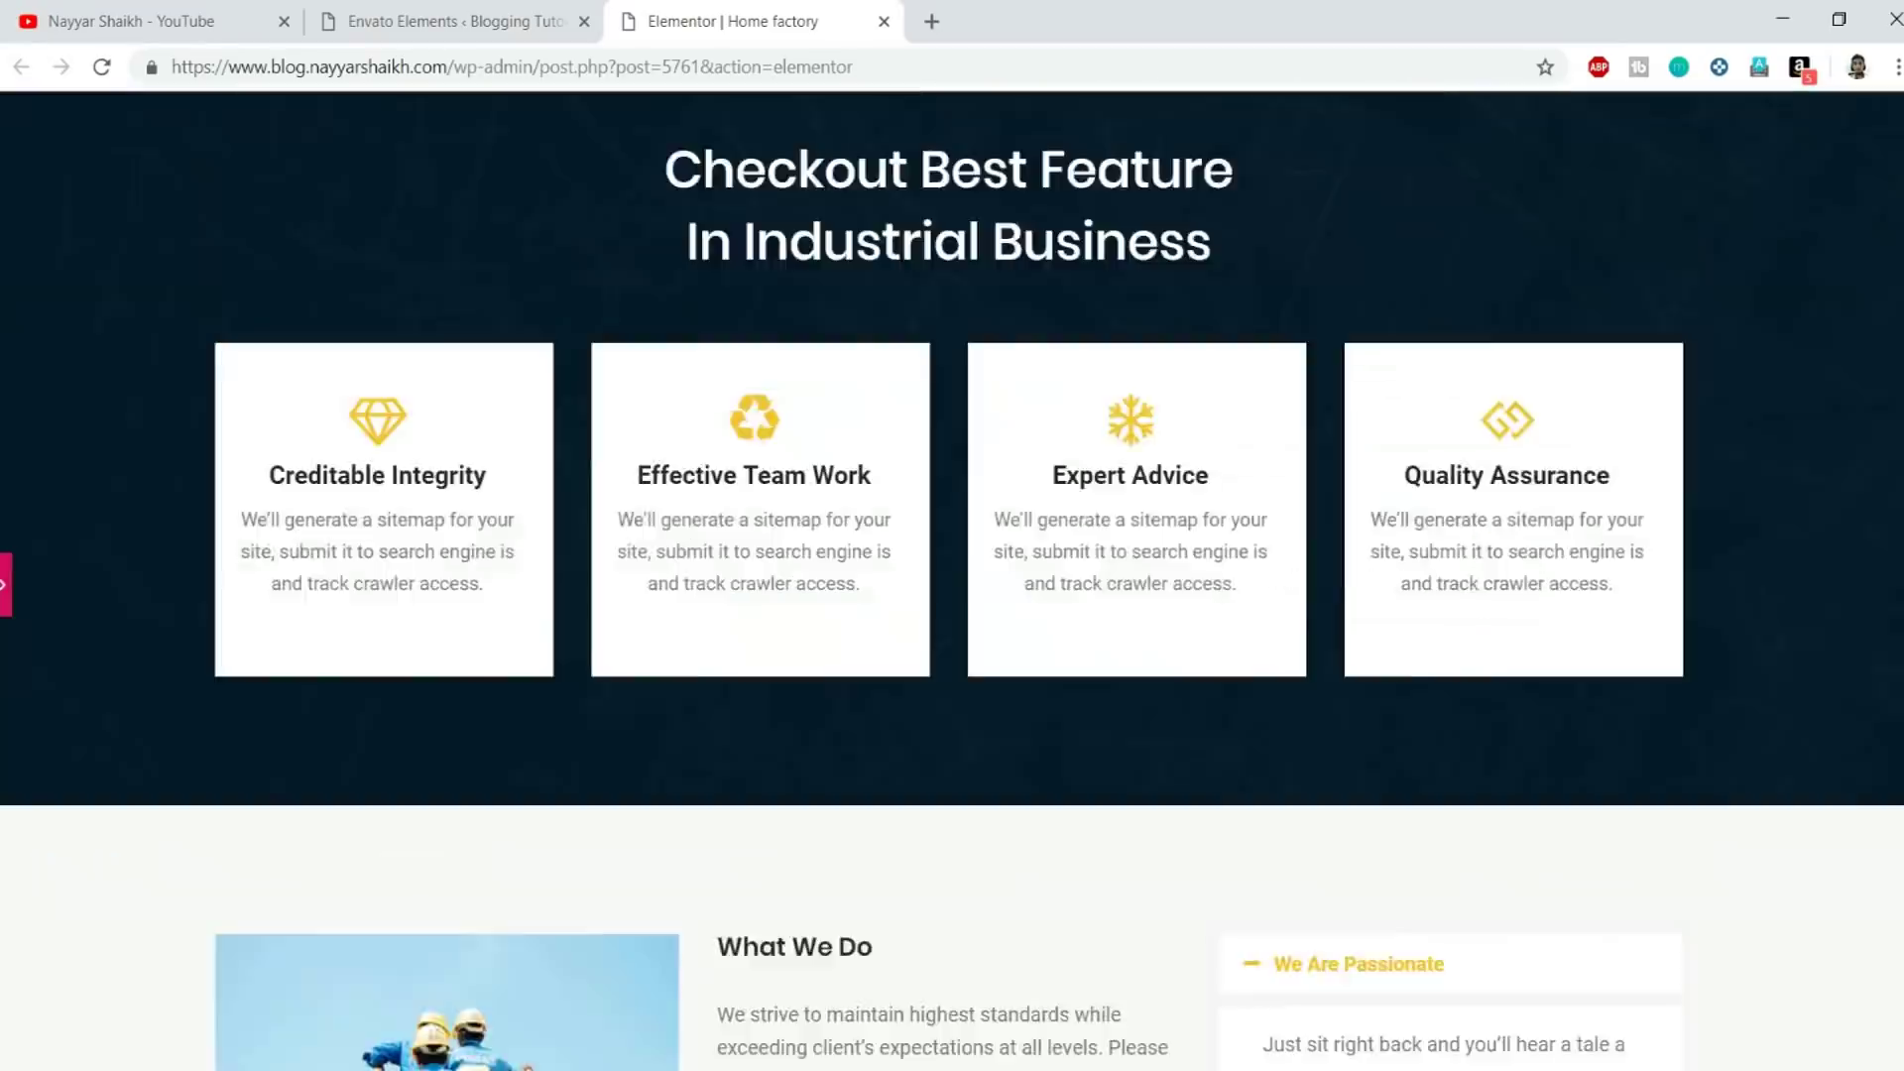
click(7, 585)
scroll(863, 727, down, 8)
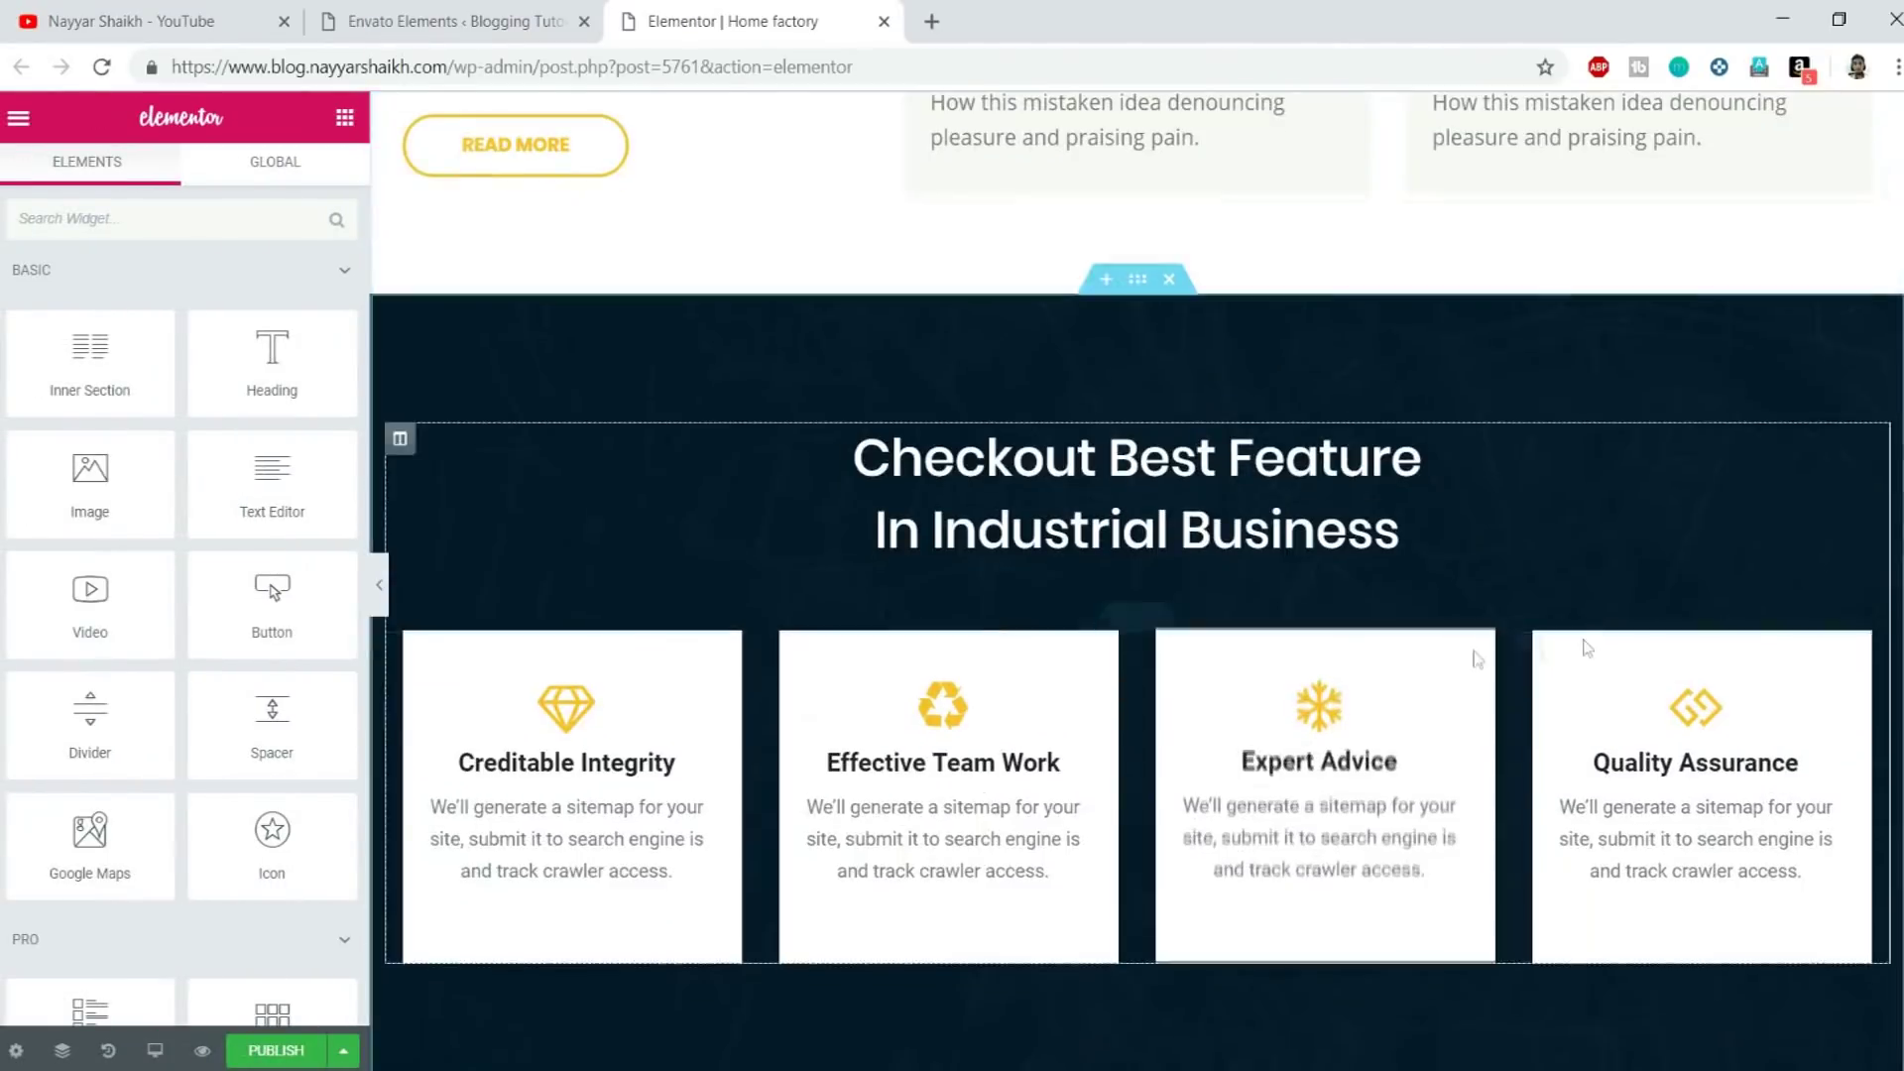
key(ctrl+shift+Tab)
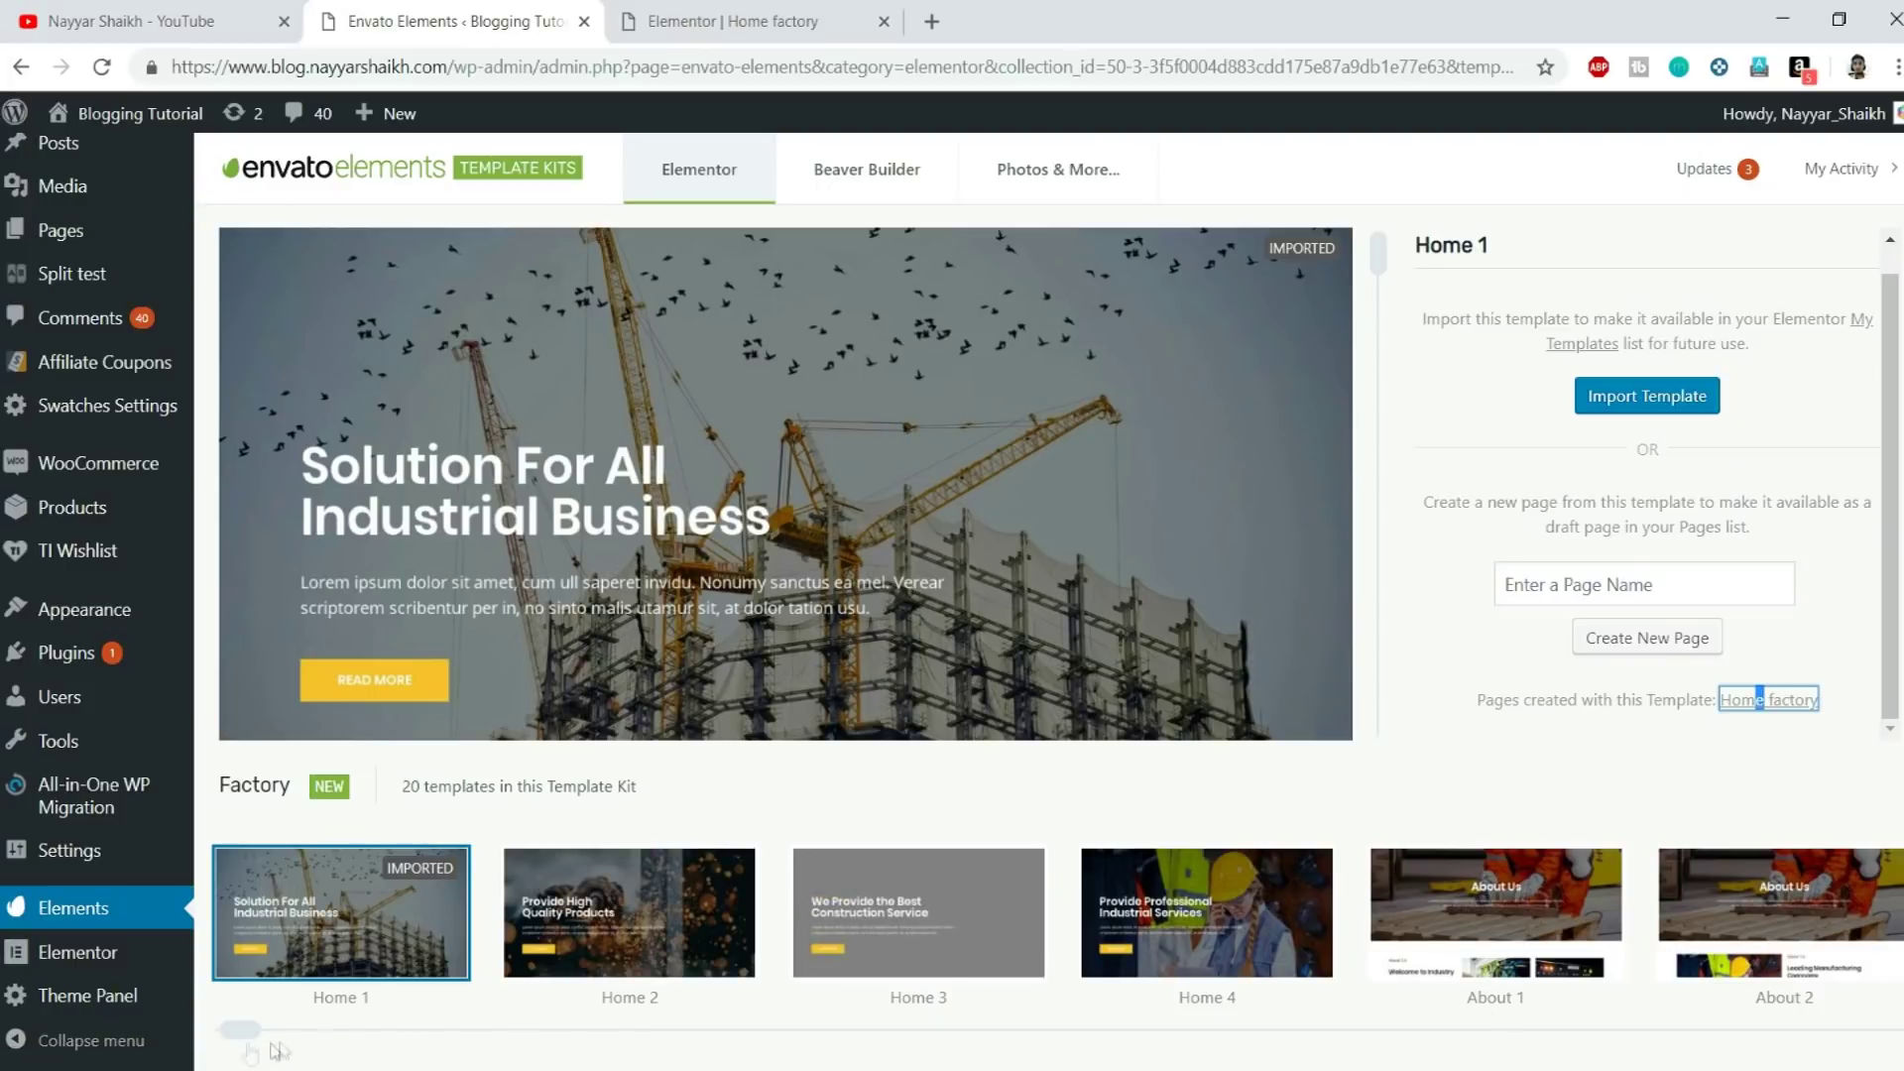
Create a new page named 'About Factory' from the Factory About 1 template
click(620, 1037)
click(608, 906)
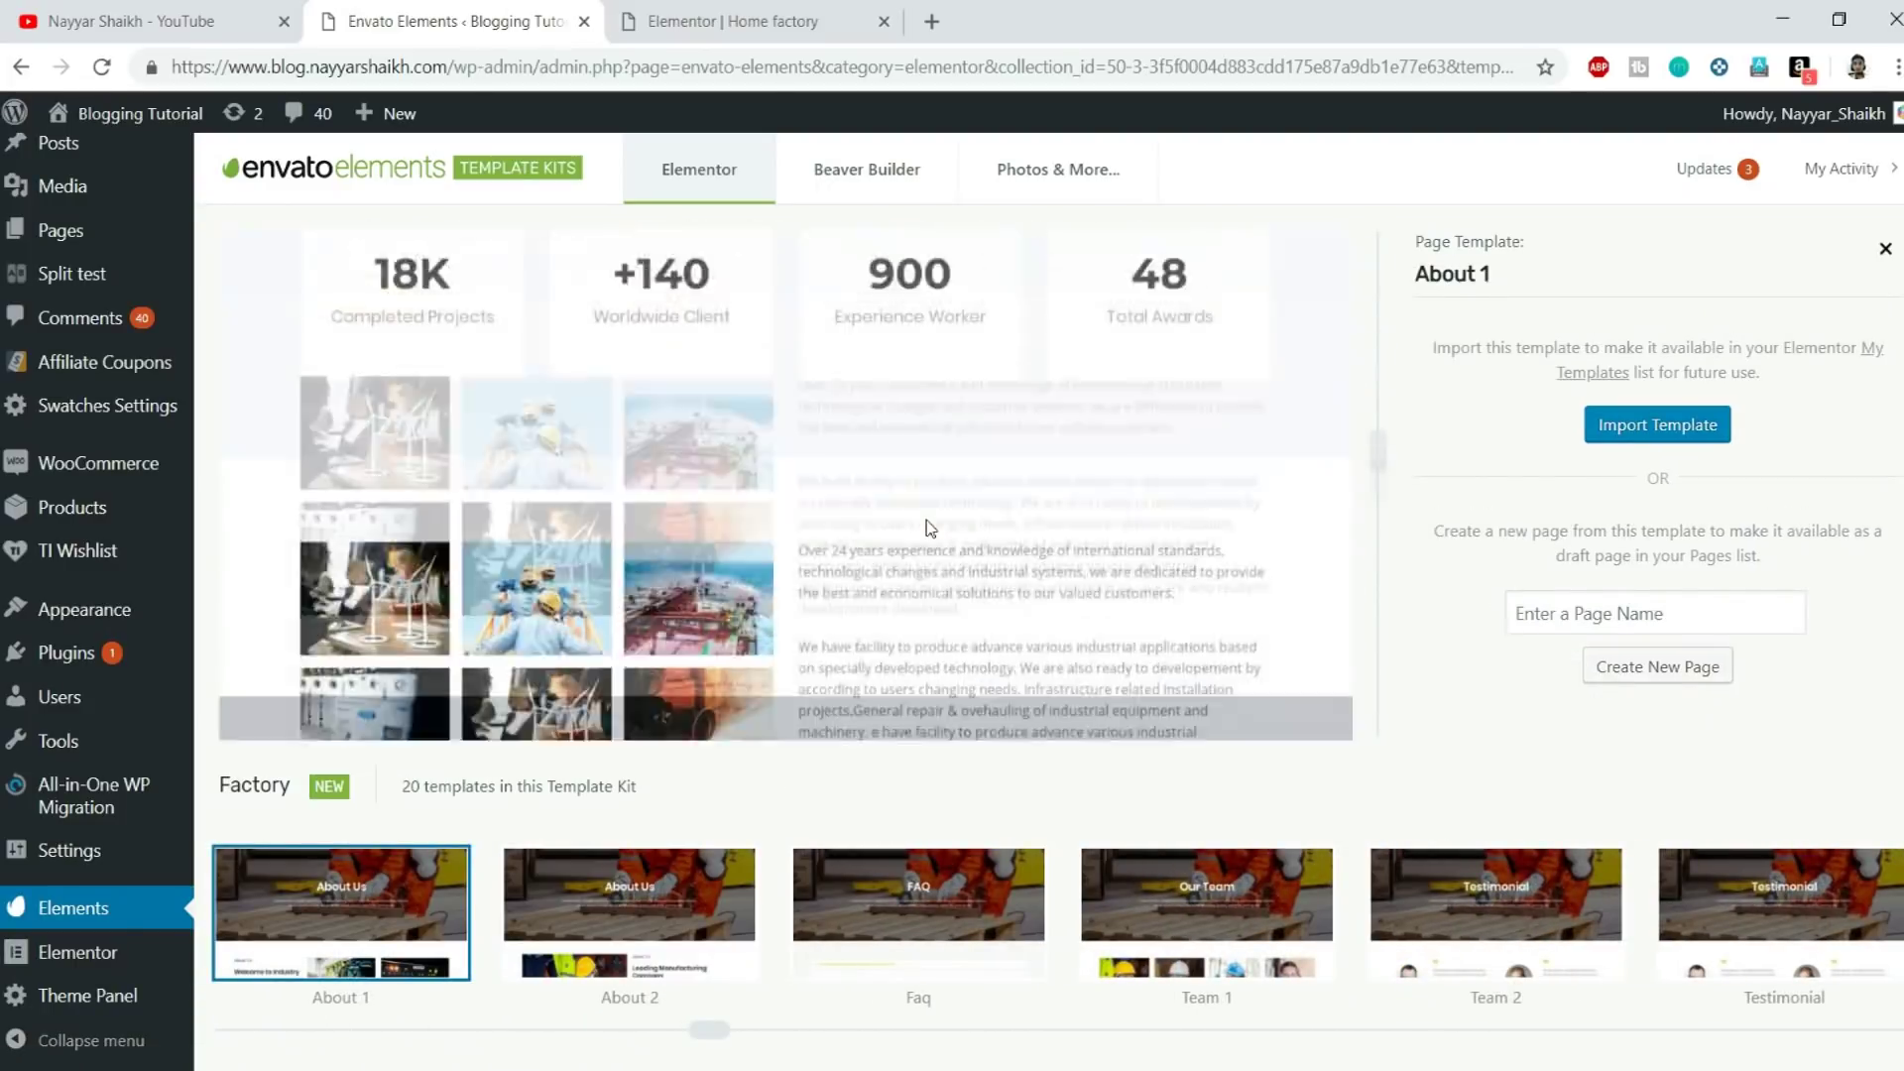
click(1584, 607)
text(About Factory)
click(1651, 683)
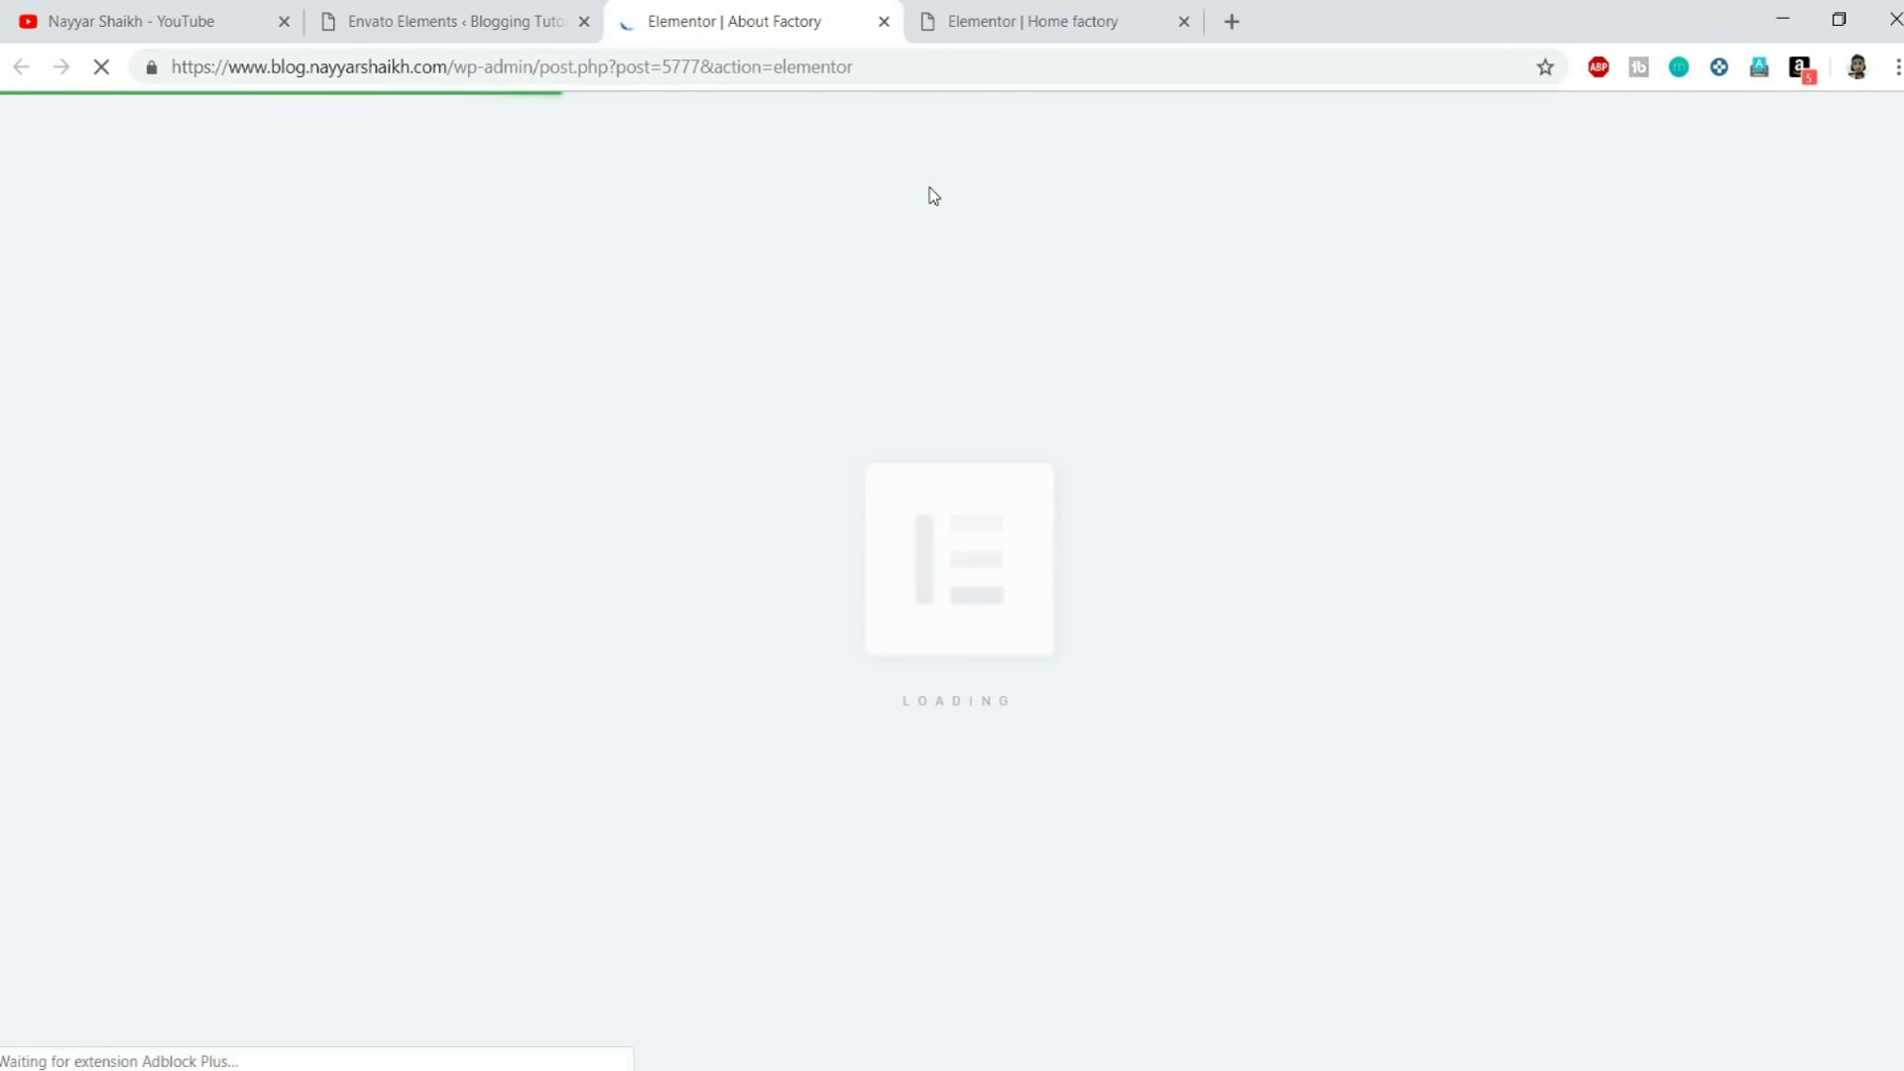
Check the About Factory, Envato Elements and Home factory tabs, ending on the Home factory editor
scroll(982, 308, down, 8)
key(ctrl+Tab)
key(ctrl+shift+Tab)
scroll(1317, 601, down, 10)
scroll(1317, 602, down, 5)
scroll(1318, 601, up, 20)
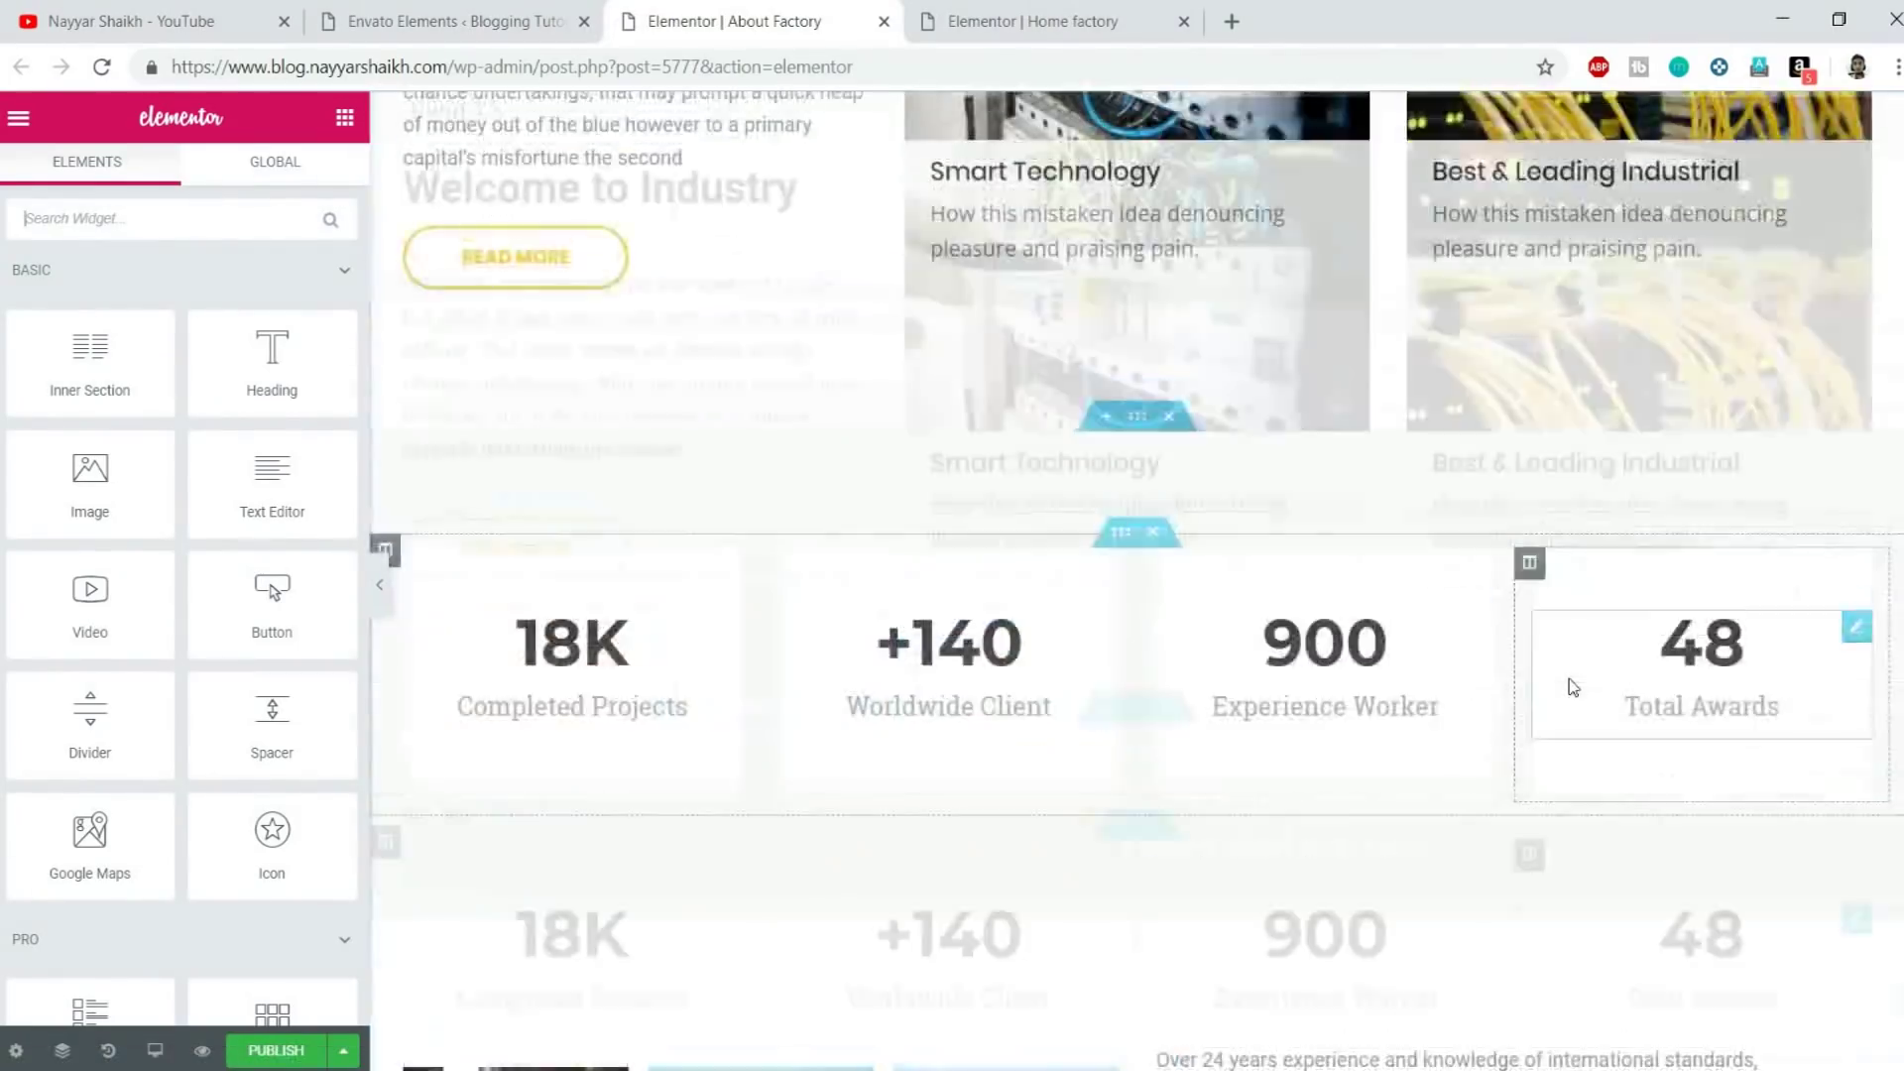
key(ctrl+shift+Tab)
key(ctrl+Tab)
key(ctrl+Tab)
scroll(1229, 465, down, 10)
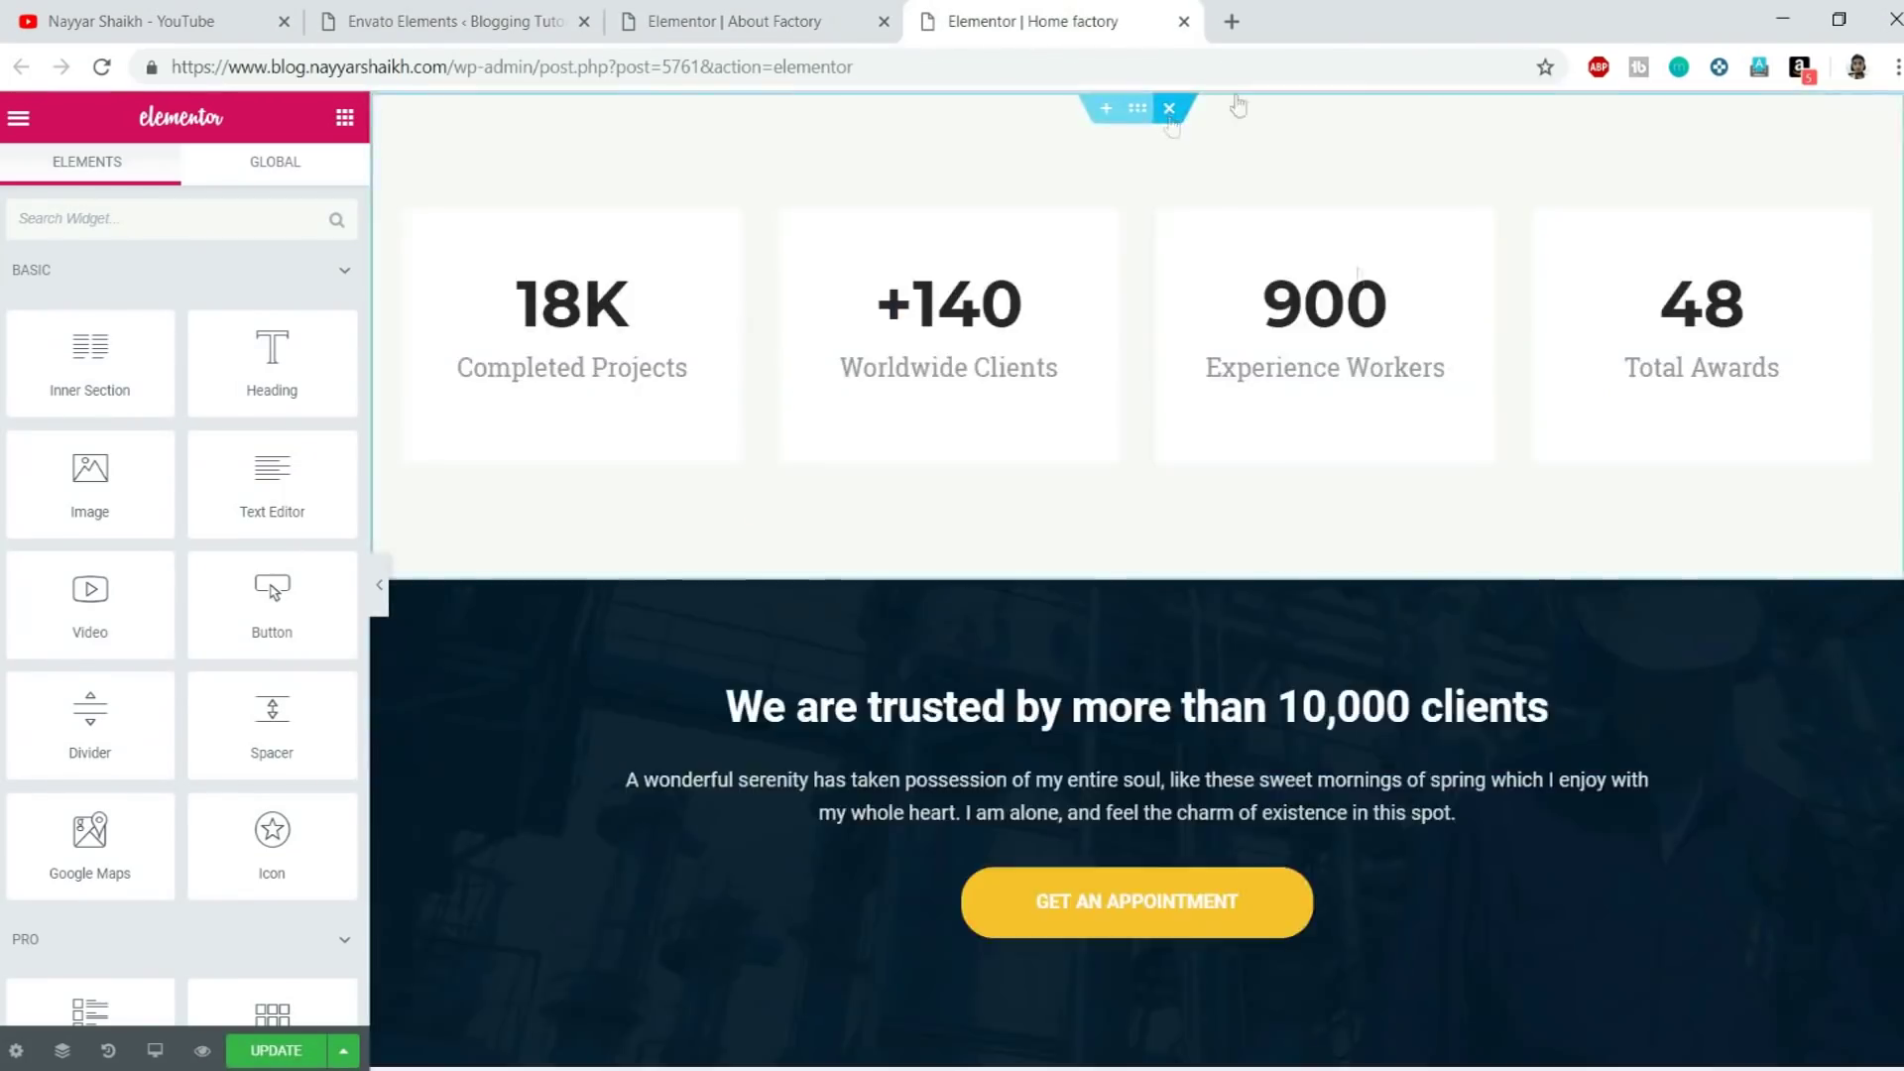
Delete a section from Home factory, browse the template library, then switch to About Factory
click(1170, 108)
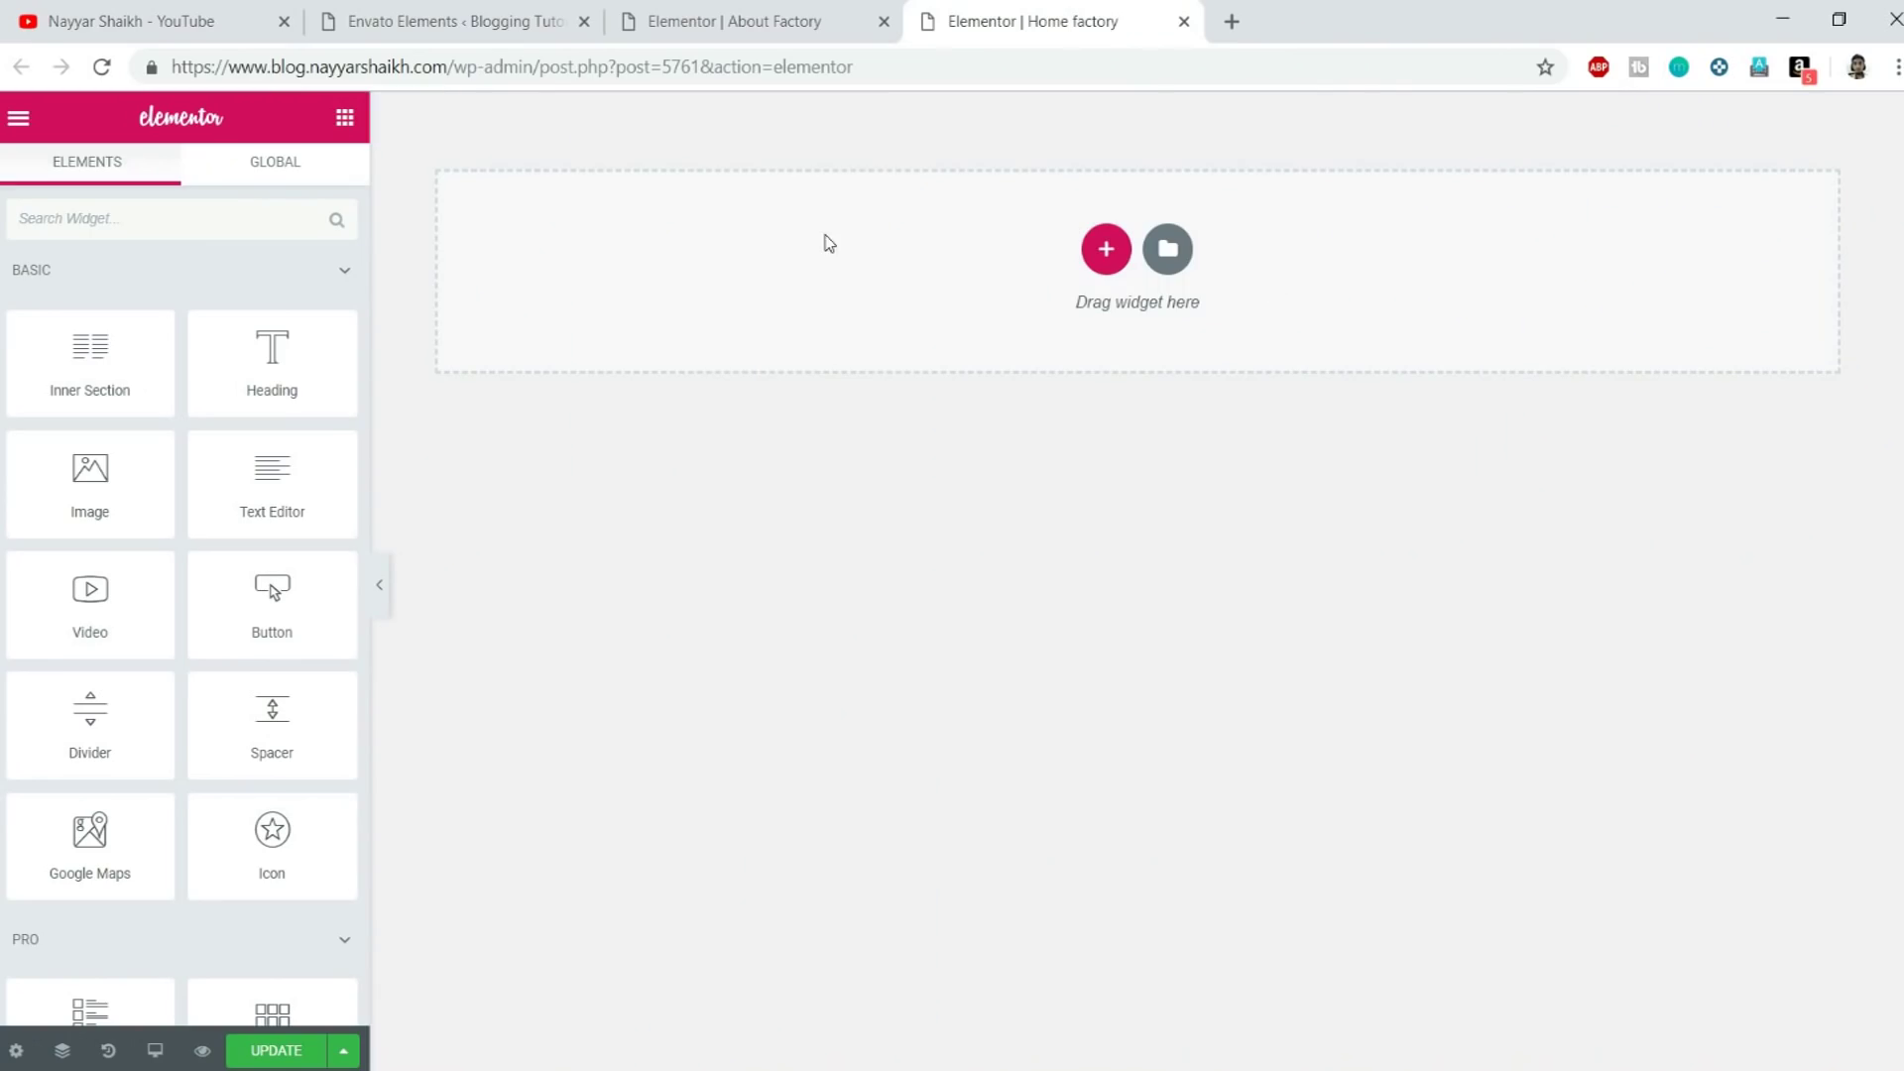
click(1168, 249)
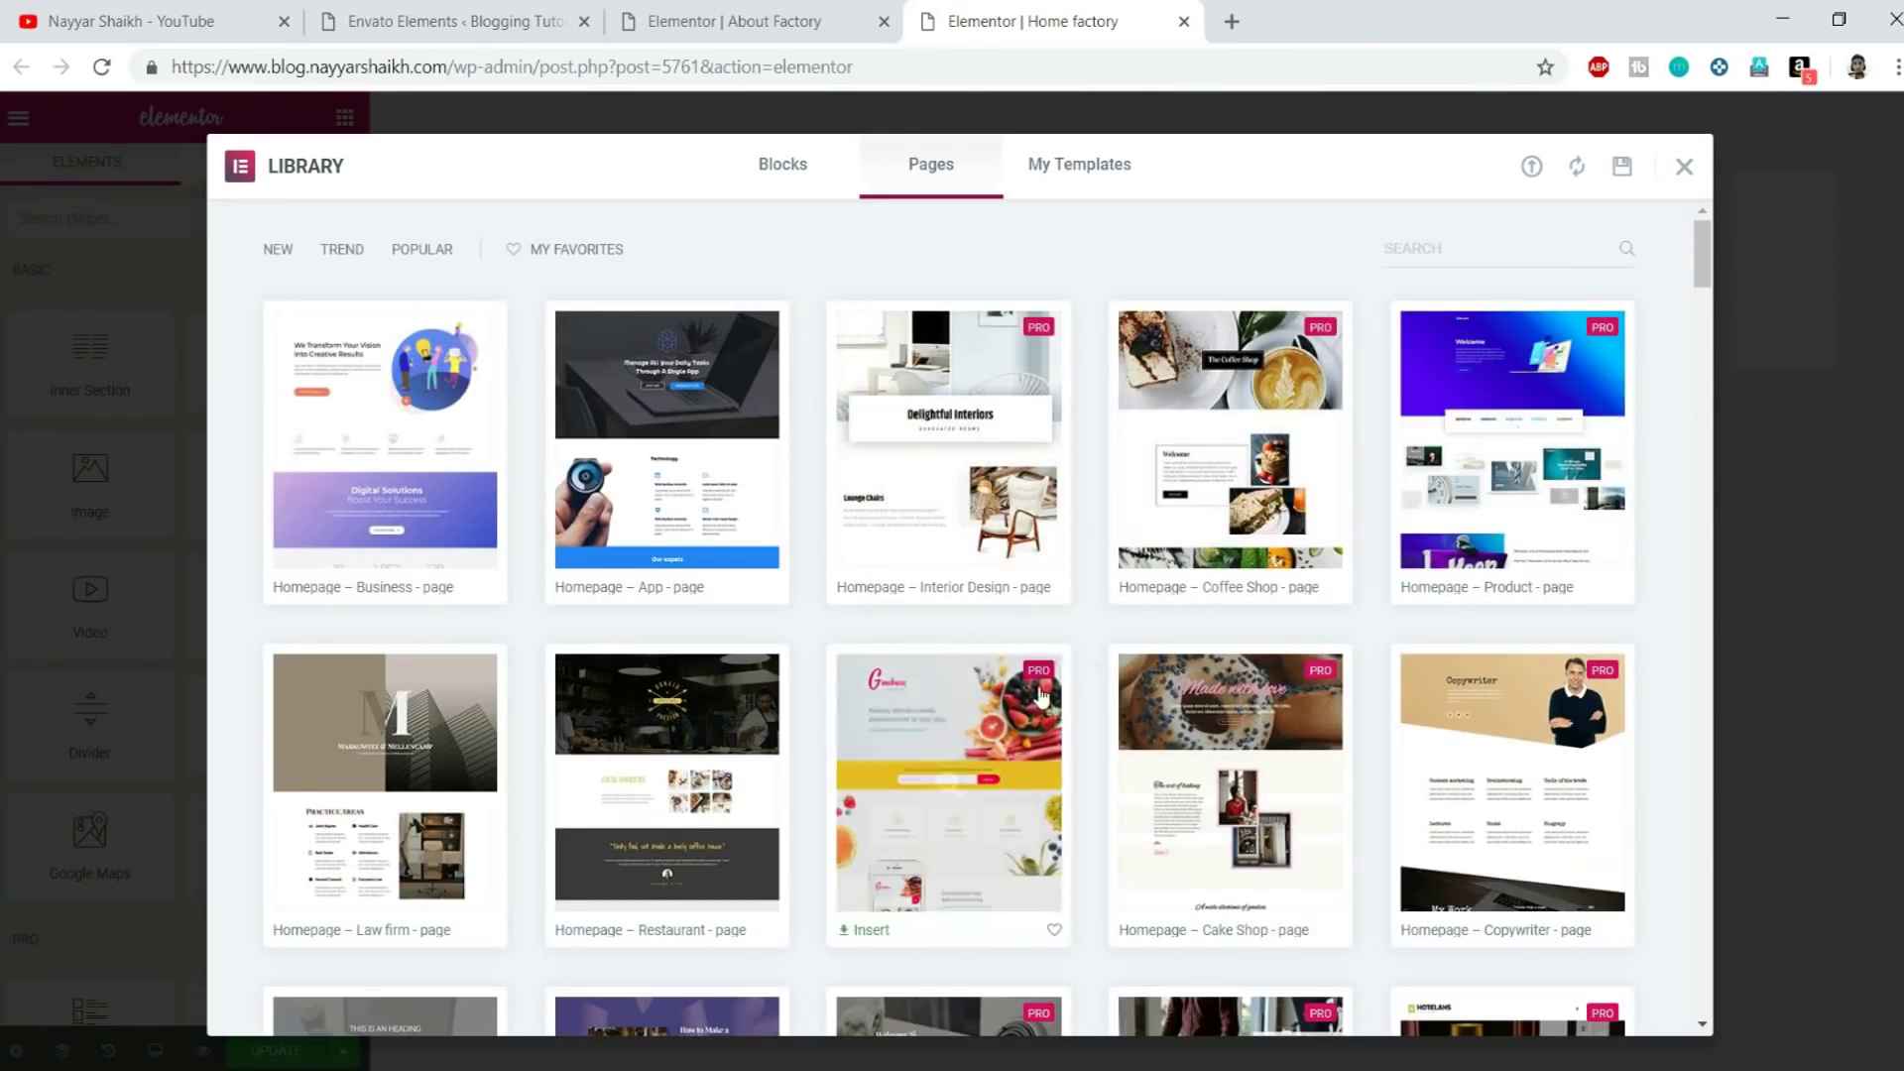
scroll(1085, 685, down, 10)
scroll(1674, 486, down, 3)
scroll(1290, 595, up, 6)
scroll(1203, 608, down, 5)
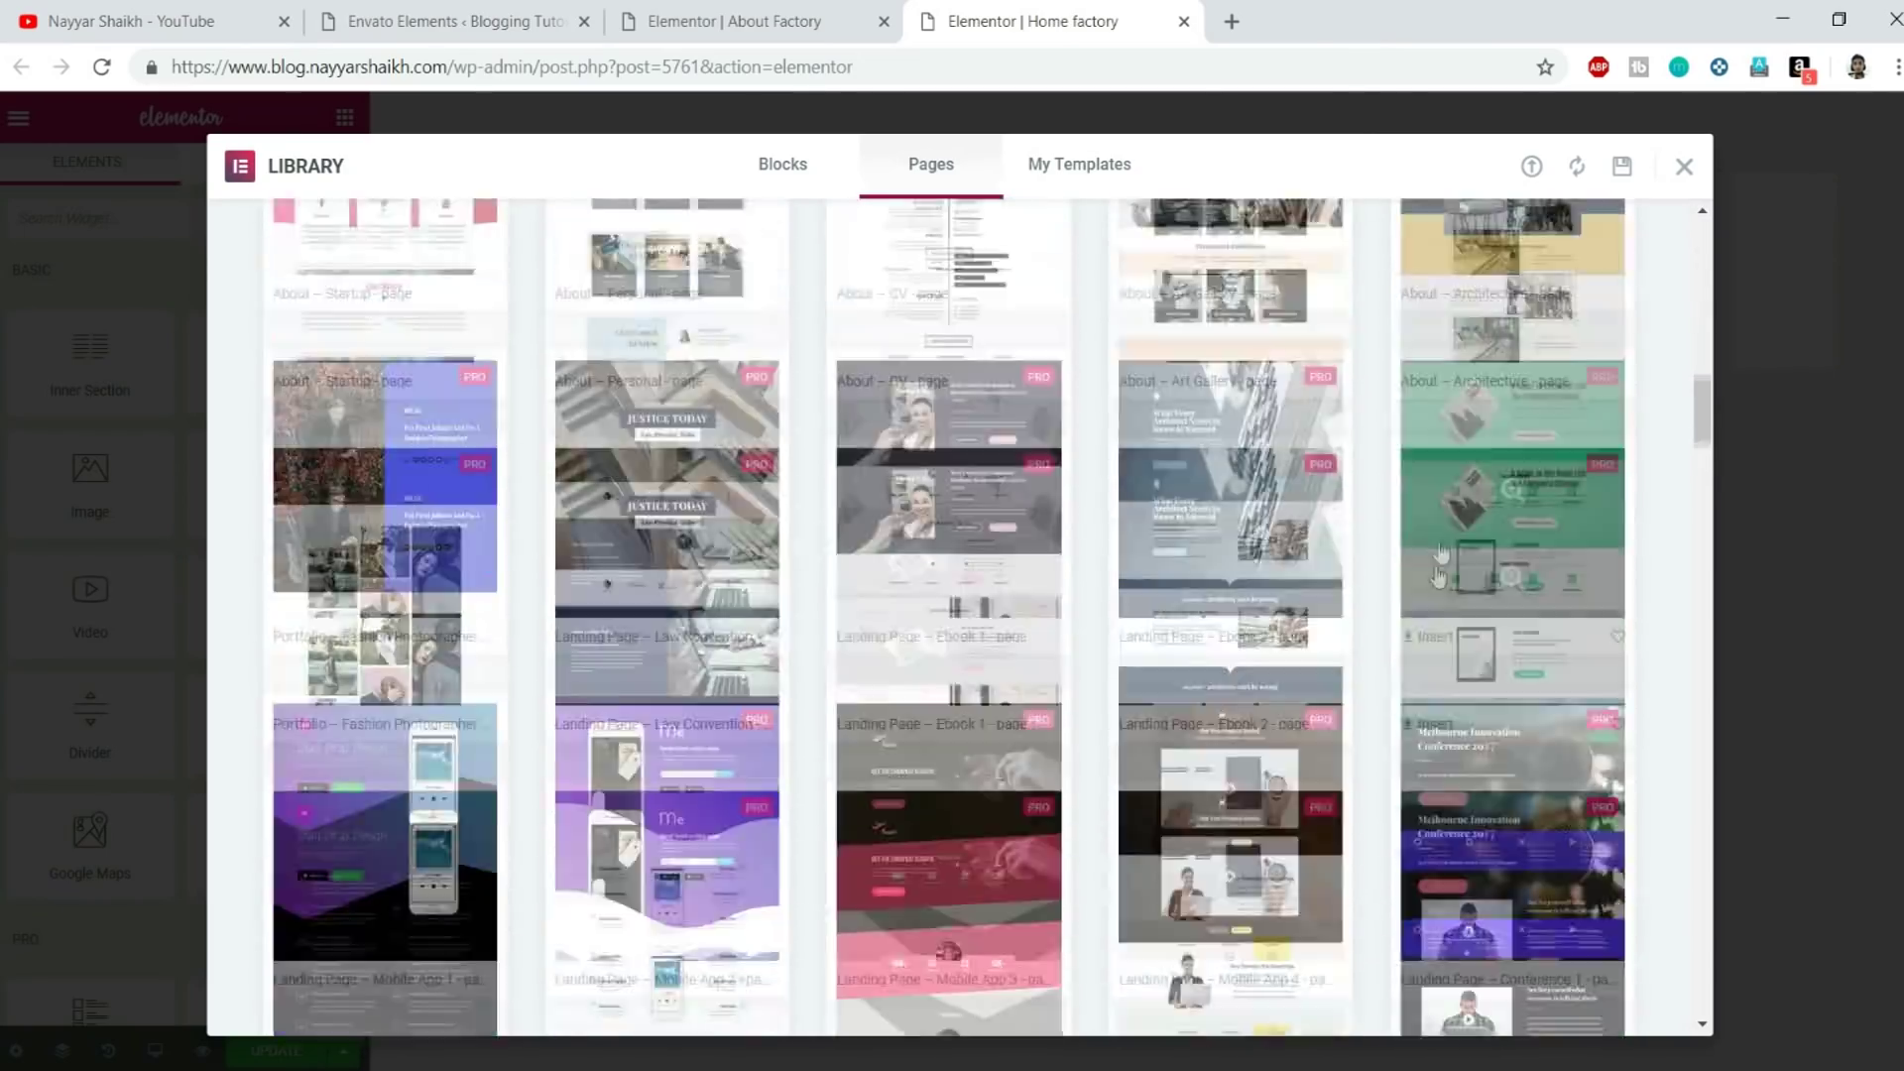
scroll(1532, 556, up, 4)
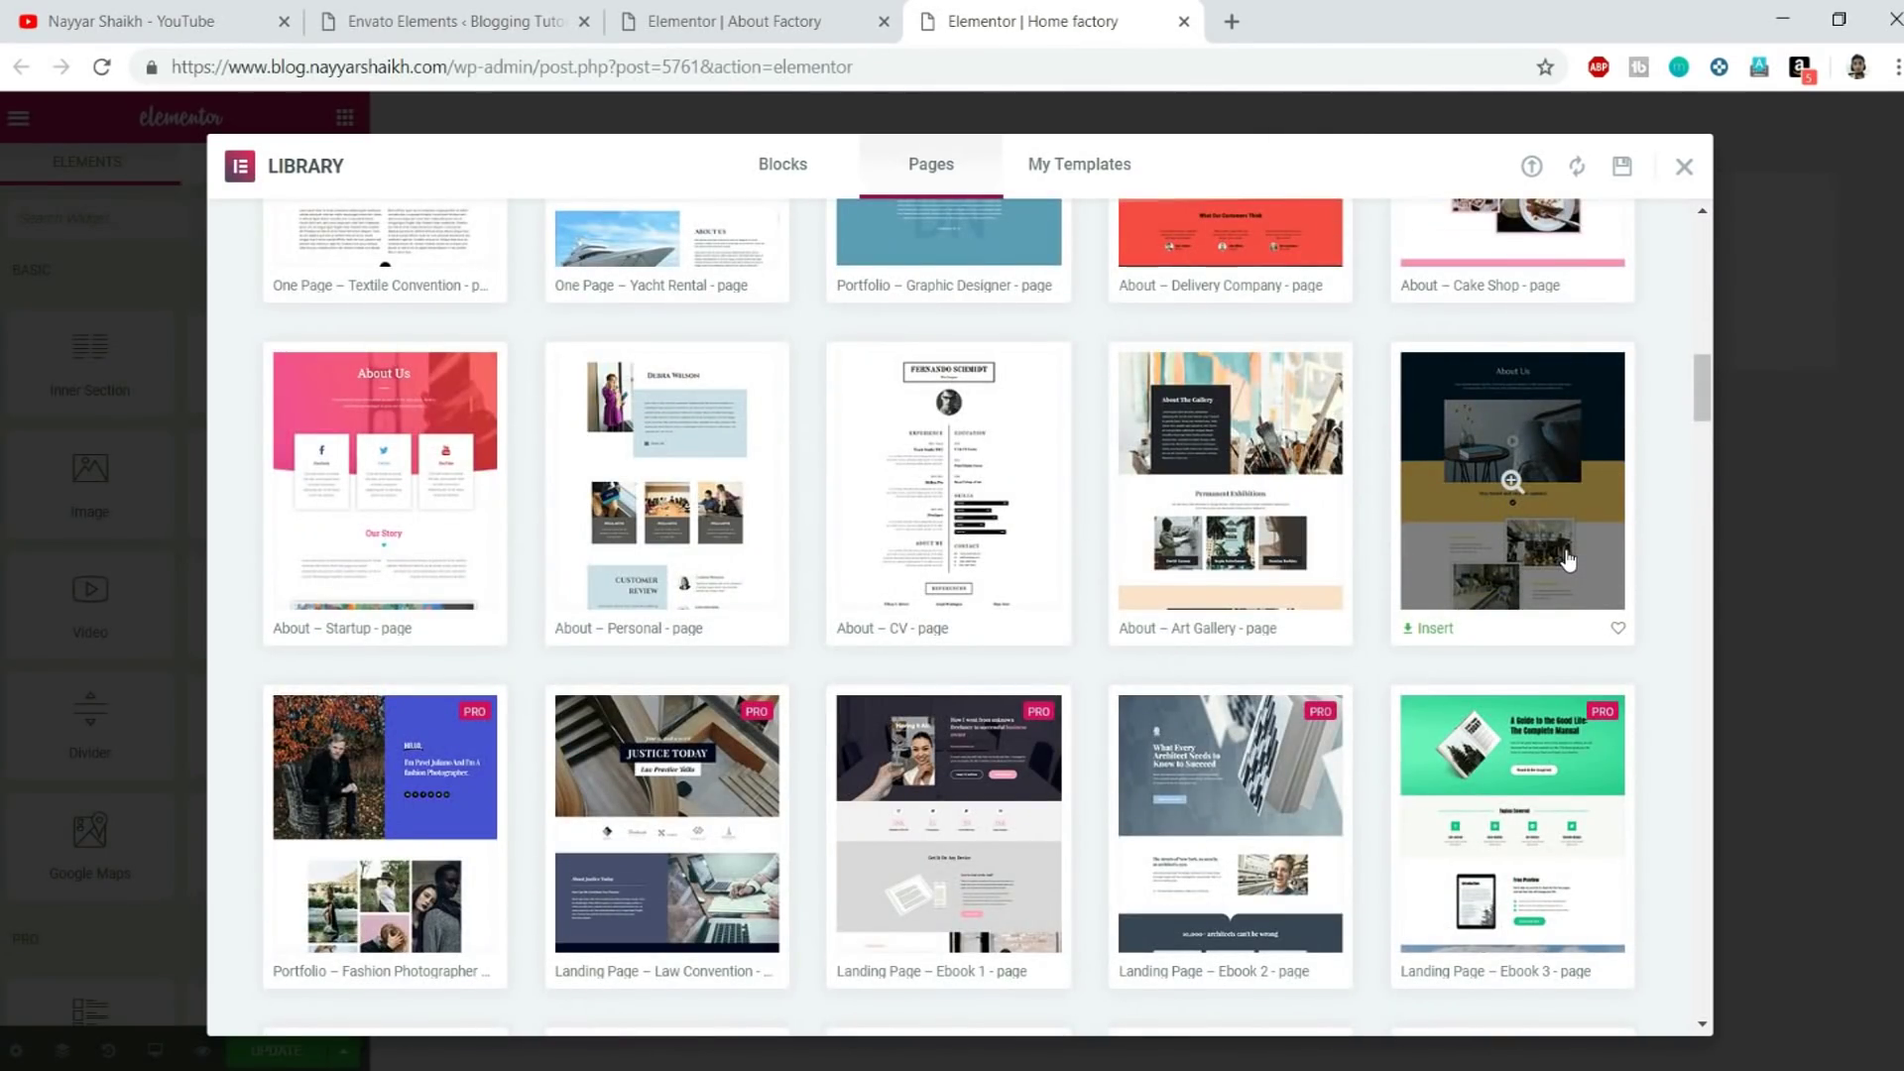
scroll(1698, 479, up, 10)
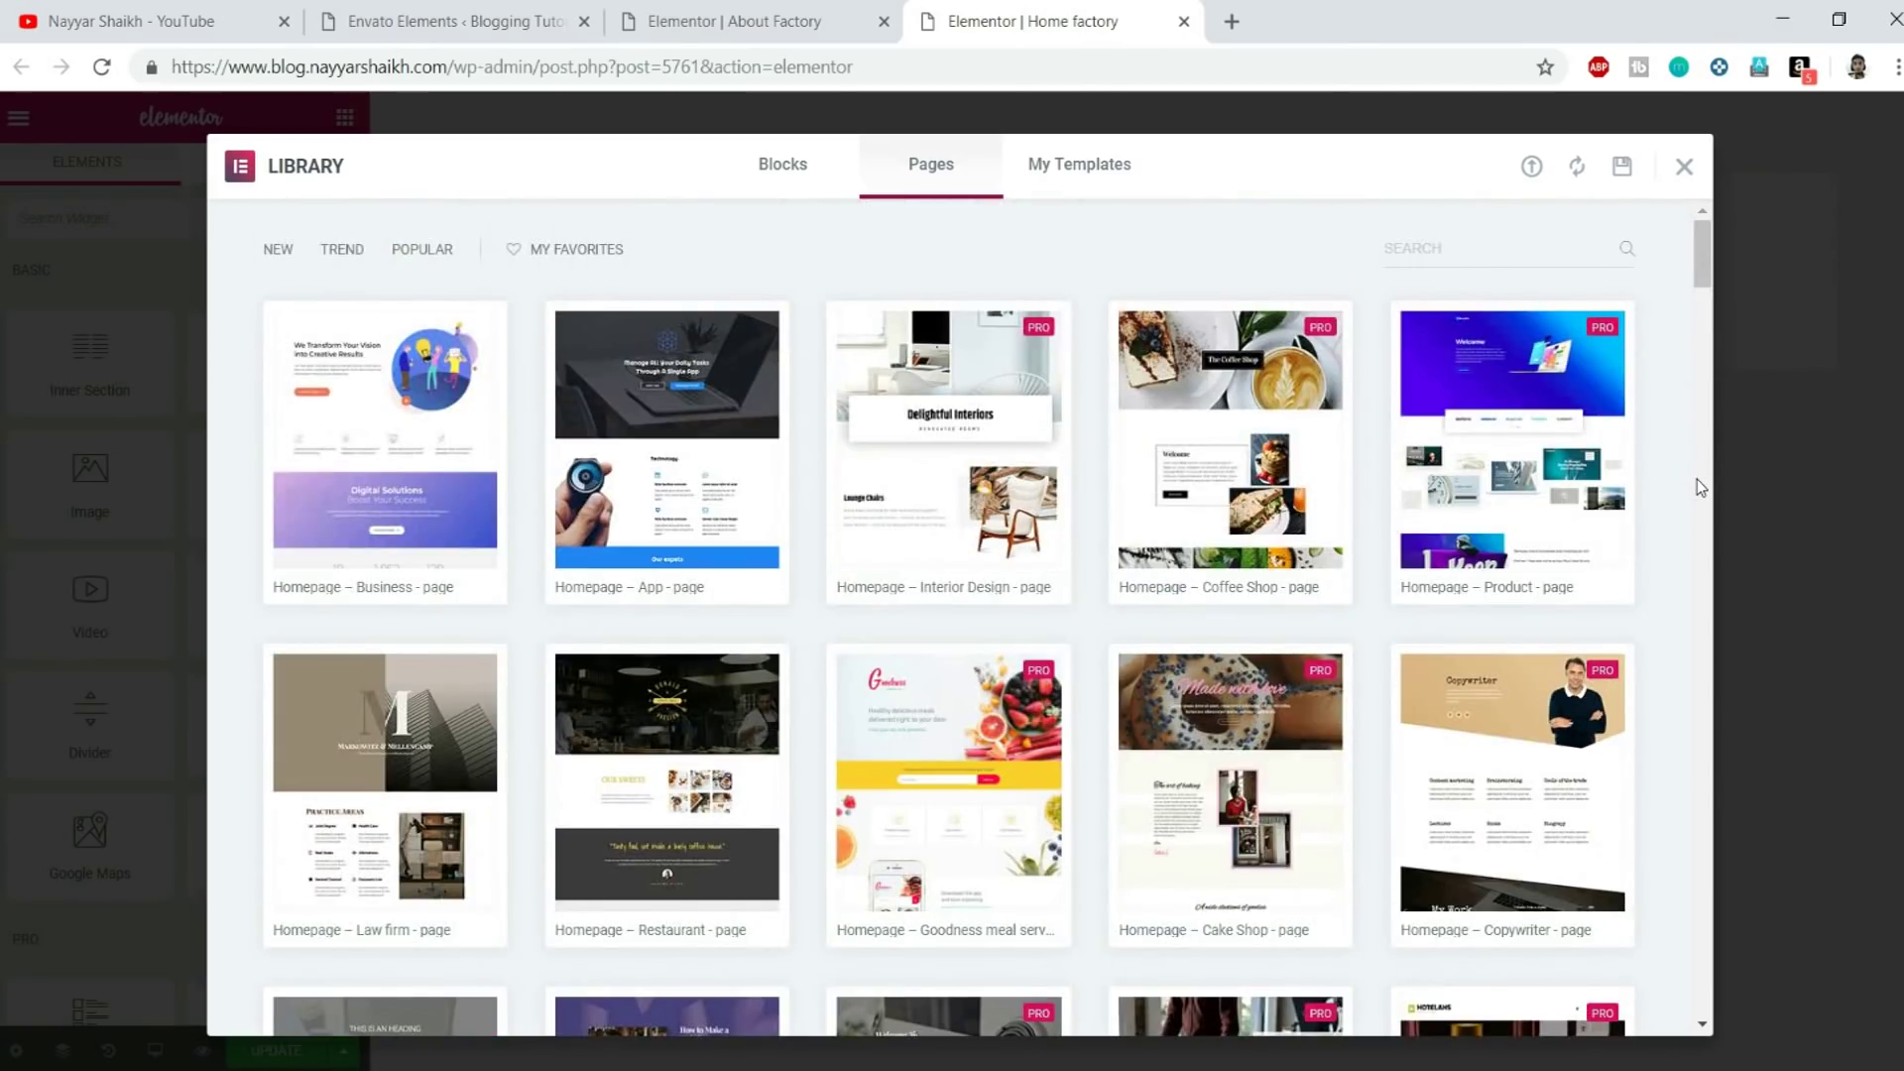
click(861, 11)
scroll(1081, 663, down, 5)
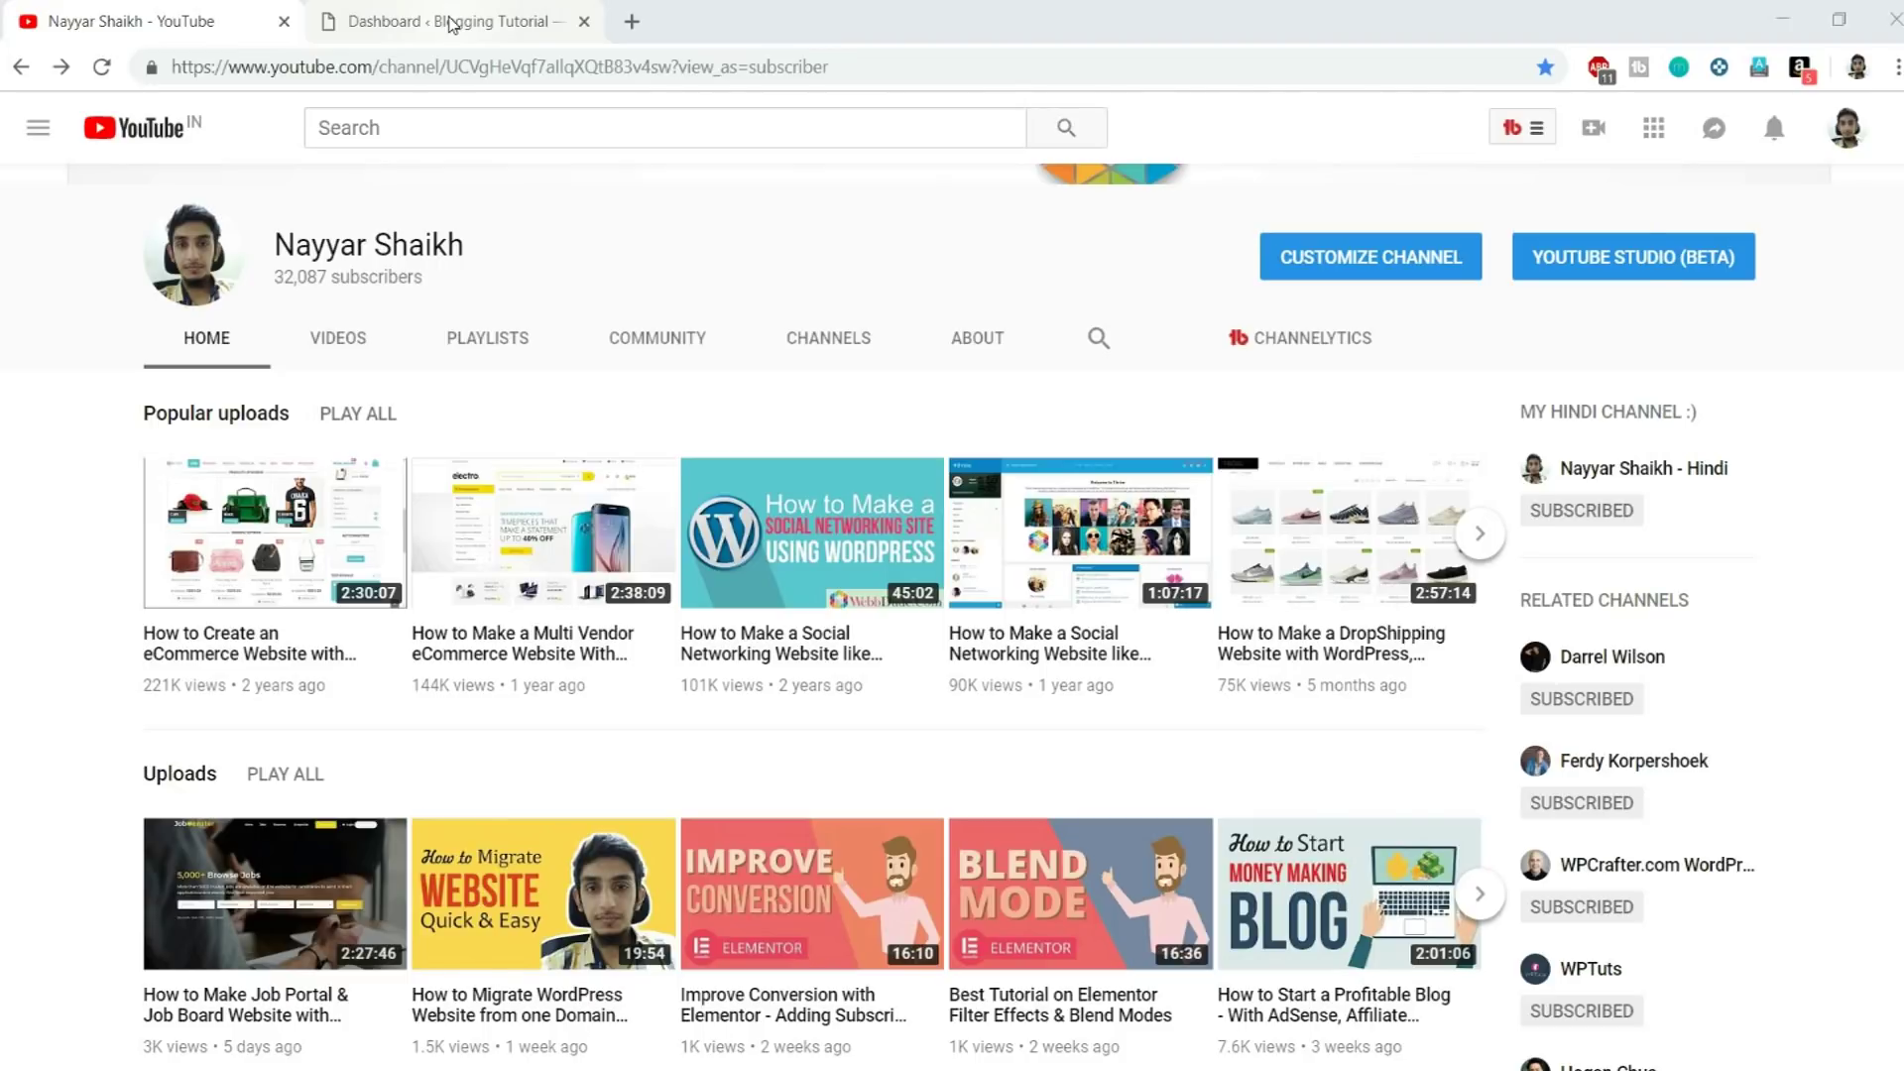
Switch from the YouTube channel page to the WordPress dashboard tab
click(451, 22)
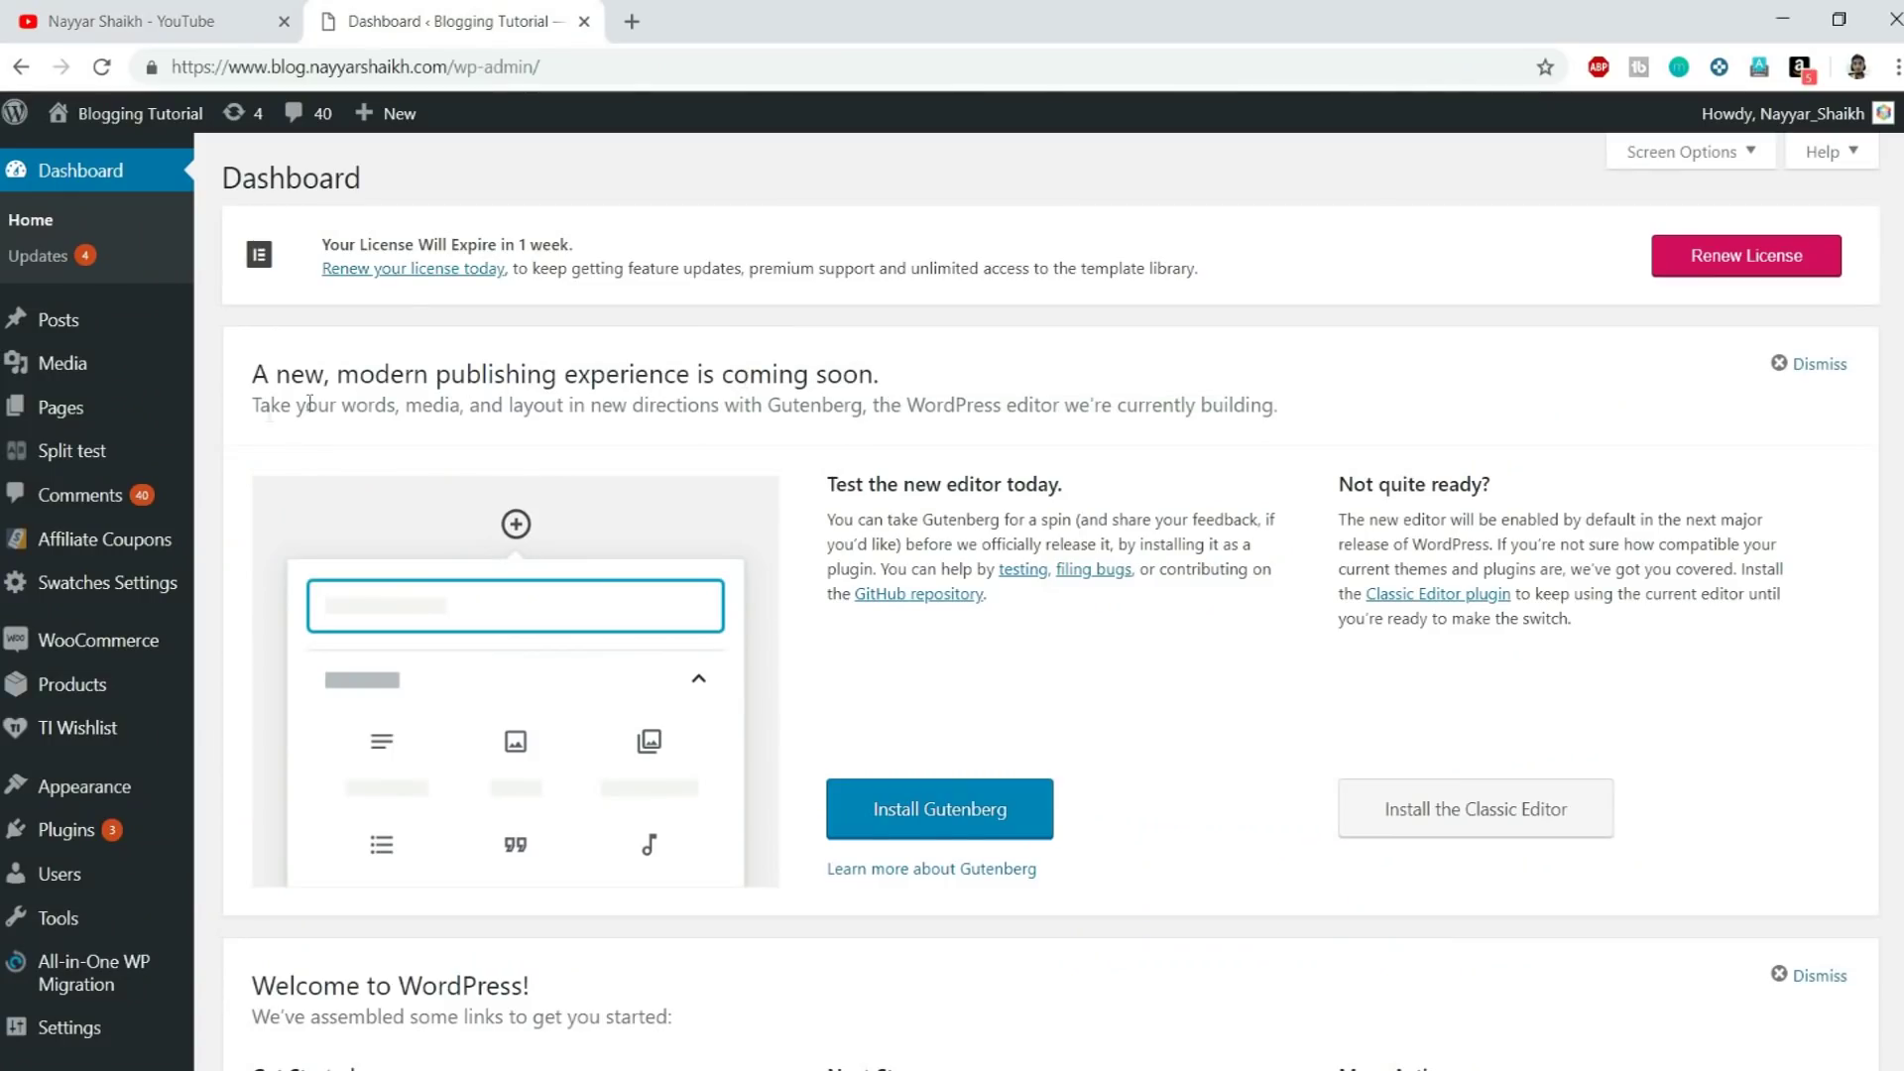
Search the plugin directory for 'envato' and update Envato Elements – Template Kits
mouse_move(113, 845)
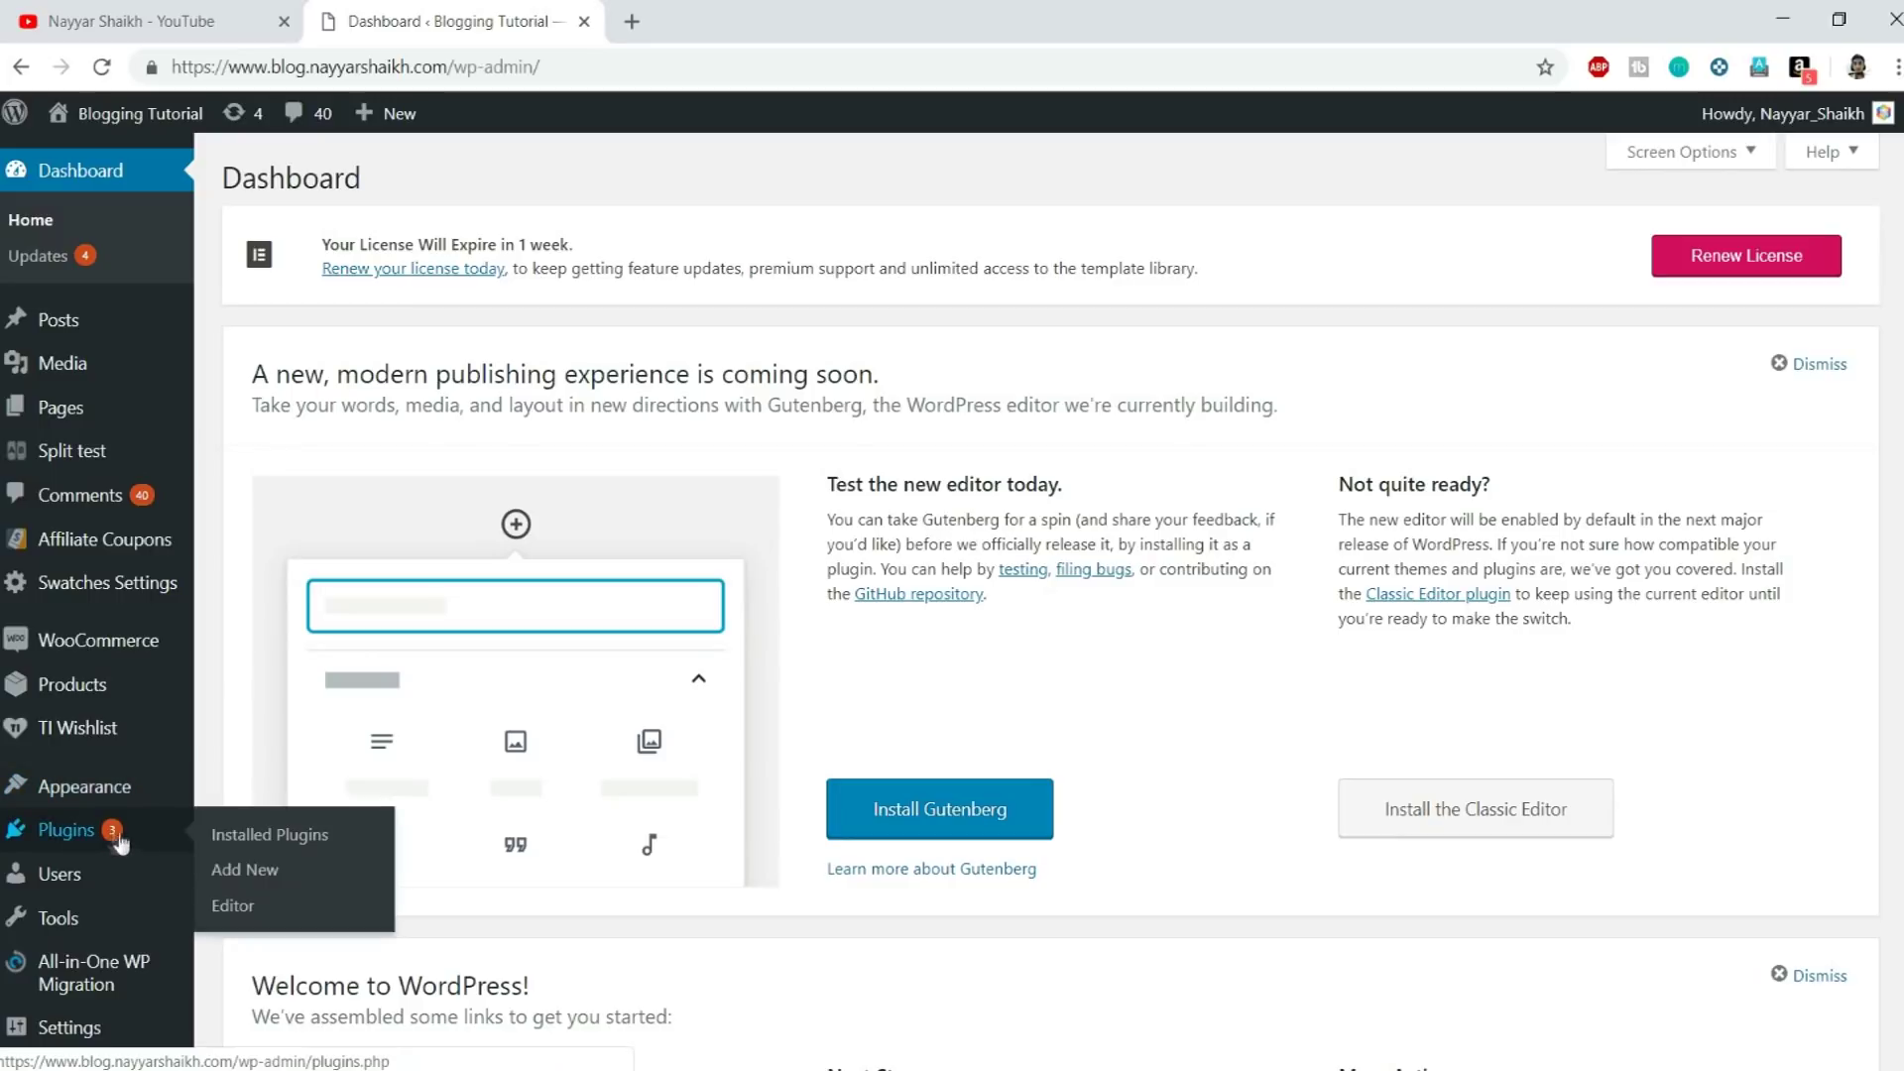
click(270, 868)
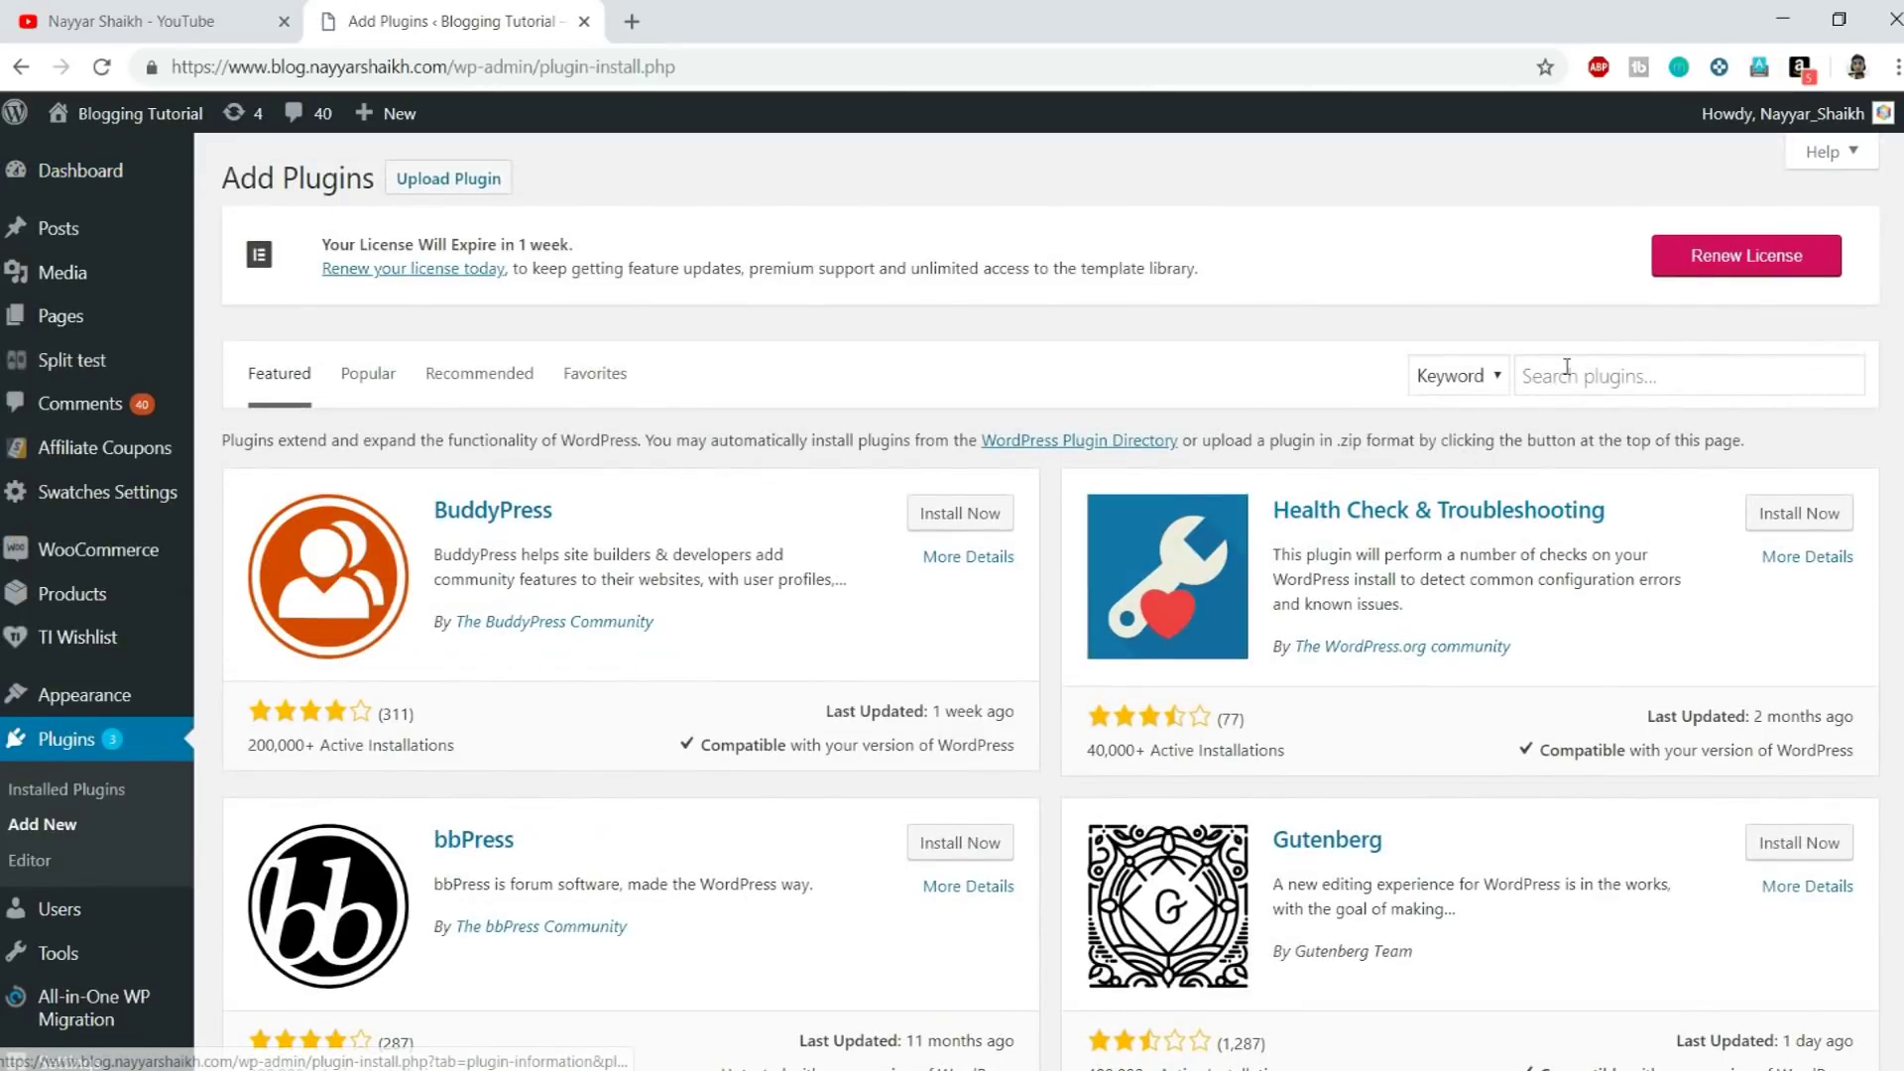
click(1567, 368)
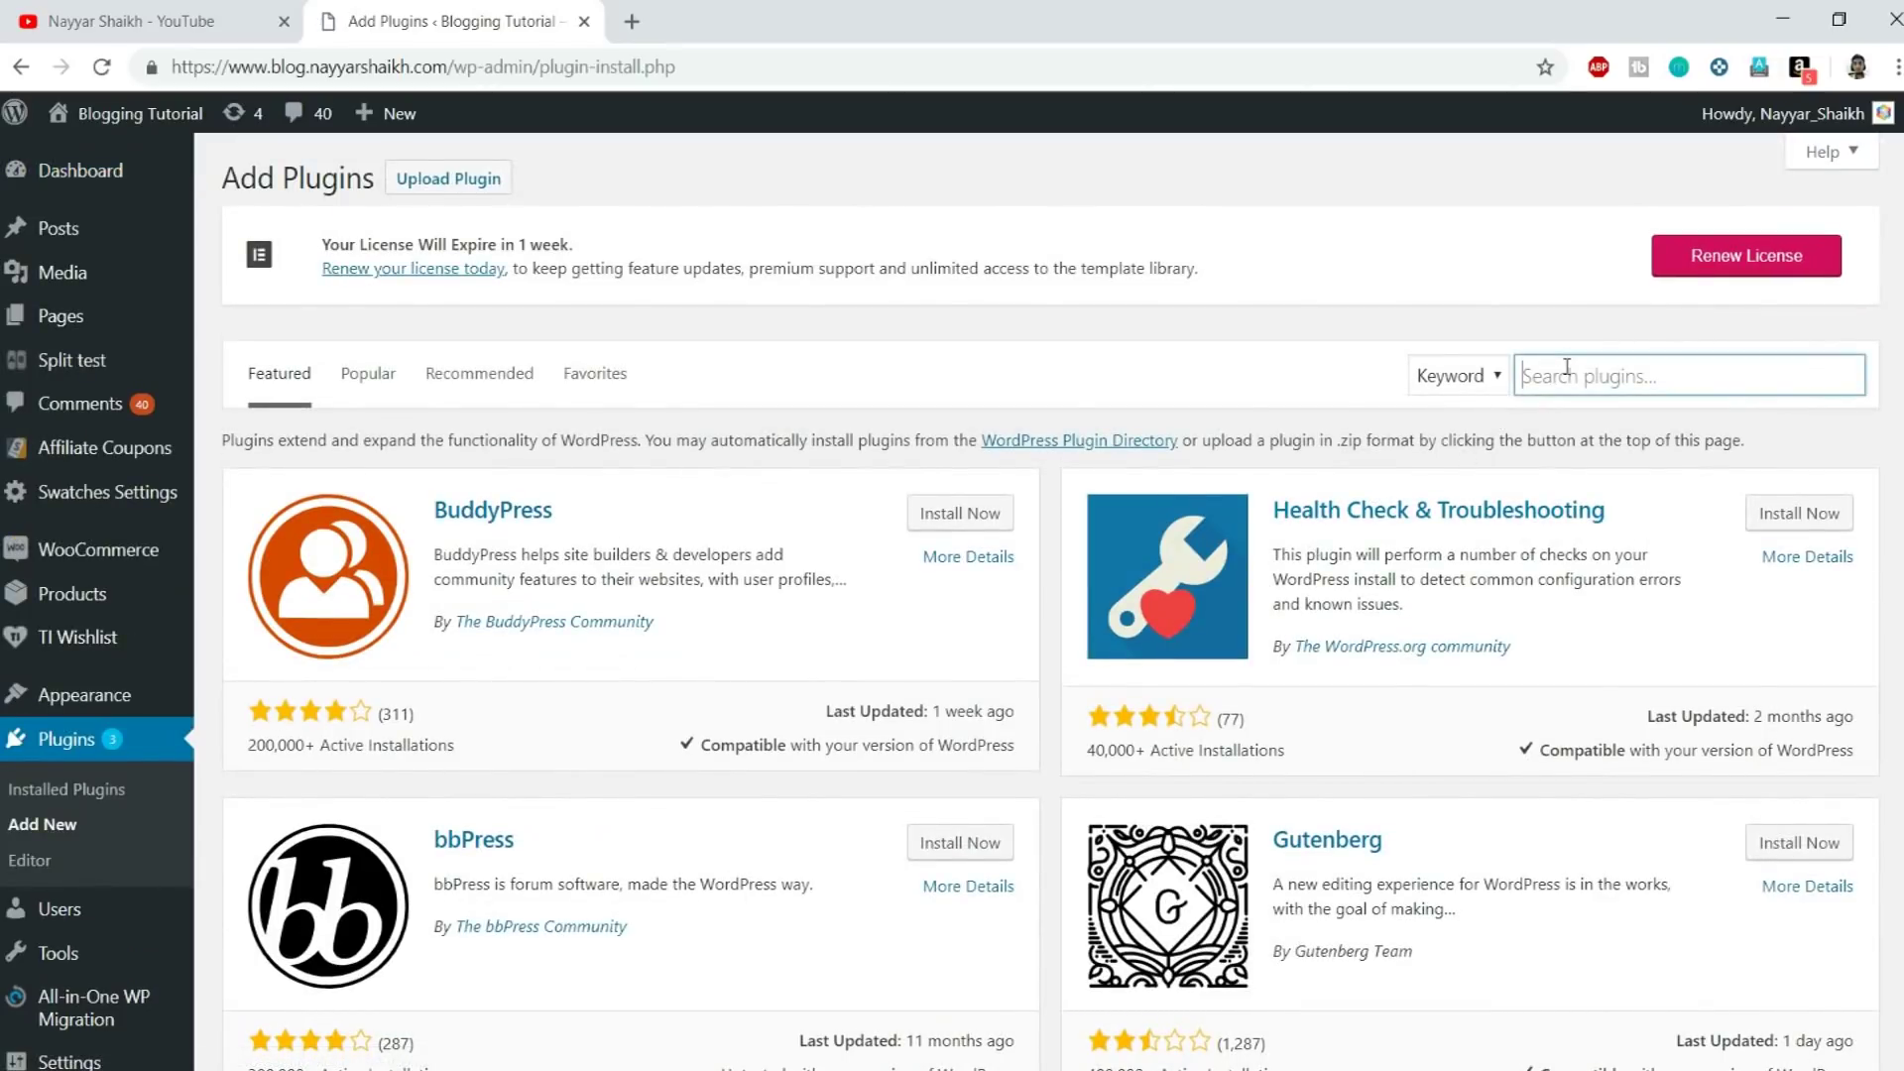
text(envato)
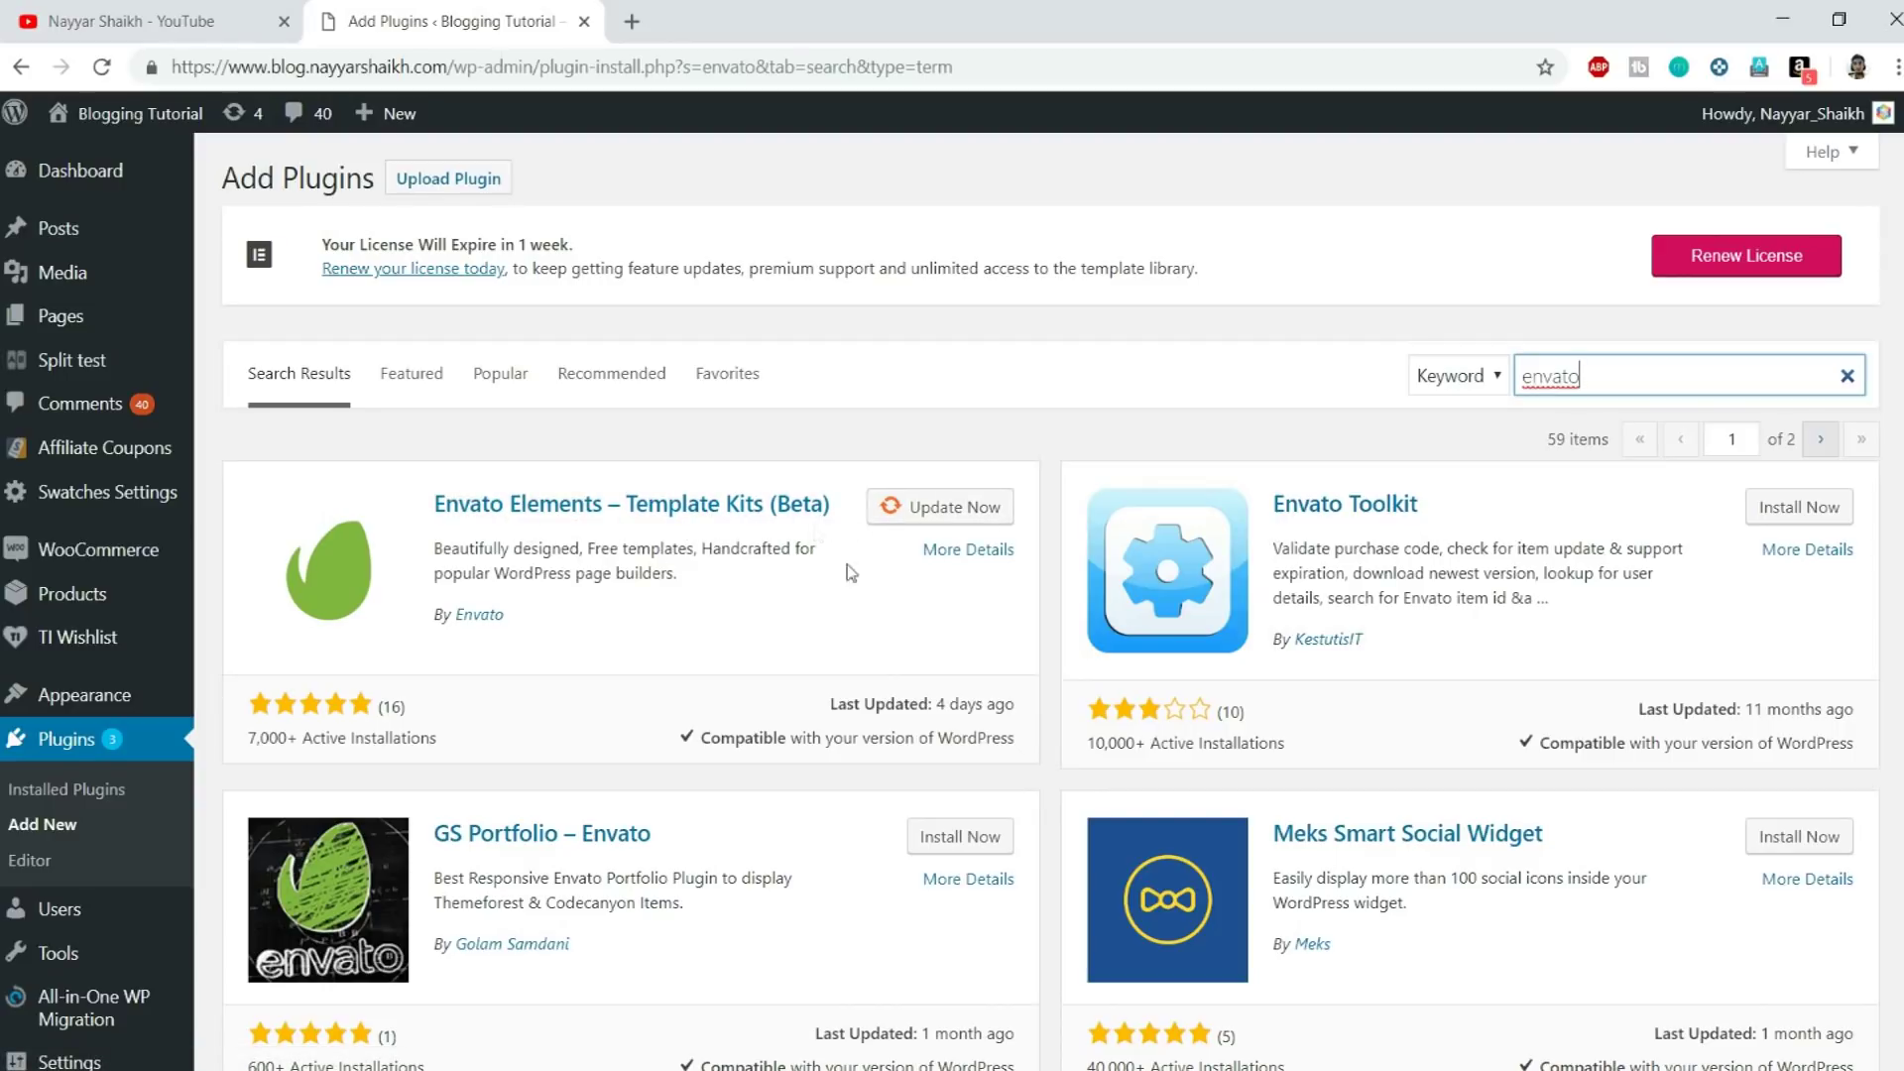
click(877, 511)
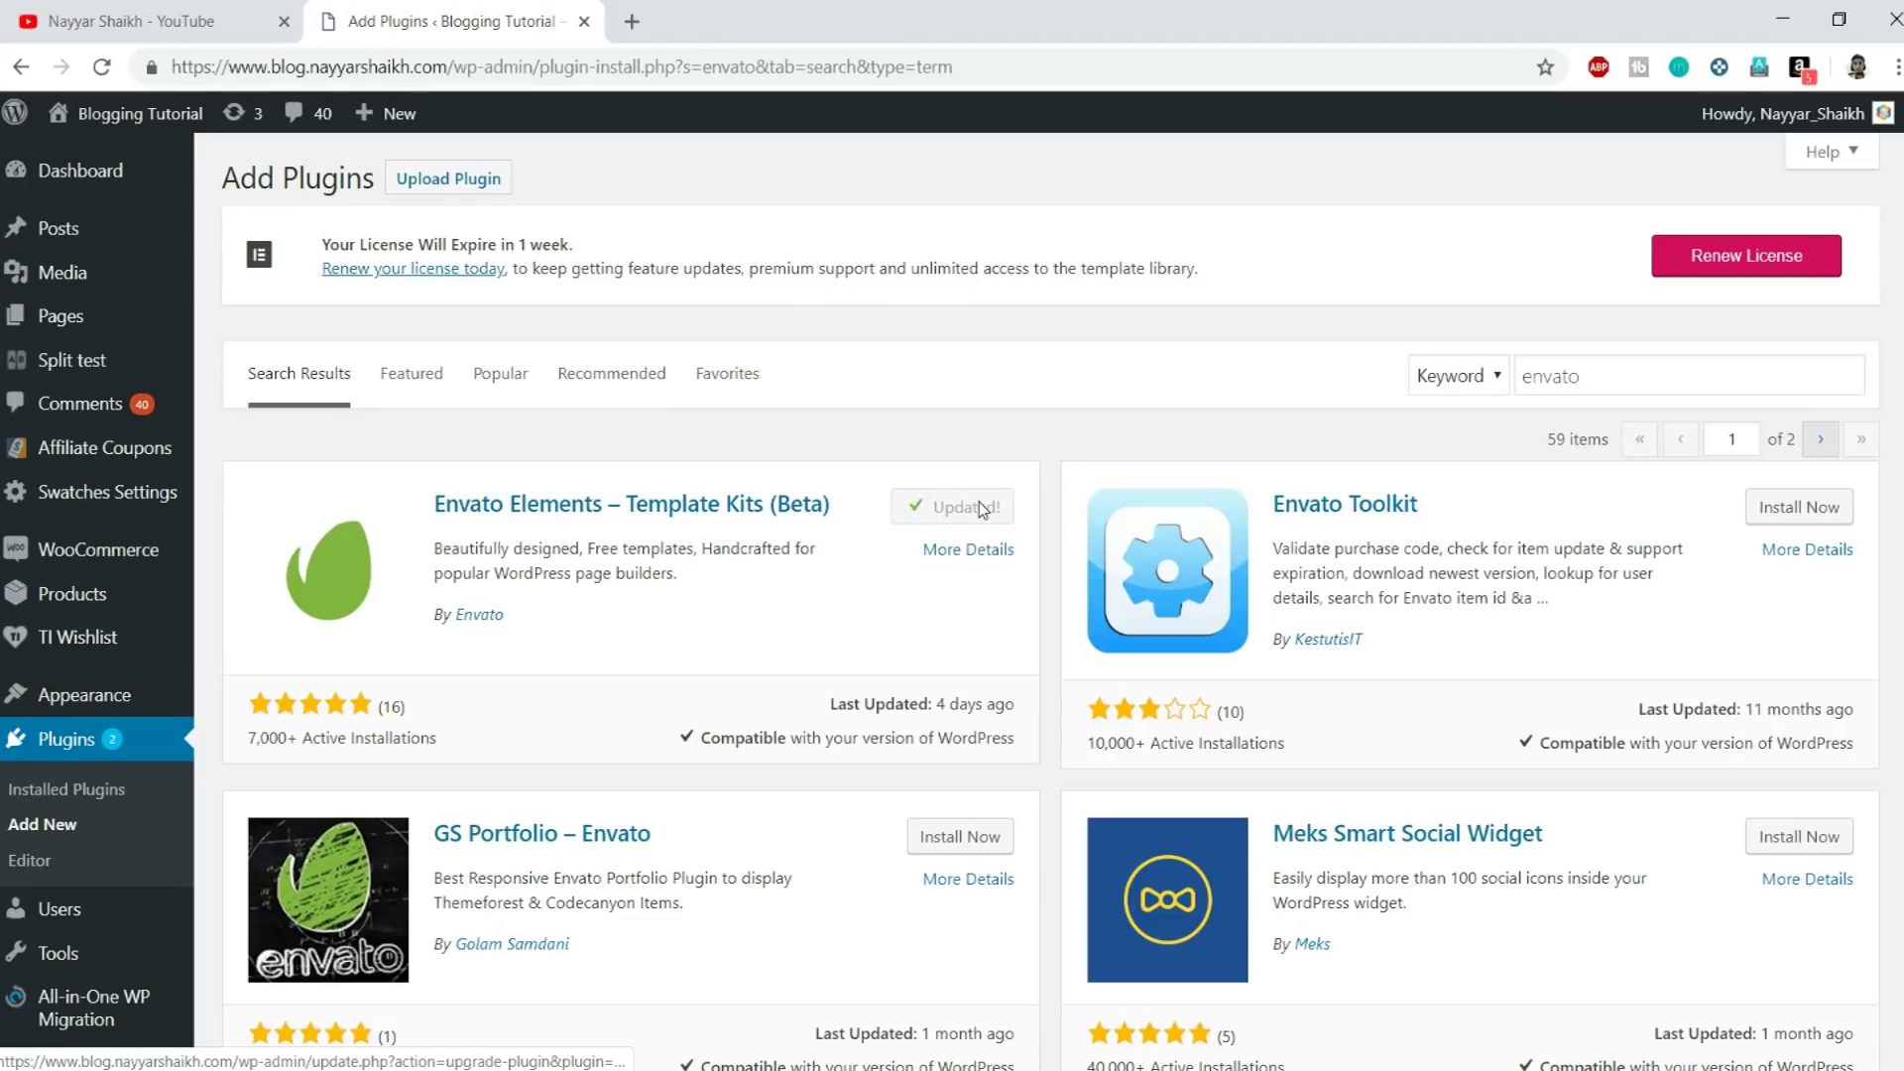
Open the Envato Elements template kit library from the admin sidebar
scroll(285, 430, down, 3)
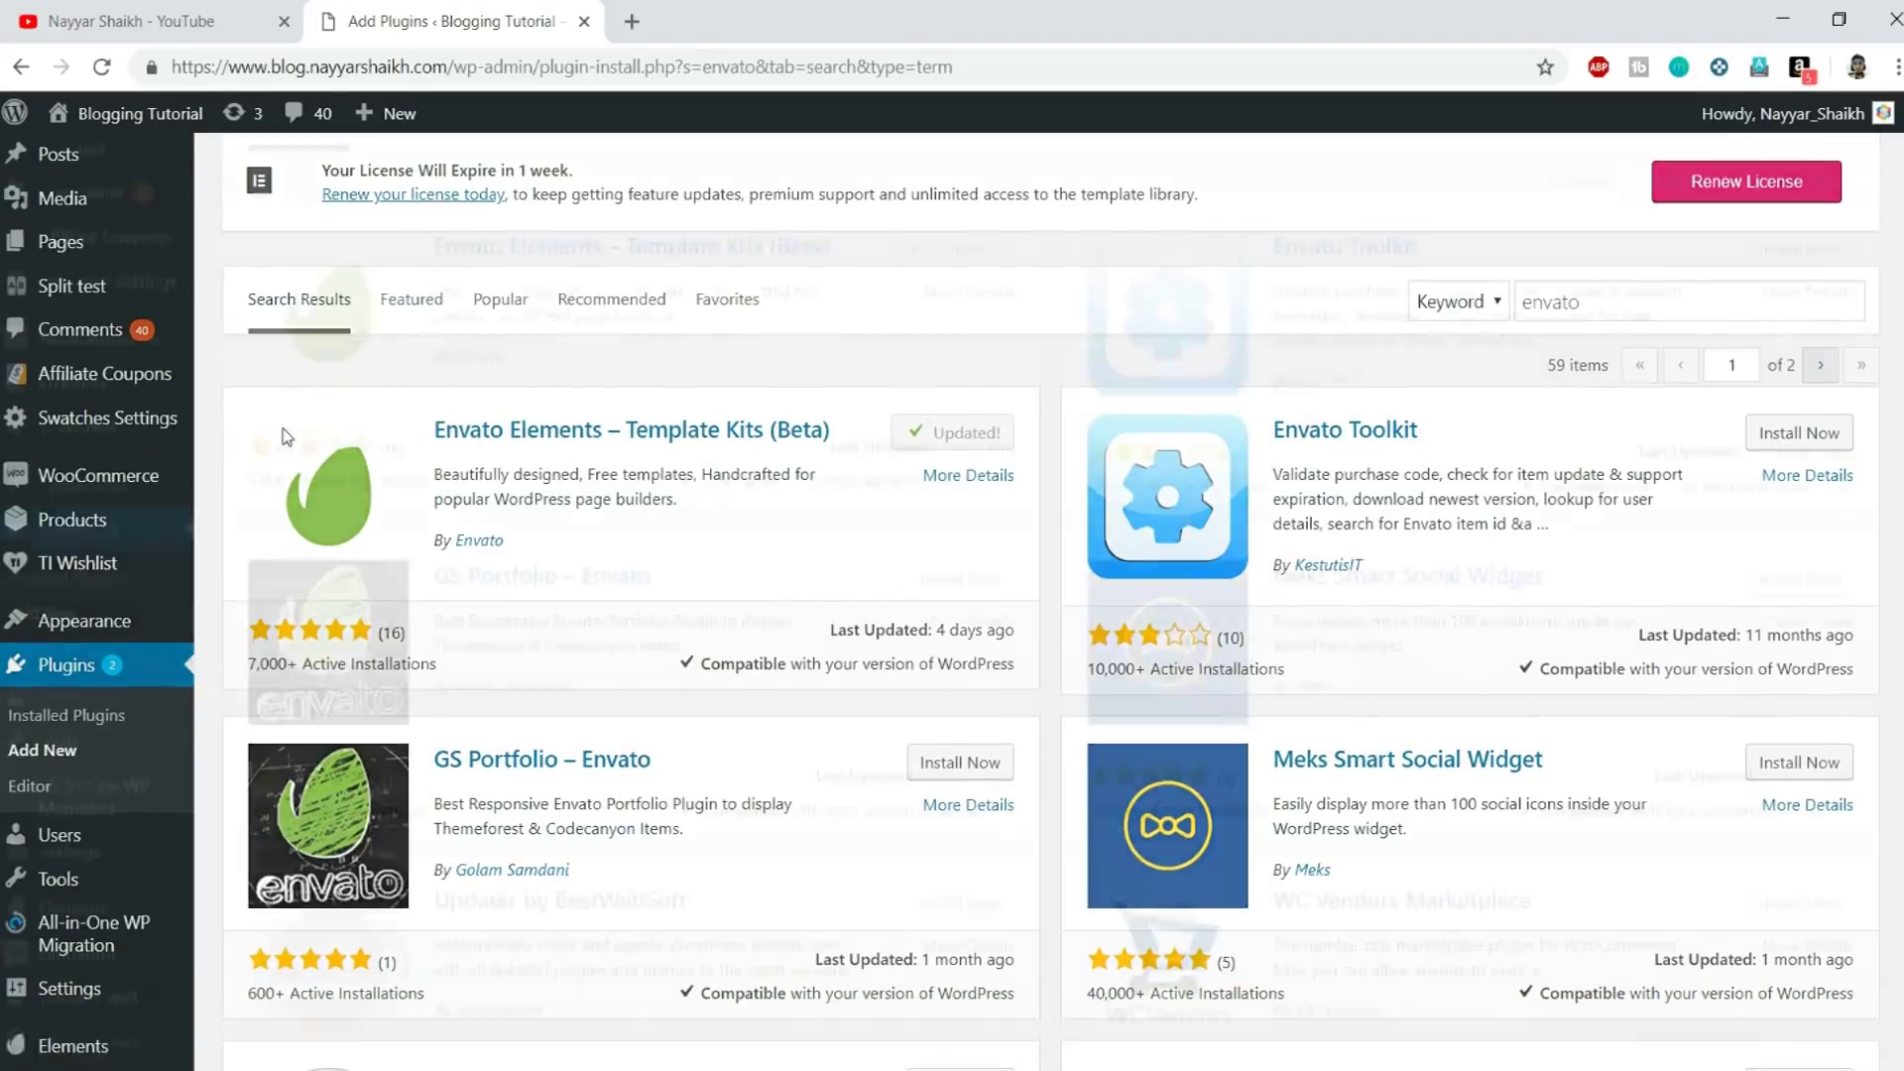
mouse_move(189, 443)
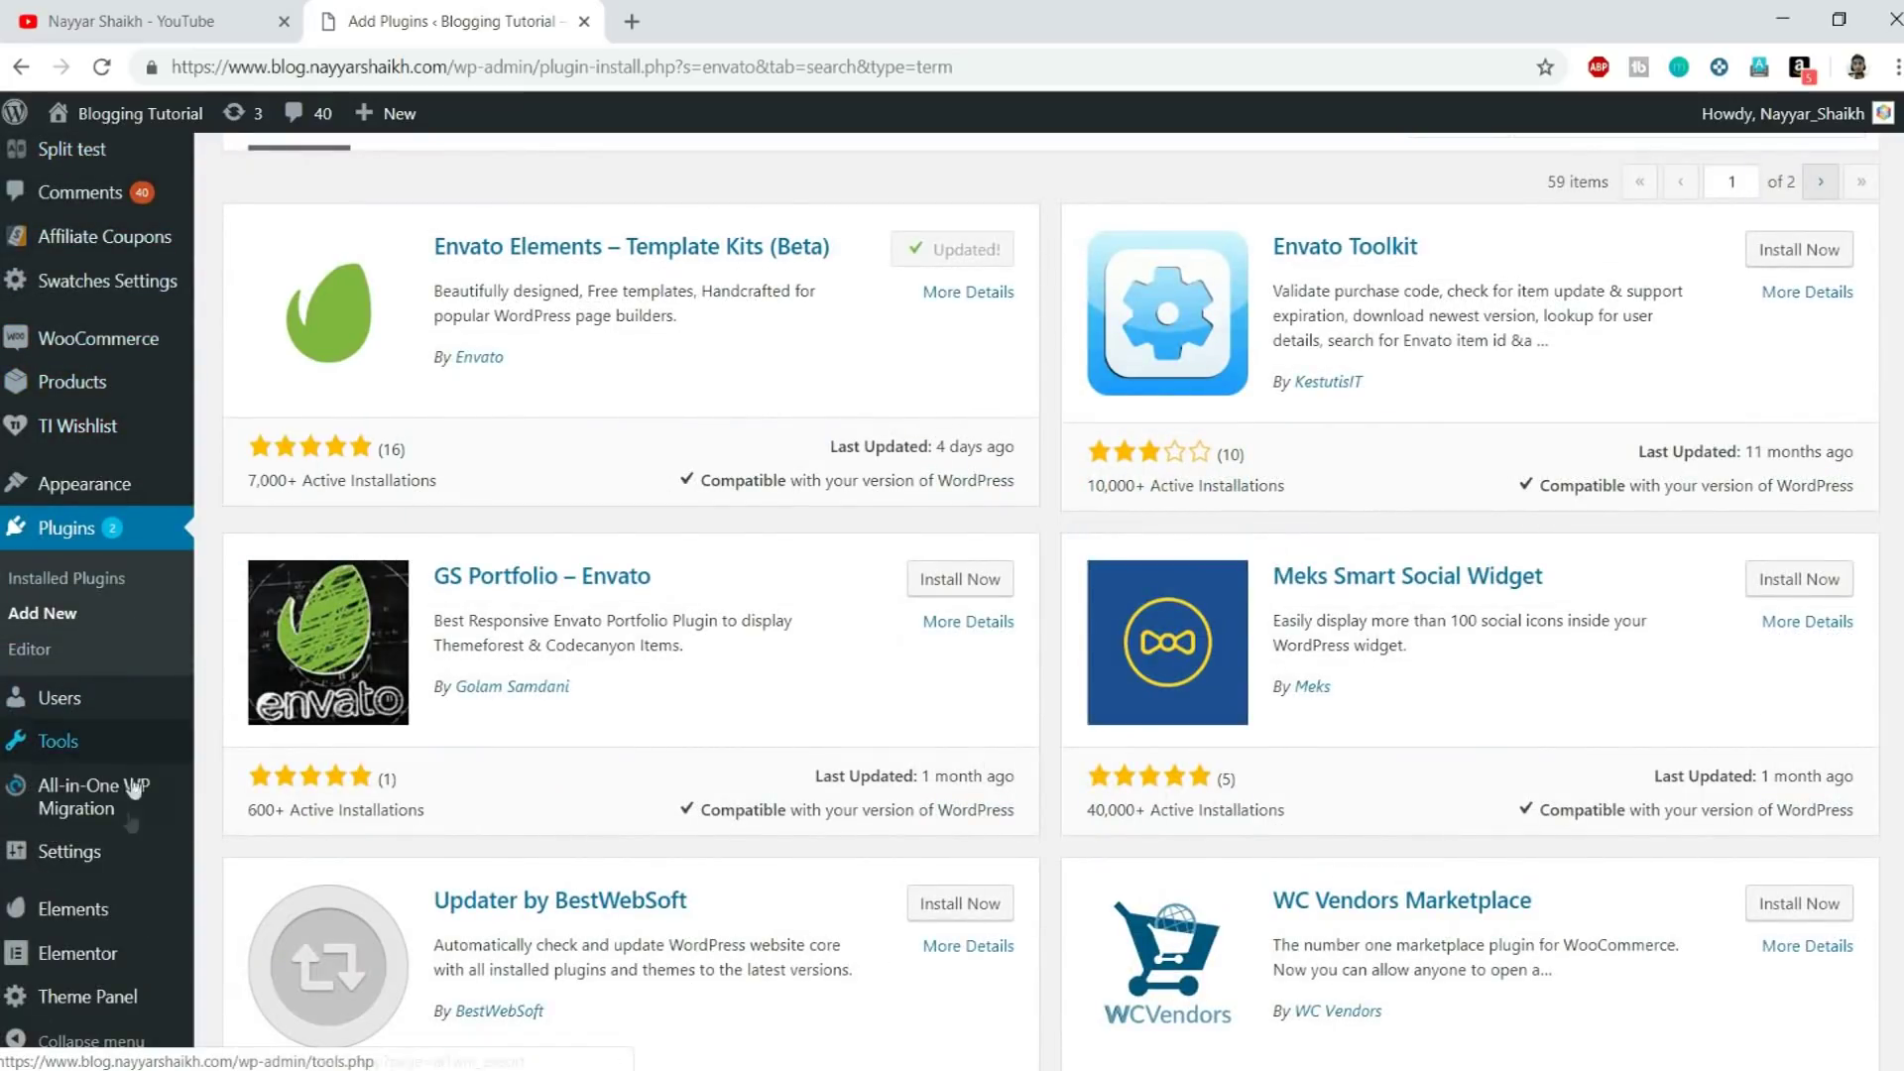
click(100, 912)
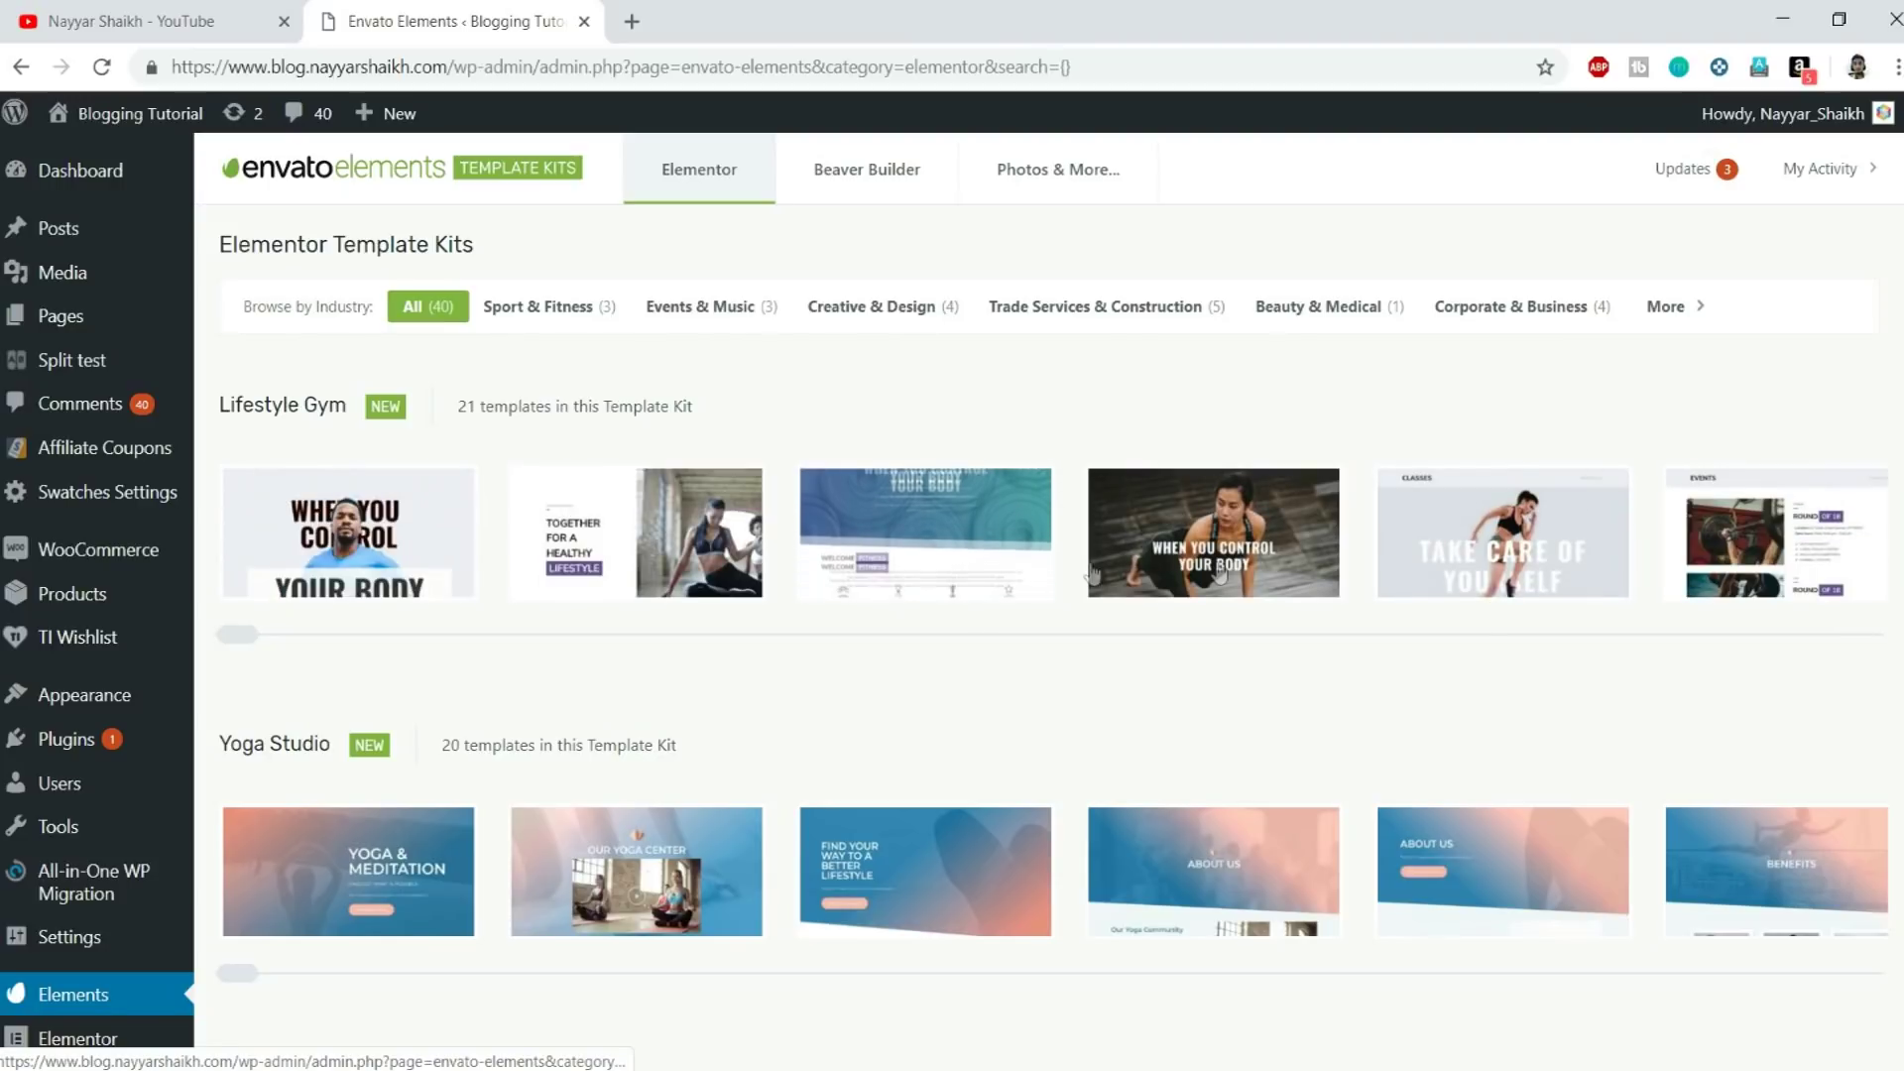
Preview the Lifestyle Gym kit's Events template
click(1872, 558)
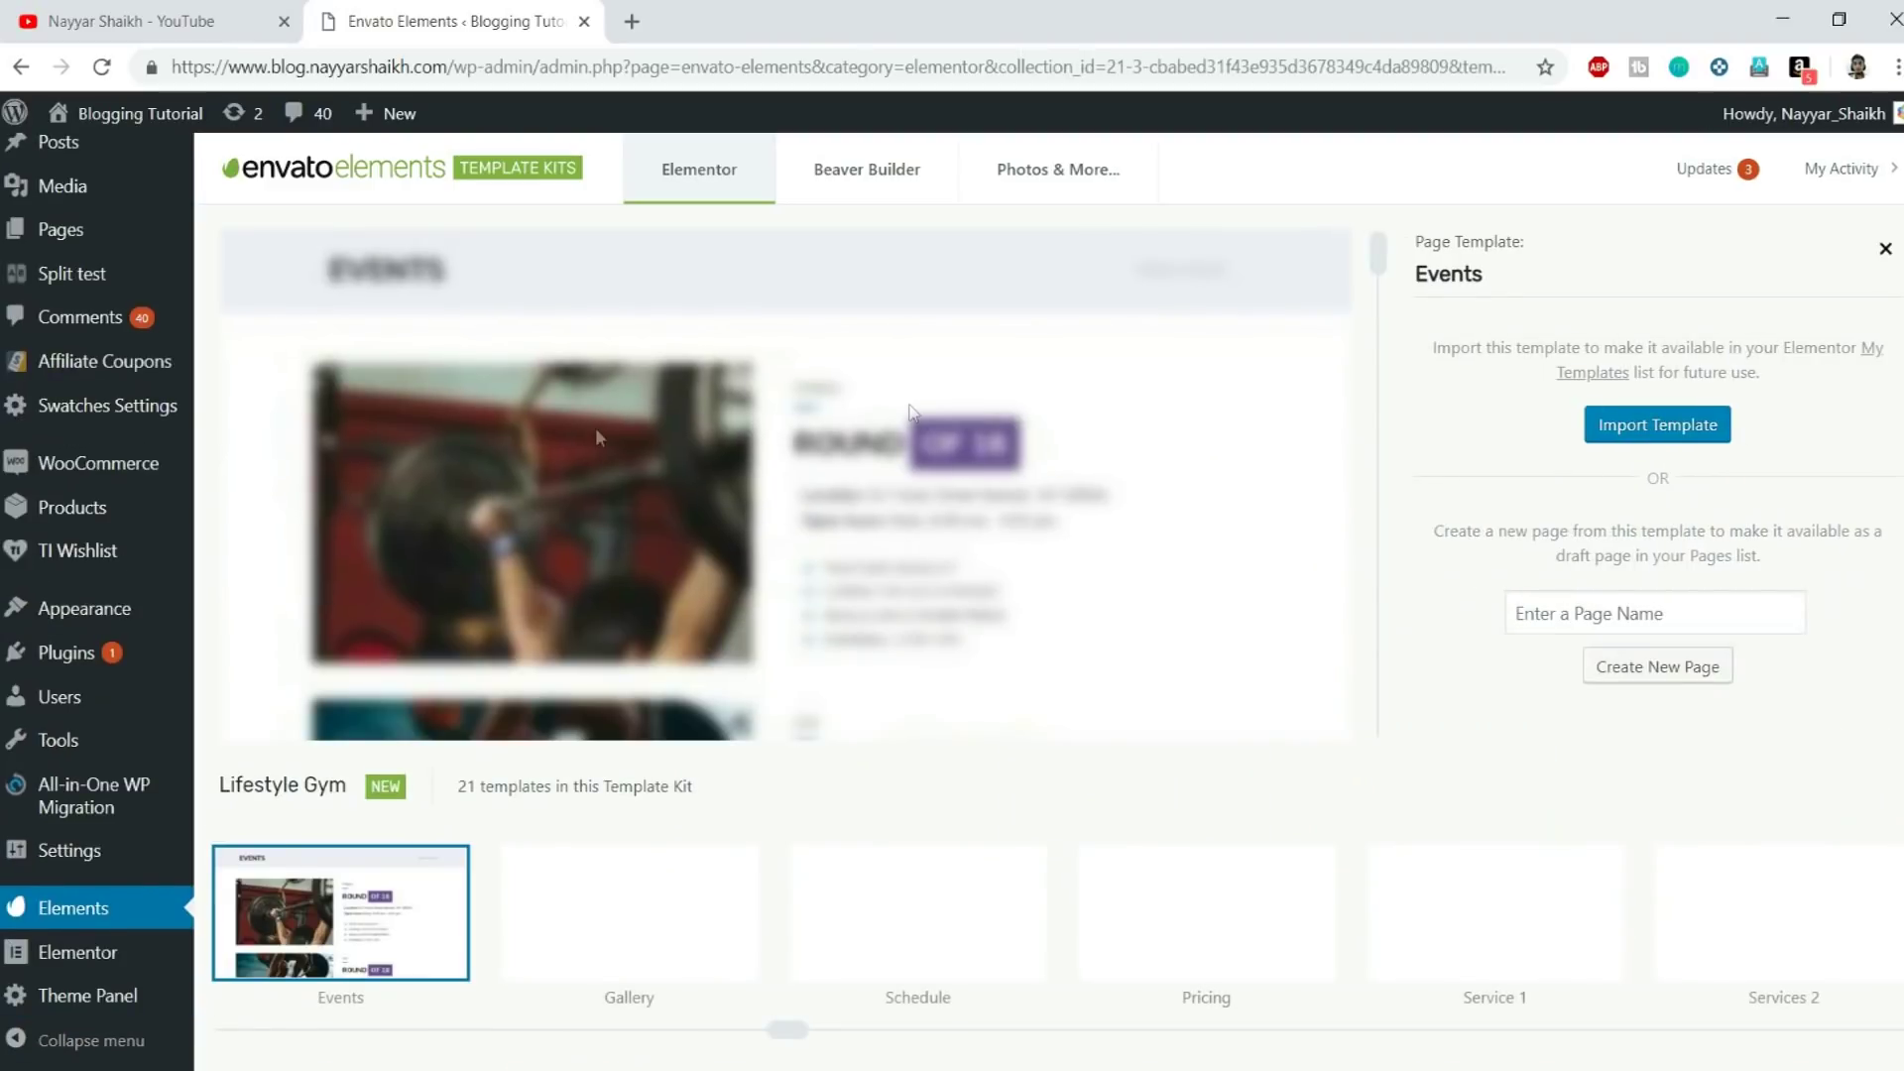
Preview the Lifestyle Gym Schedule, Pricing, Service 1 and Services 2 templates
scroll(977, 555, down, 10)
scroll(982, 600, up, 10)
scroll(873, 550, down, 10)
scroll(889, 574, down, 10)
scroll(898, 591, up, 5)
scroll(898, 595, up, 10)
click(947, 985)
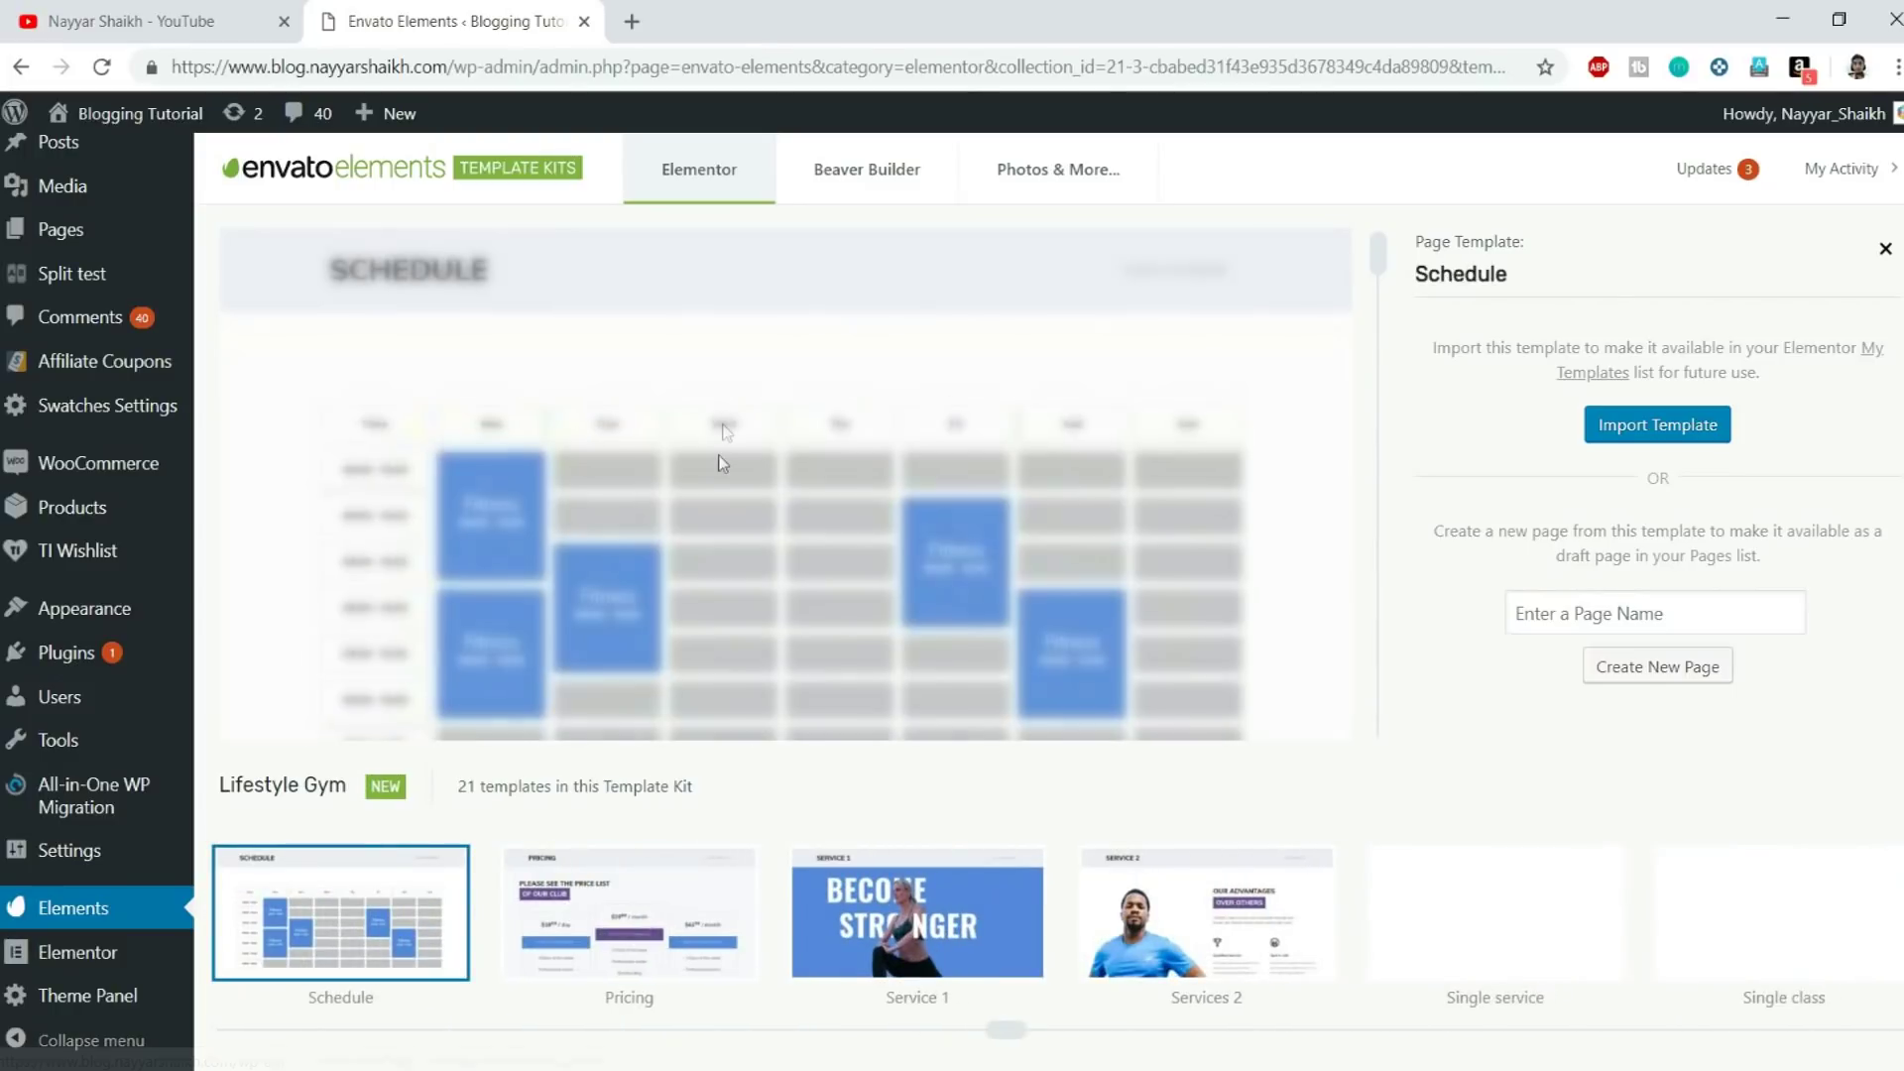
key(Right)
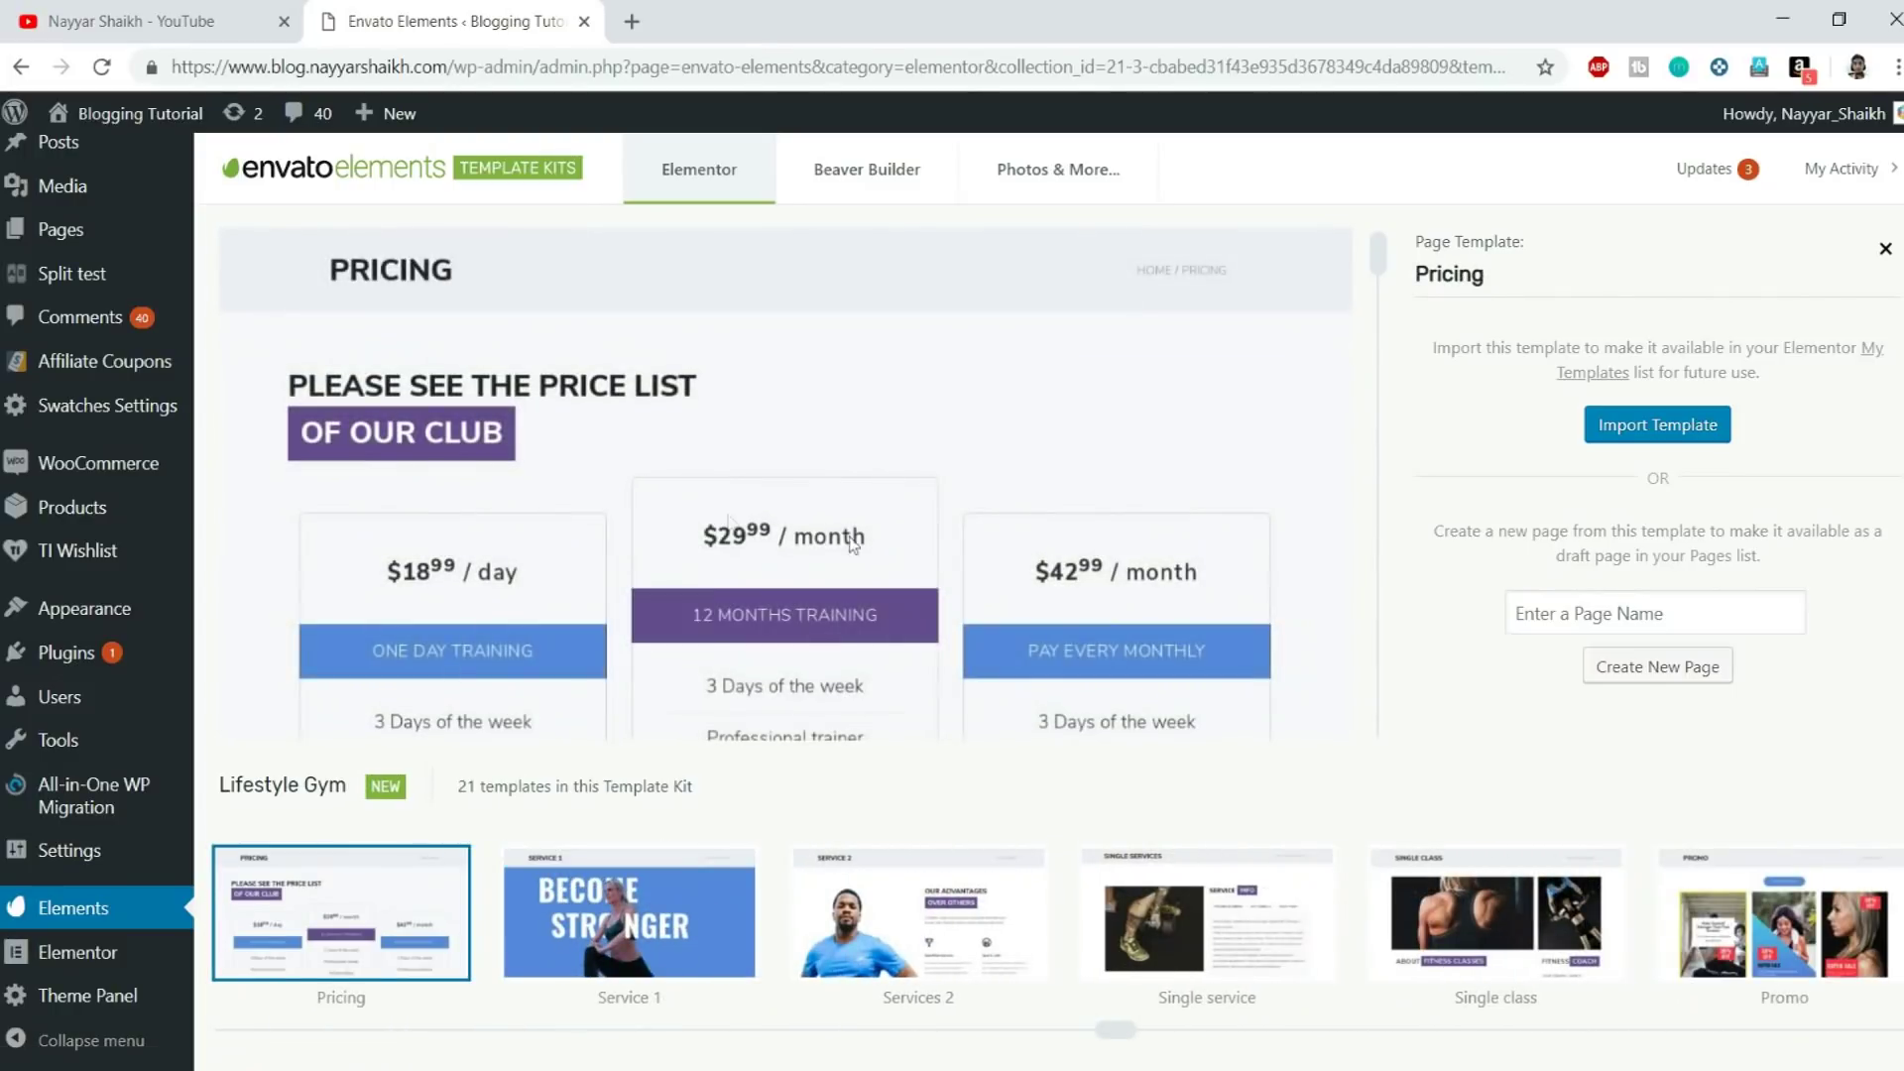
scroll(903, 575, down, 8)
click(698, 927)
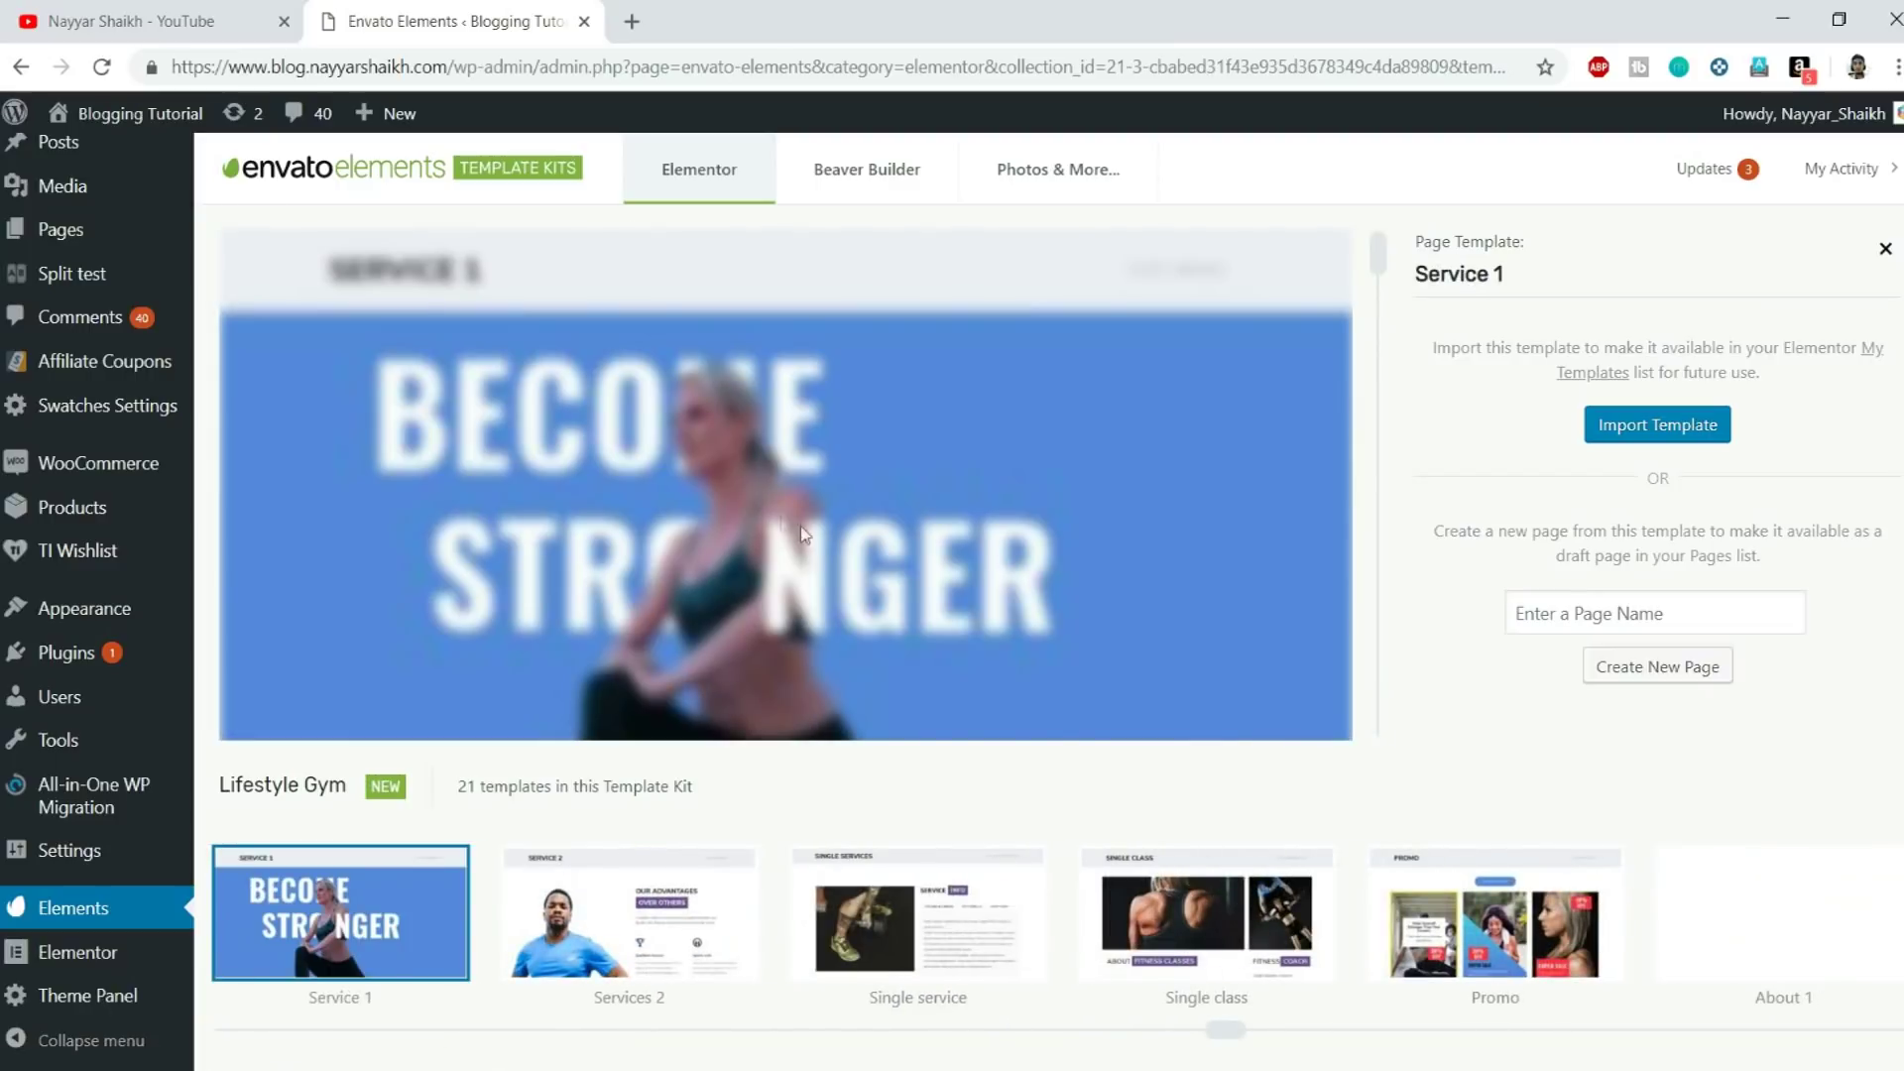
scroll(878, 615, down, 10)
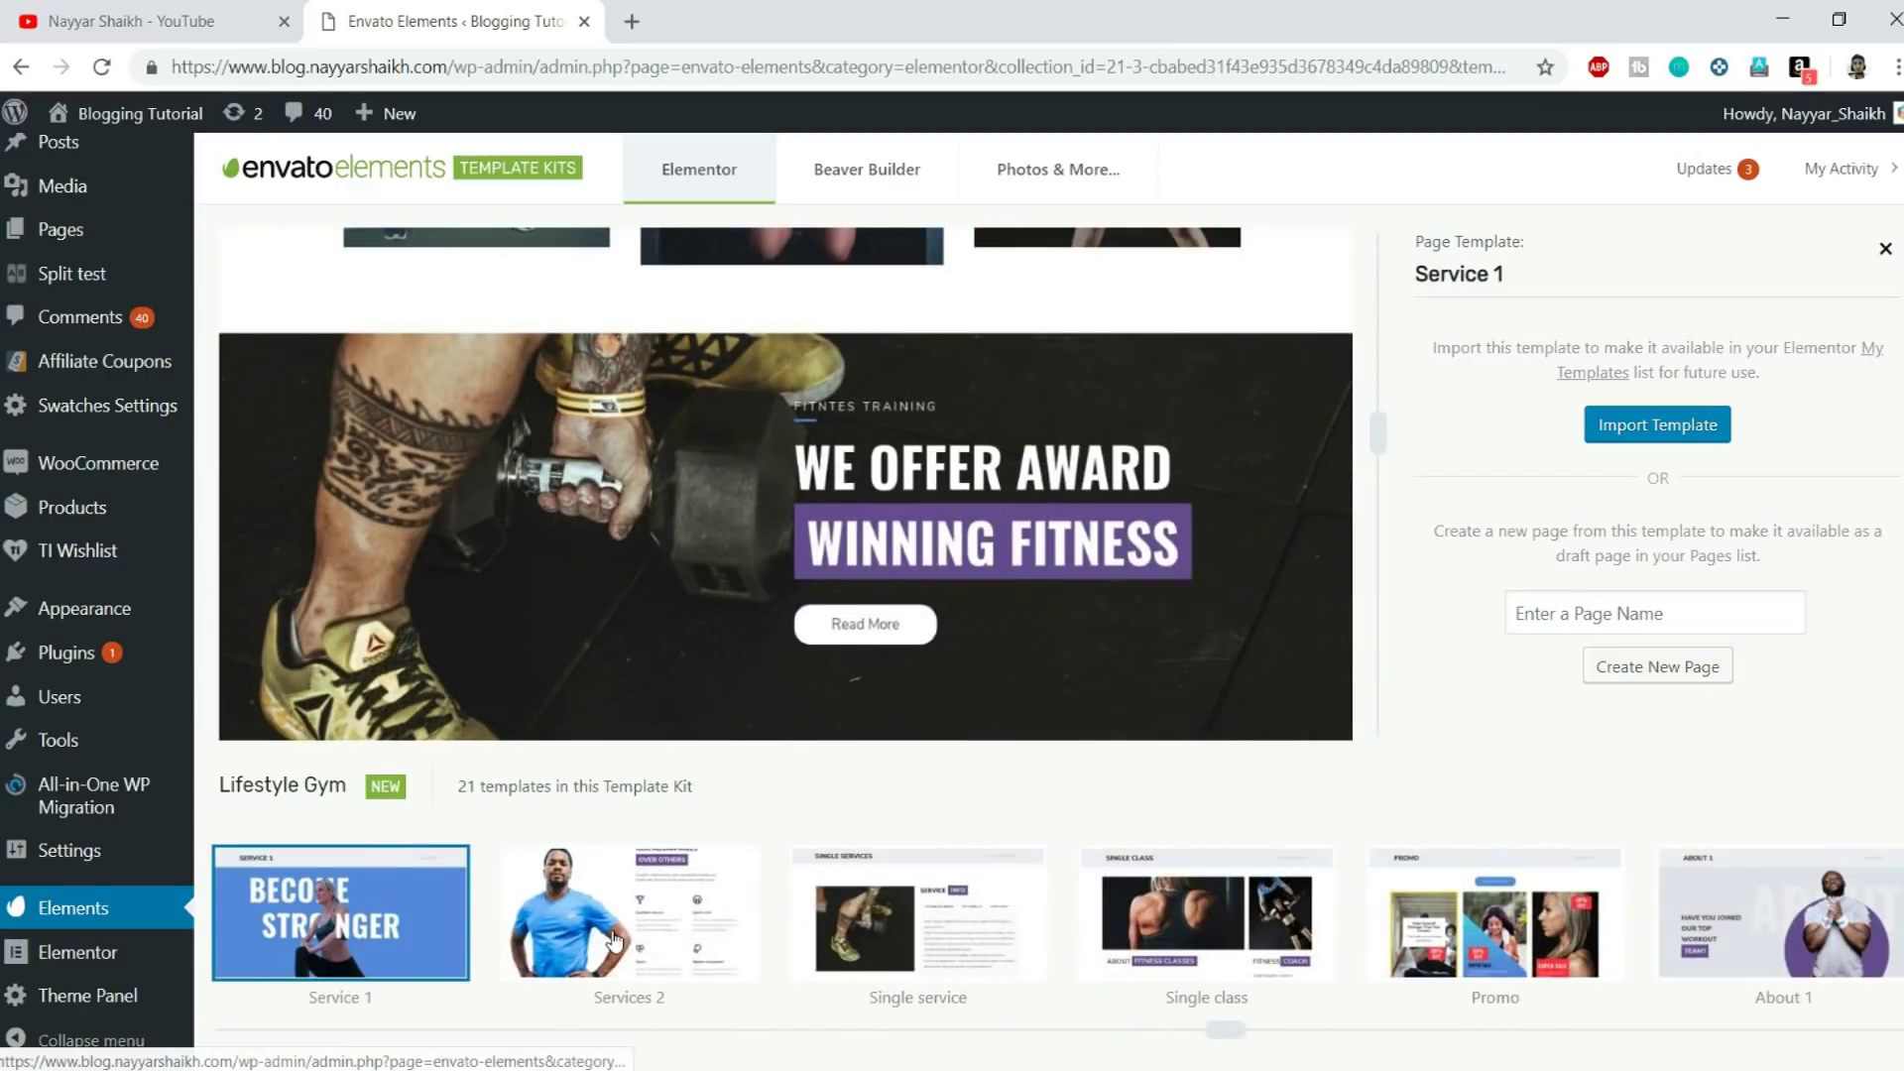
click(629, 918)
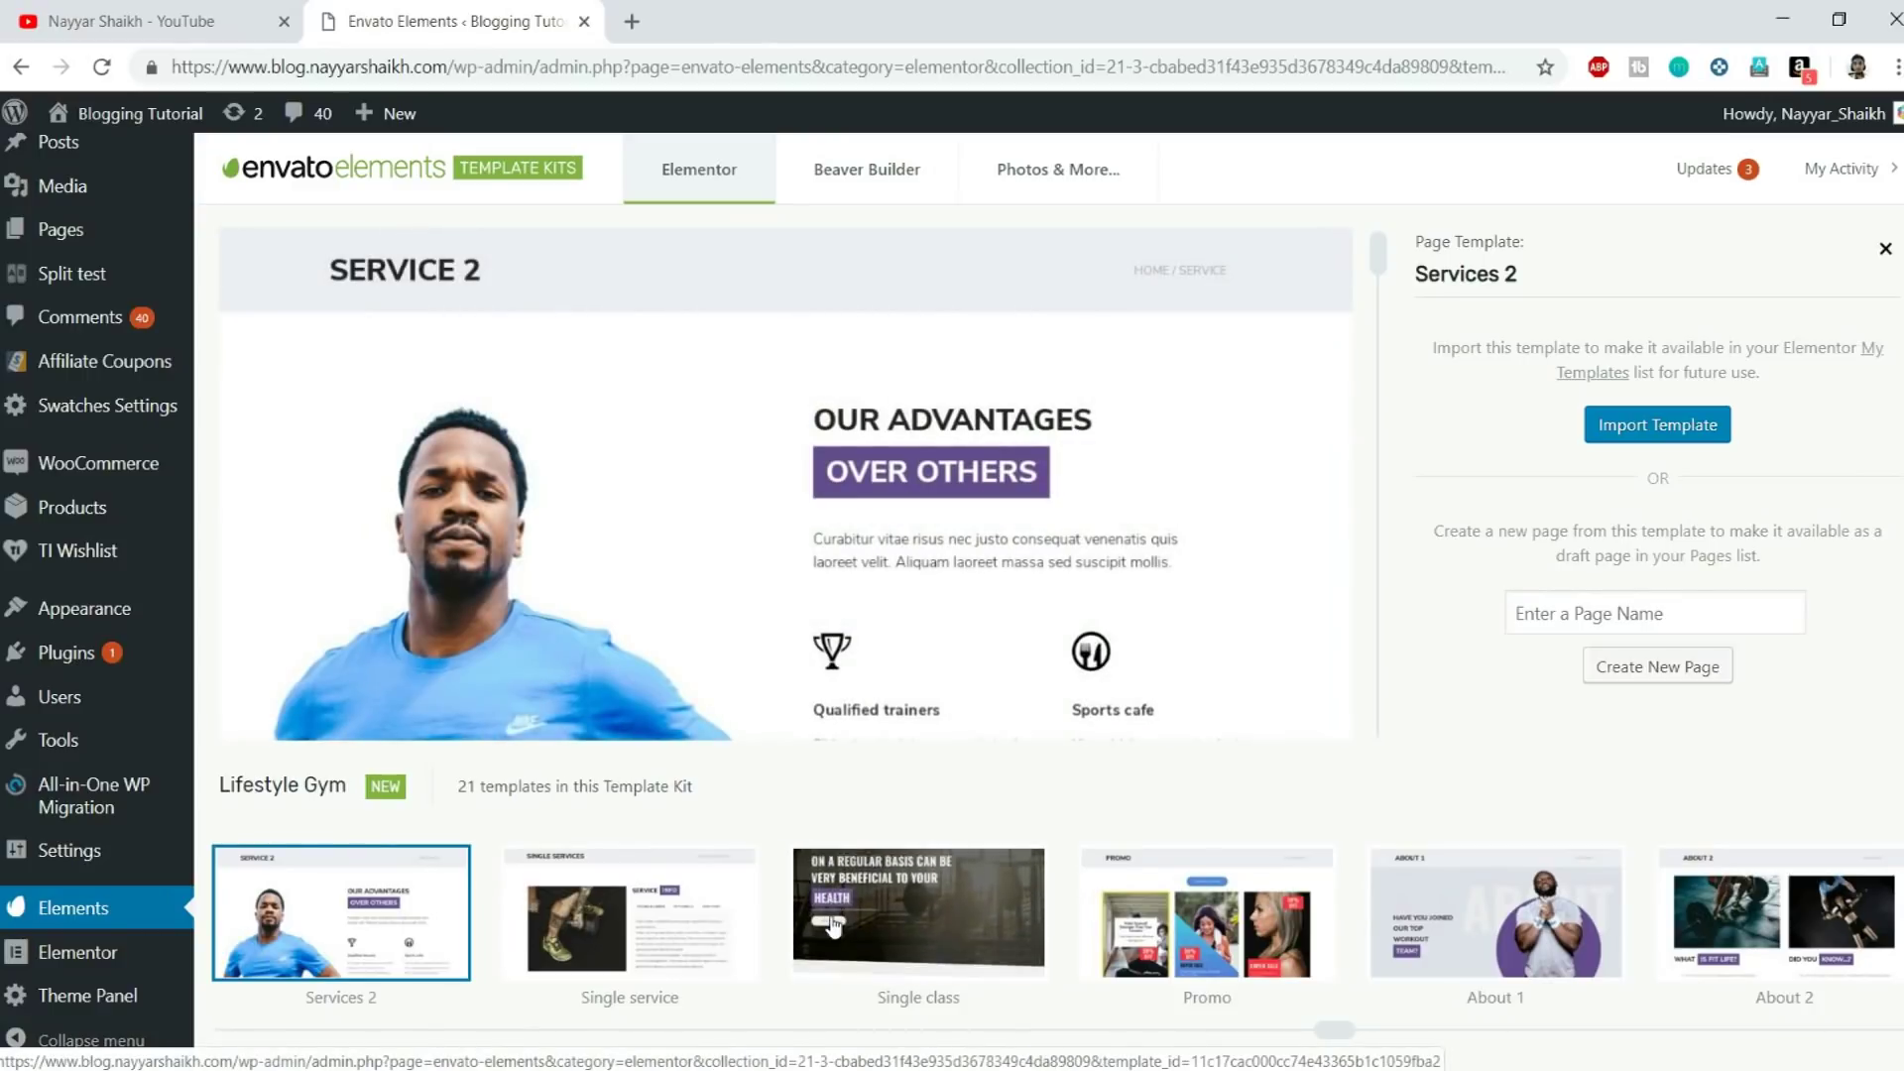
Preview Contacts 1, Contacts 2, Single trainer 2 and Single trainer 1, then close the preview
drag(1341, 1042, 1897, 1027)
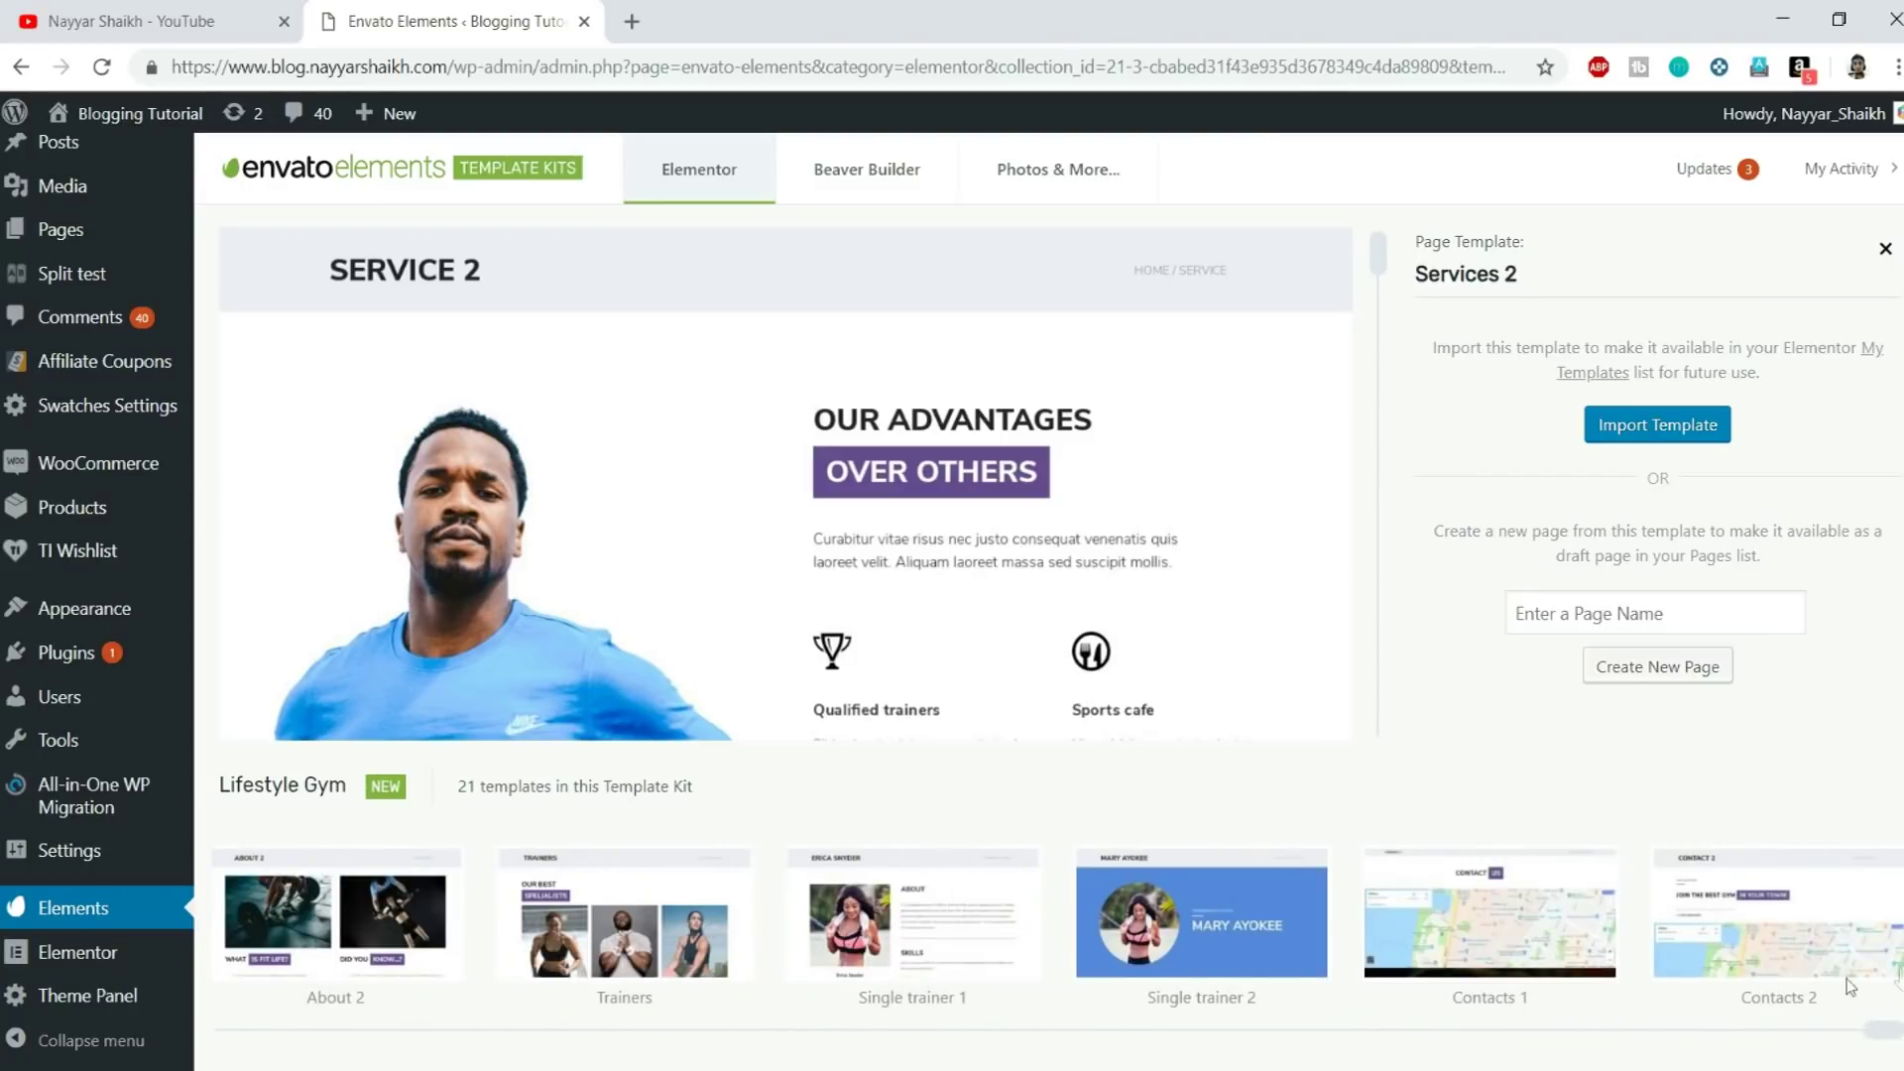
click(1478, 952)
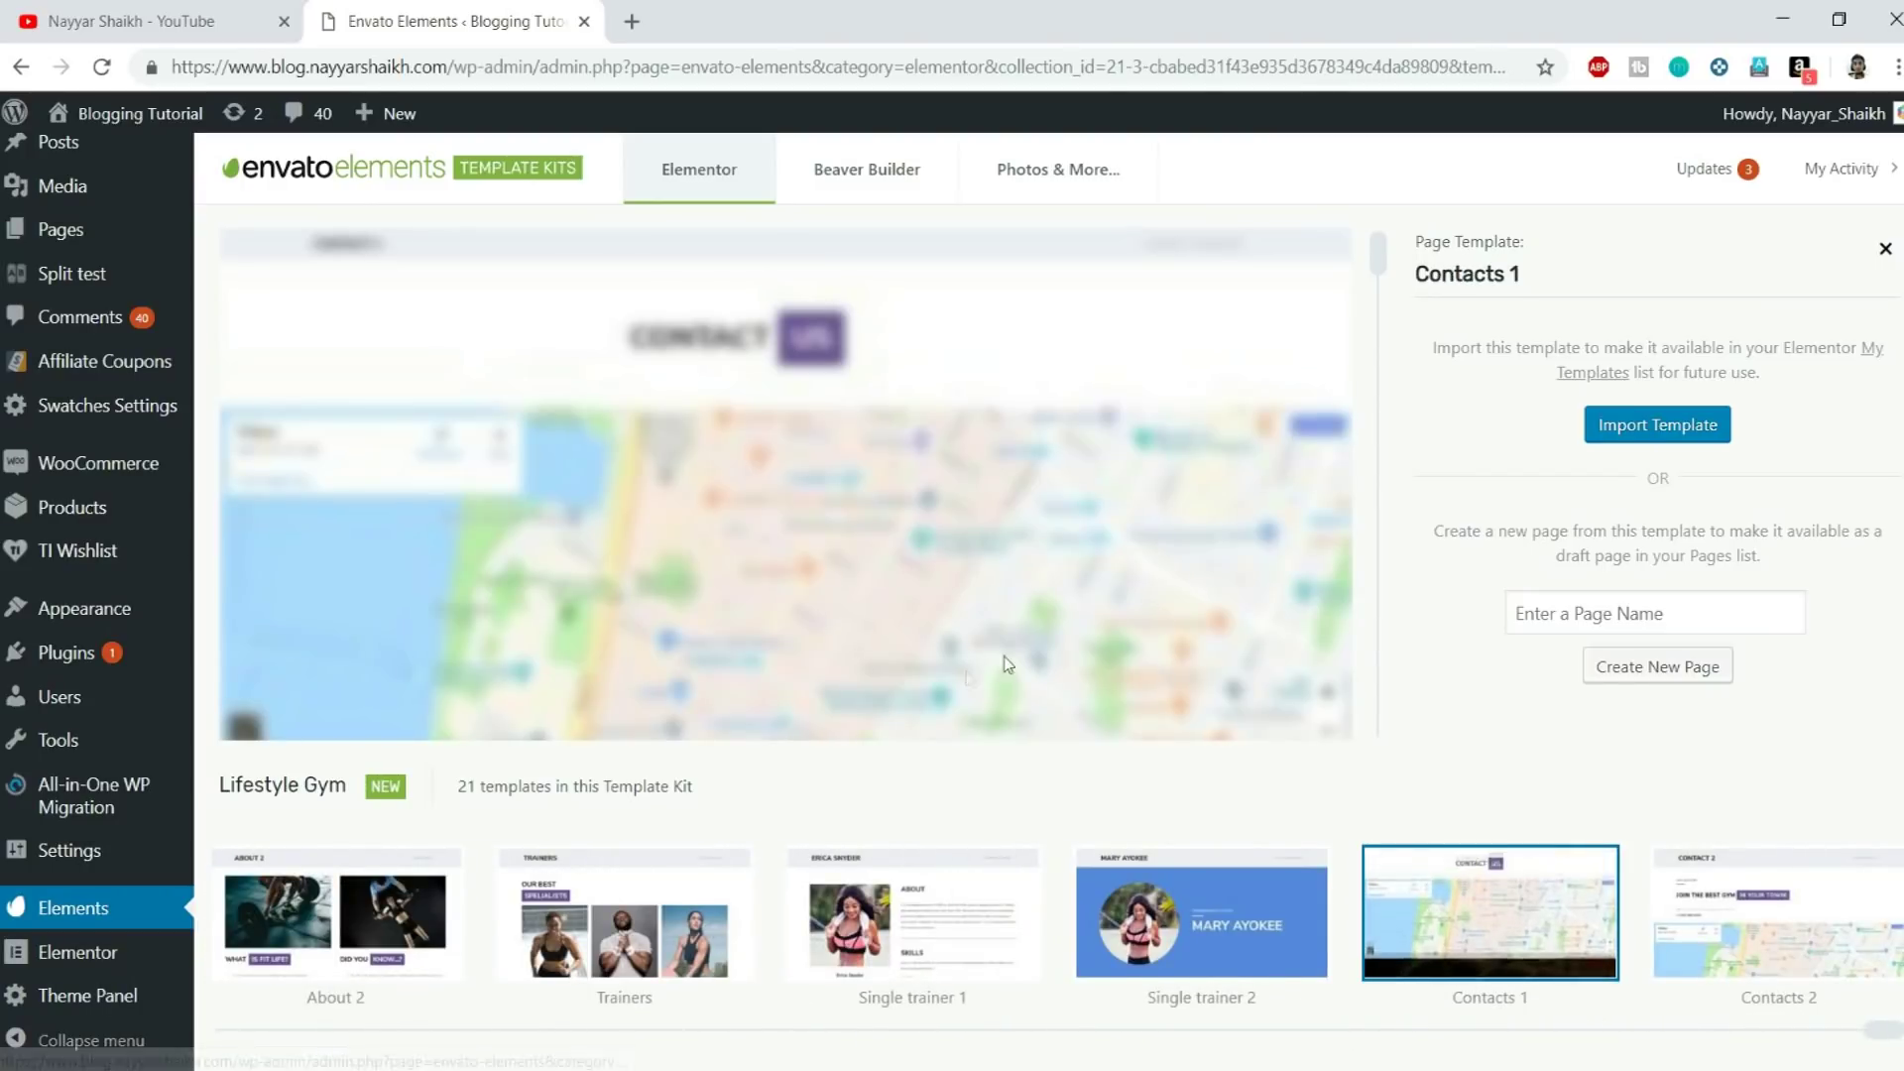
scroll(1007, 643, down, 5)
click(1771, 912)
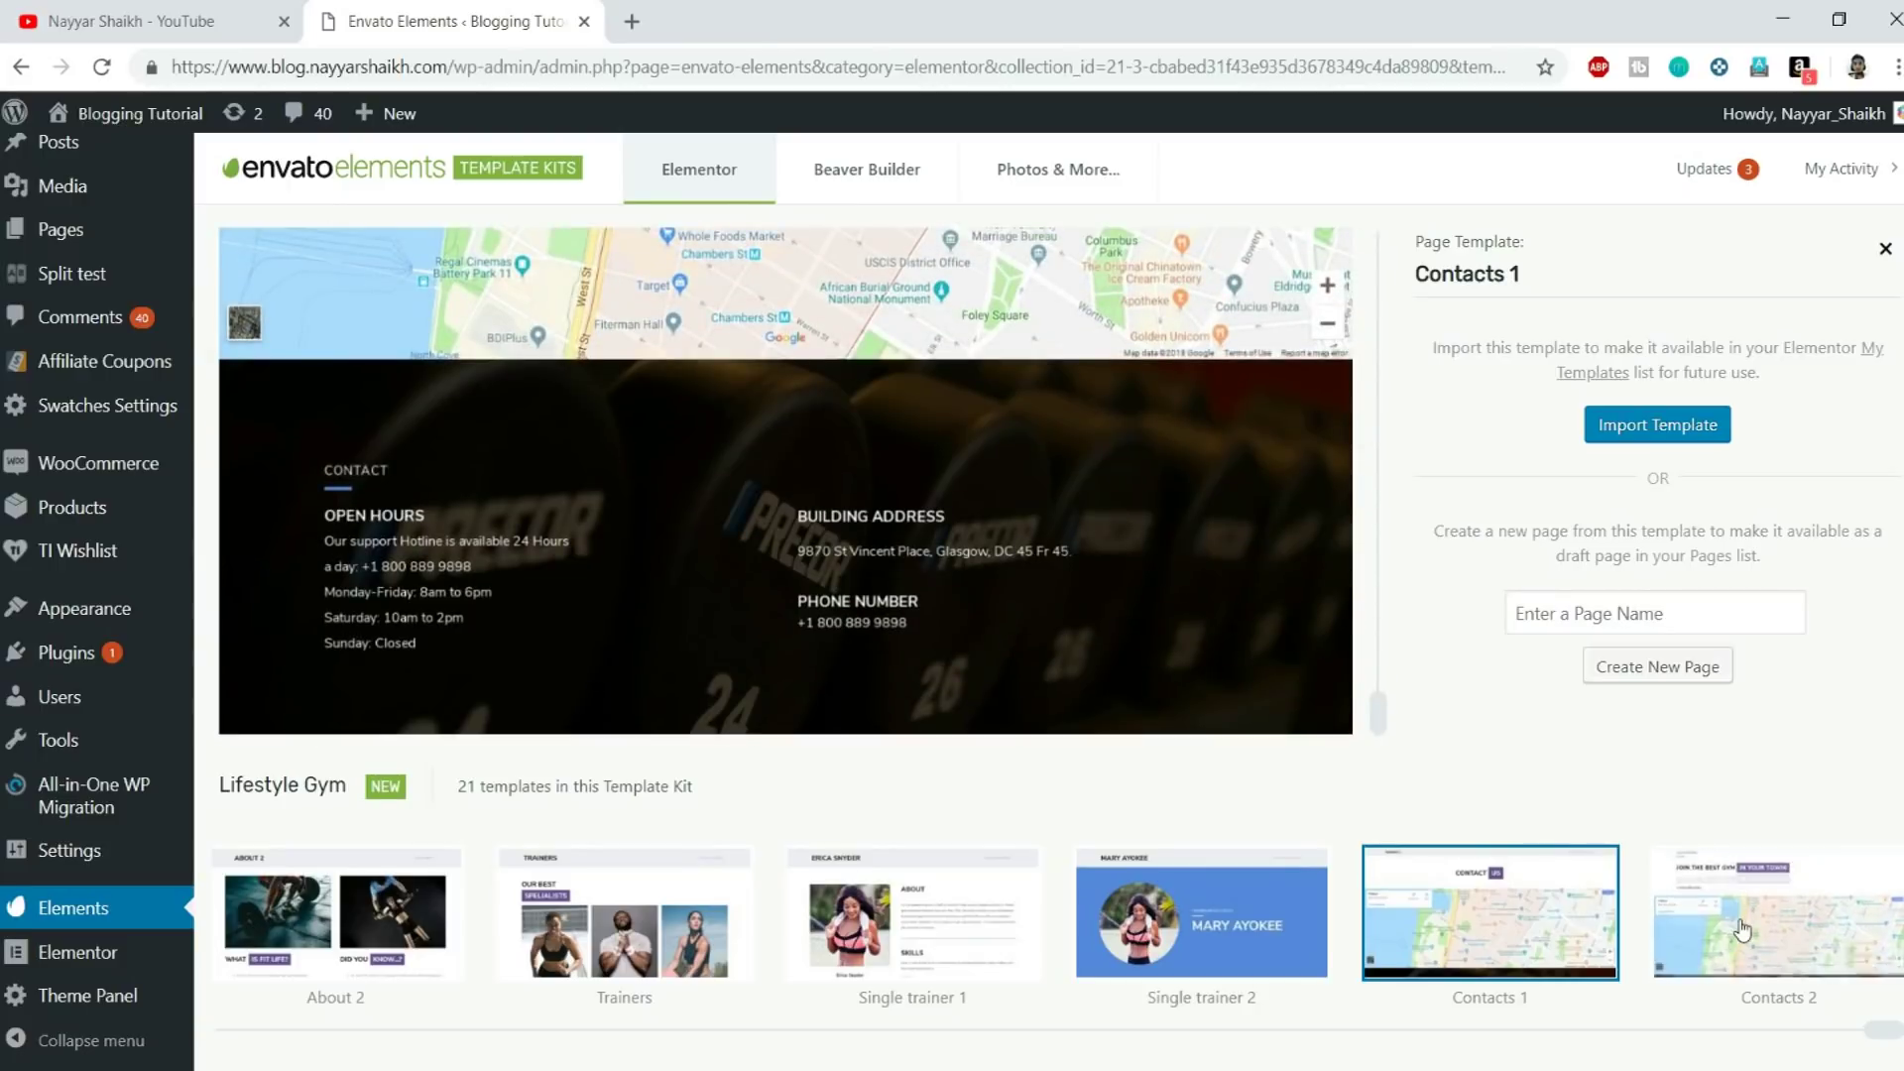
click(1203, 888)
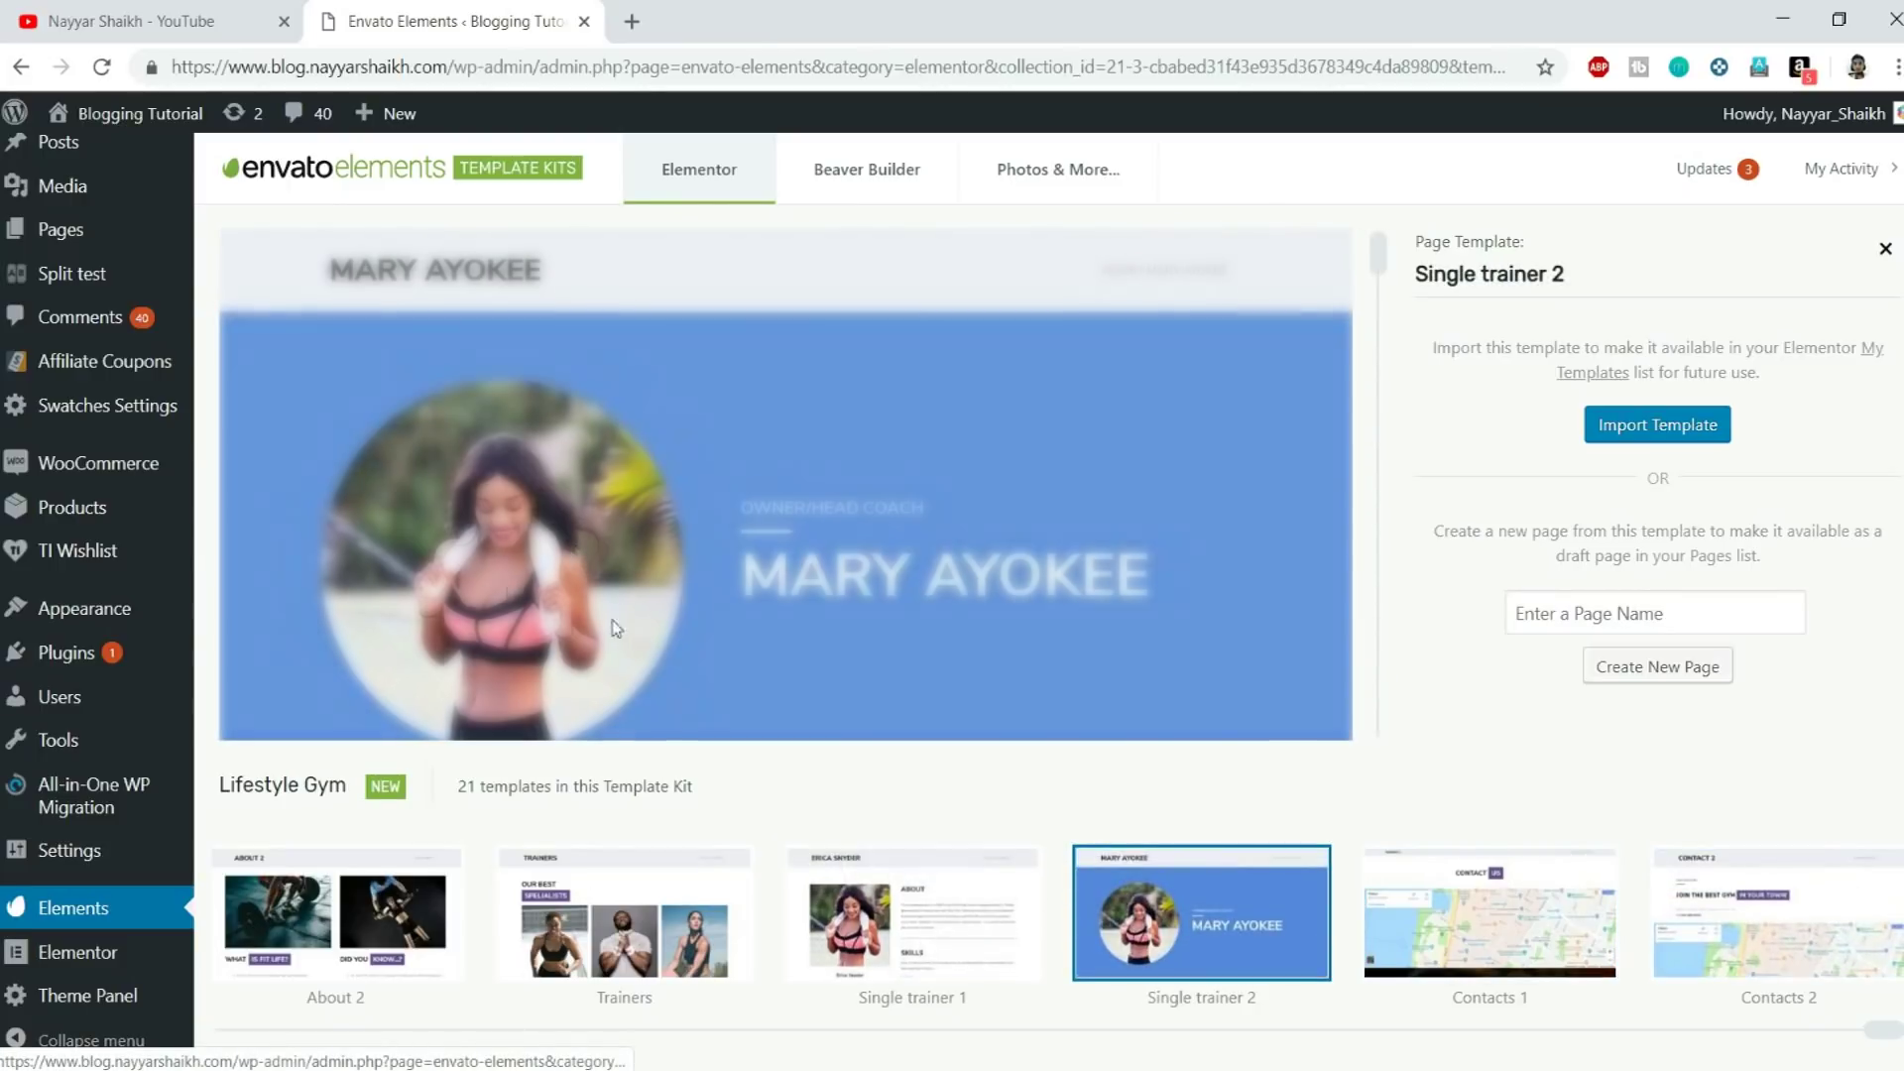
scroll(891, 675, down, 10)
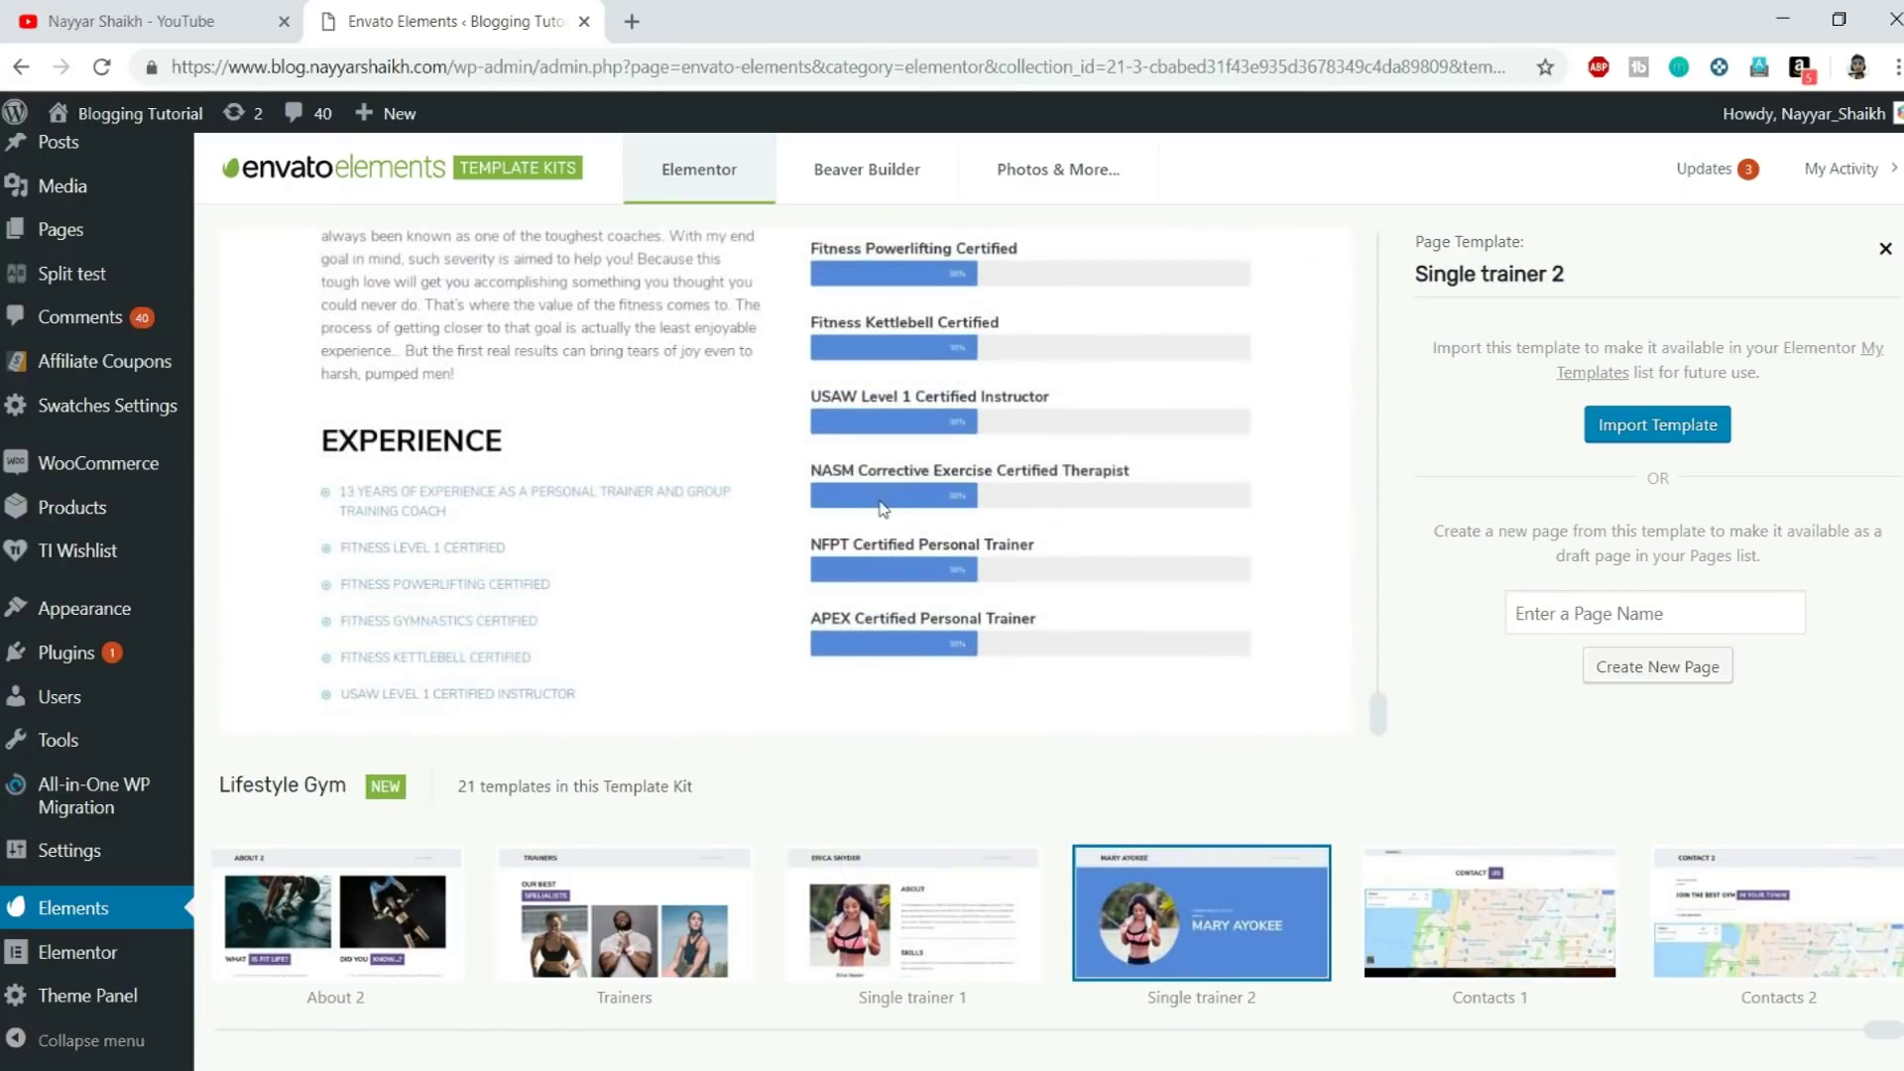
click(959, 902)
scroll(820, 531, down, 10)
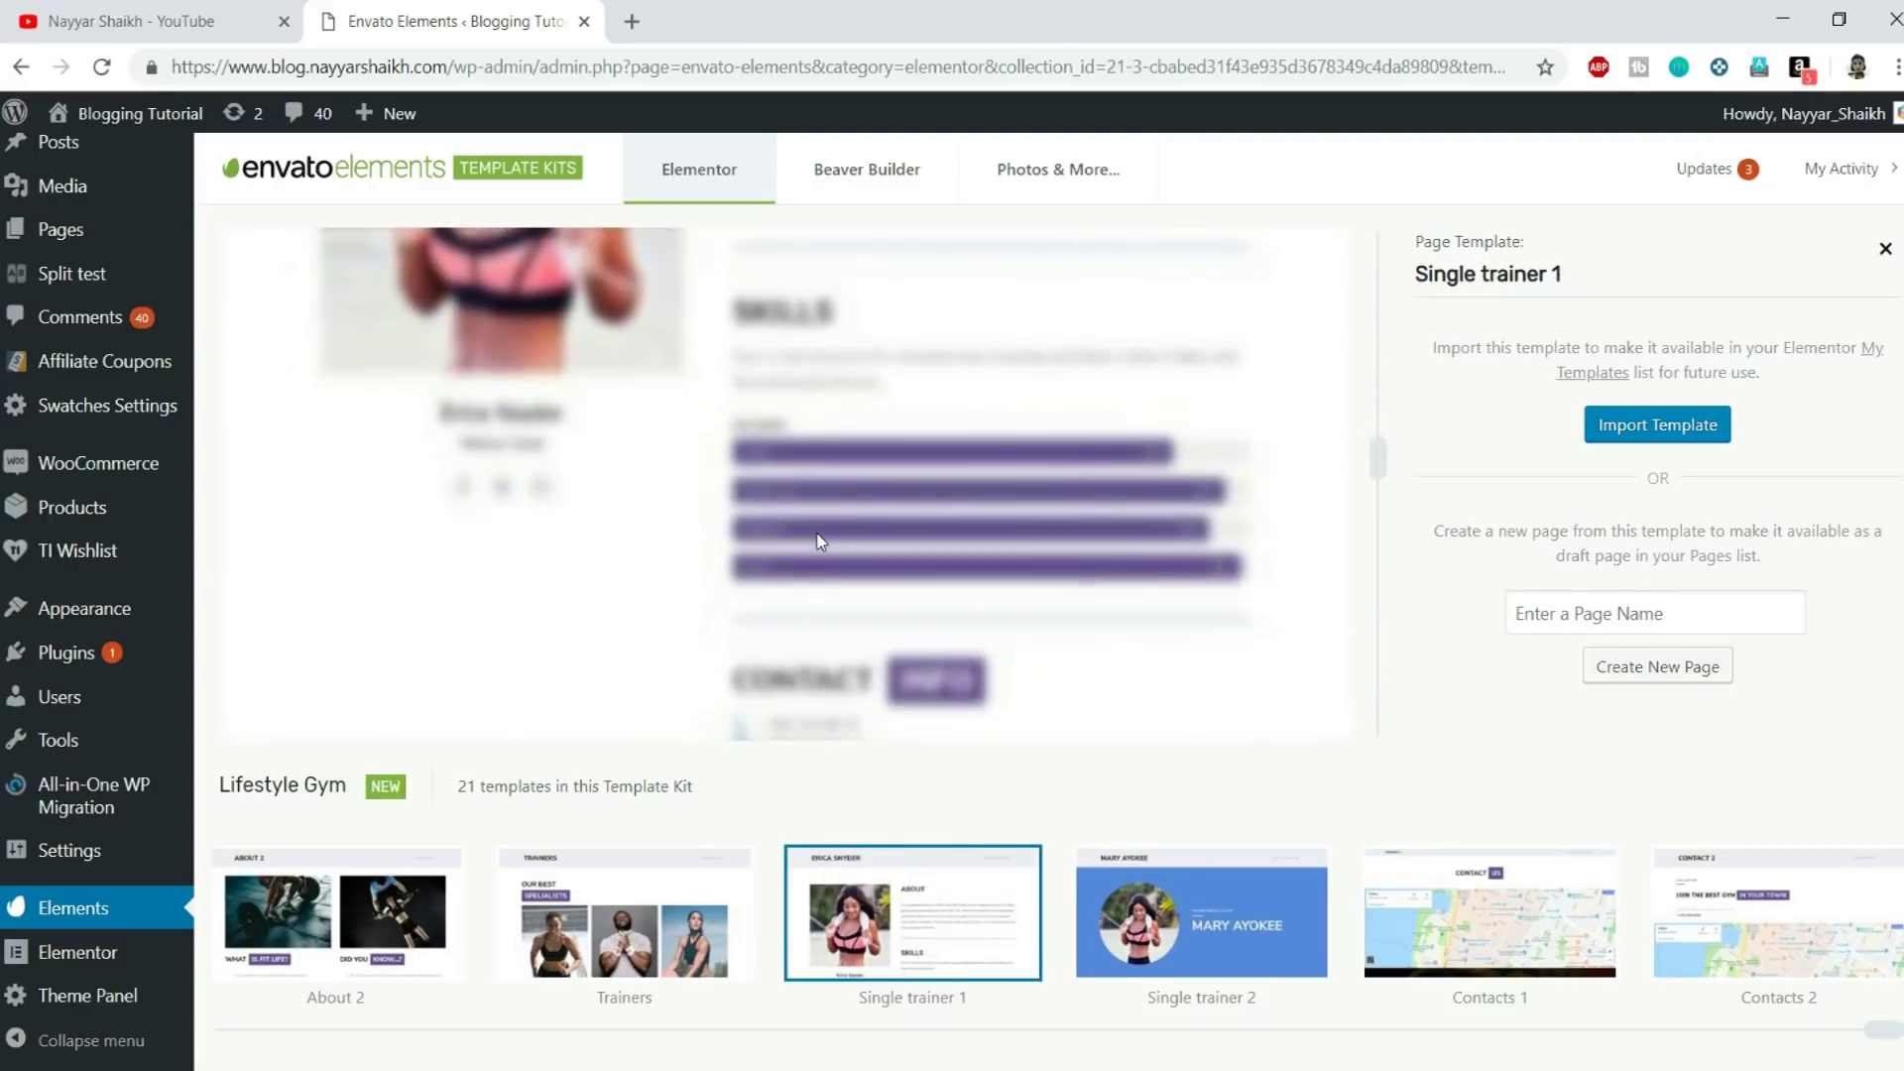
scroll(937, 563, up, 10)
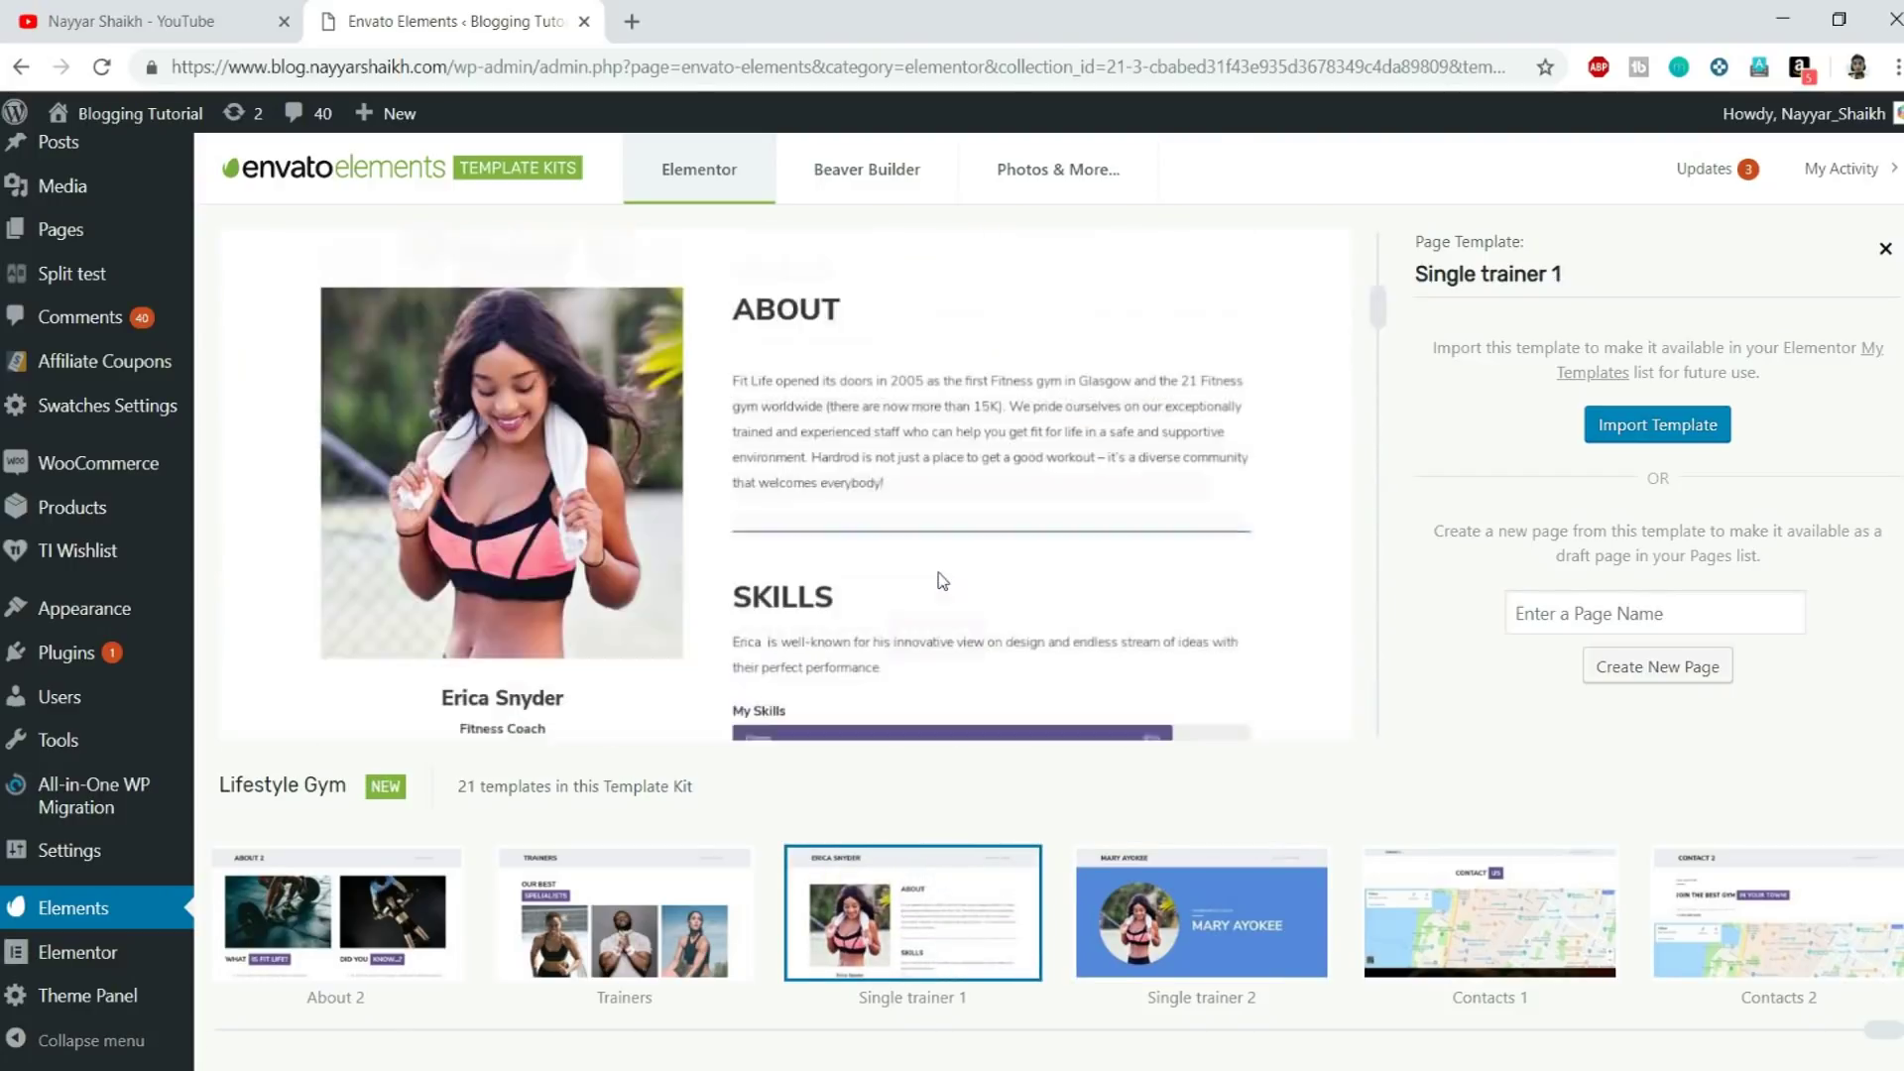
click(1886, 249)
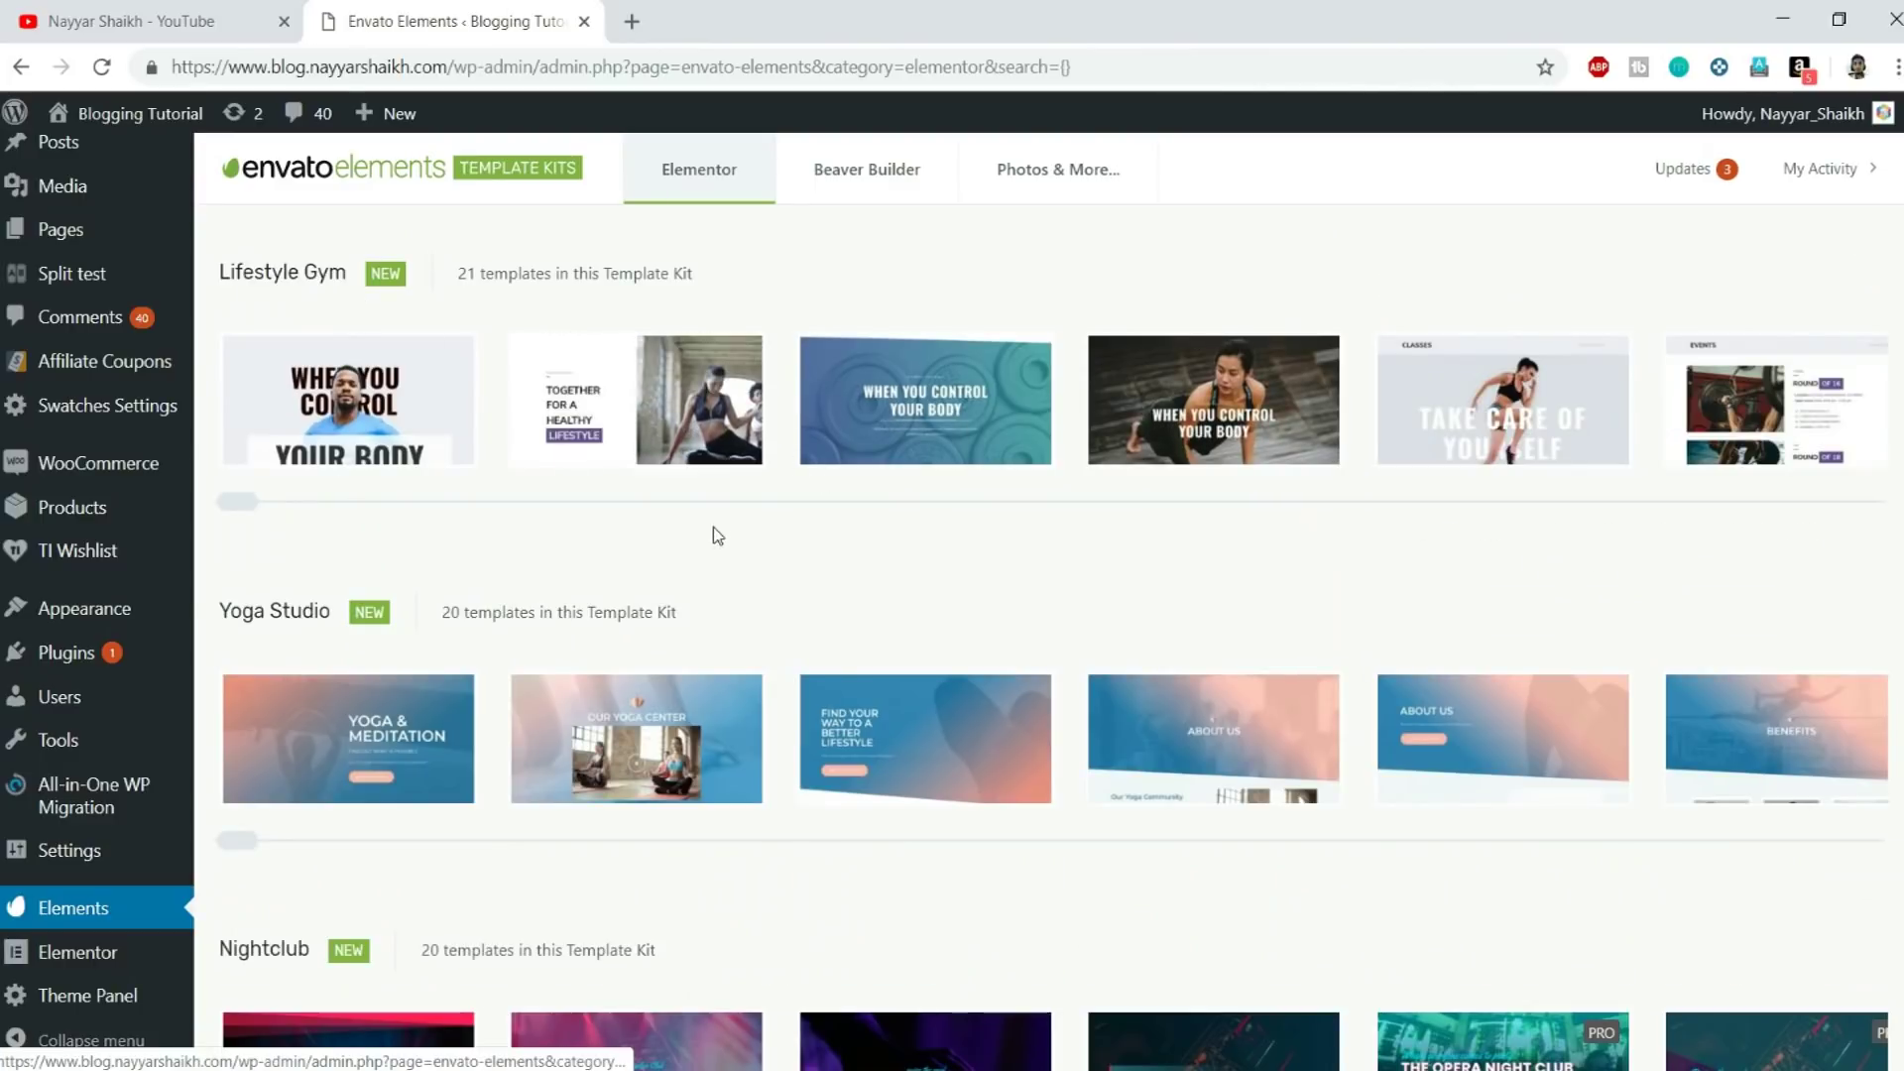
scroll(715, 532, down, 3)
scroll(575, 346, down, 7)
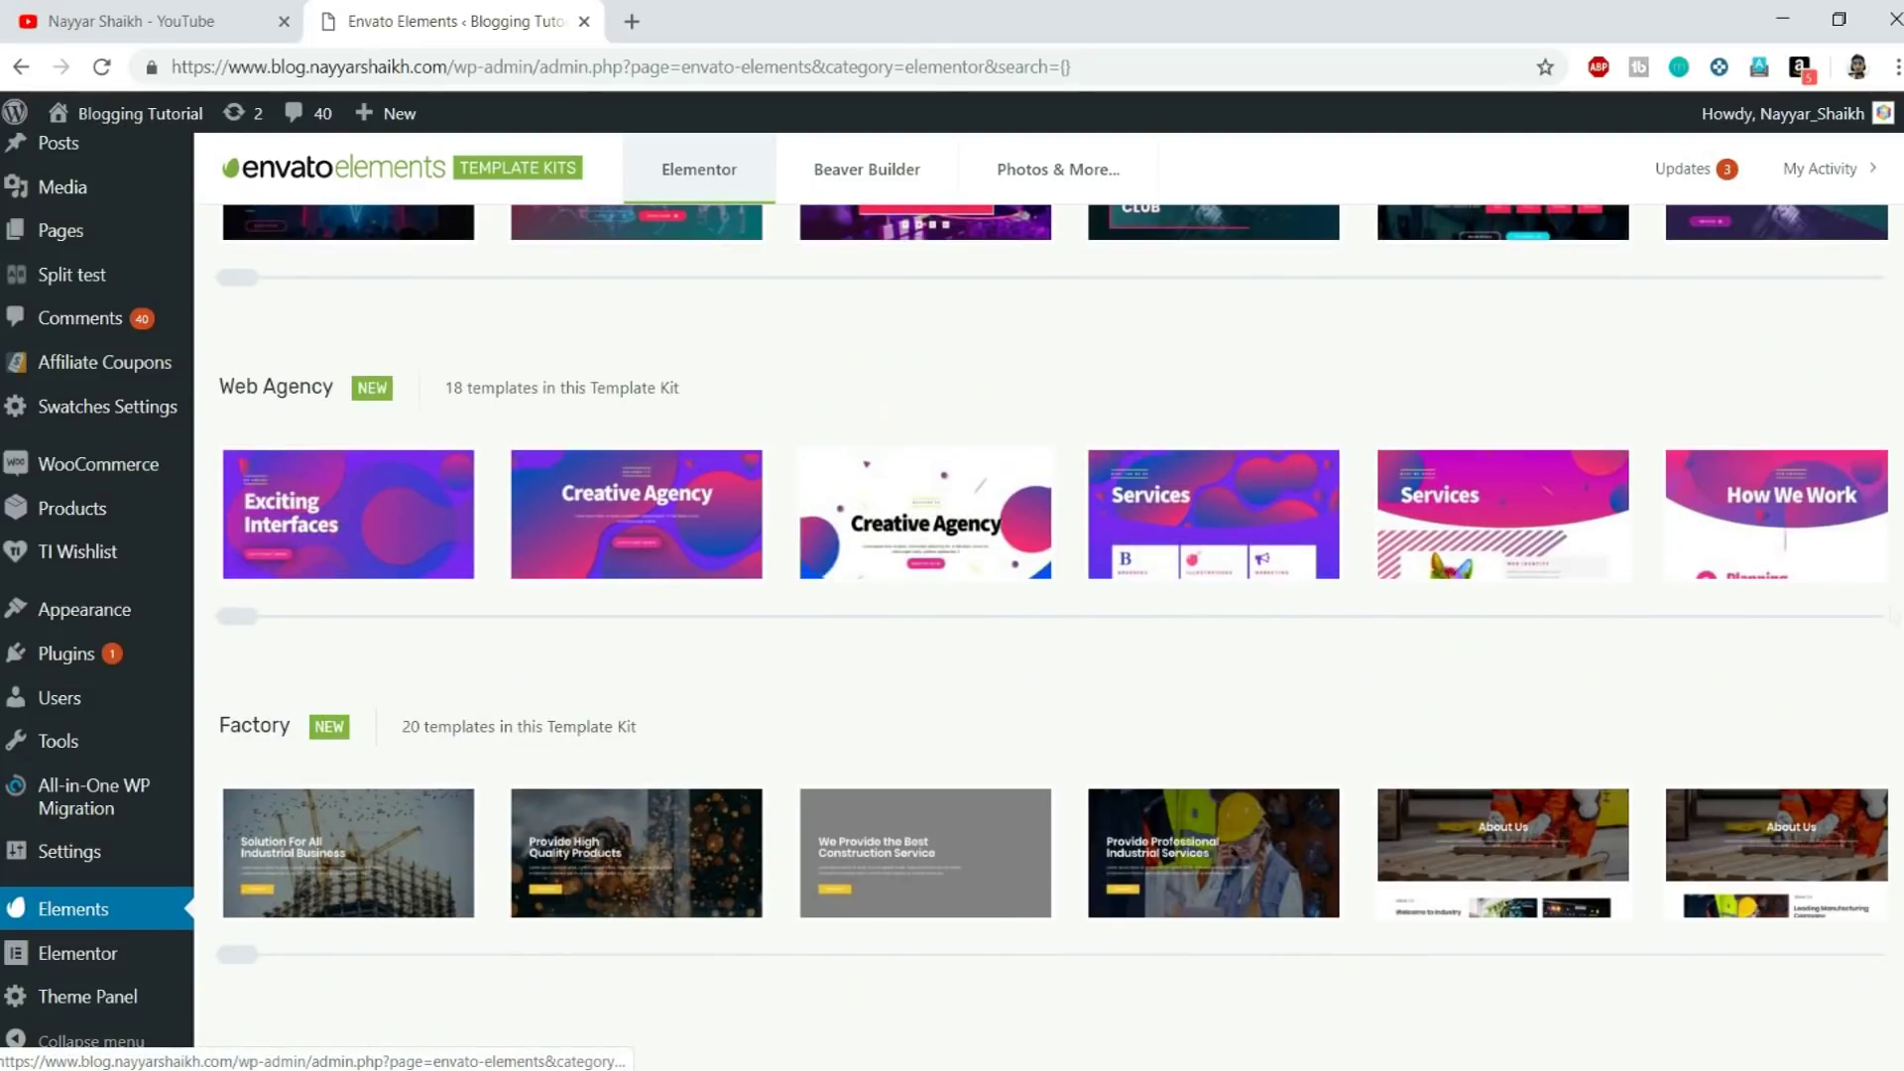
scroll(827, 501, down, 3)
scroll(1487, 621, down, 4)
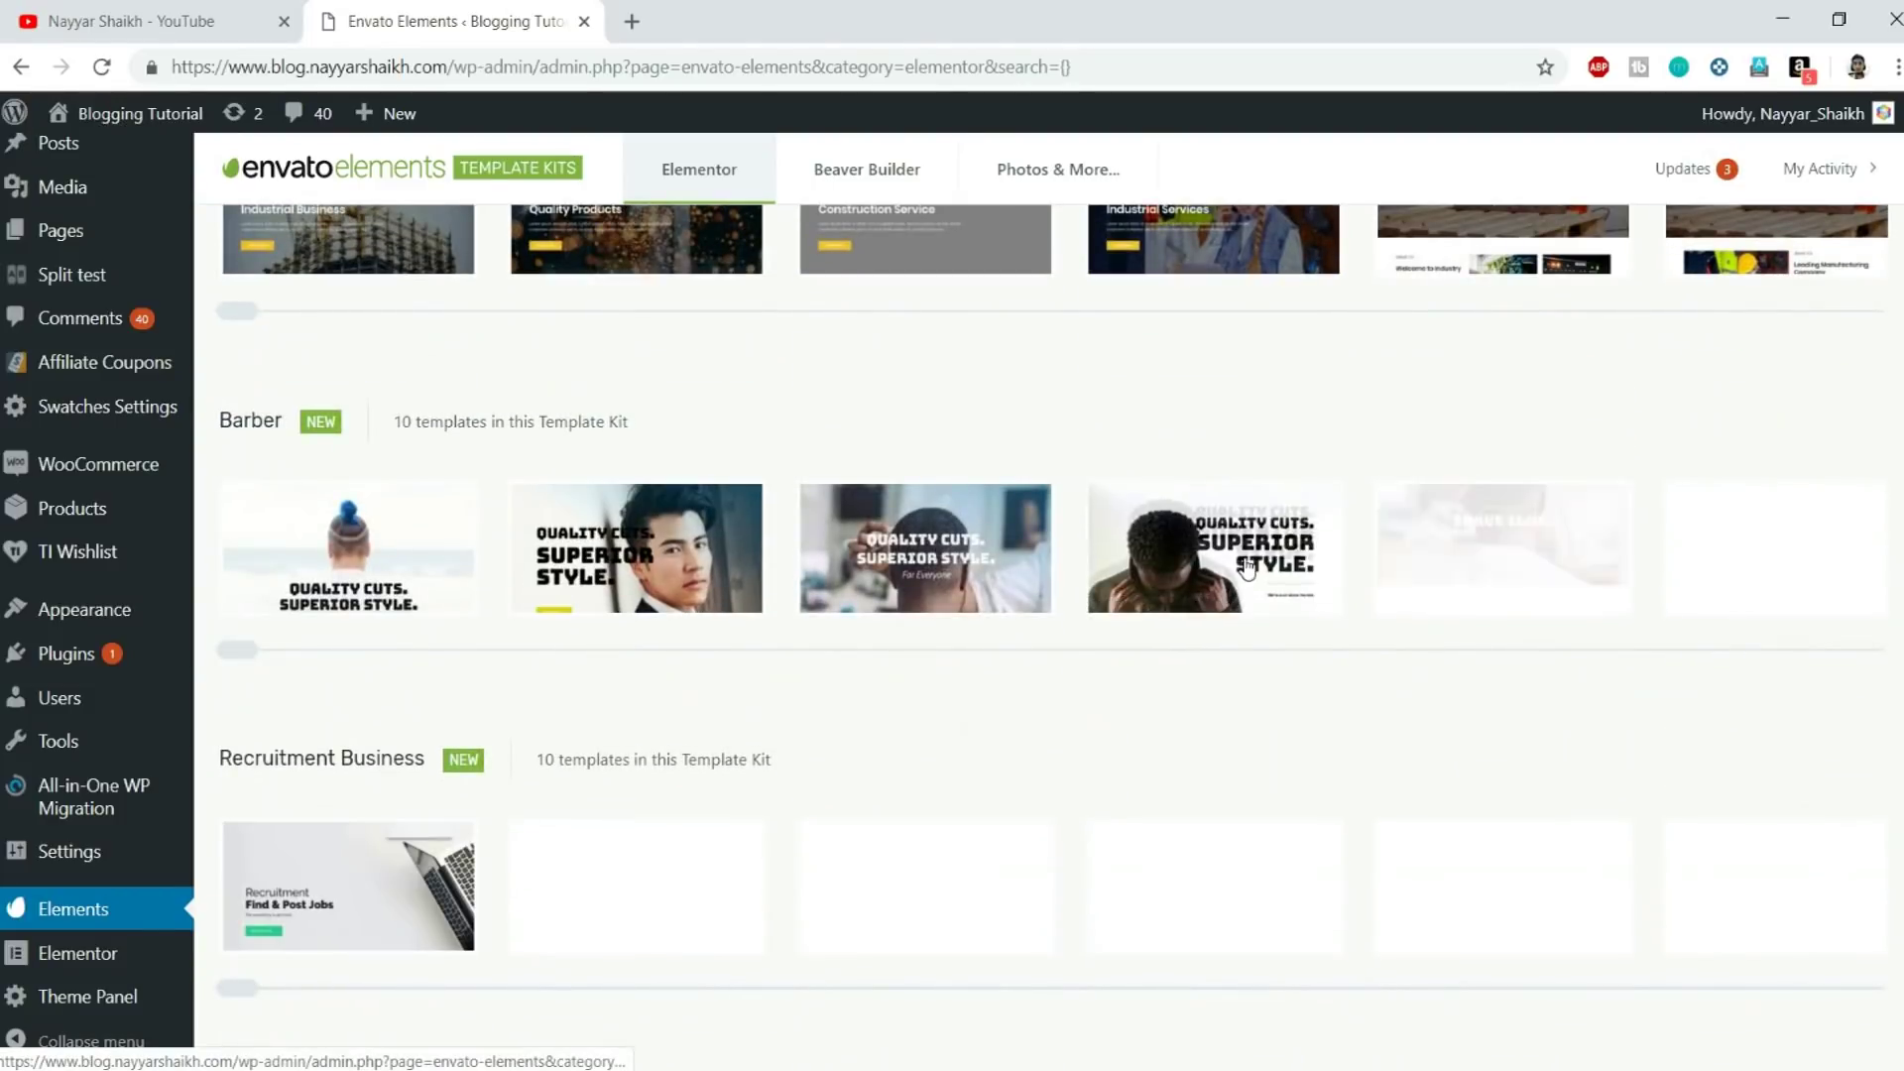
scroll(1312, 659, down, 3)
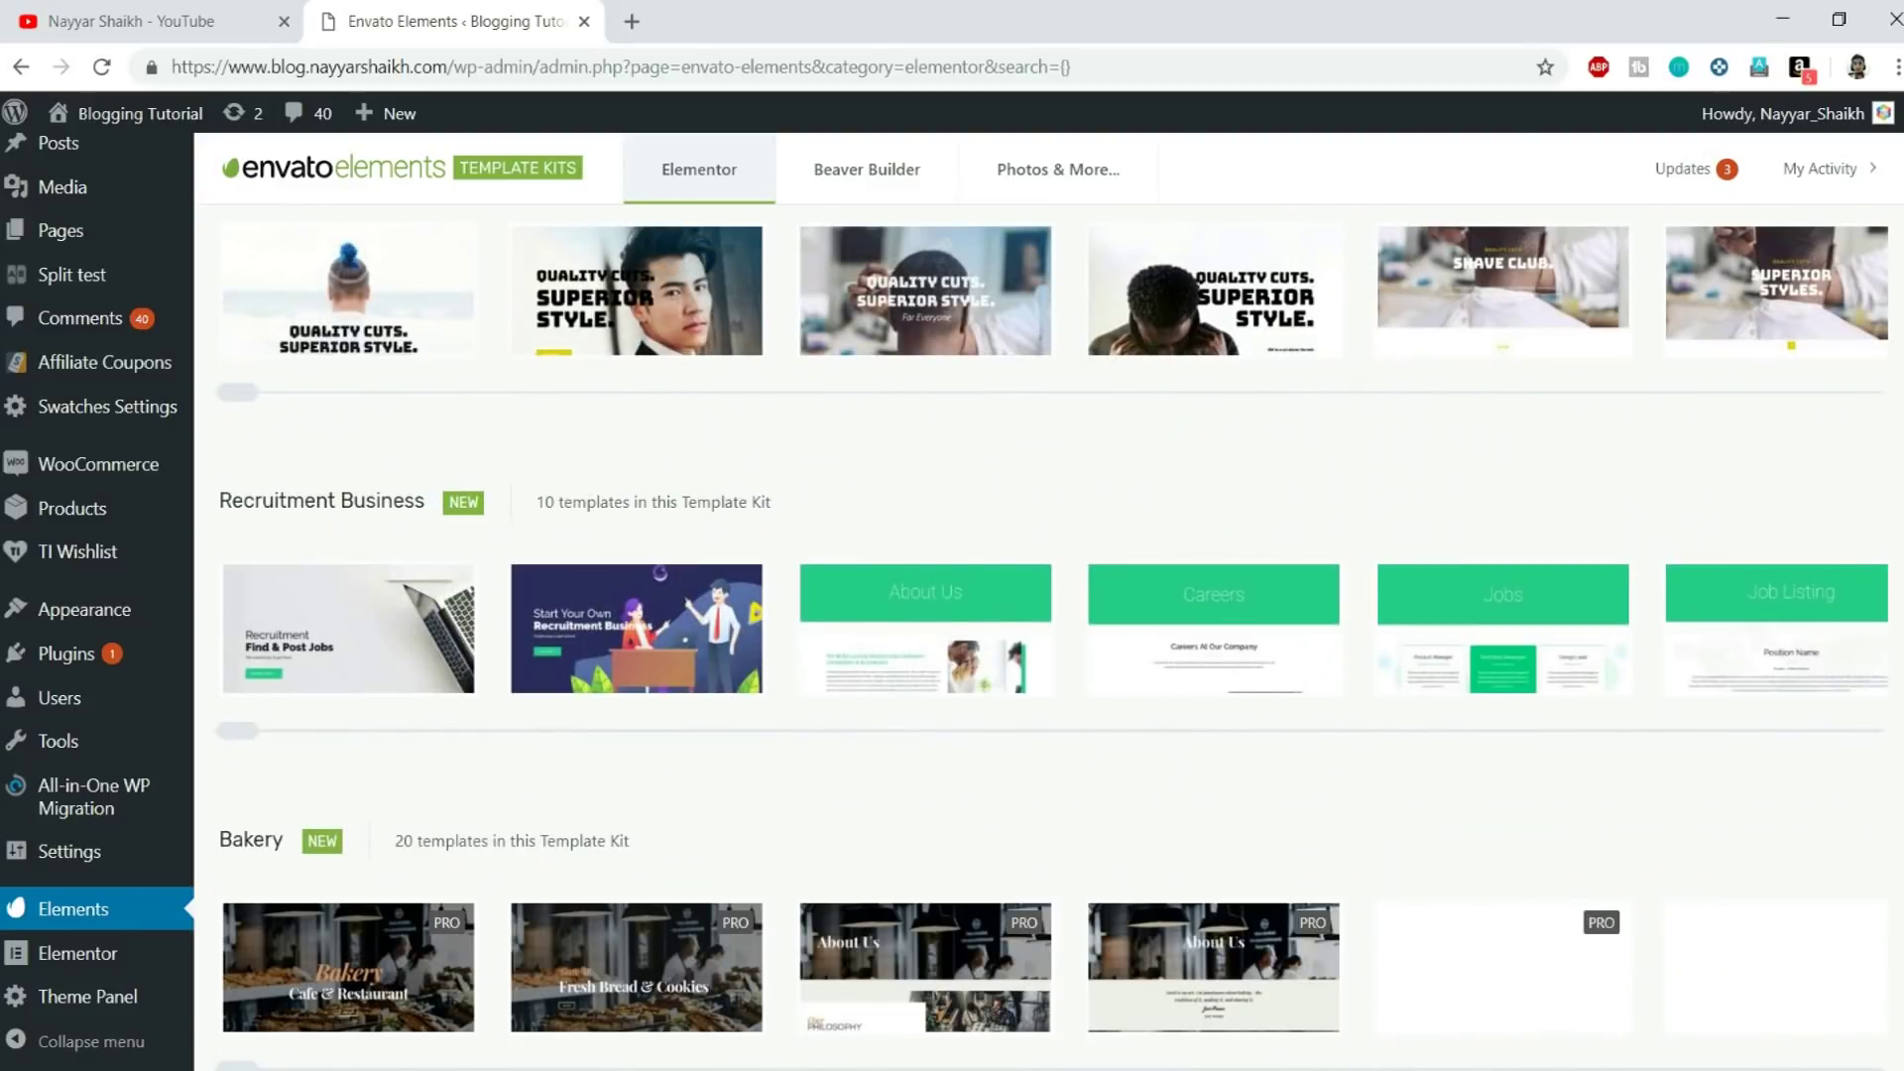
scroll(1574, 757, down, 4)
scroll(1051, 635, down, 5)
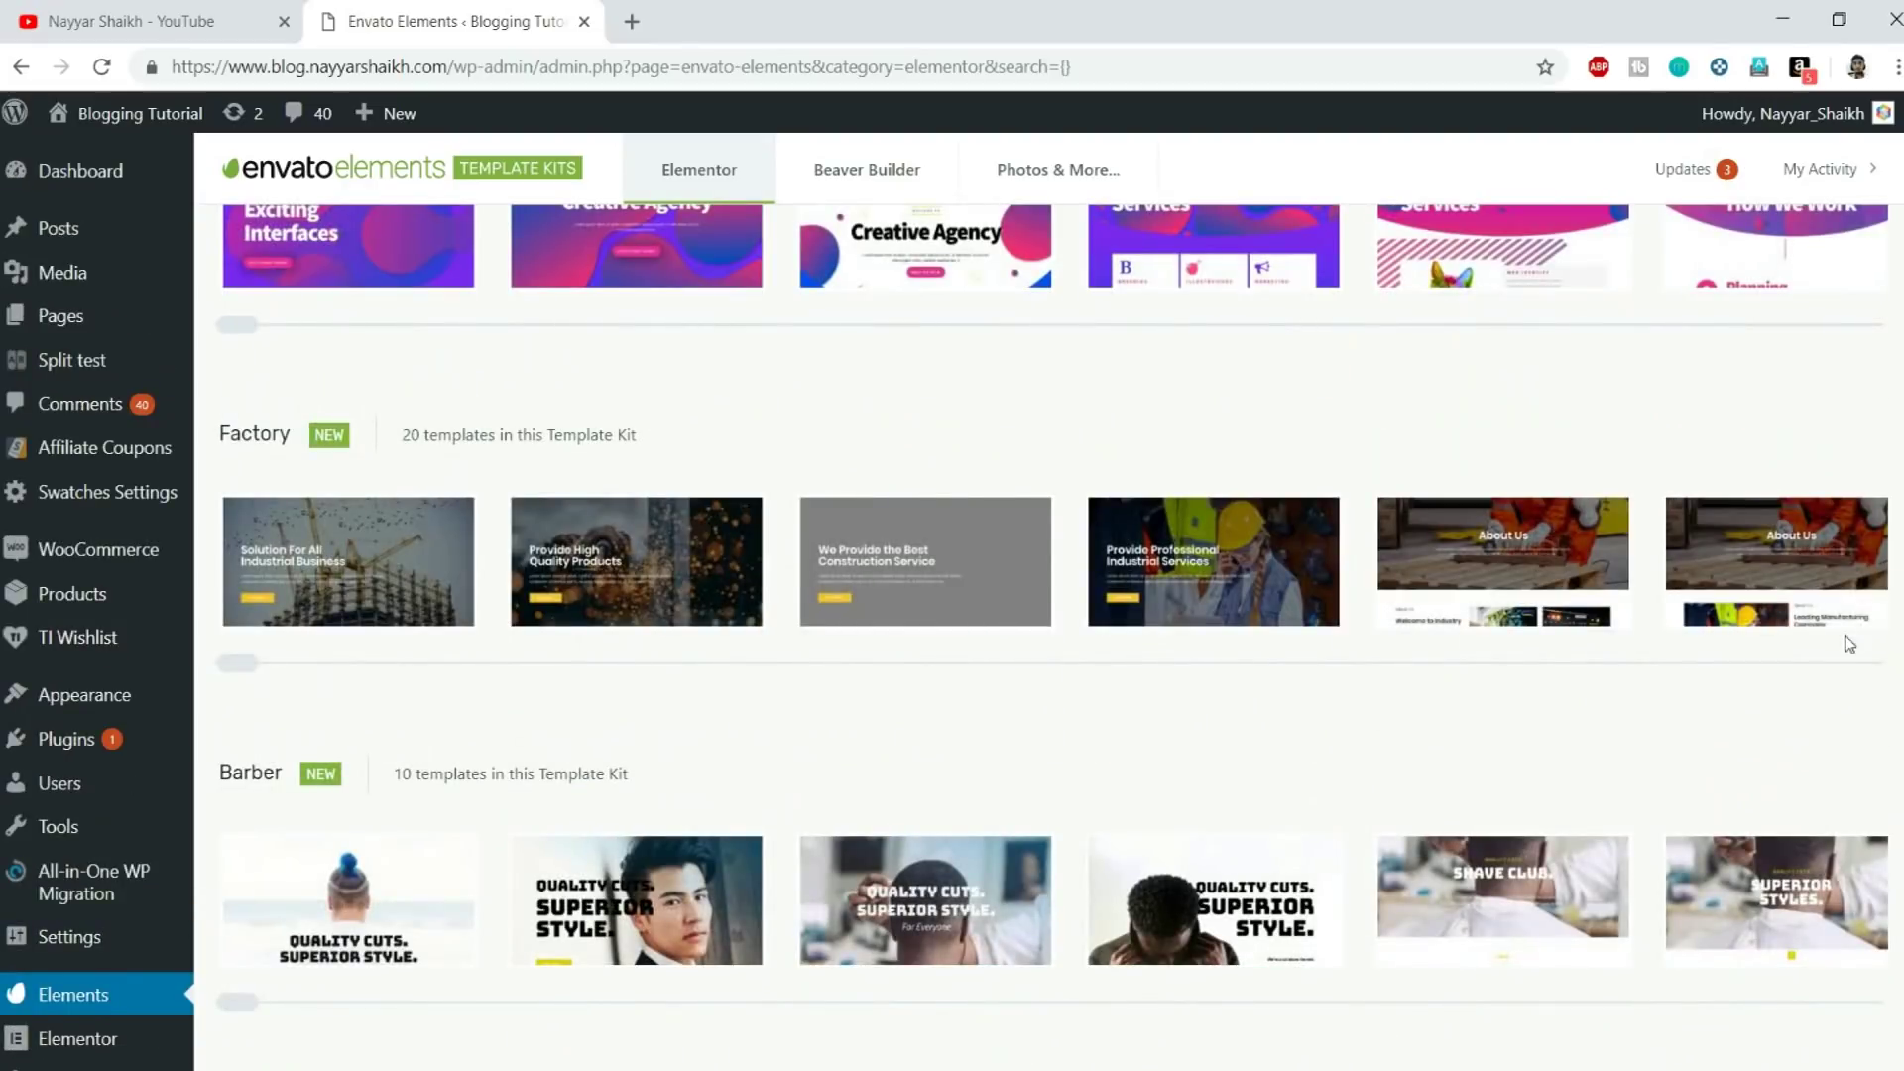
scroll(1850, 645, up, 4)
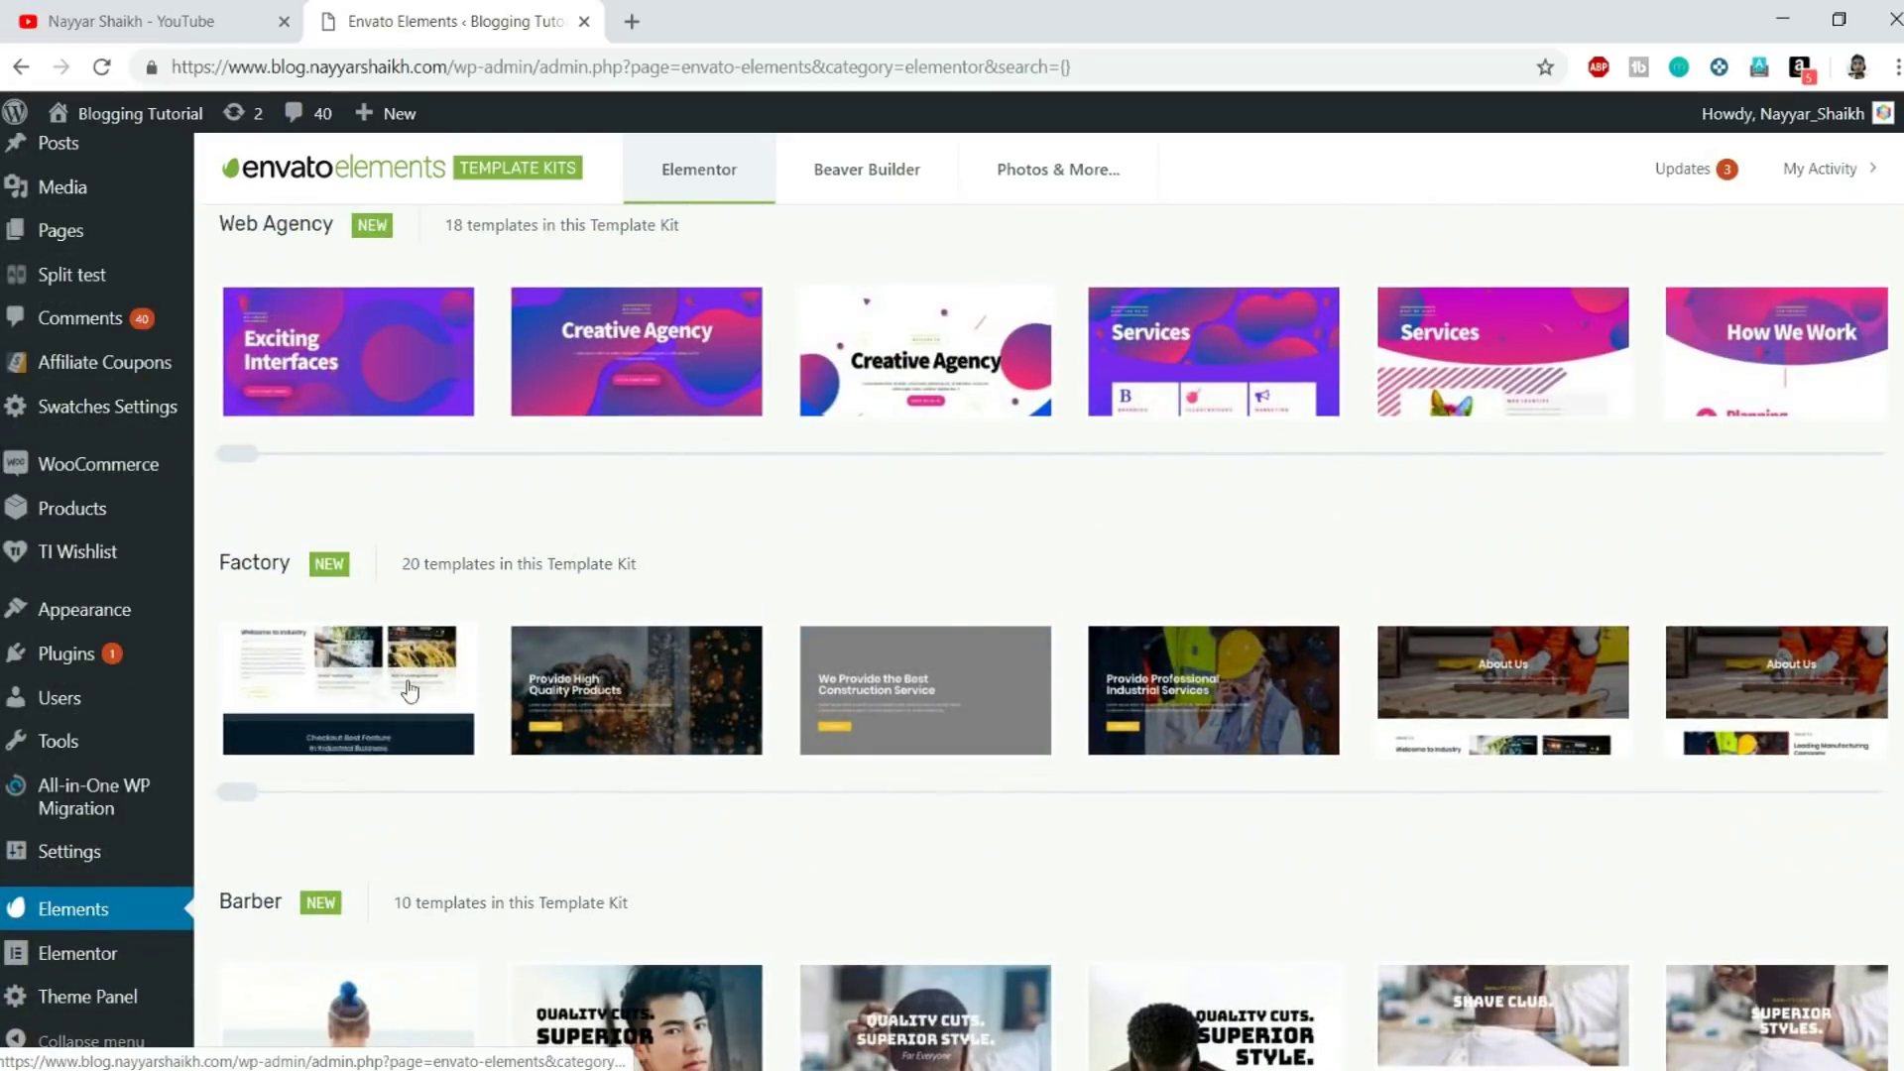
click(375, 702)
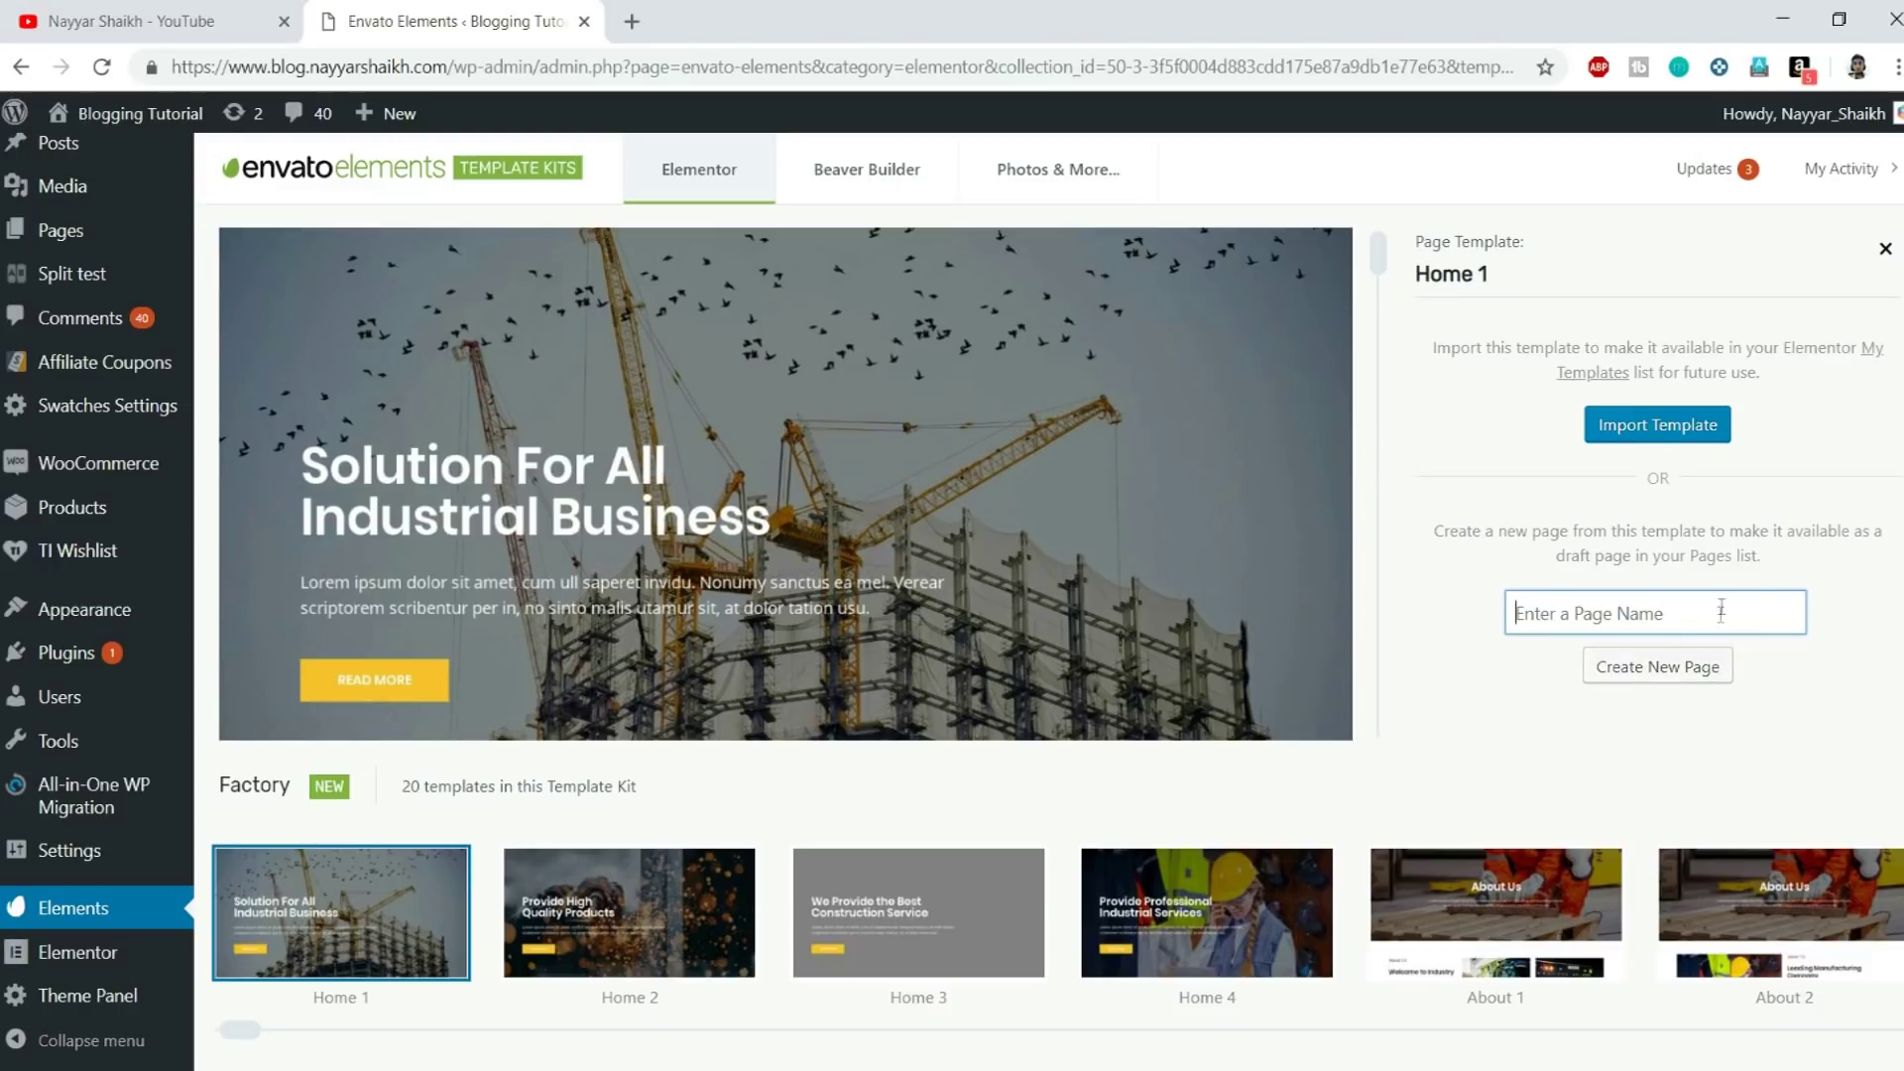
Enter 'Home factory' as the page name and open its link under Pages created with this Template
text(Home factory)
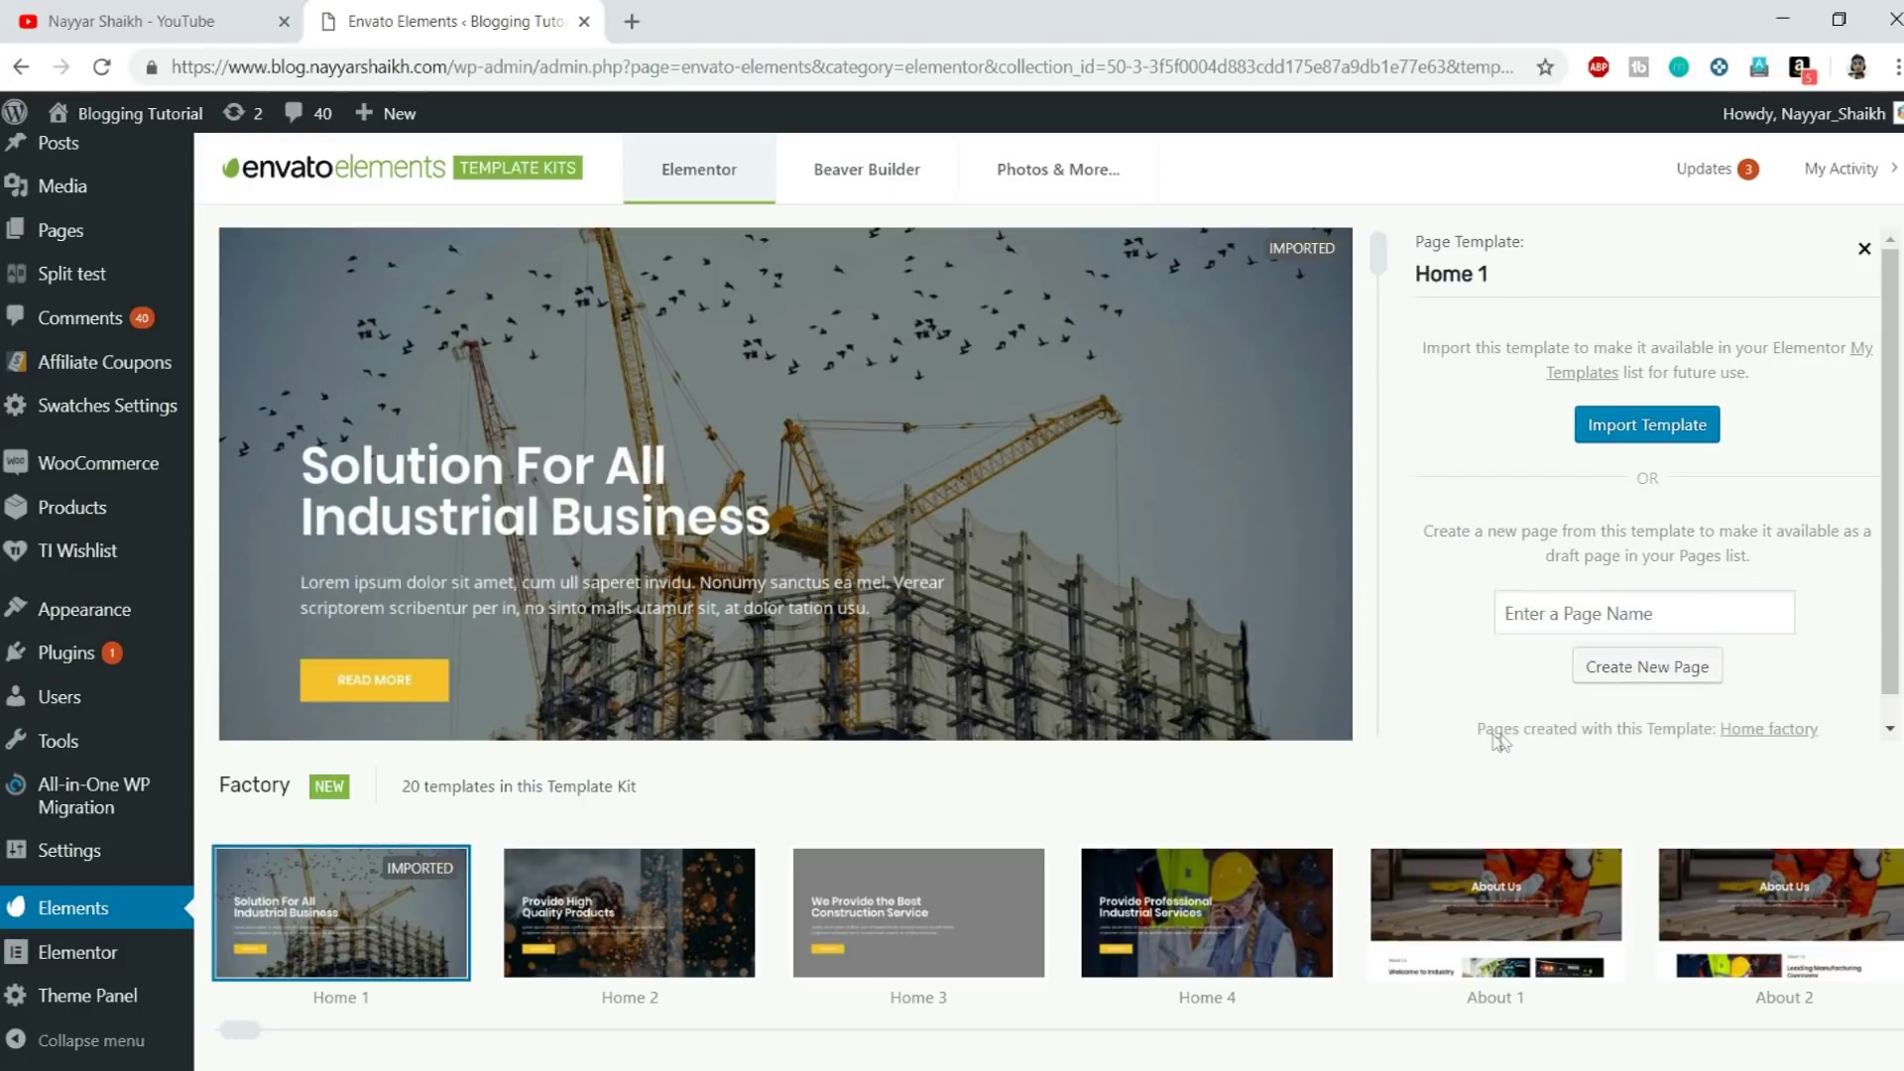
drag(1483, 739, 1595, 745)
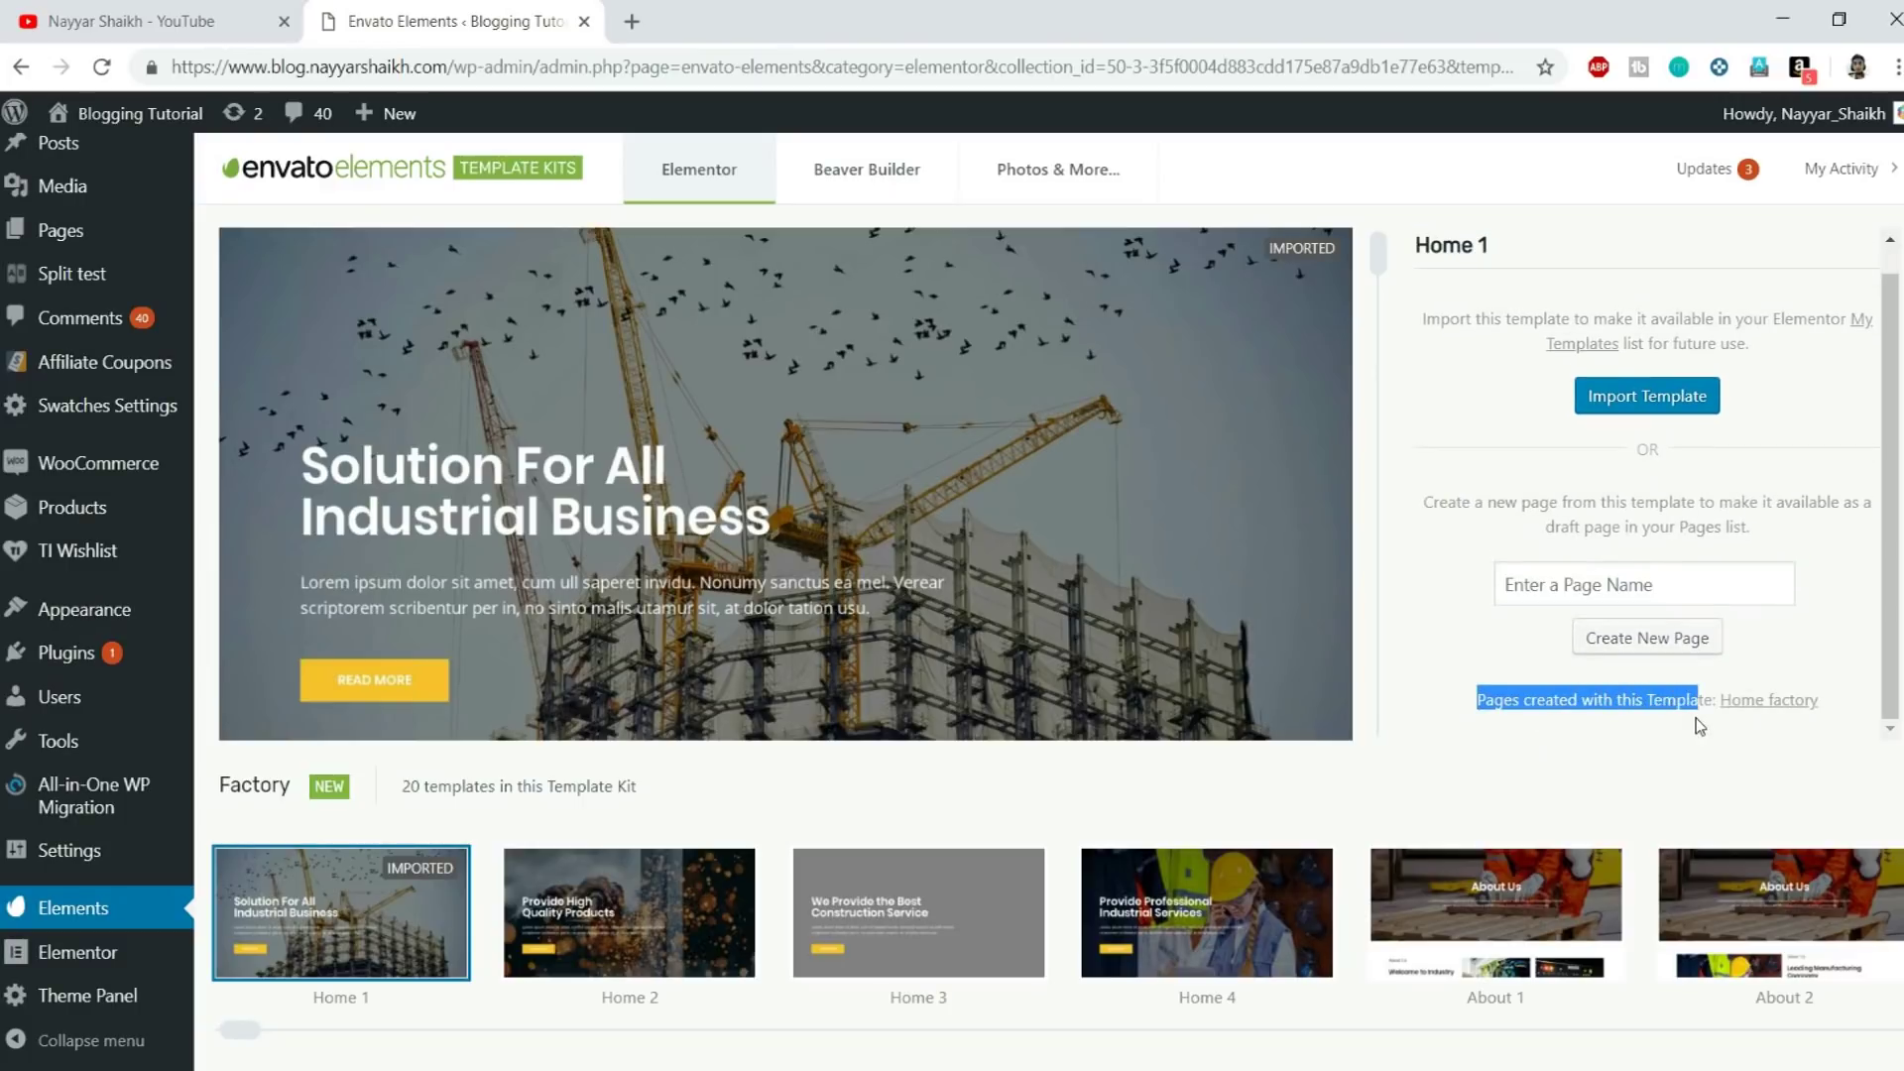
drag(1757, 702, 1778, 710)
click(1782, 705)
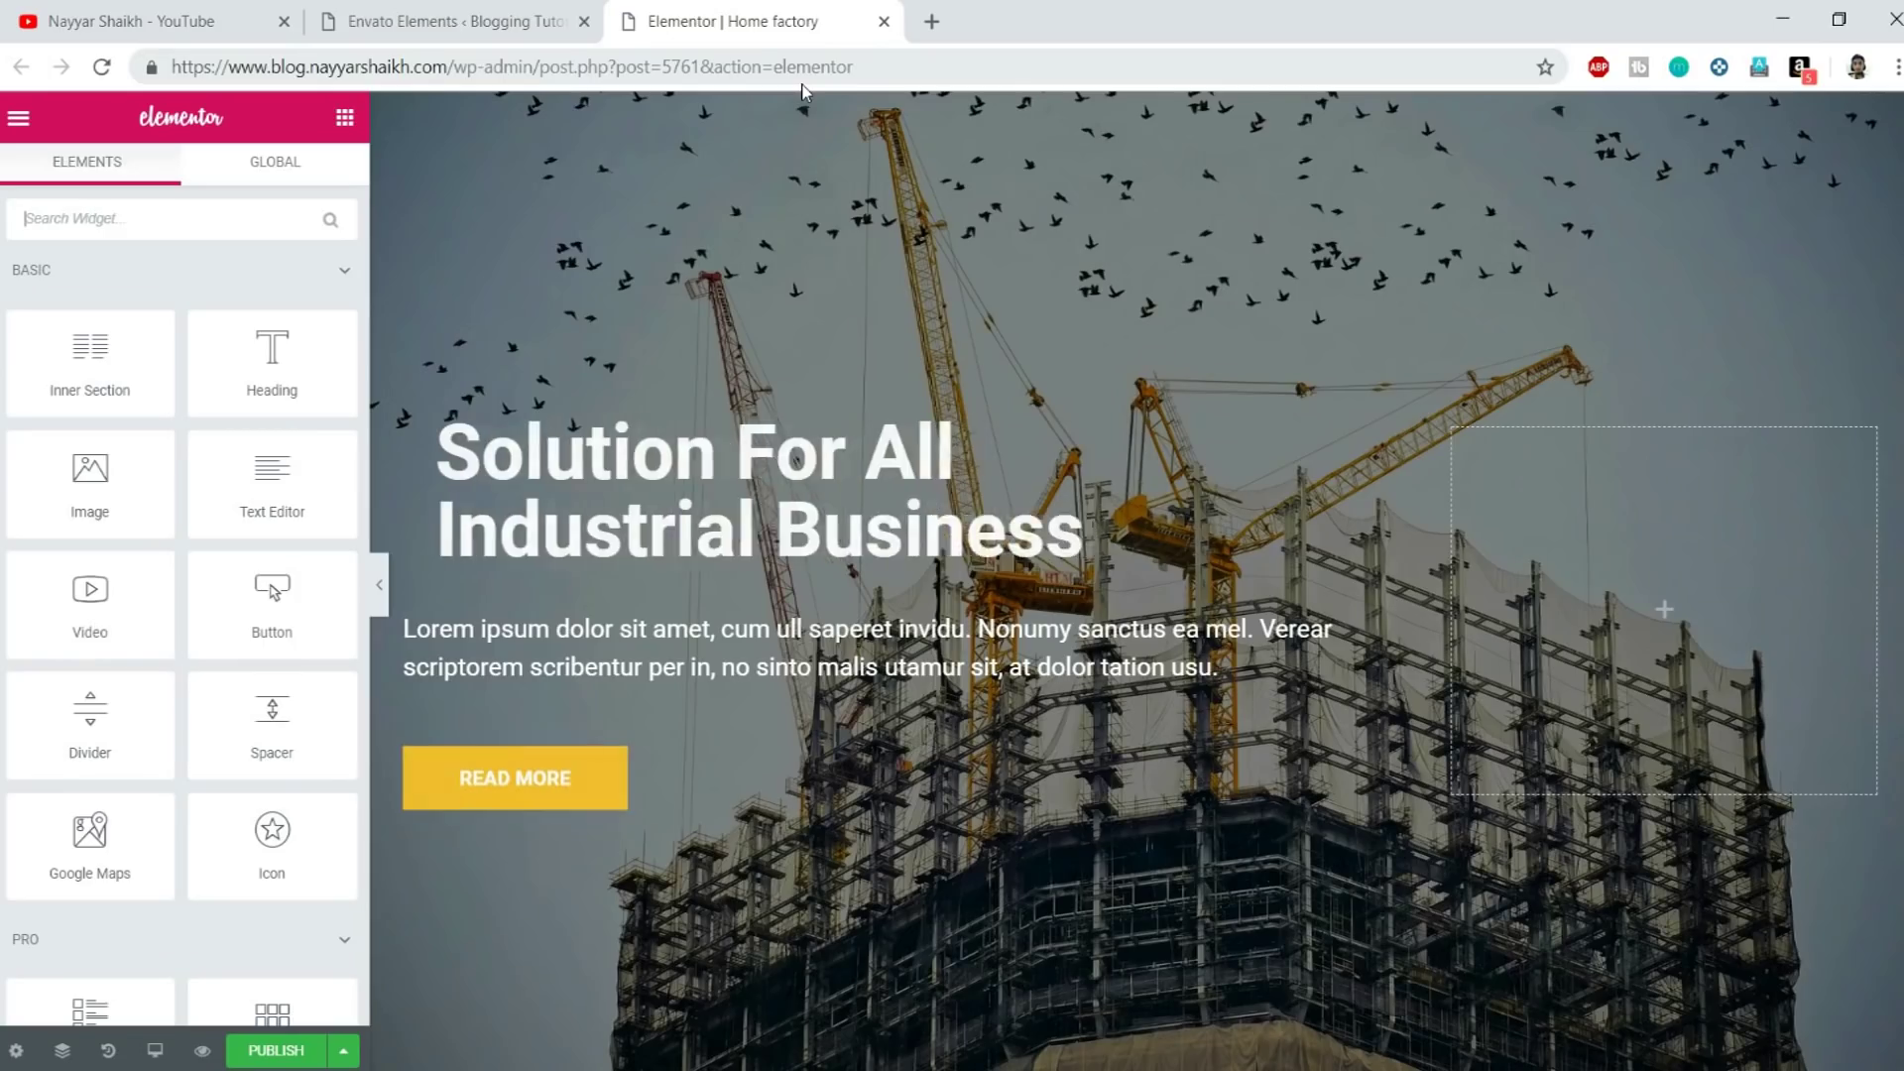
scroll(1365, 553, down, 6)
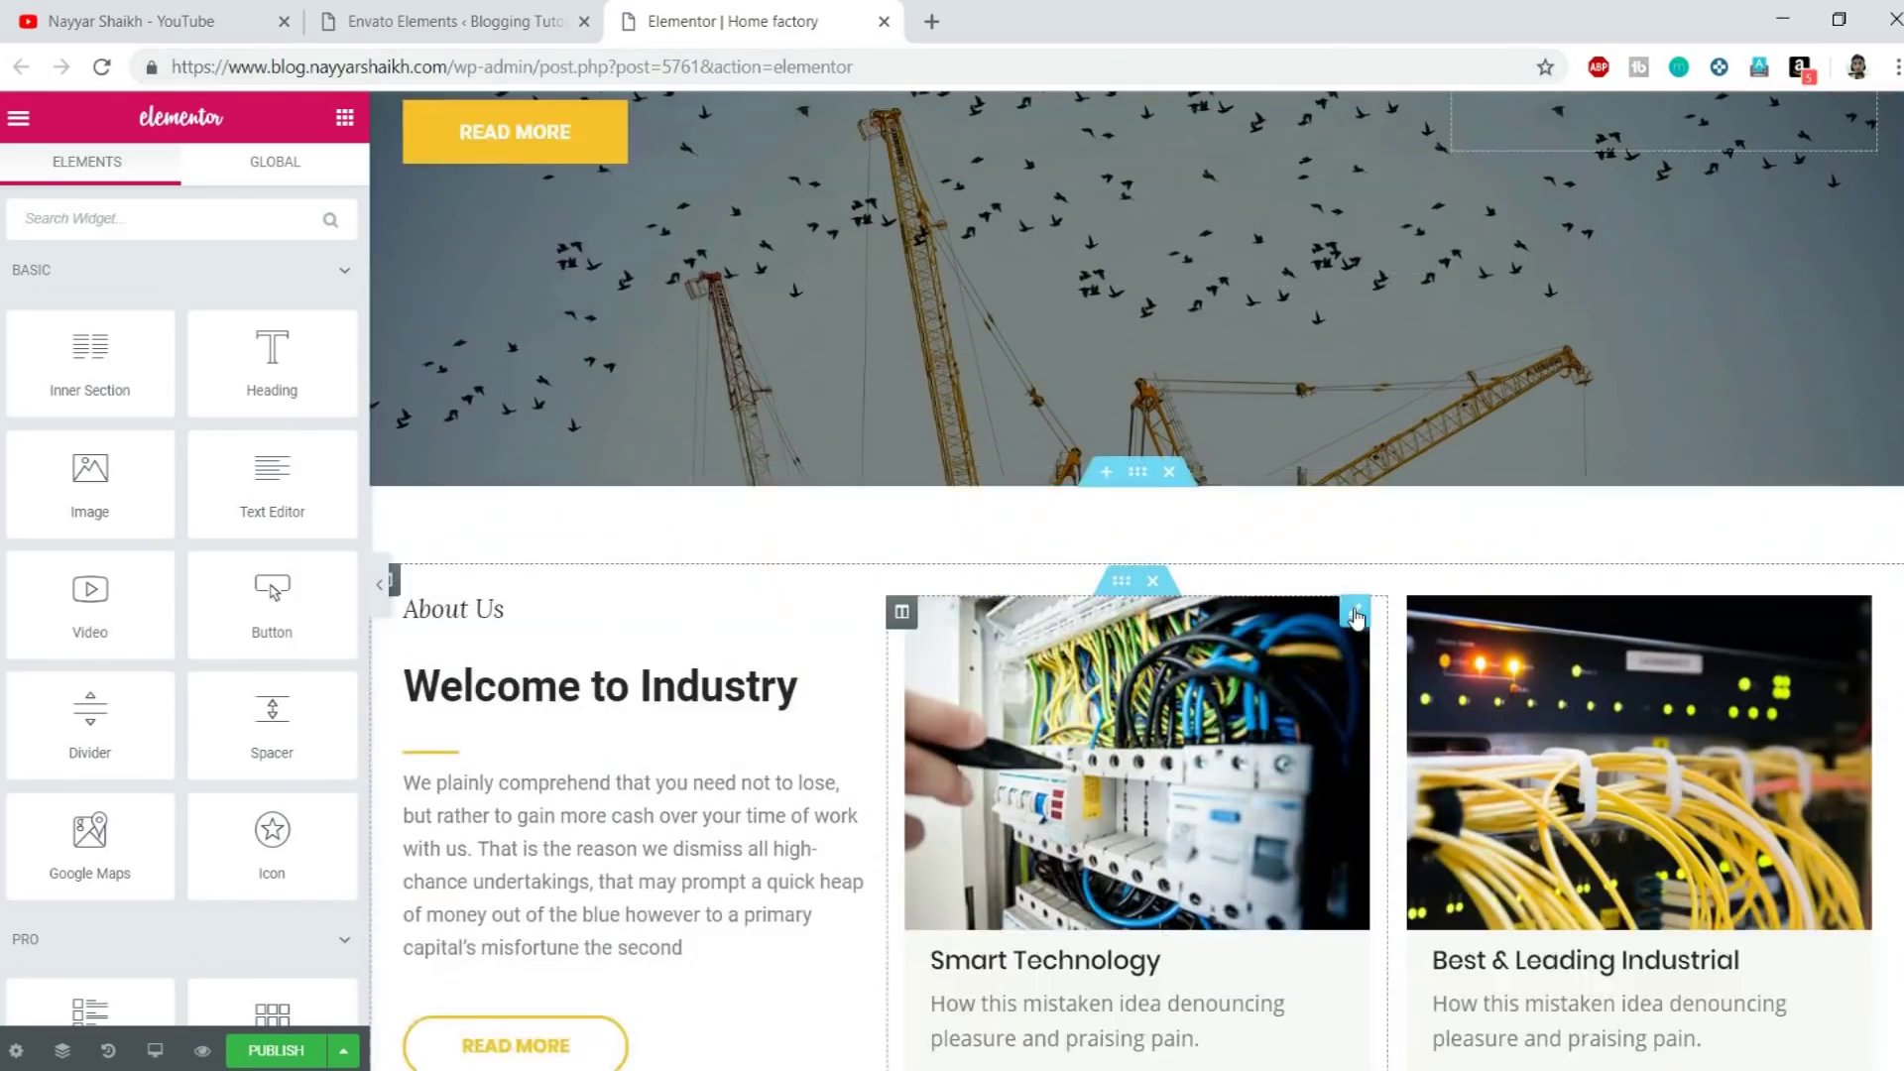
scroll(1353, 605, up, 7)
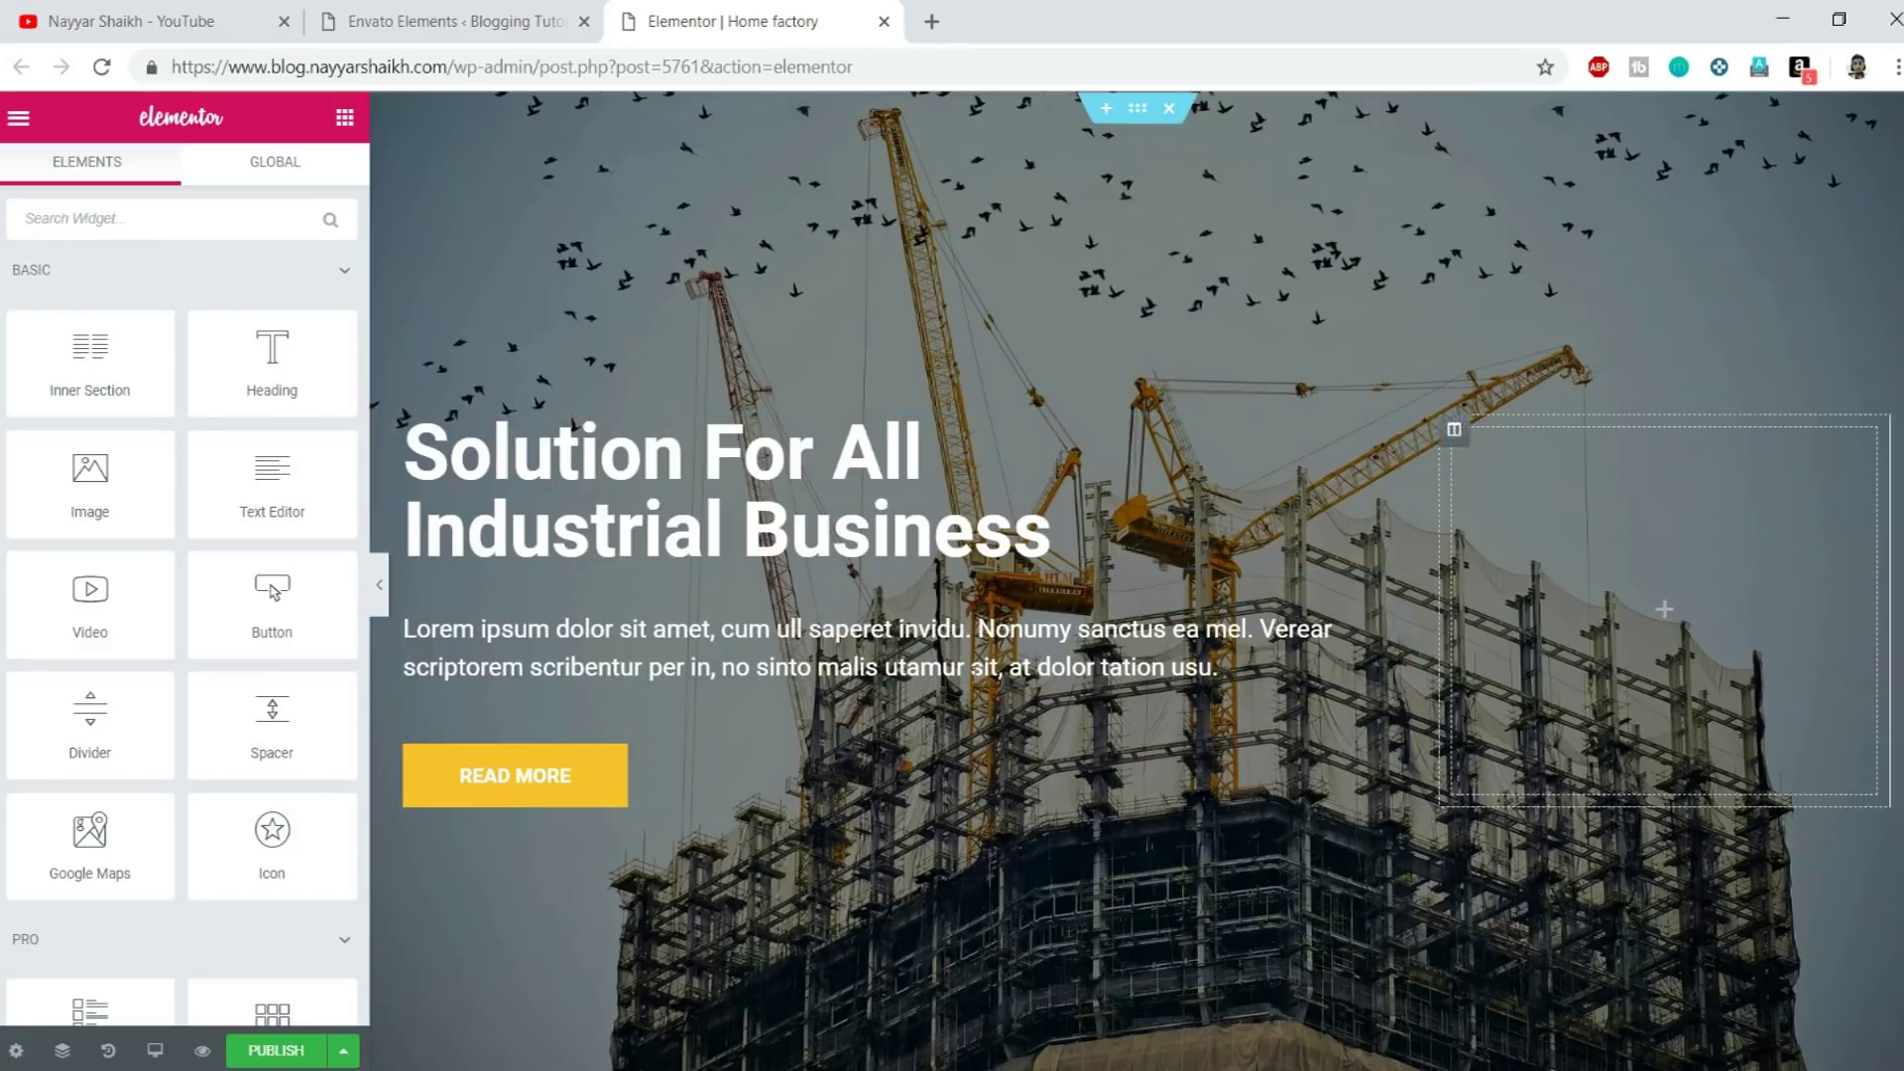
scroll(1095, 746, down, 5)
scroll(1095, 746, down, 10)
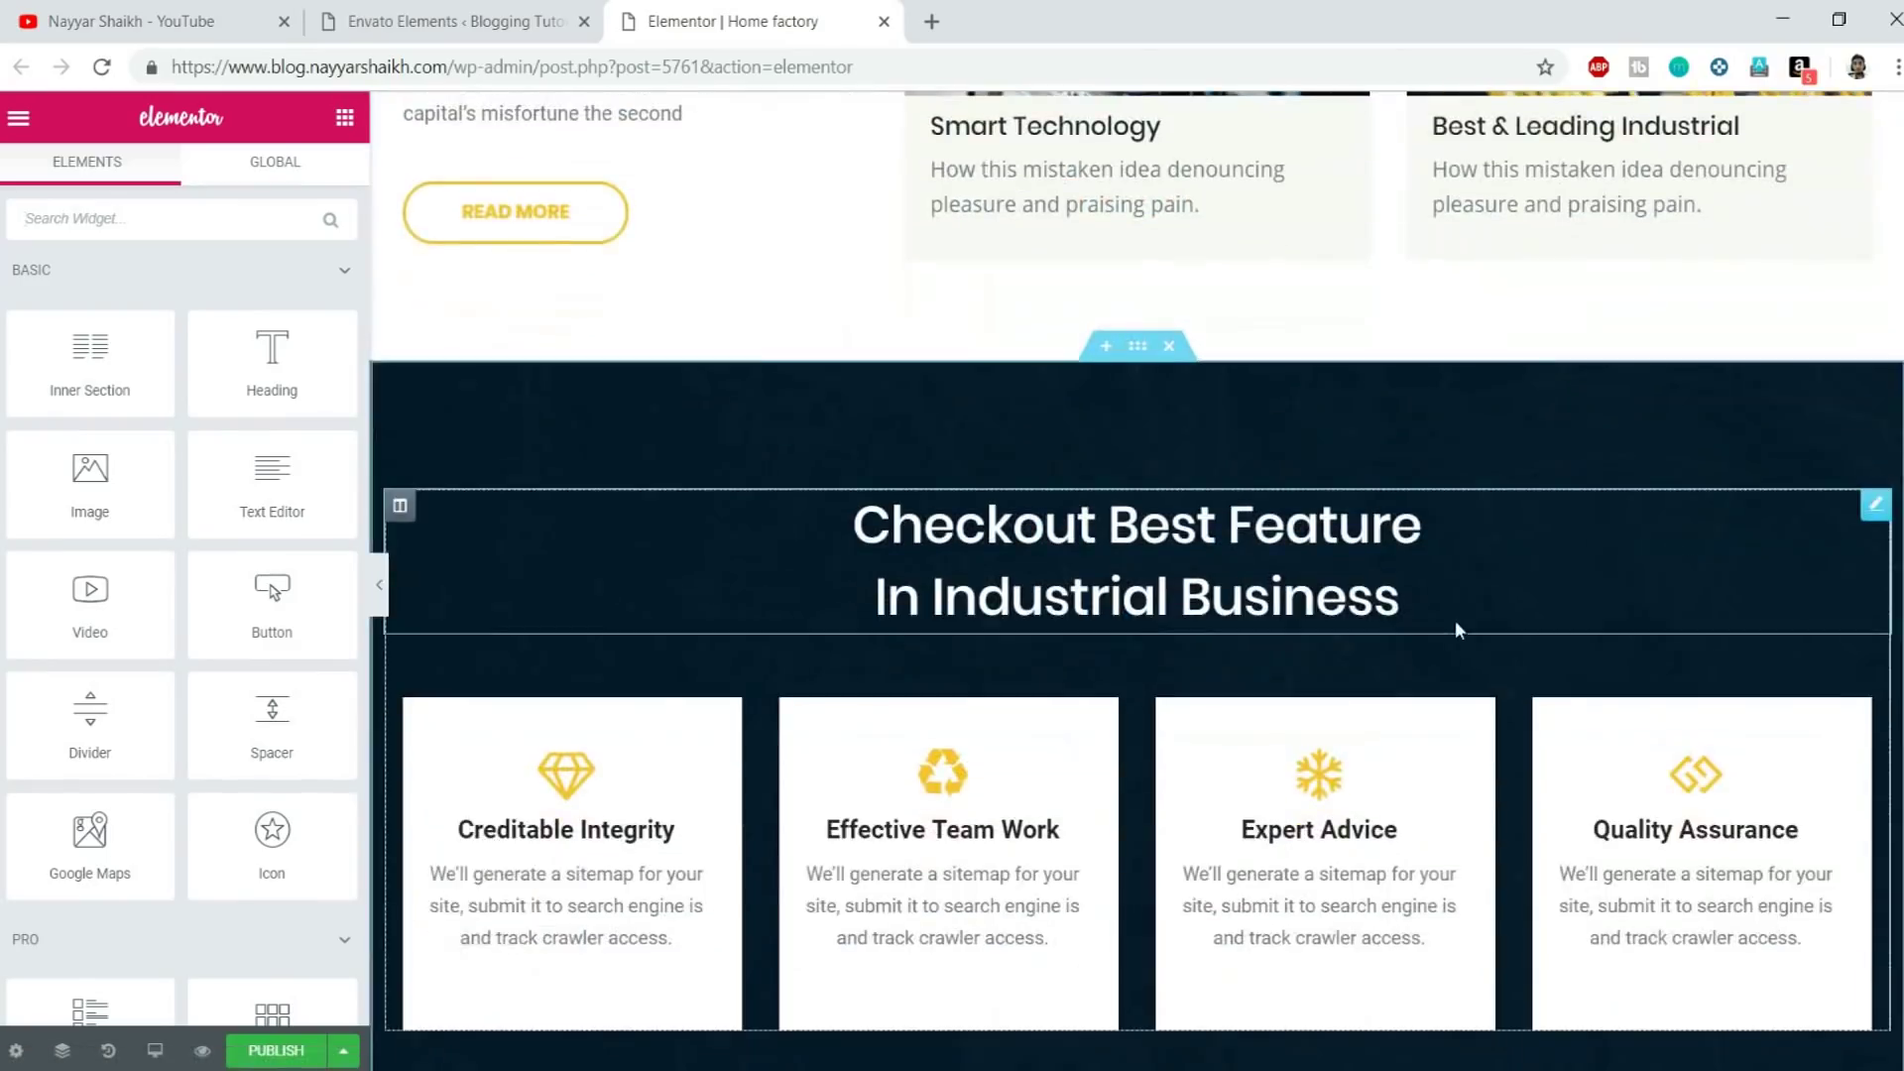
scroll(1158, 734, down, 3)
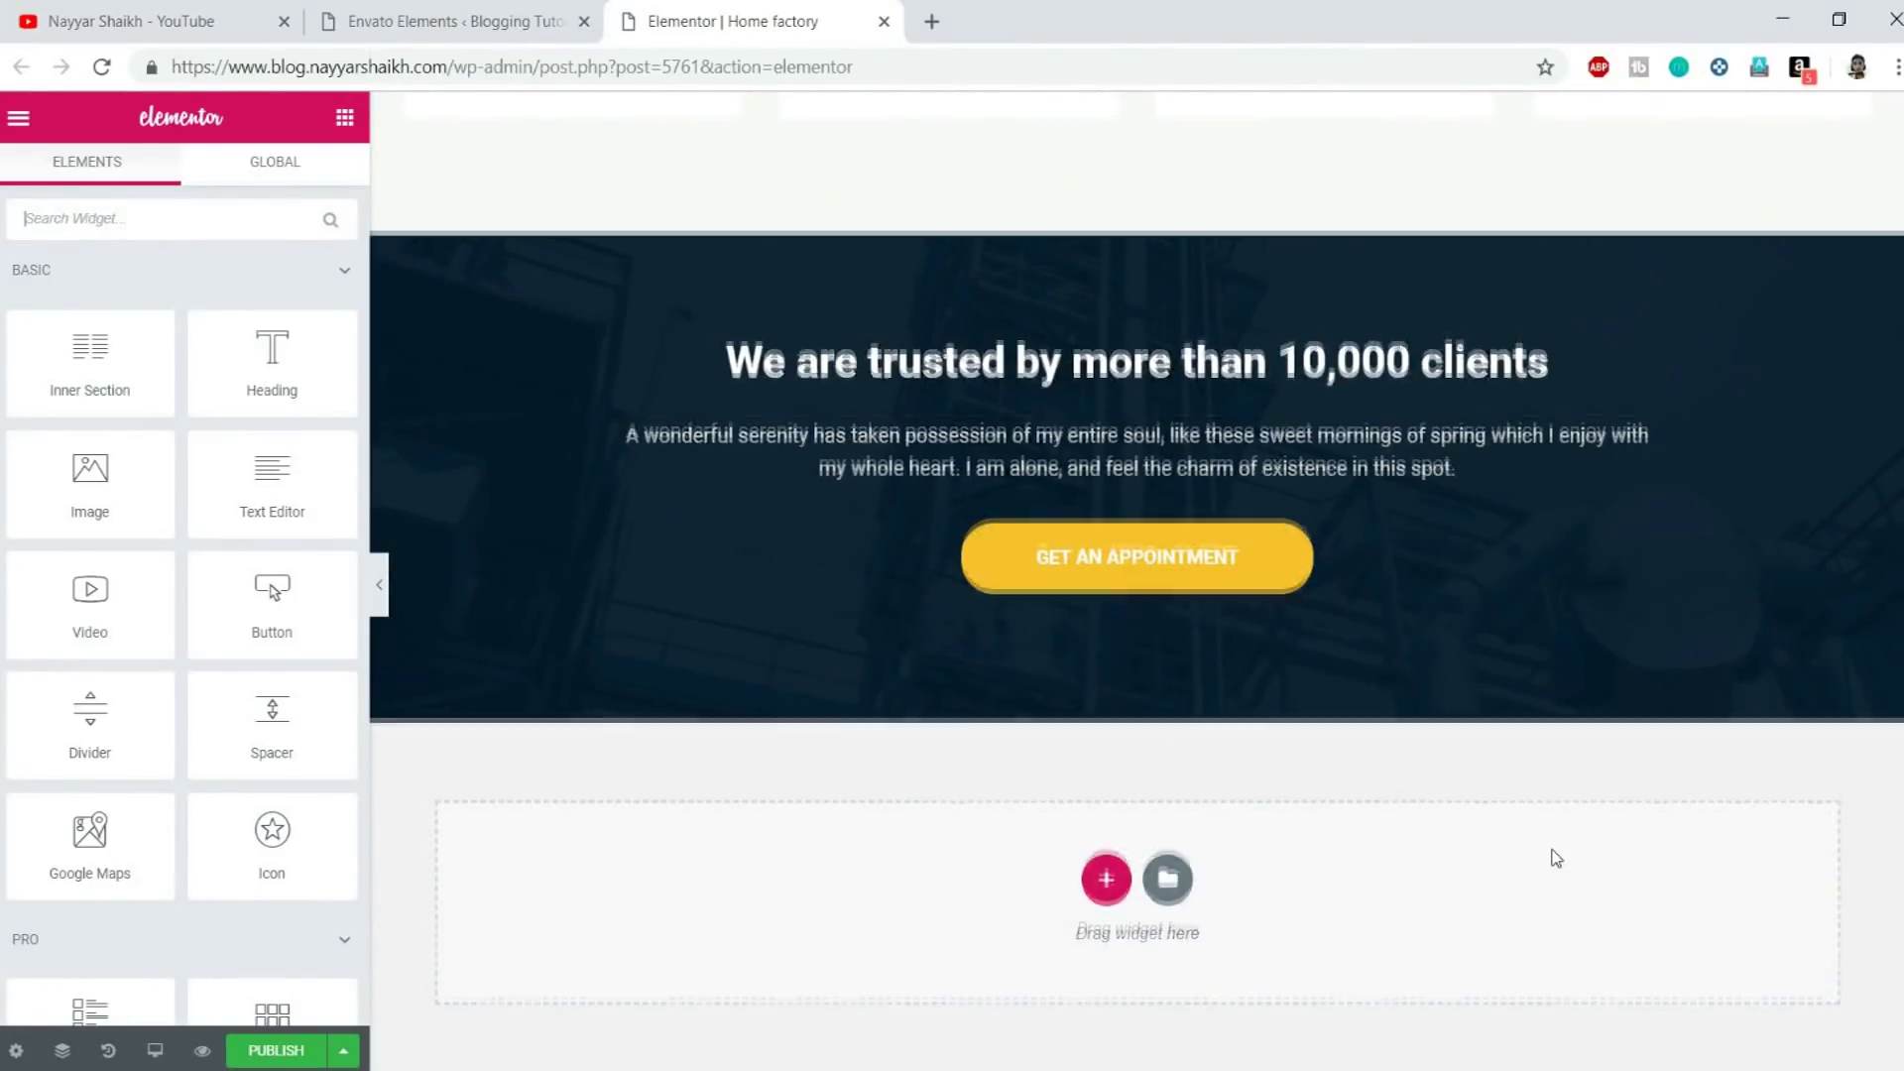
scroll(1553, 855, up, 5)
scroll(1553, 855, up, 8)
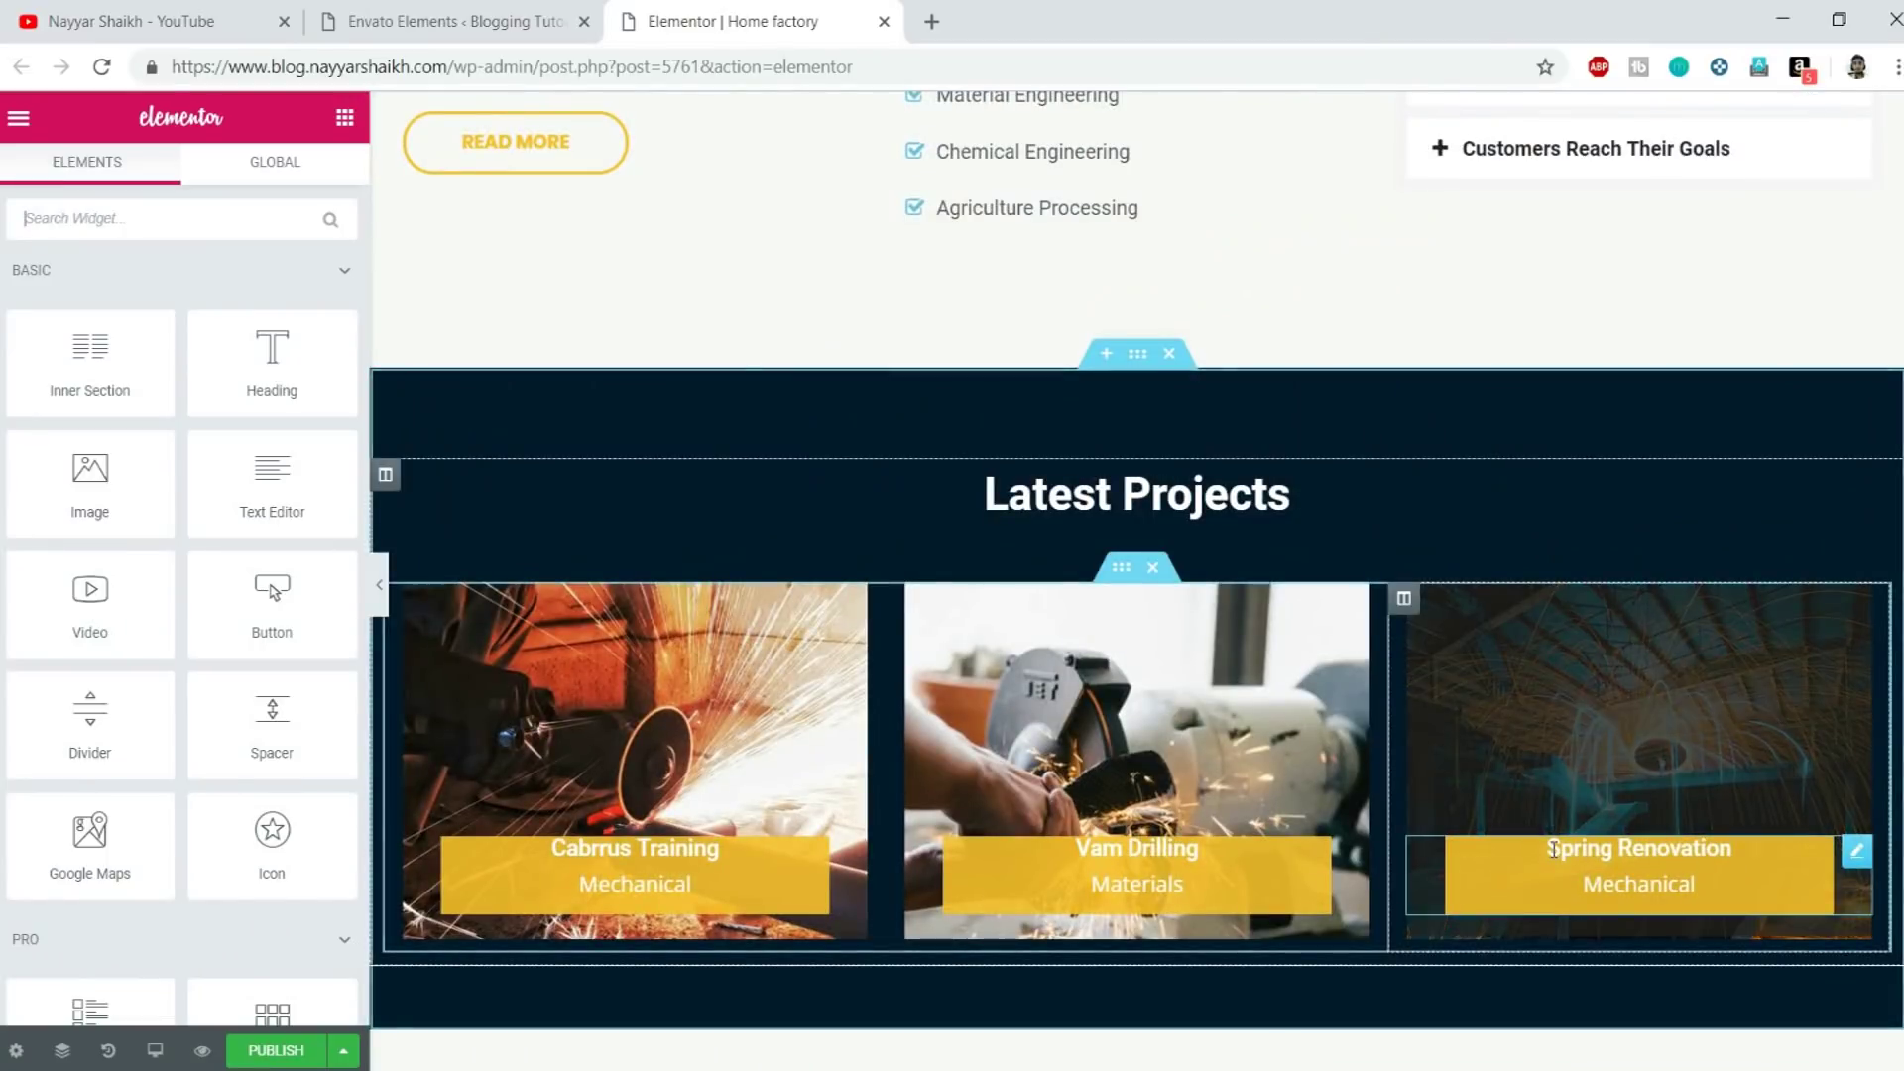
scroll(1554, 851, up, 5)
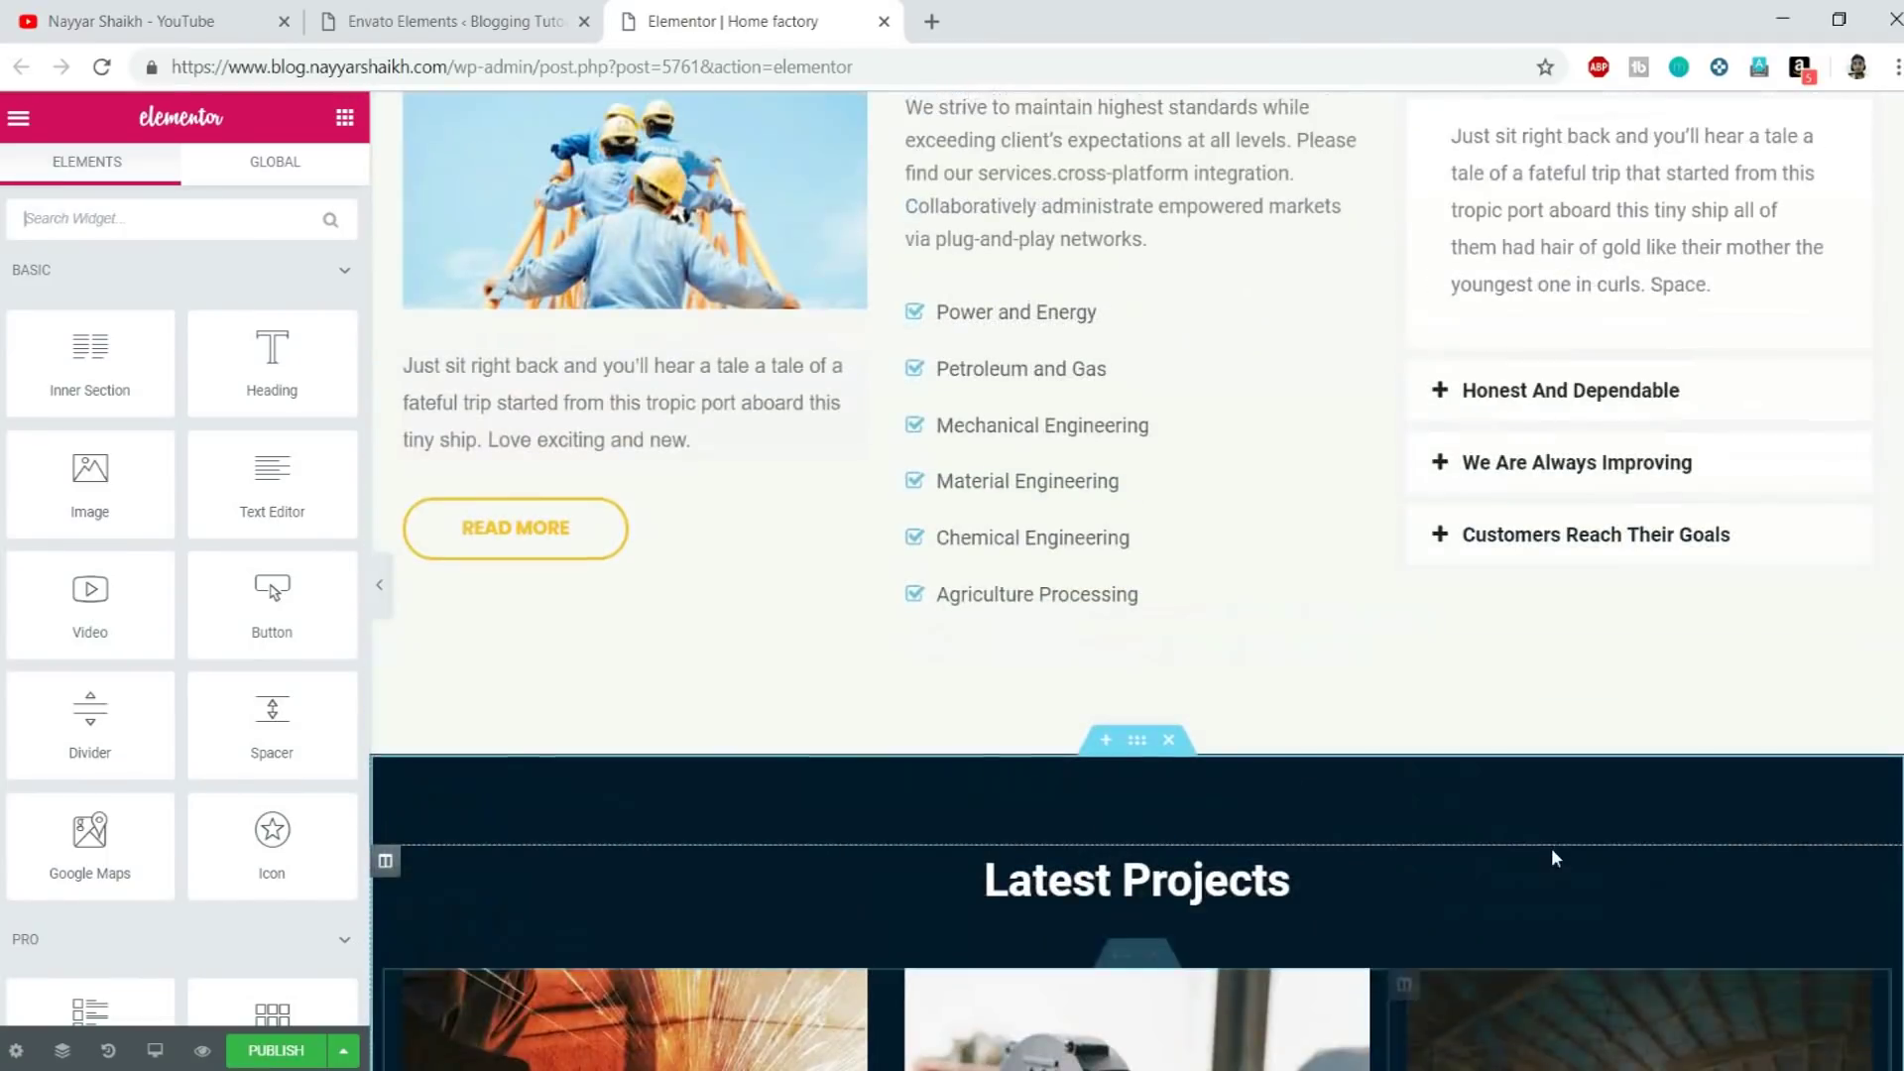
scroll(1255, 635, up, 1)
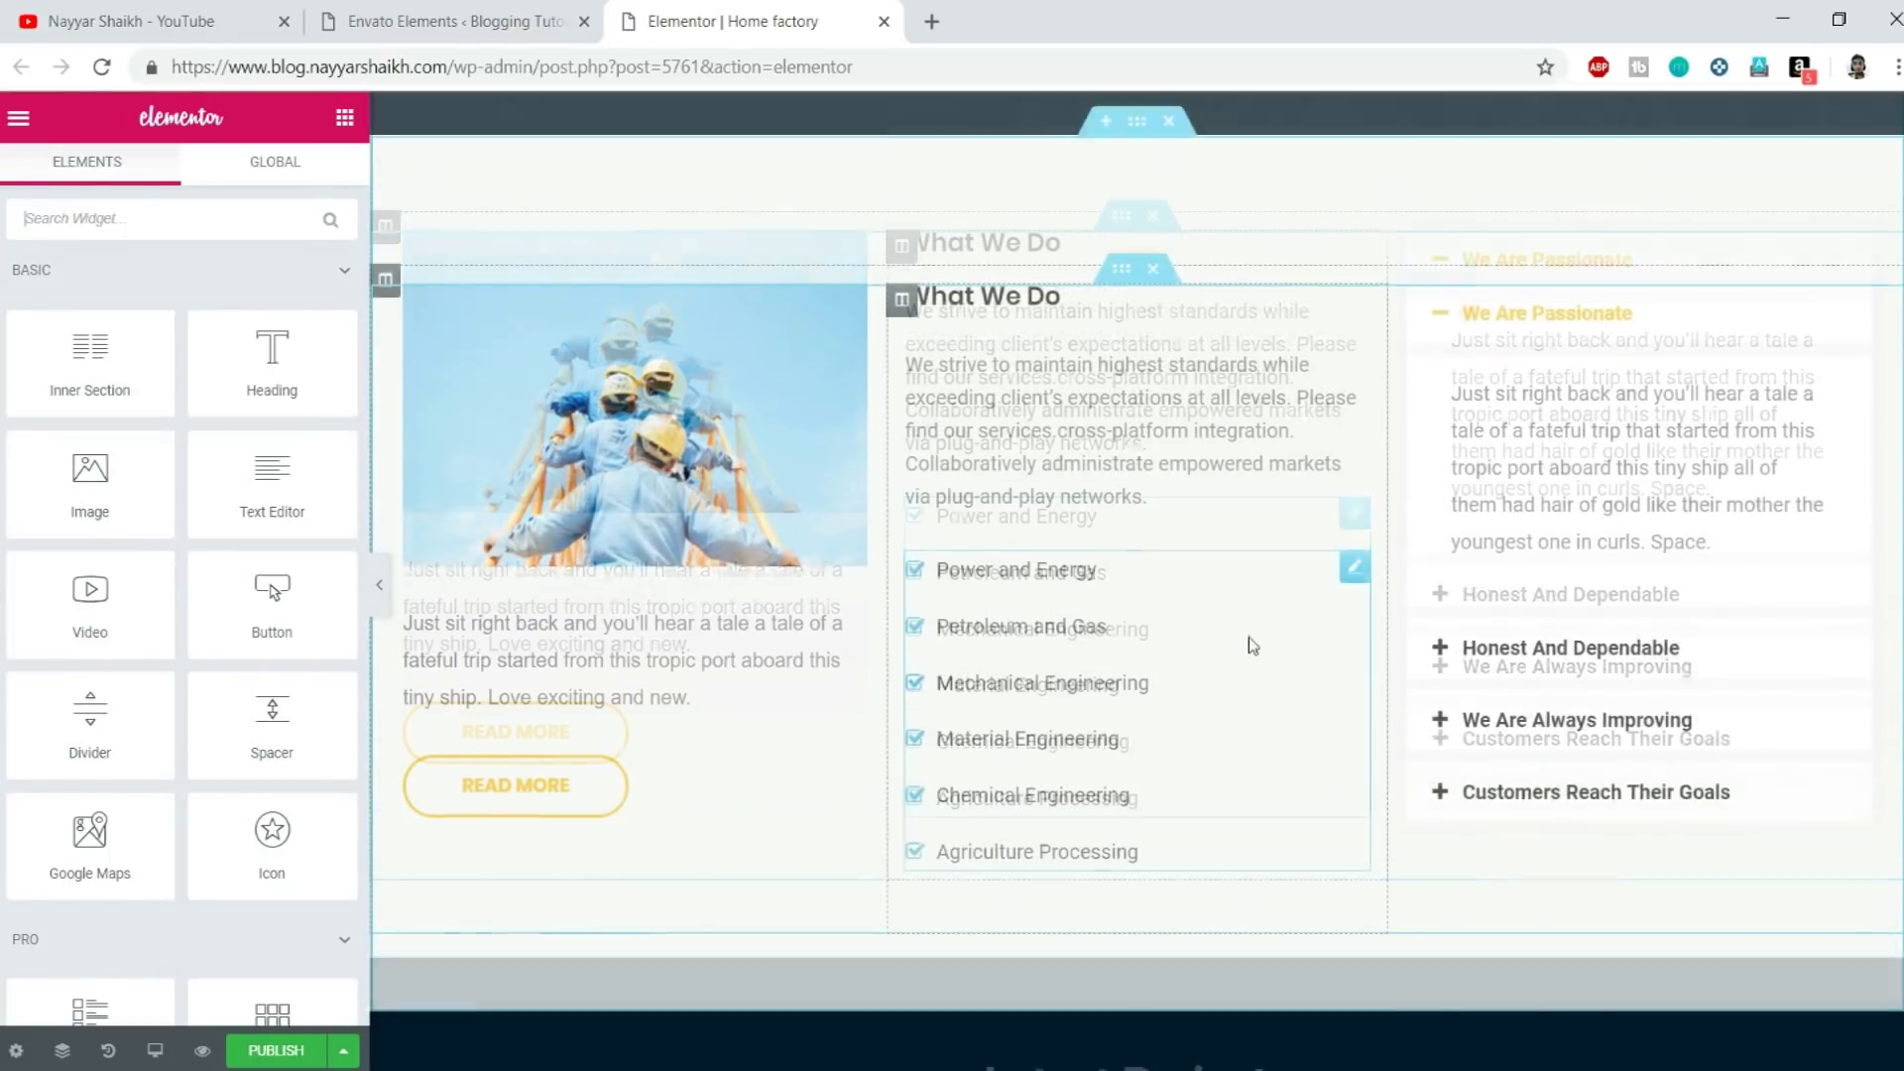
scroll(1252, 650, up, 5)
scroll(1248, 651, down, 2)
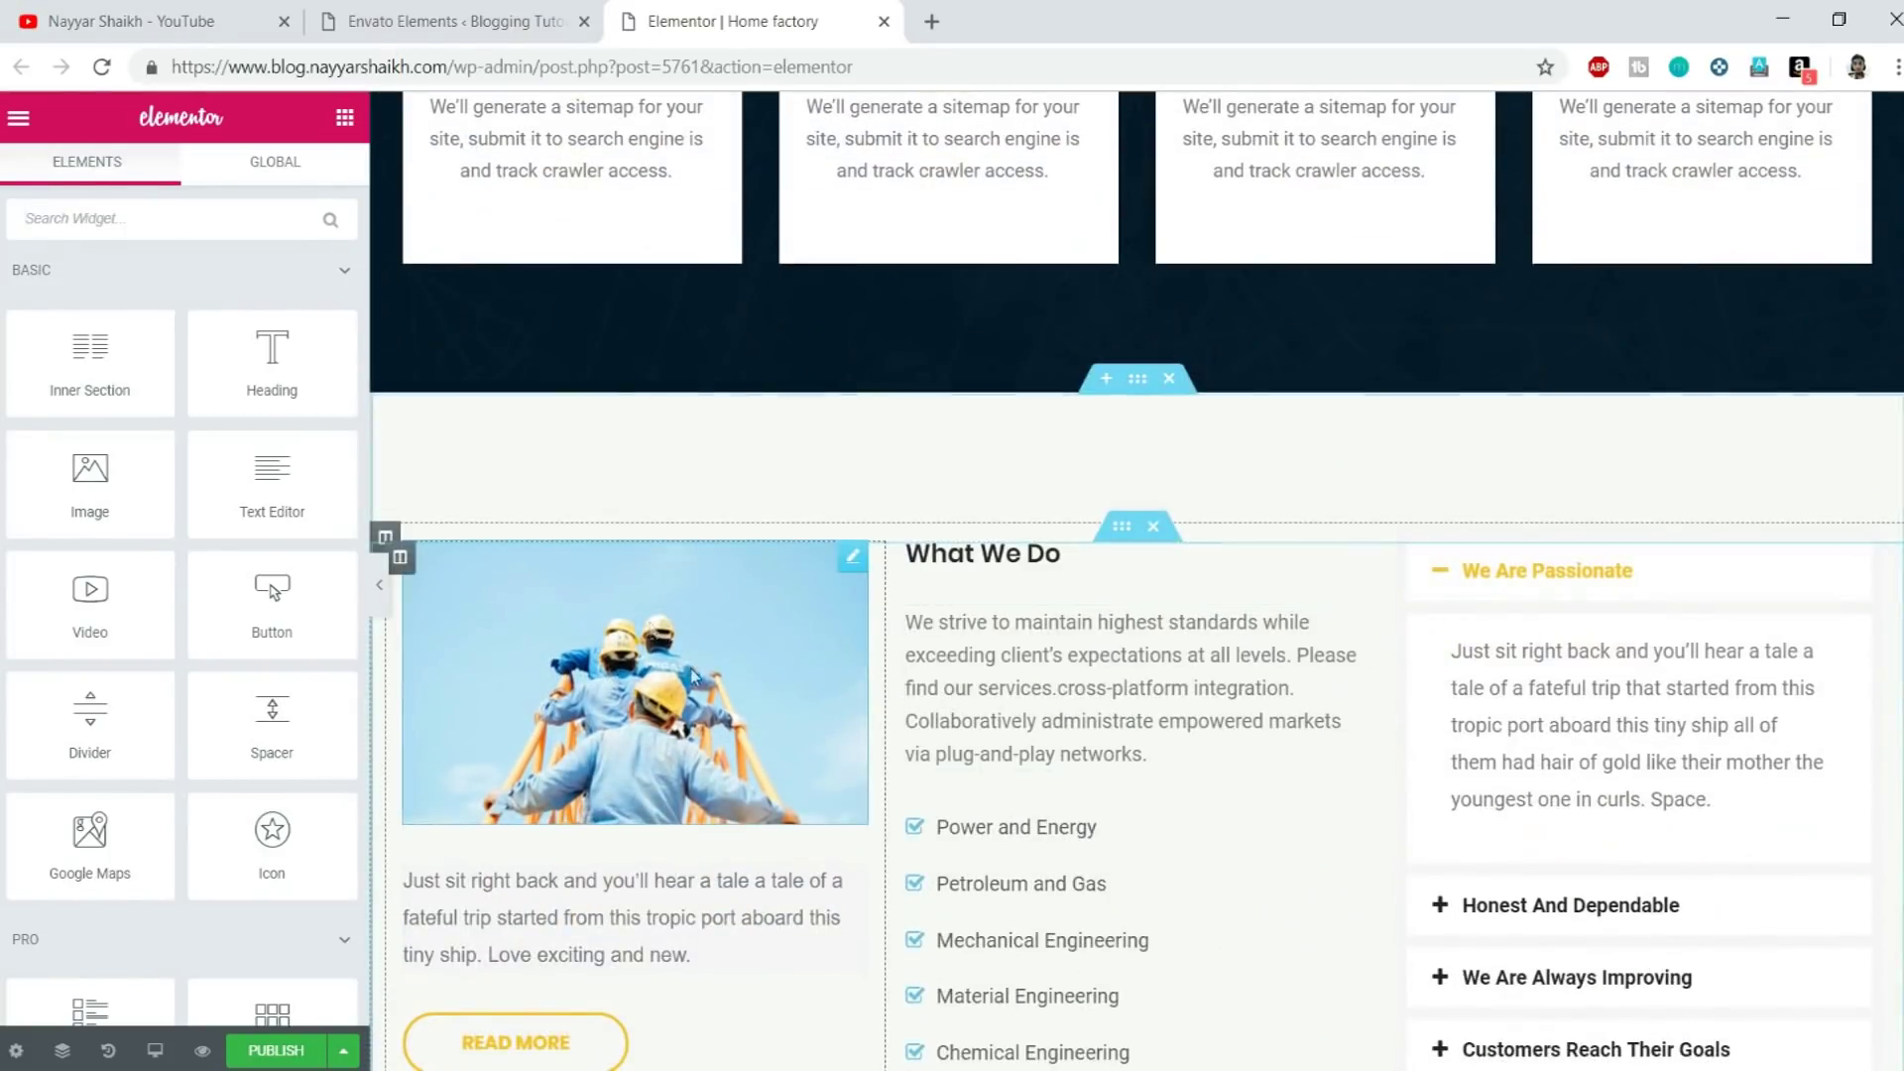
scroll(682, 723, up, 15)
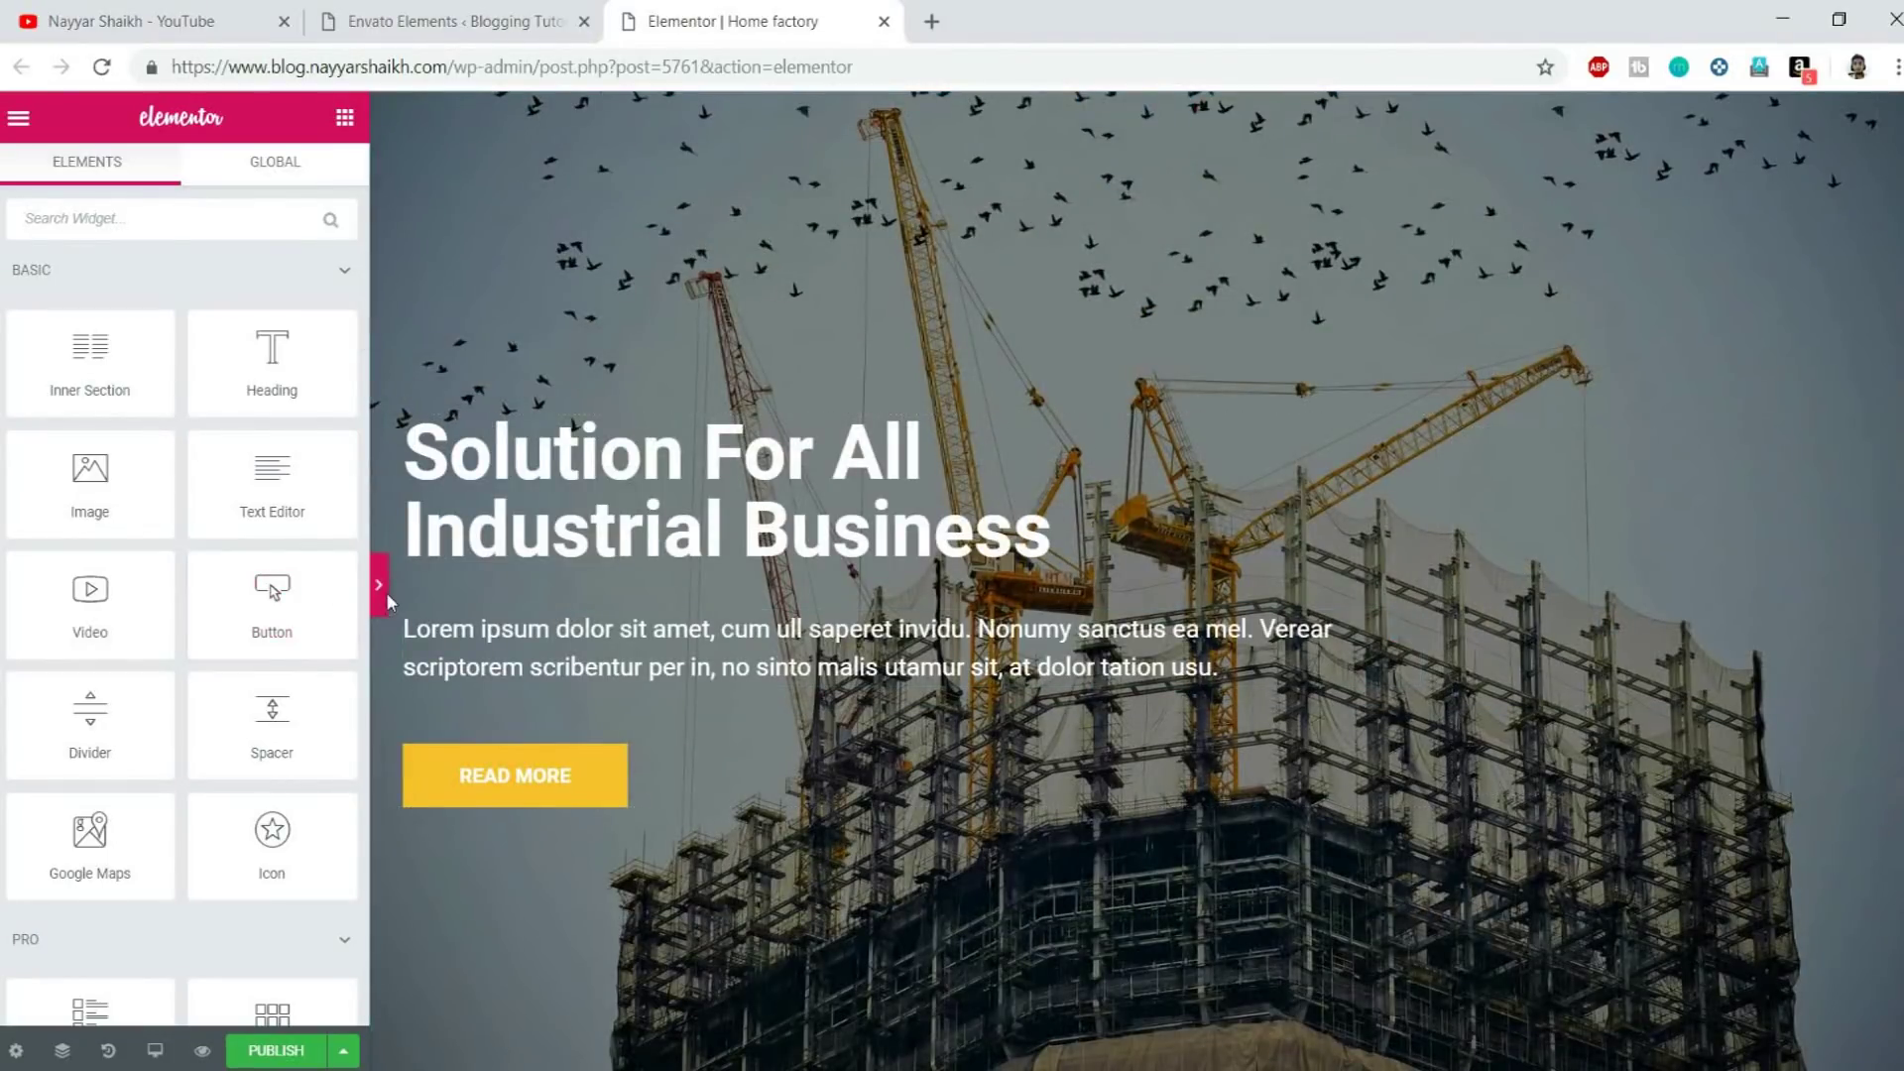
click(384, 592)
scroll(1027, 577, down, 6)
scroll(1027, 577, down, 3)
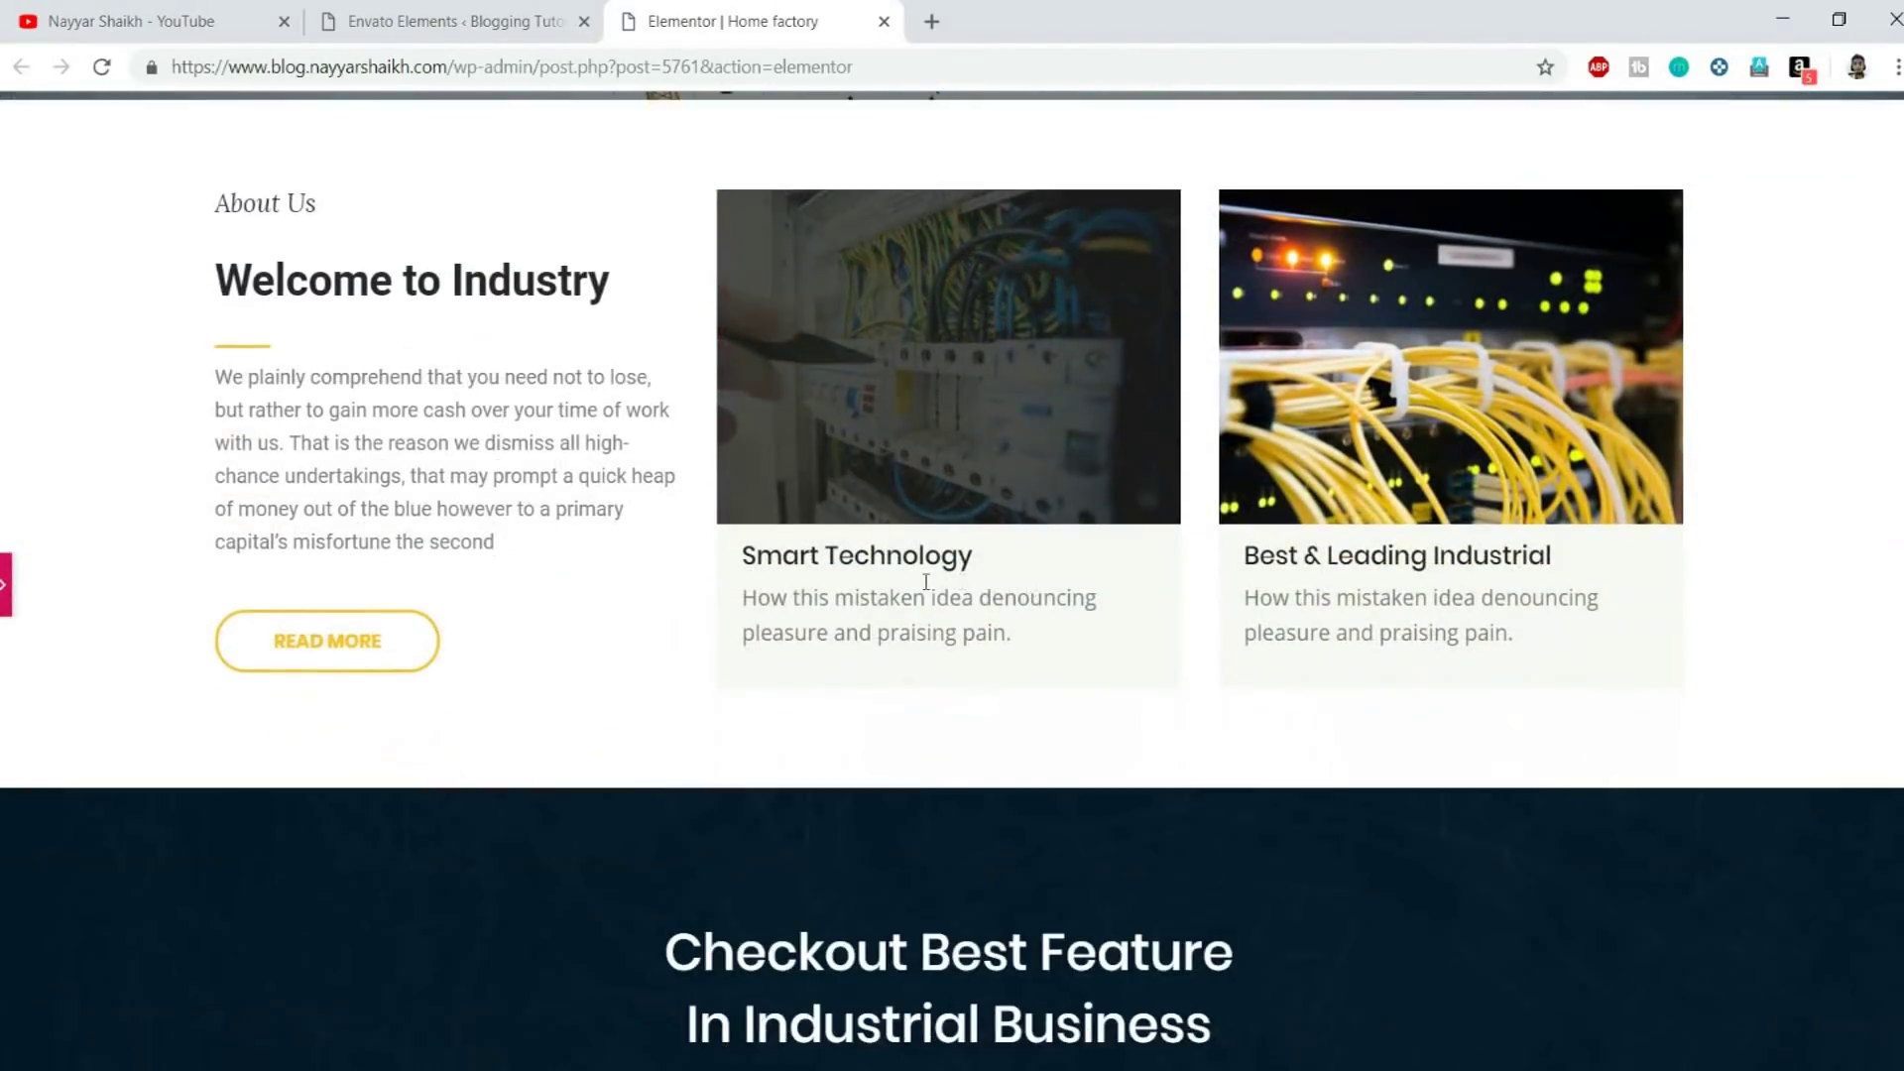
scroll(1835, 496, down, 5)
scroll(1834, 495, down, 5)
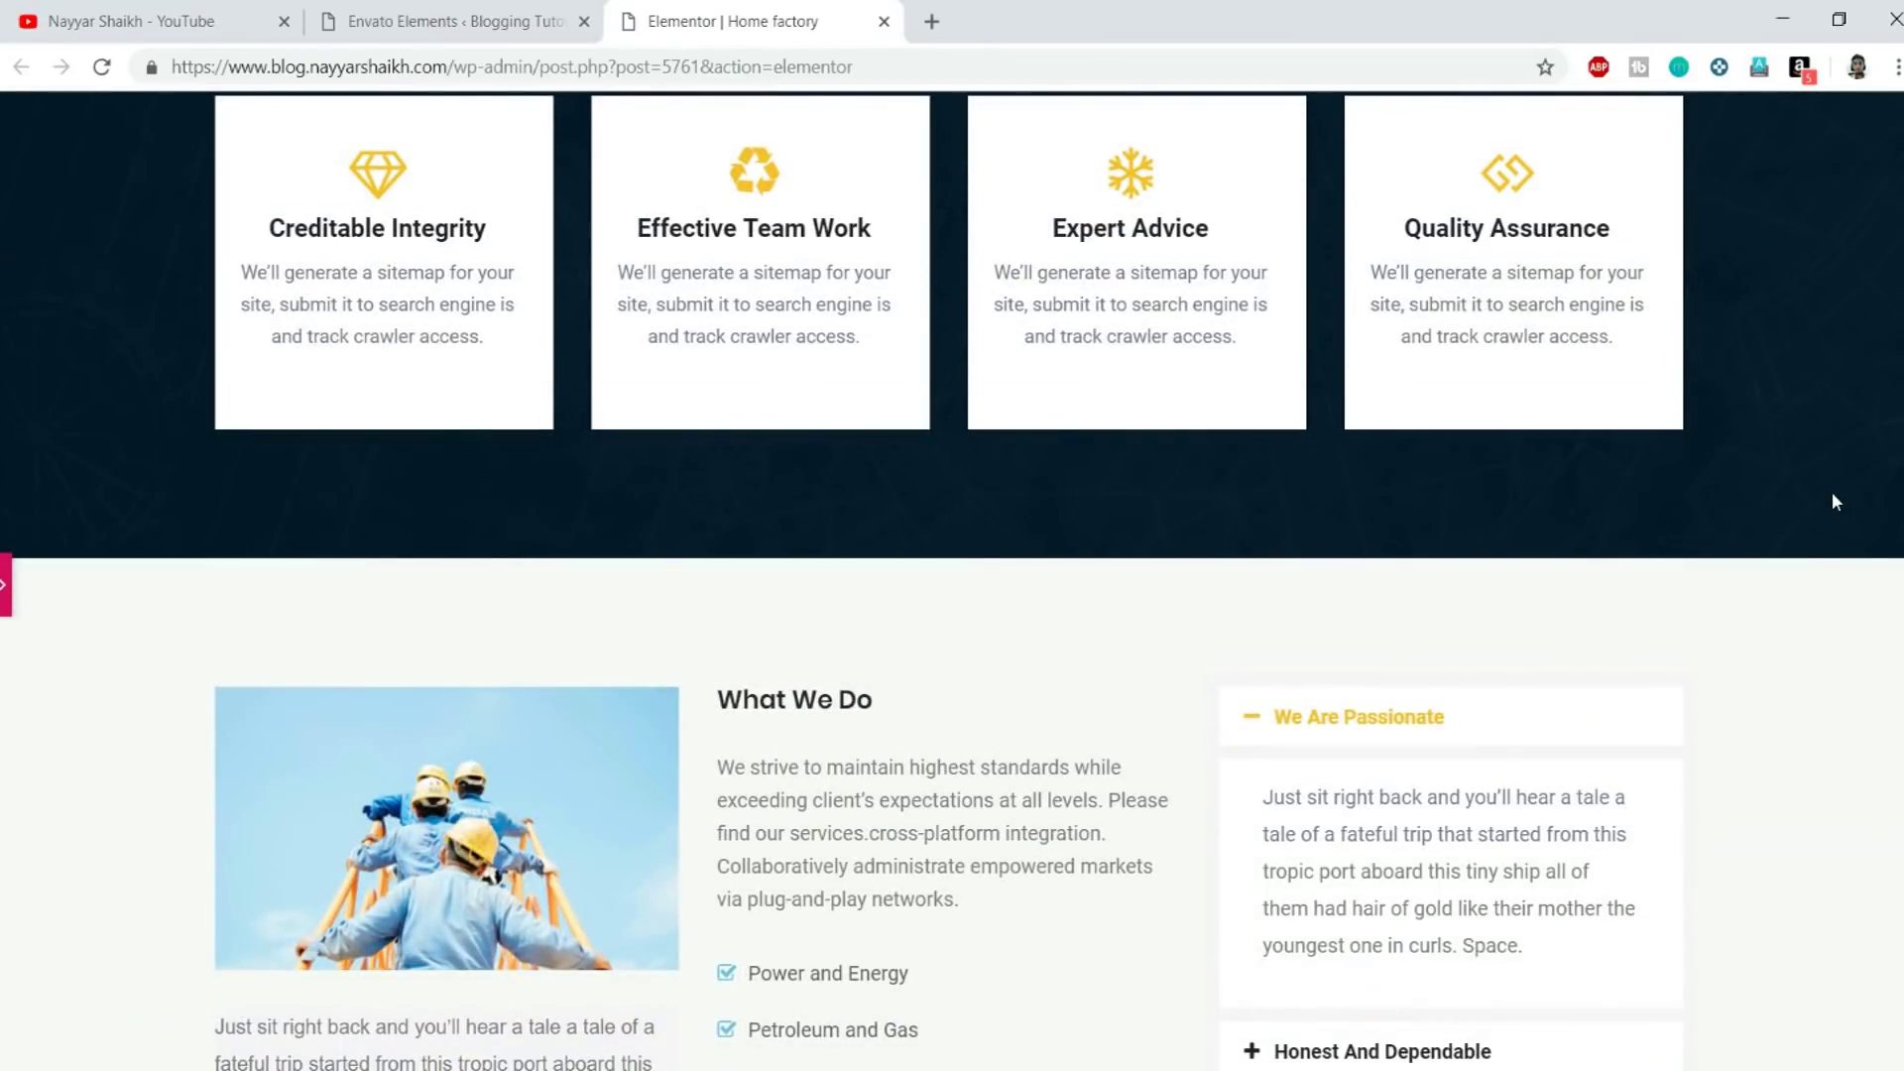
scroll(1831, 491, down, 12)
scroll(1819, 580, down, 7)
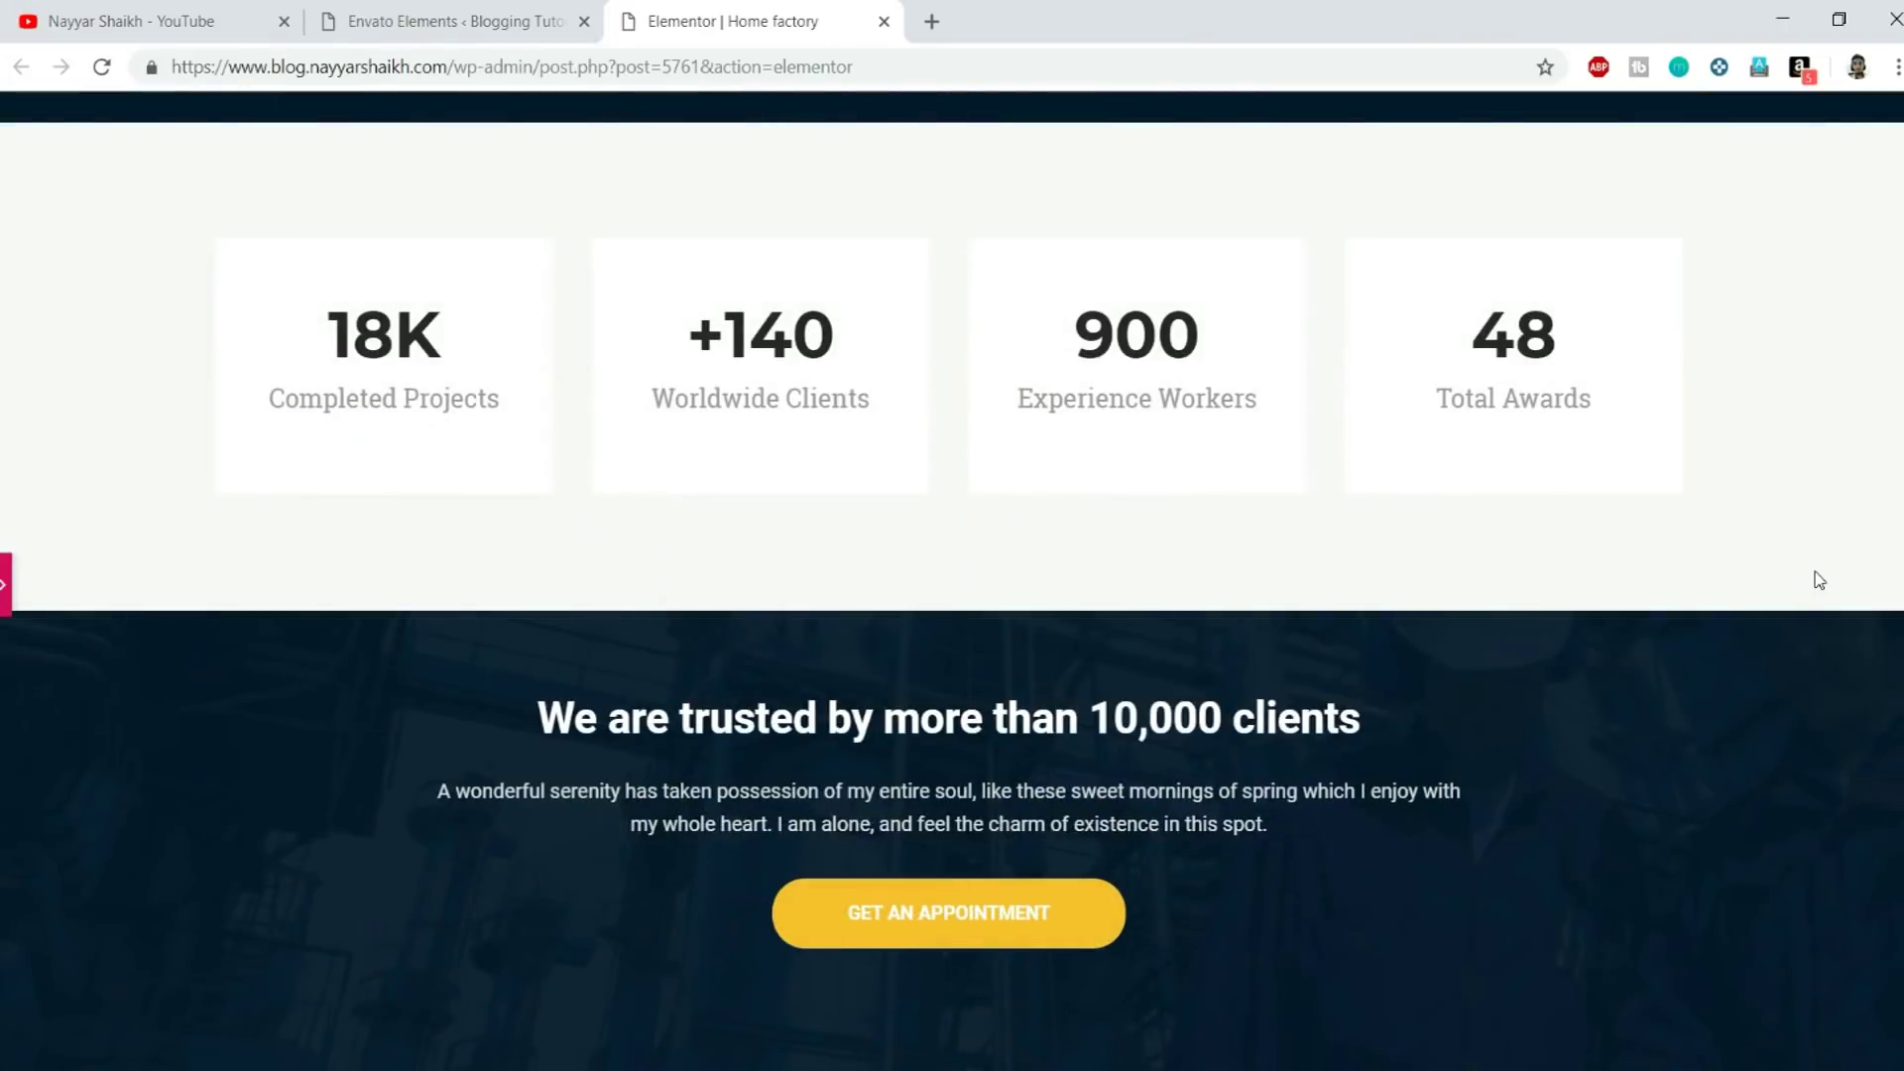
key(Home)
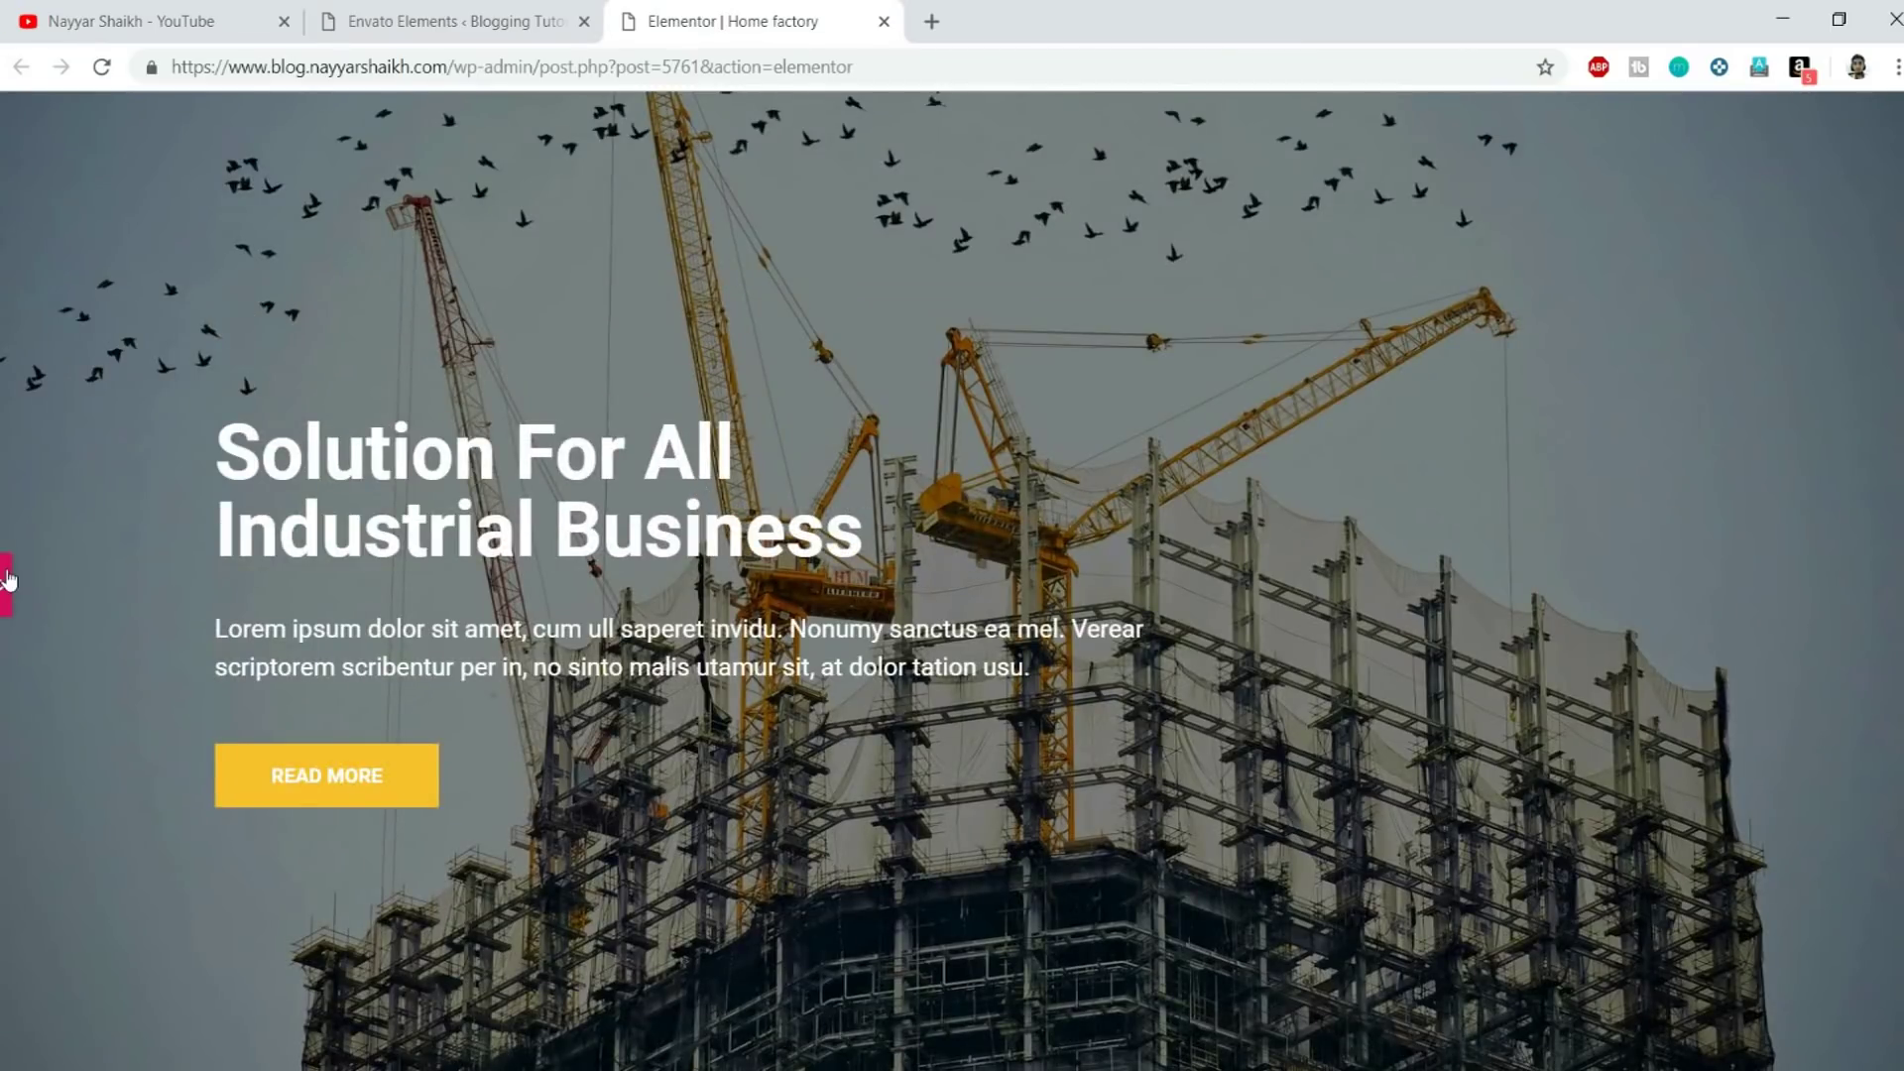
click(8, 584)
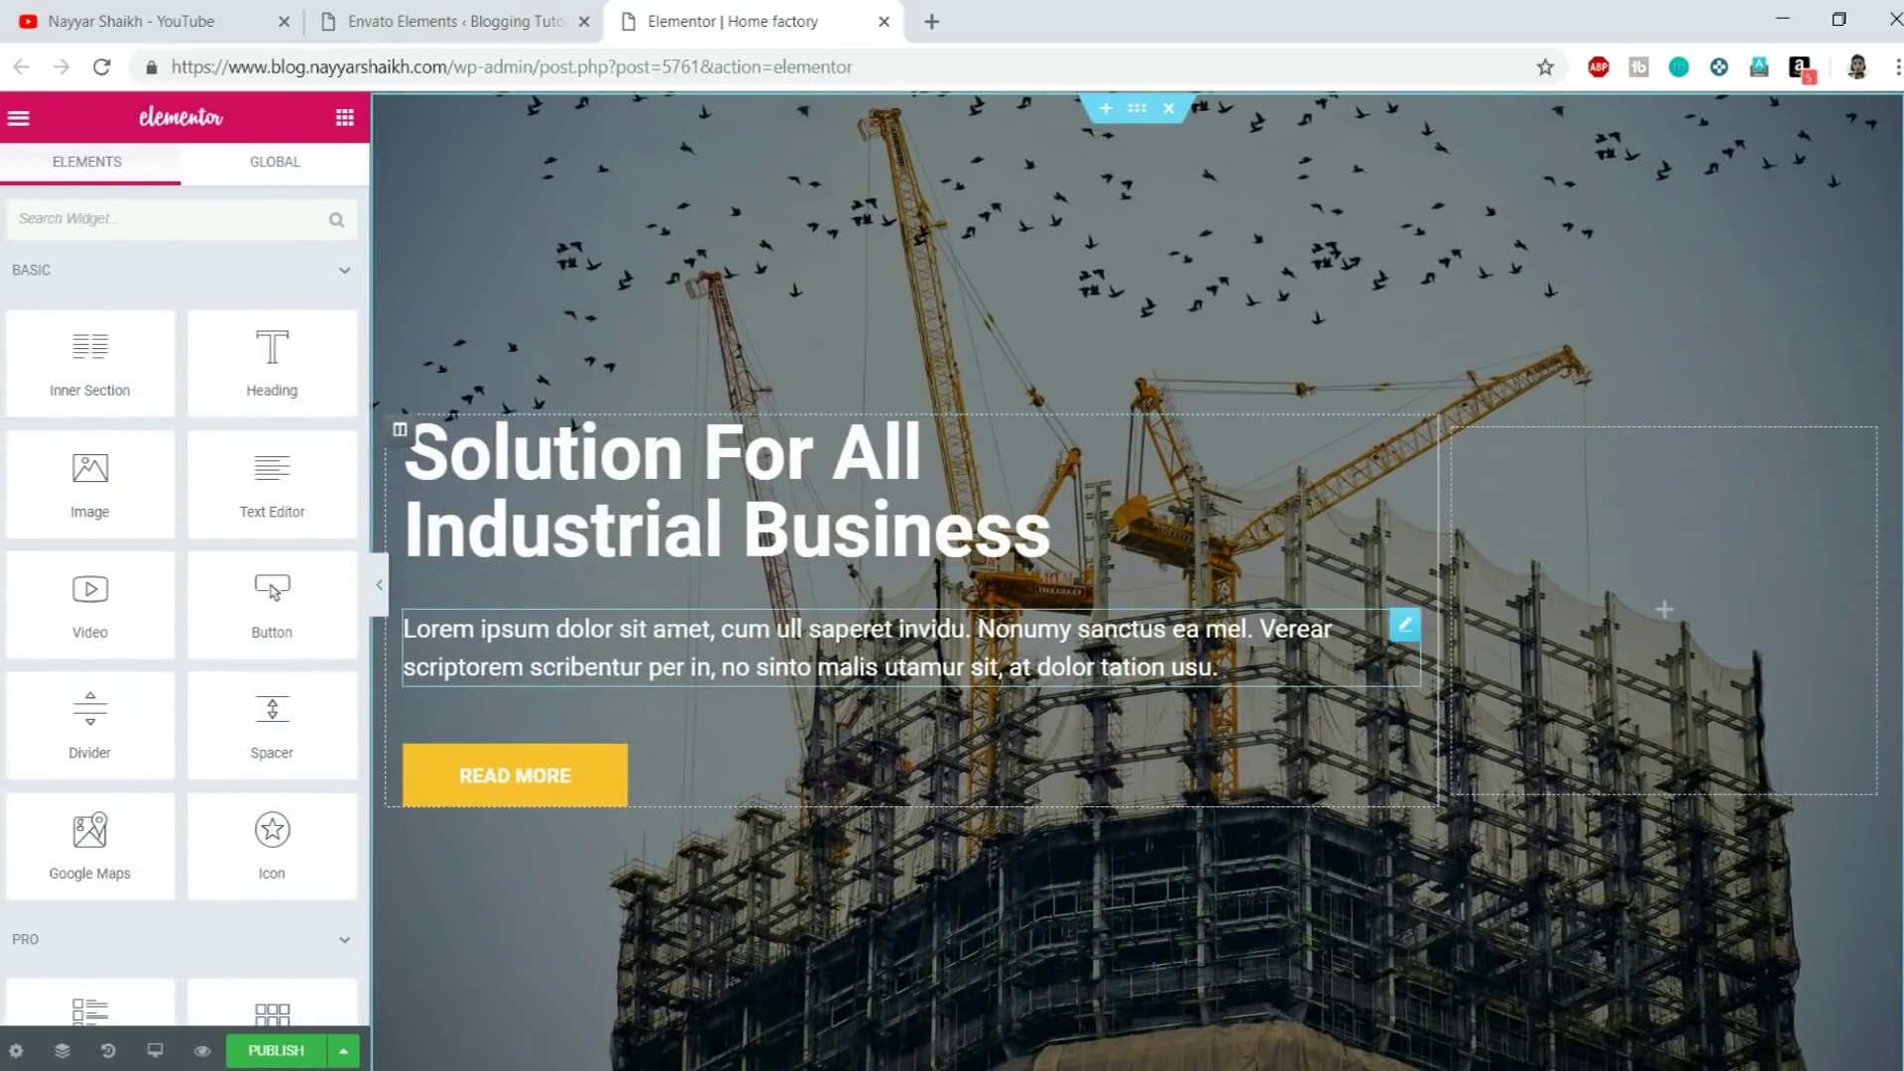
scroll(614, 725, down, 7)
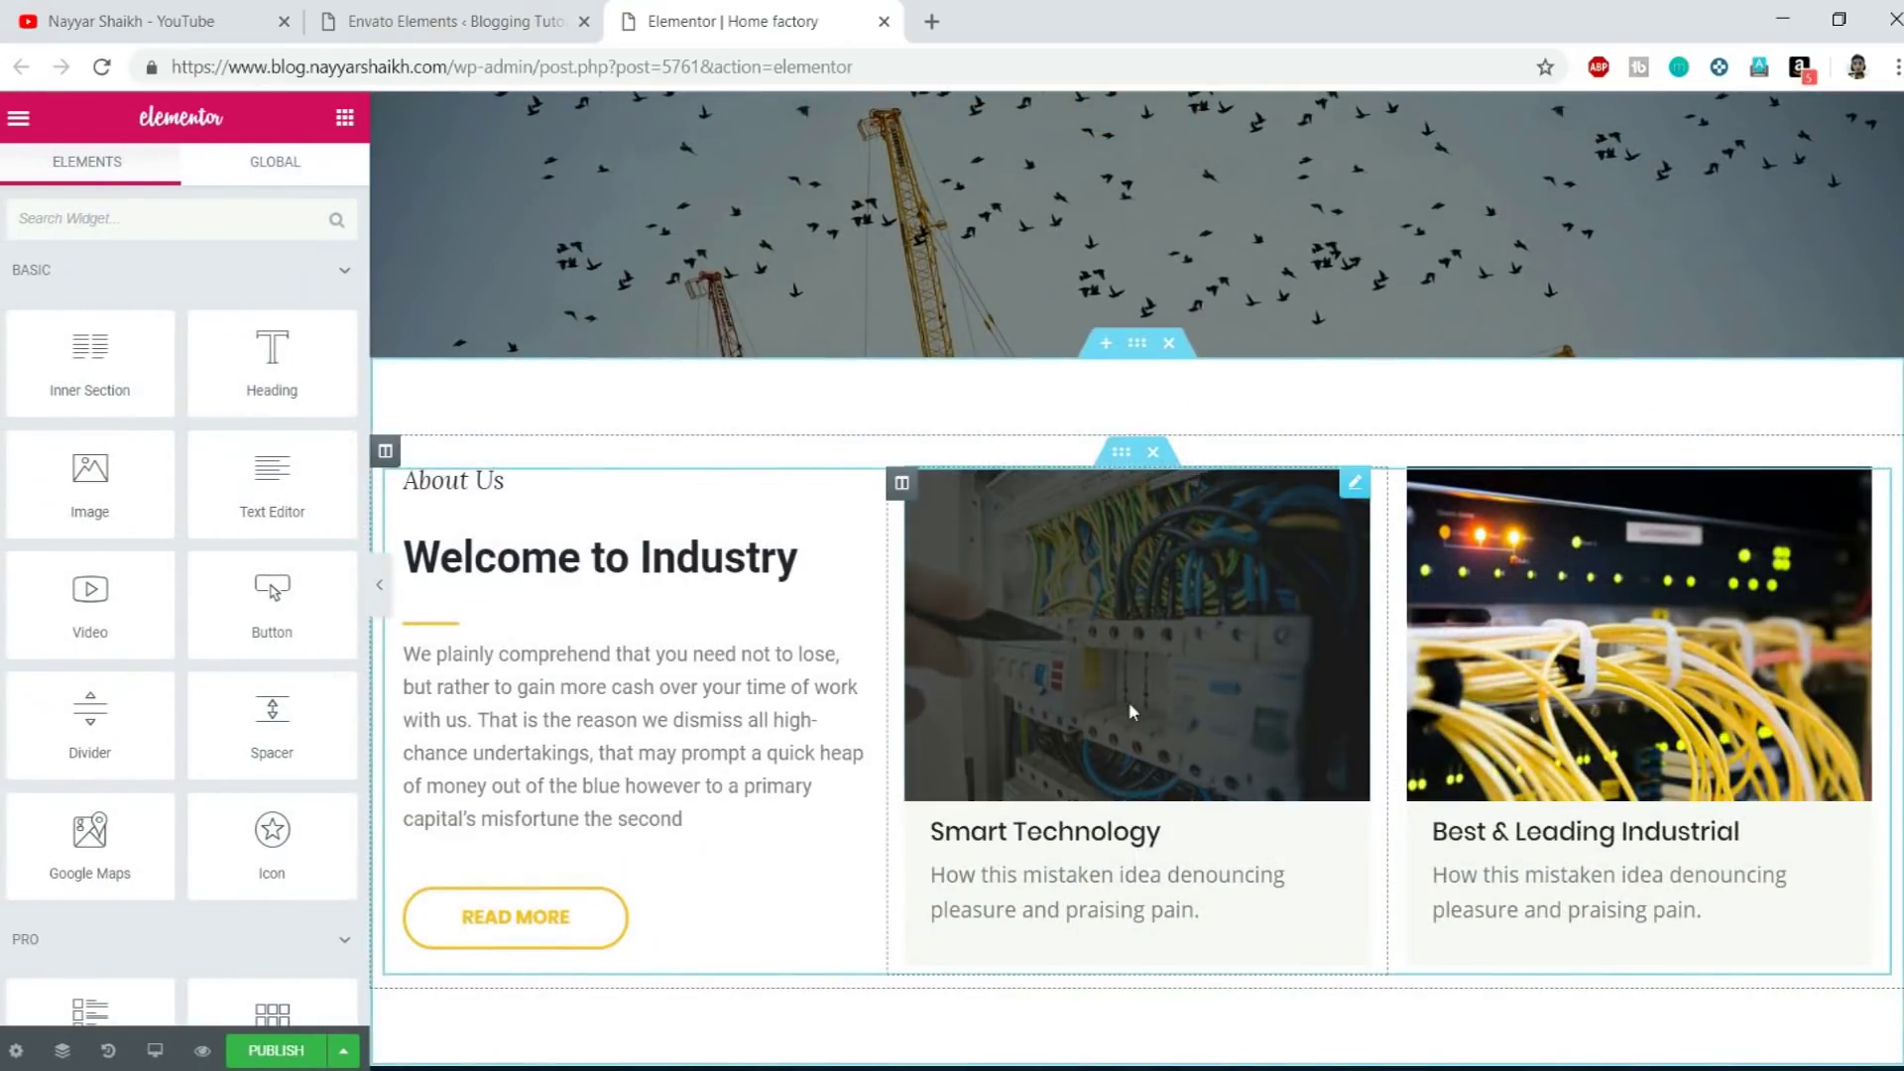
Return to the Envato Elements tab showing the Factory Home 1 template
scroll(1574, 660, down, 8)
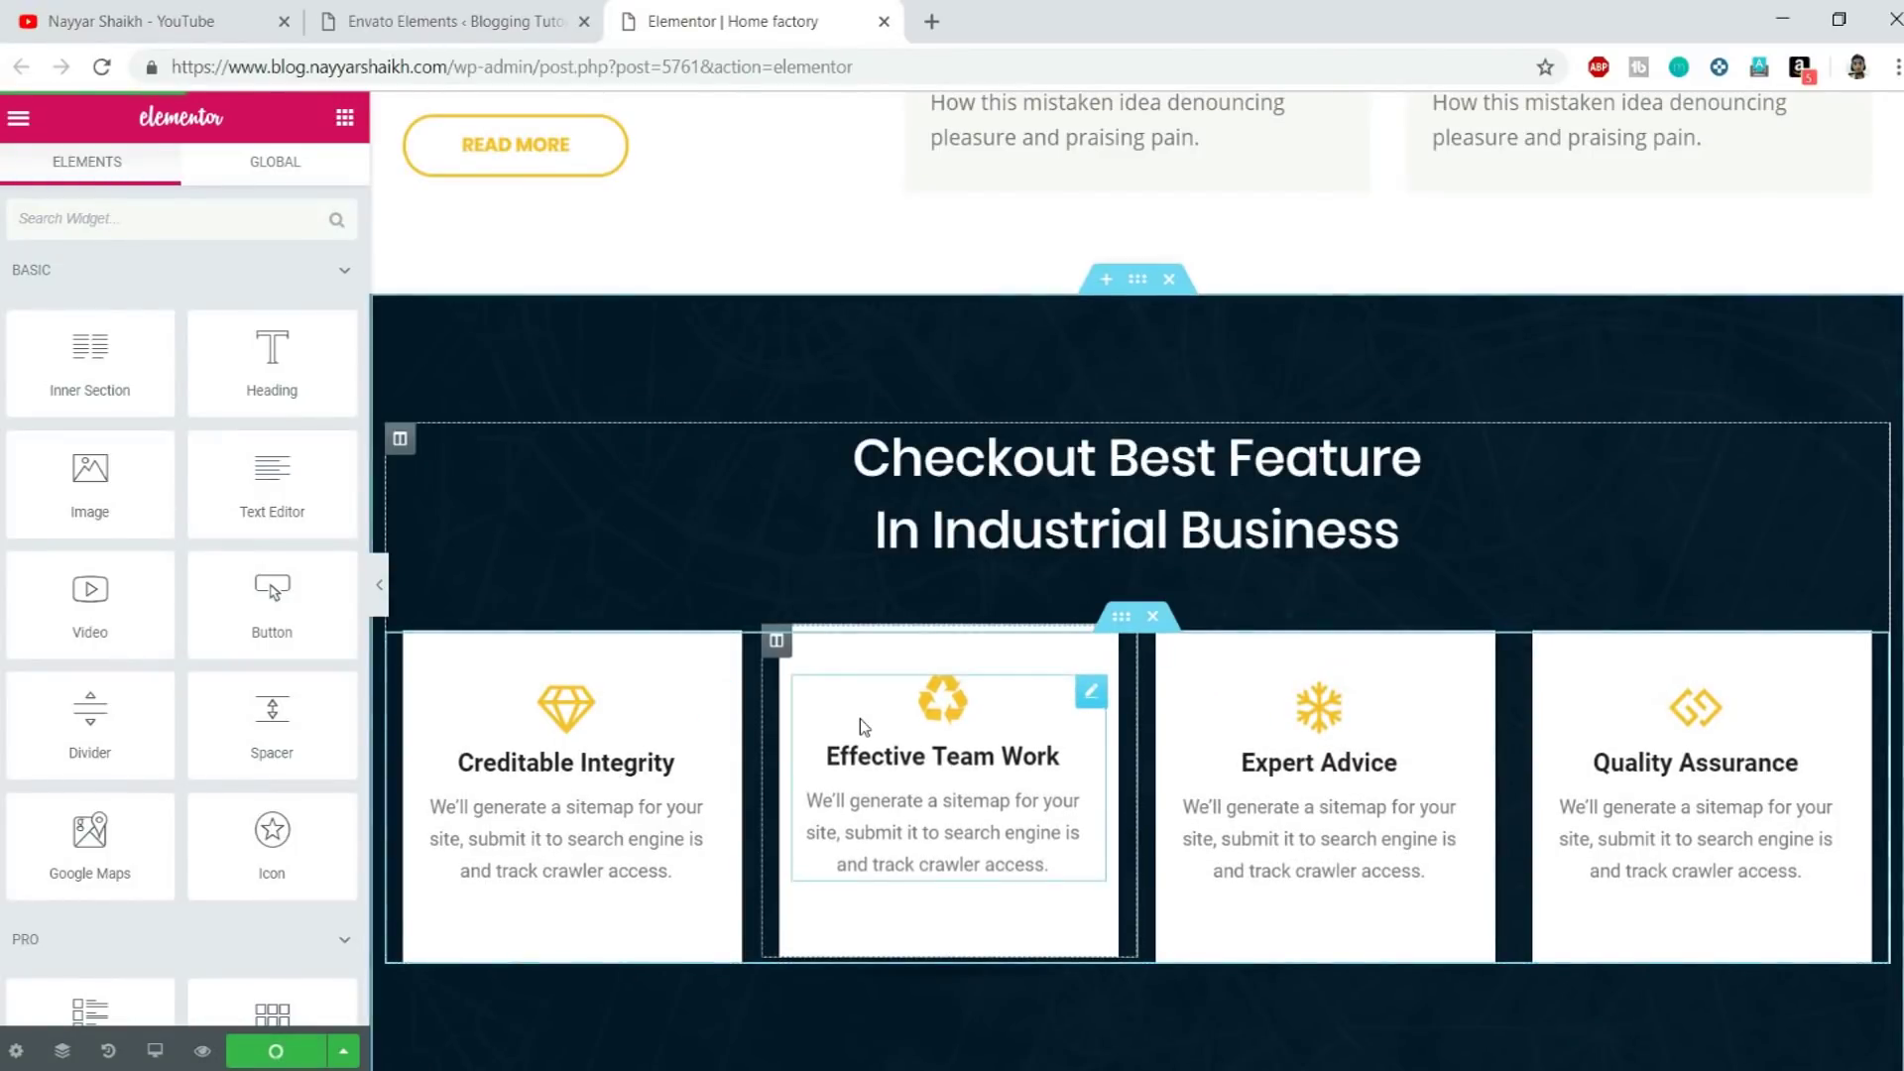
click(456, 20)
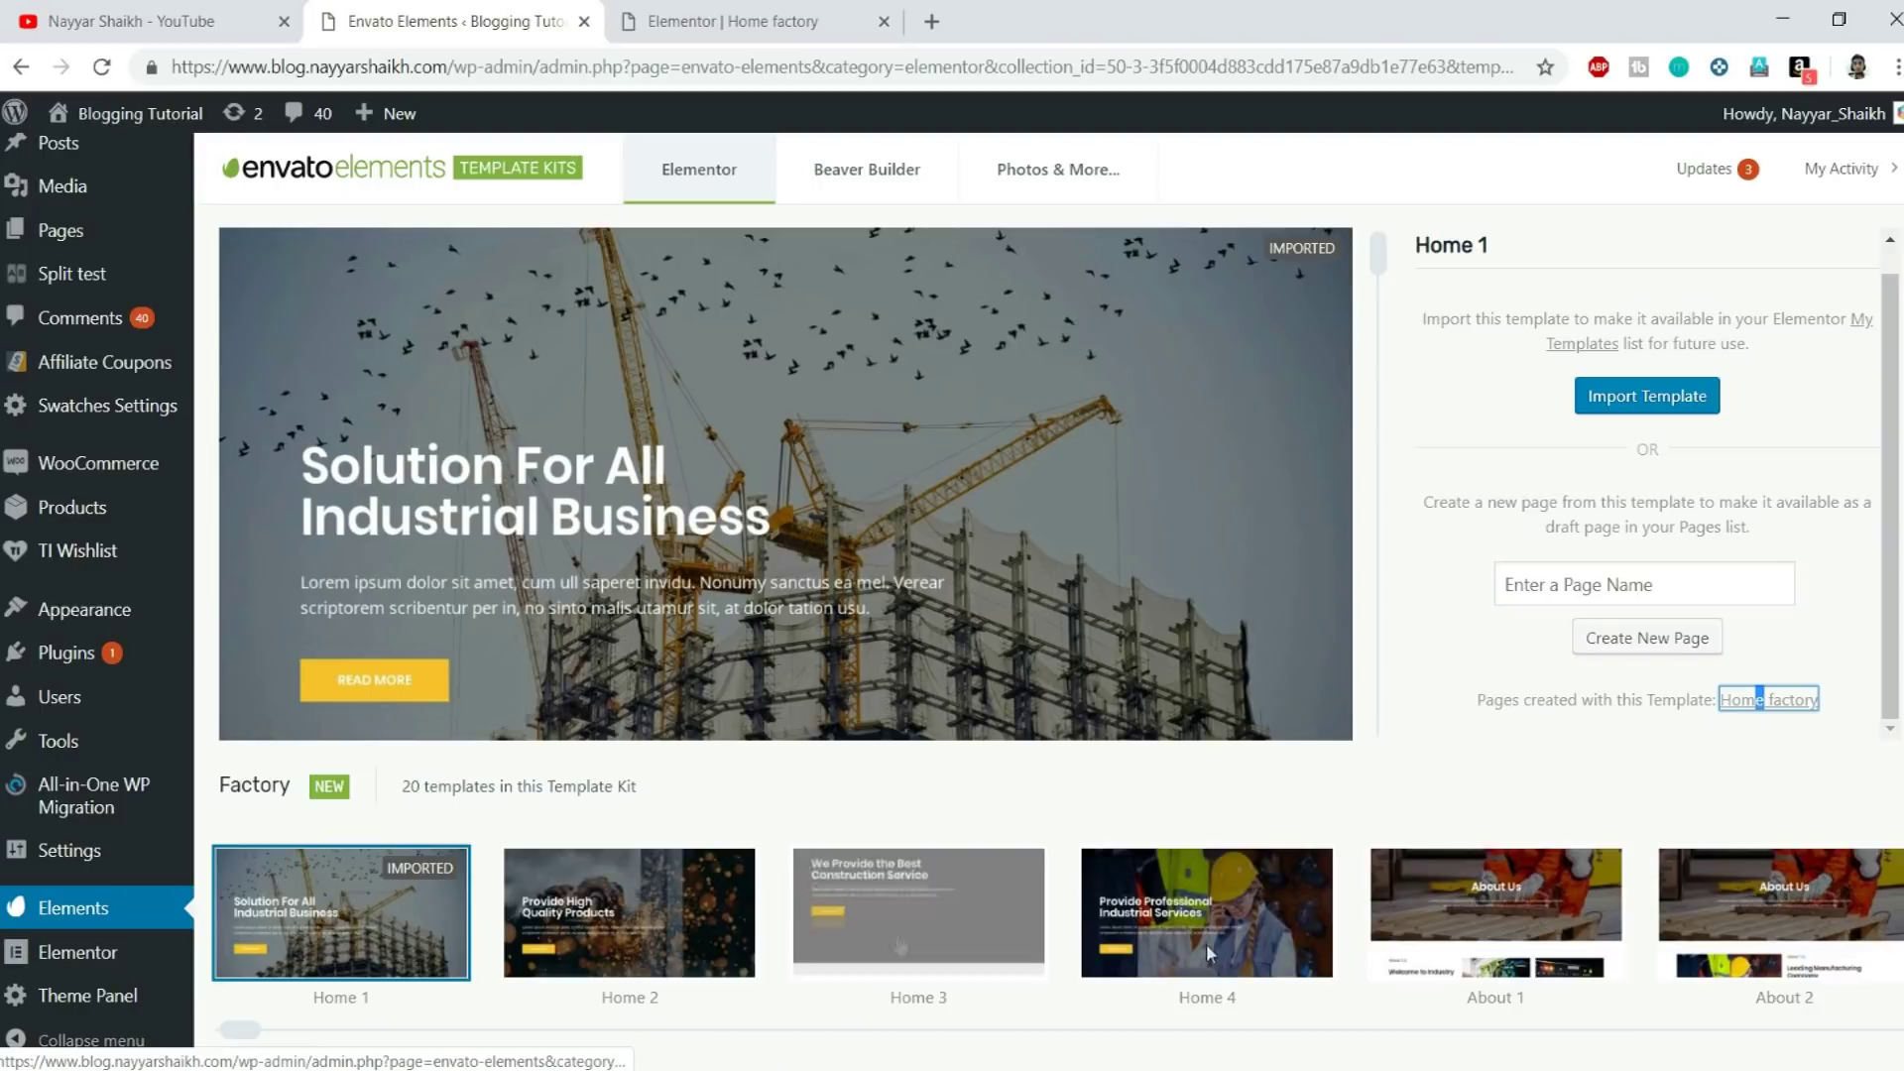
Create an 'About Factory' page from the Factory kit's About 1 template and open it in Elementor
drag(243, 1040, 626, 1037)
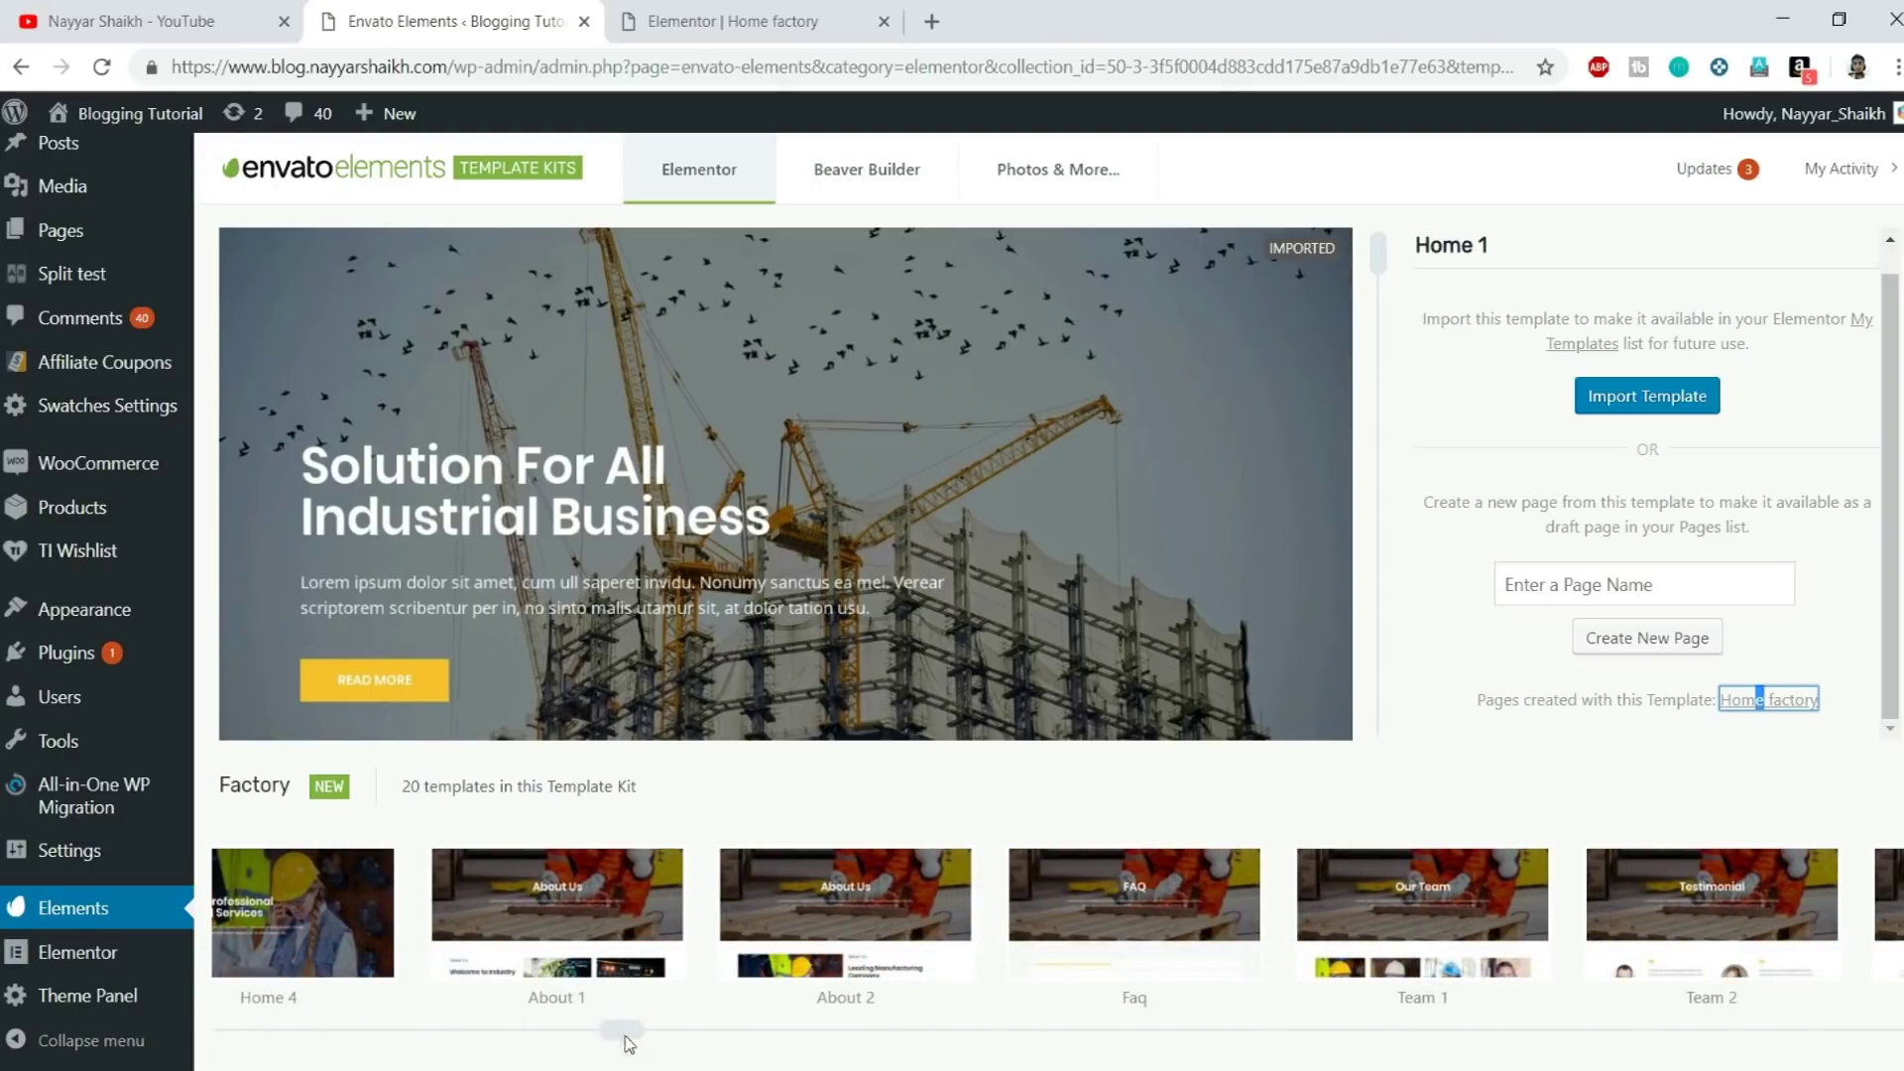
click(605, 904)
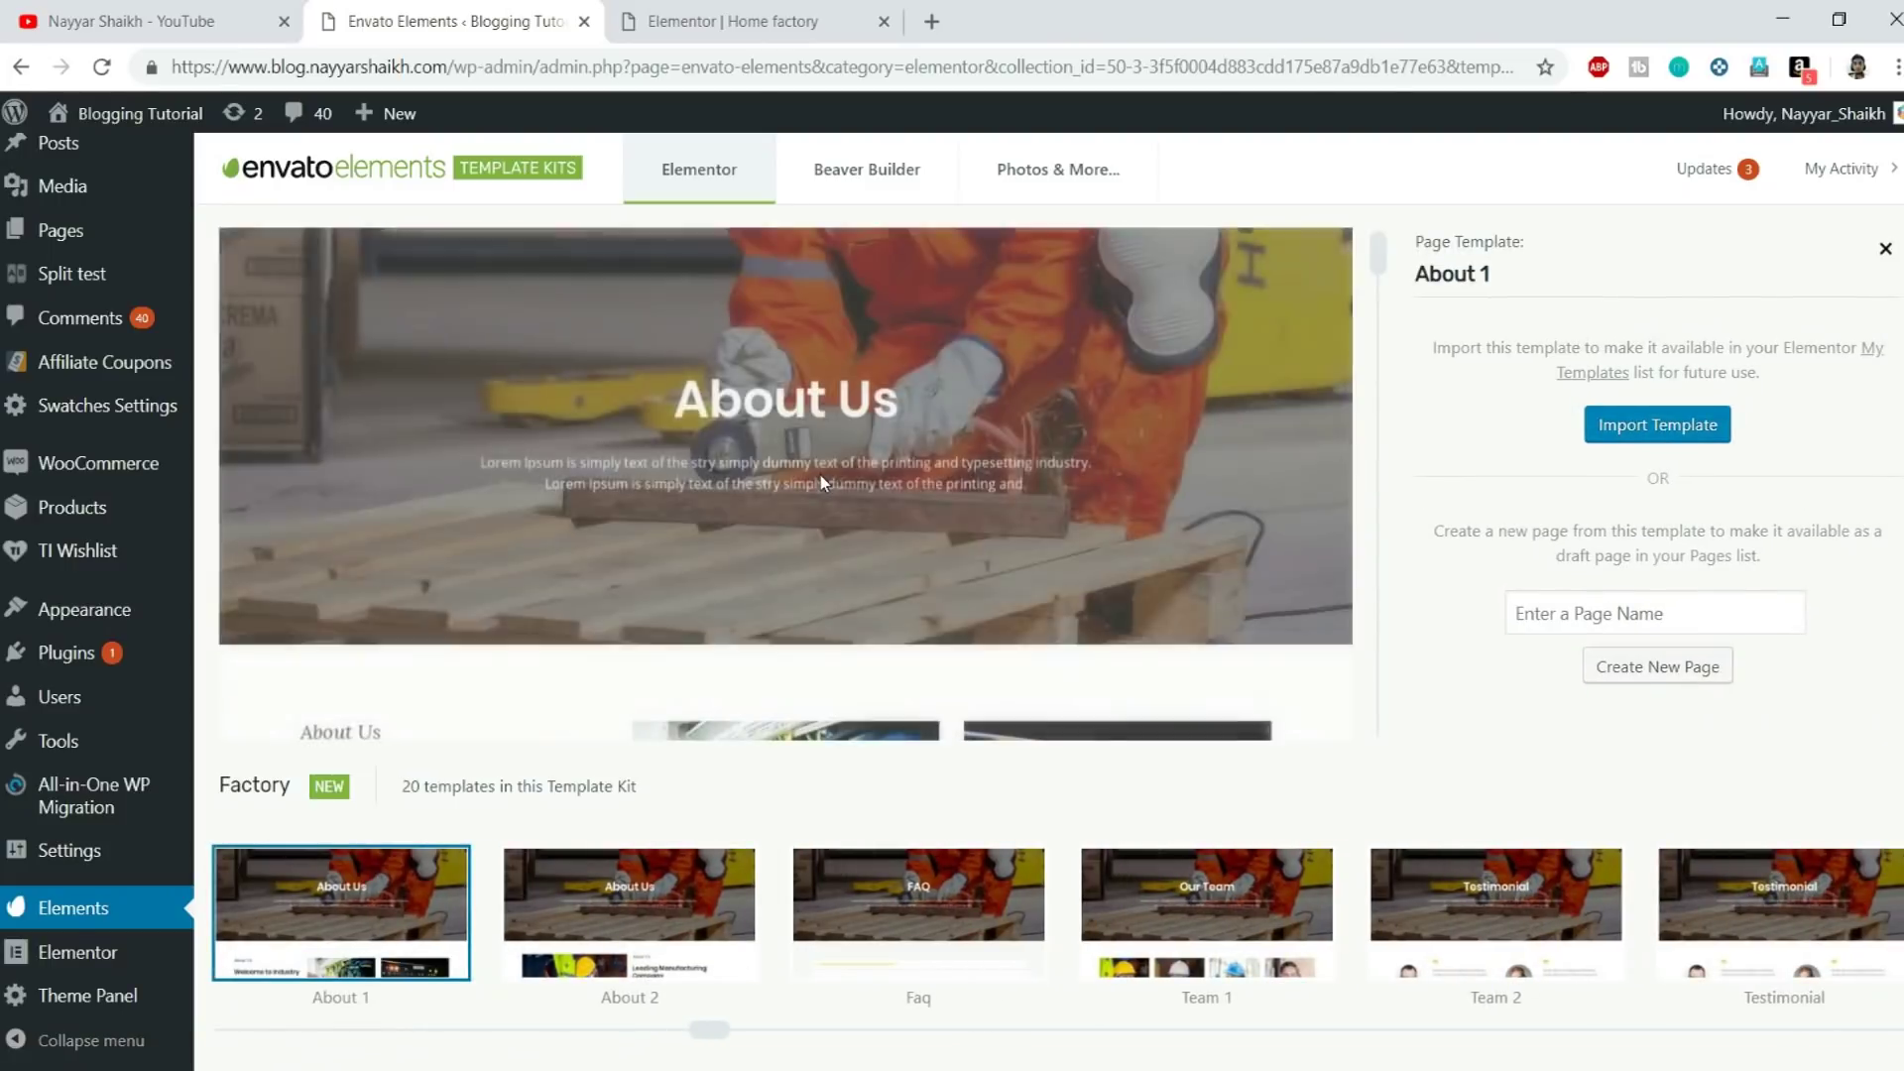
scroll(843, 486, down, 10)
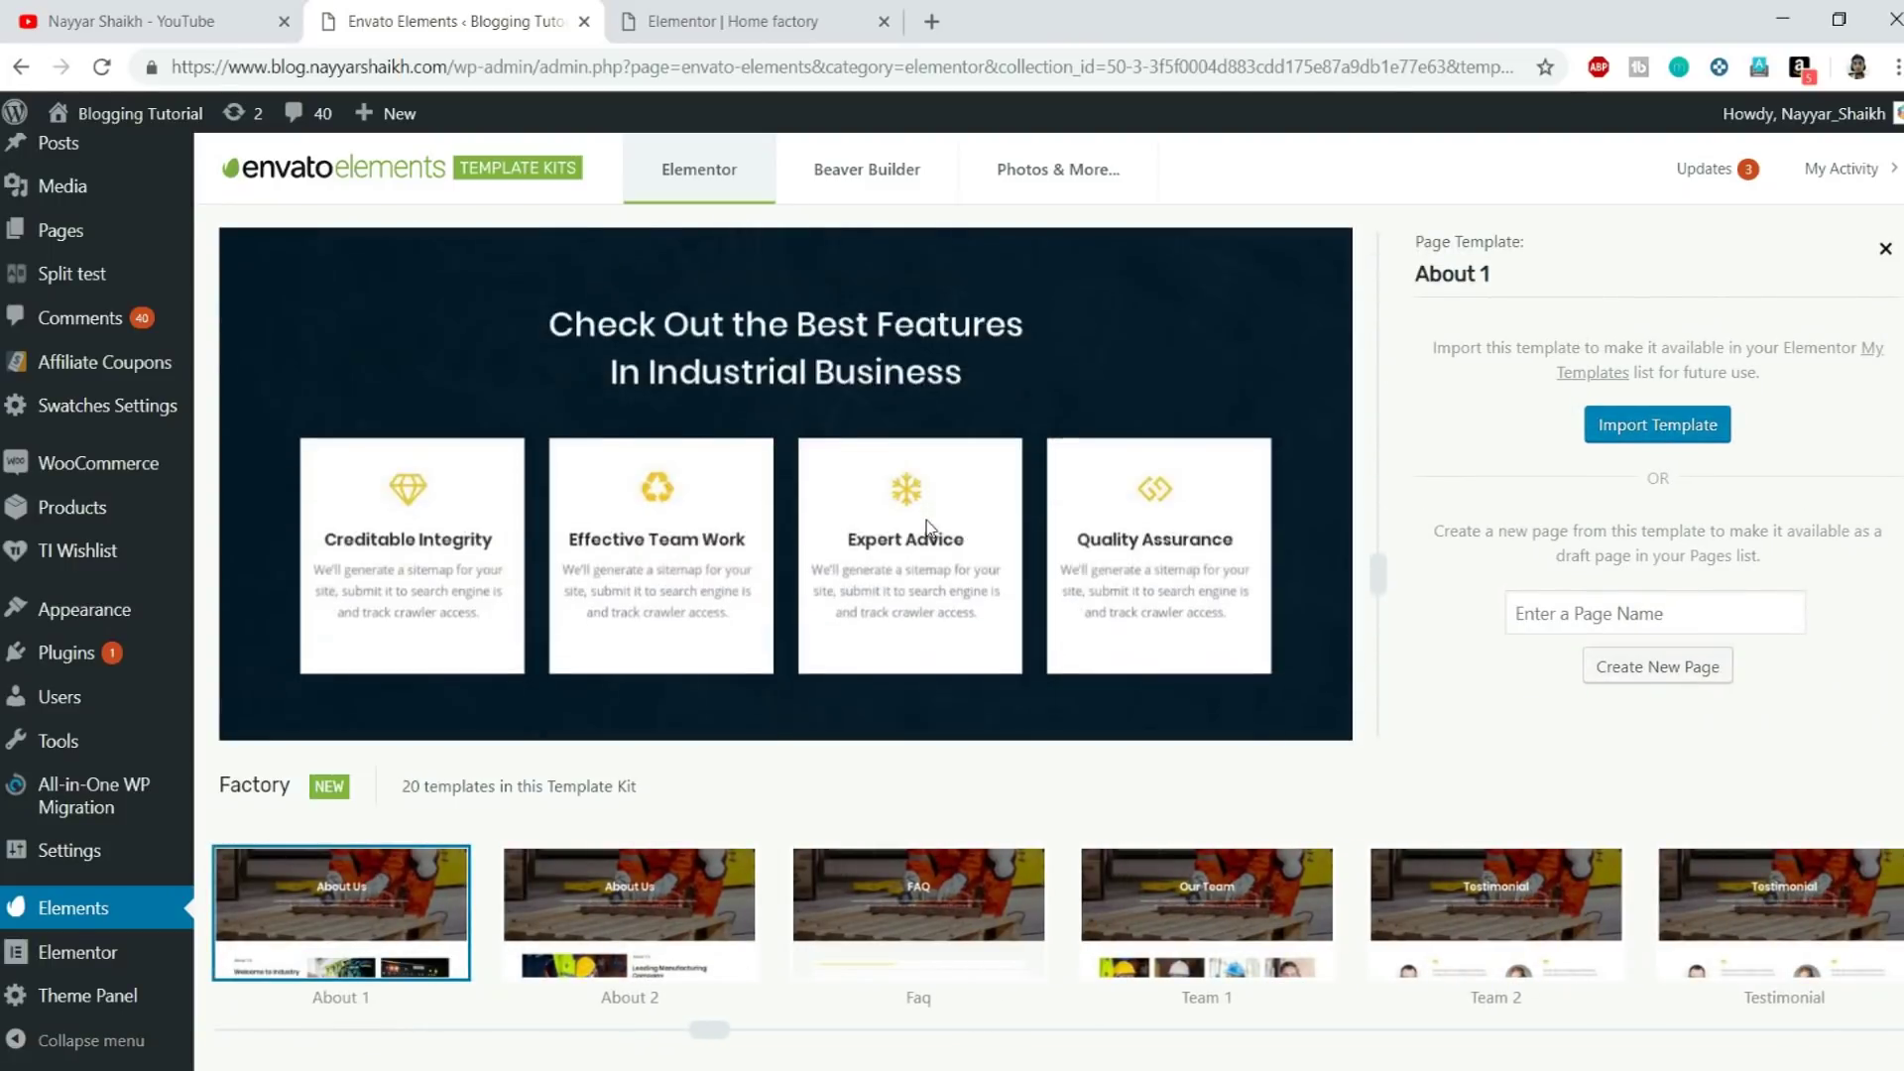
scroll(926, 520, down, 5)
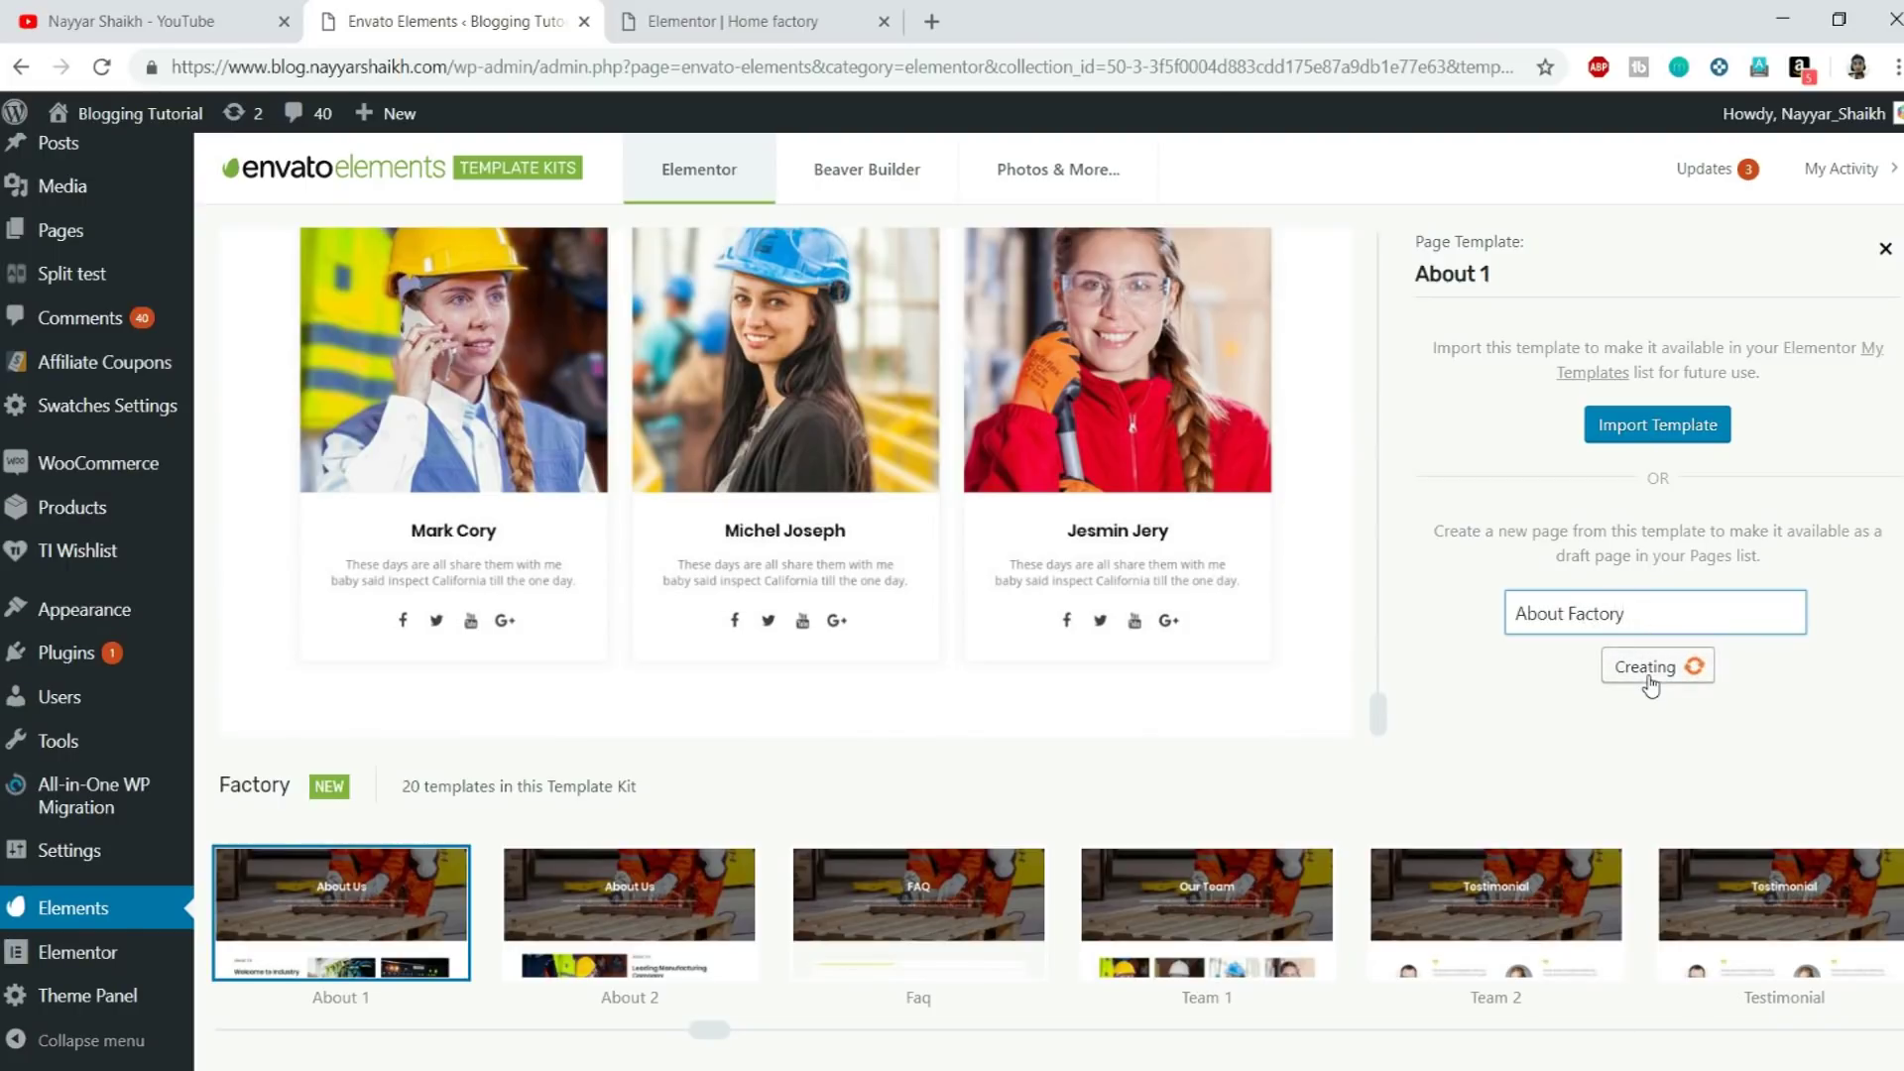
click(1777, 731)
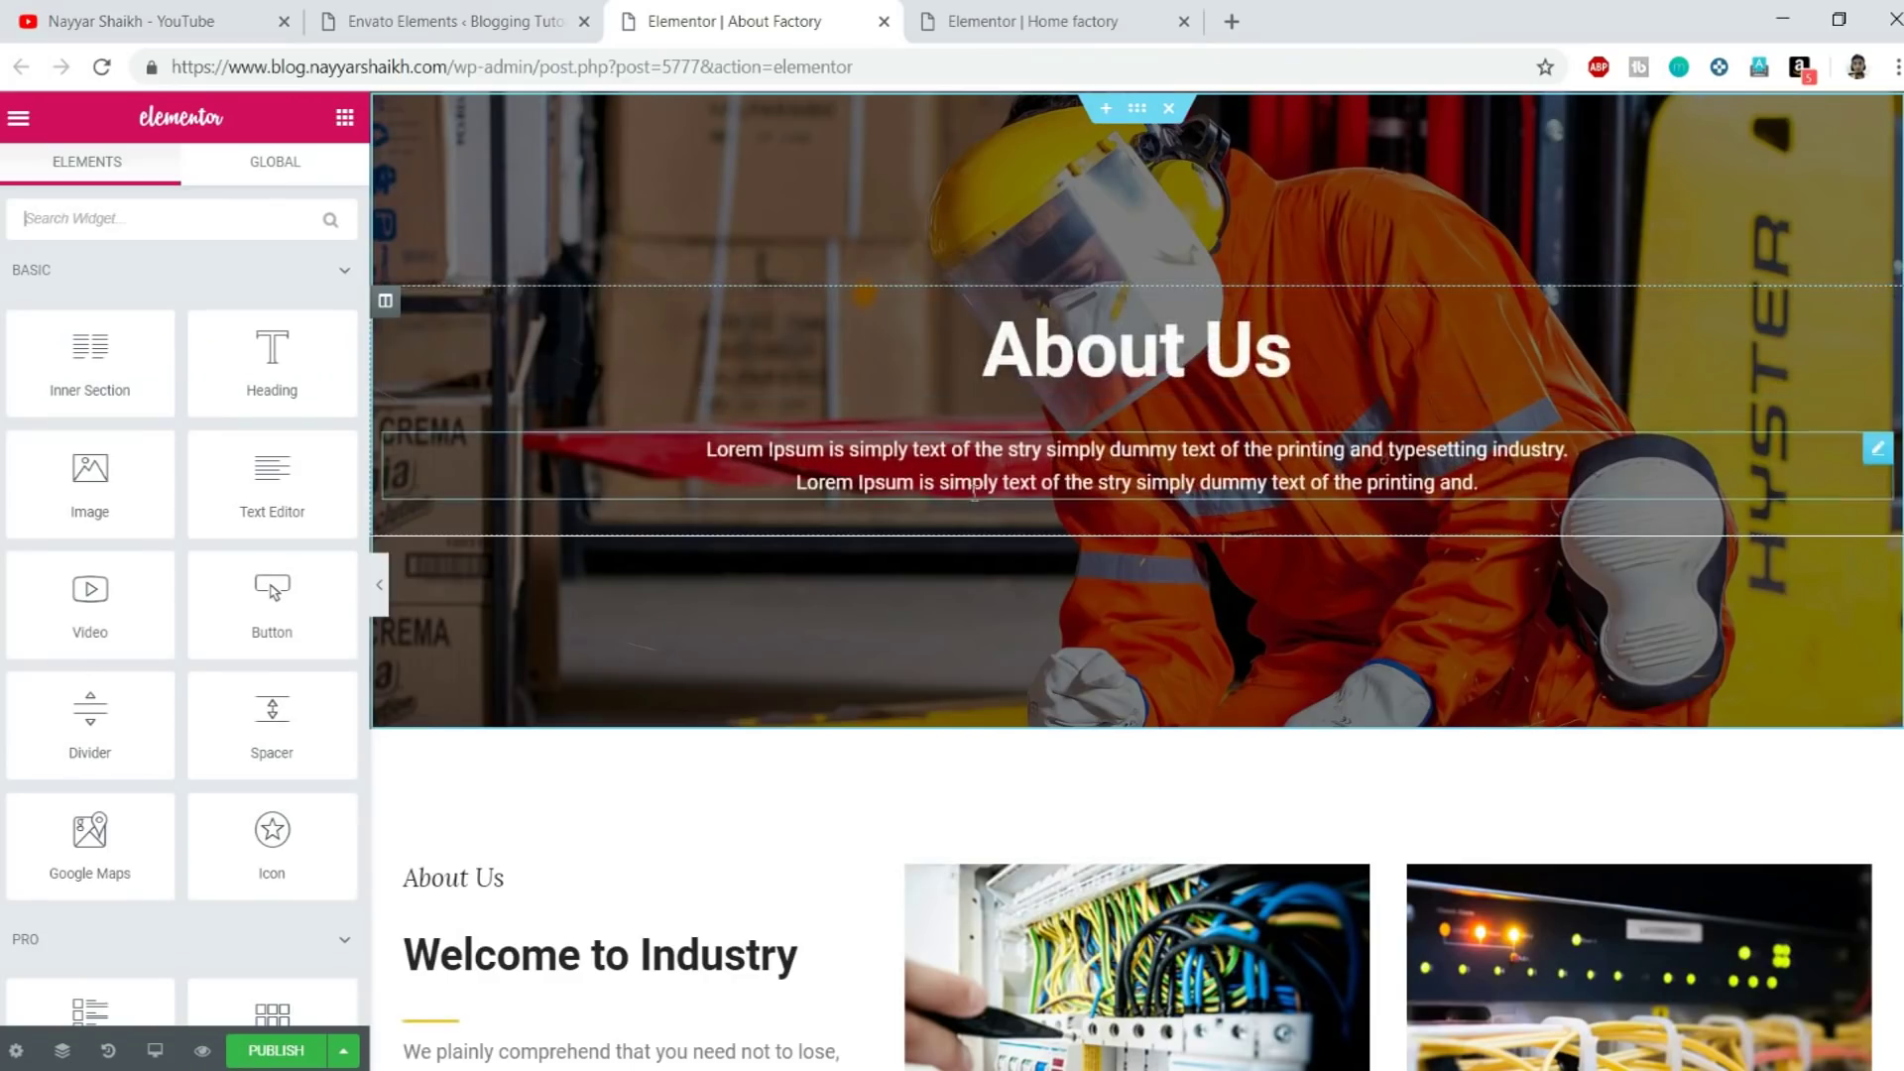
Scroll the About Factory preview, then glance over the Home factory editor
scroll(914, 480, down, 10)
scroll(914, 480, up, 4)
click(972, 20)
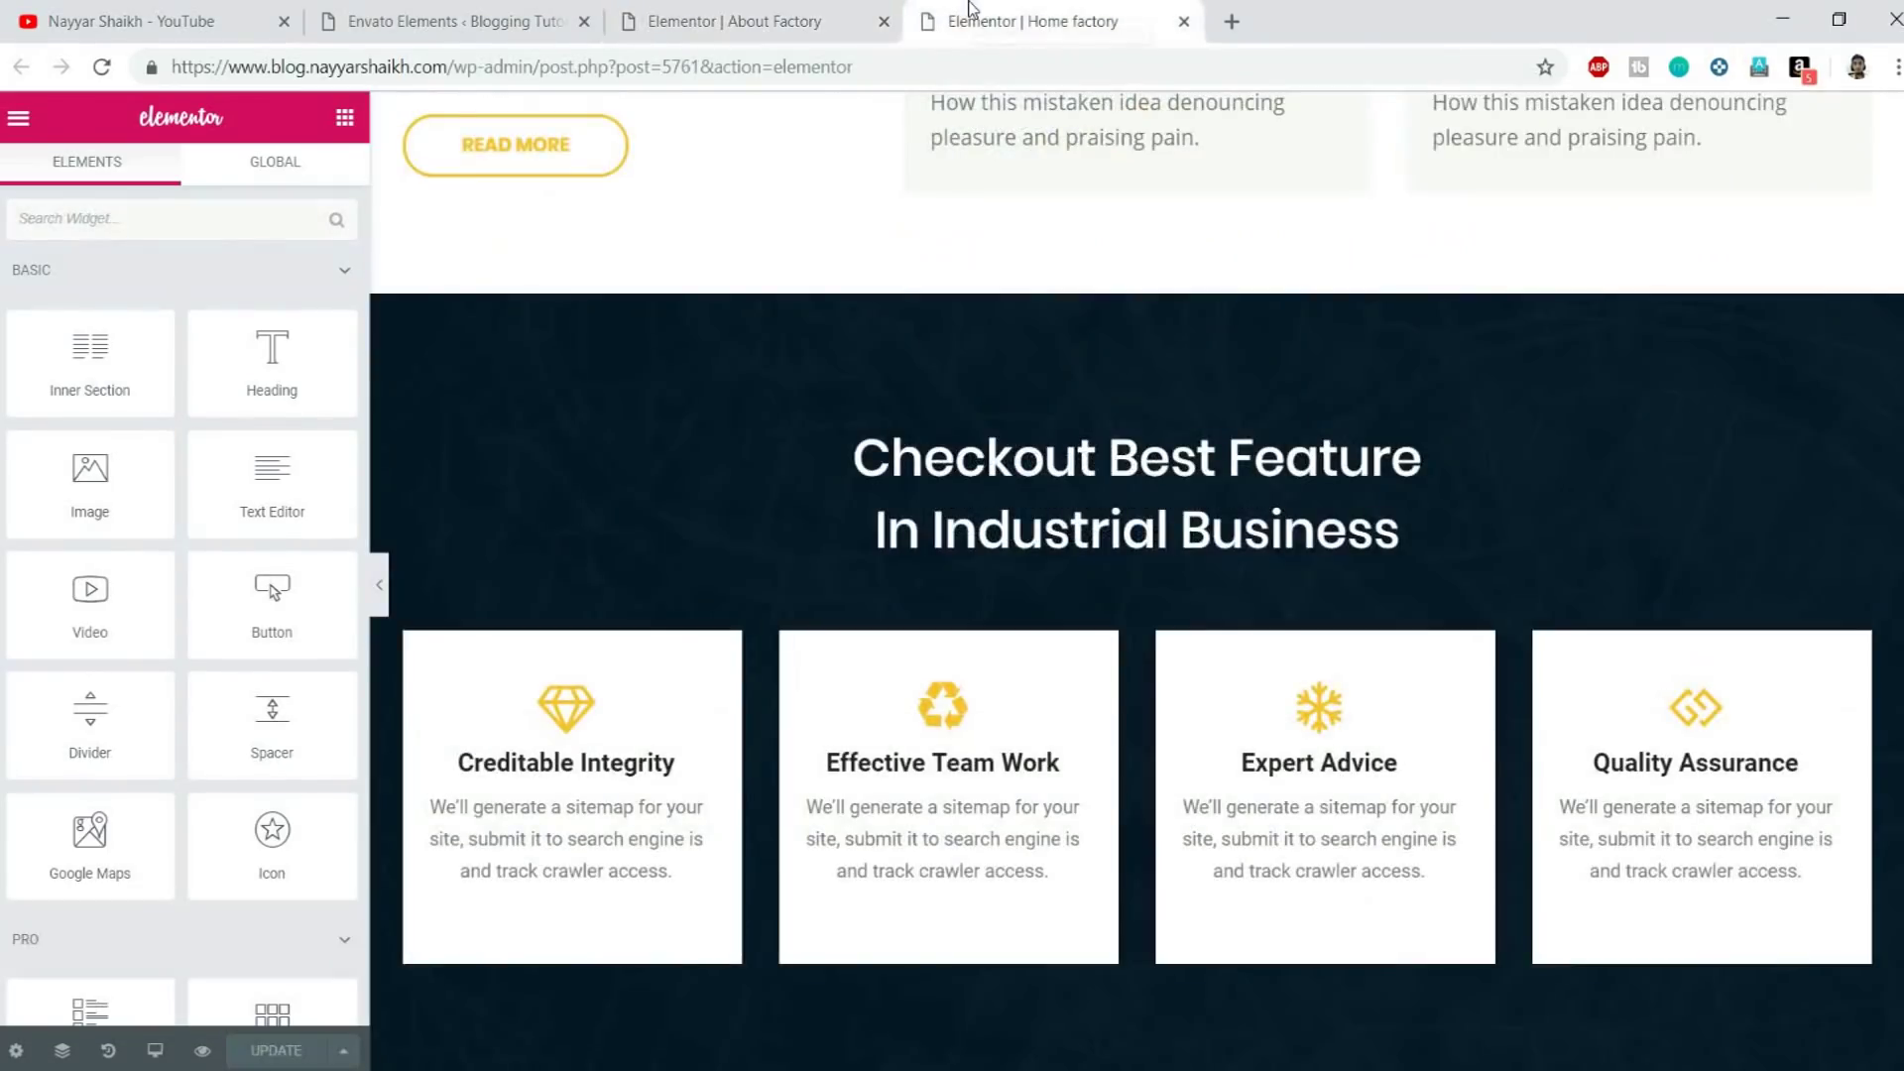
scroll(842, 377, up, 10)
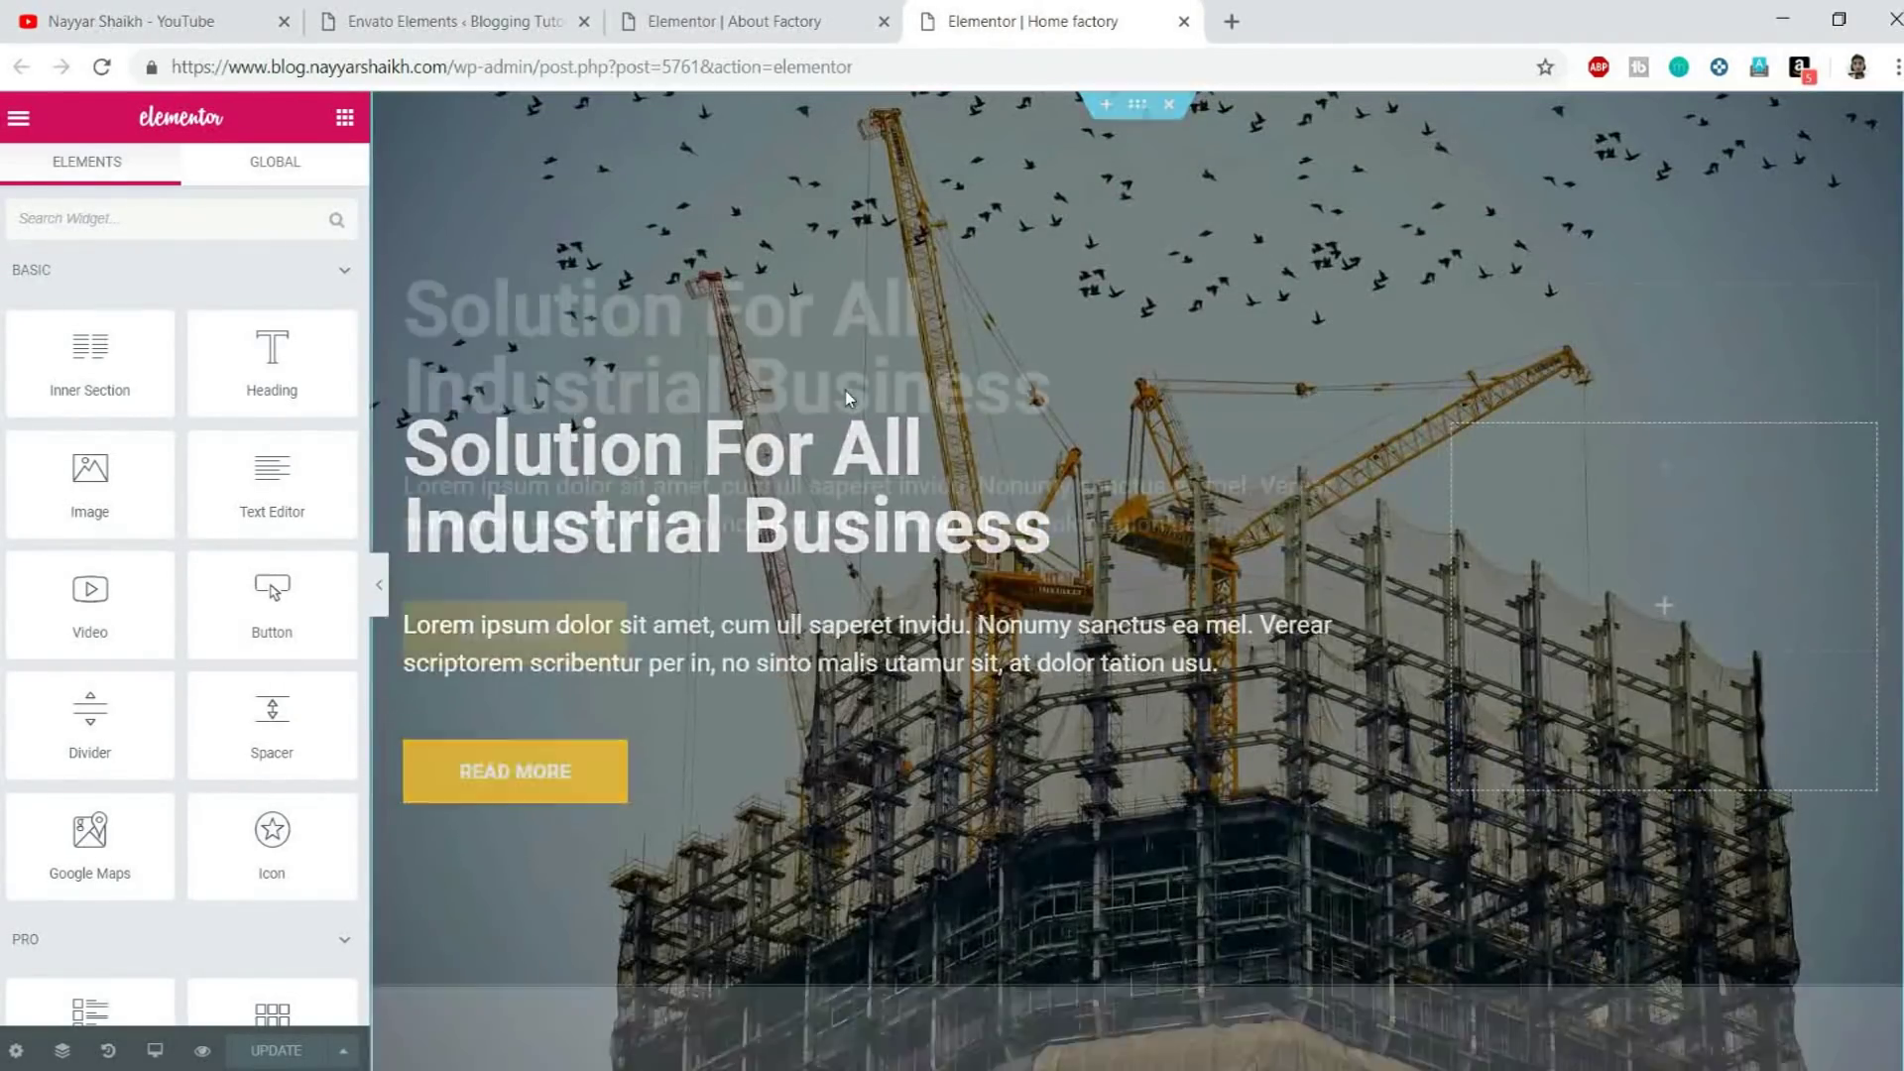
scroll(845, 391, down, 6)
Scroll through the About Factory editor to review its imported About 1 layout
key(ctrl+shift+Tab)
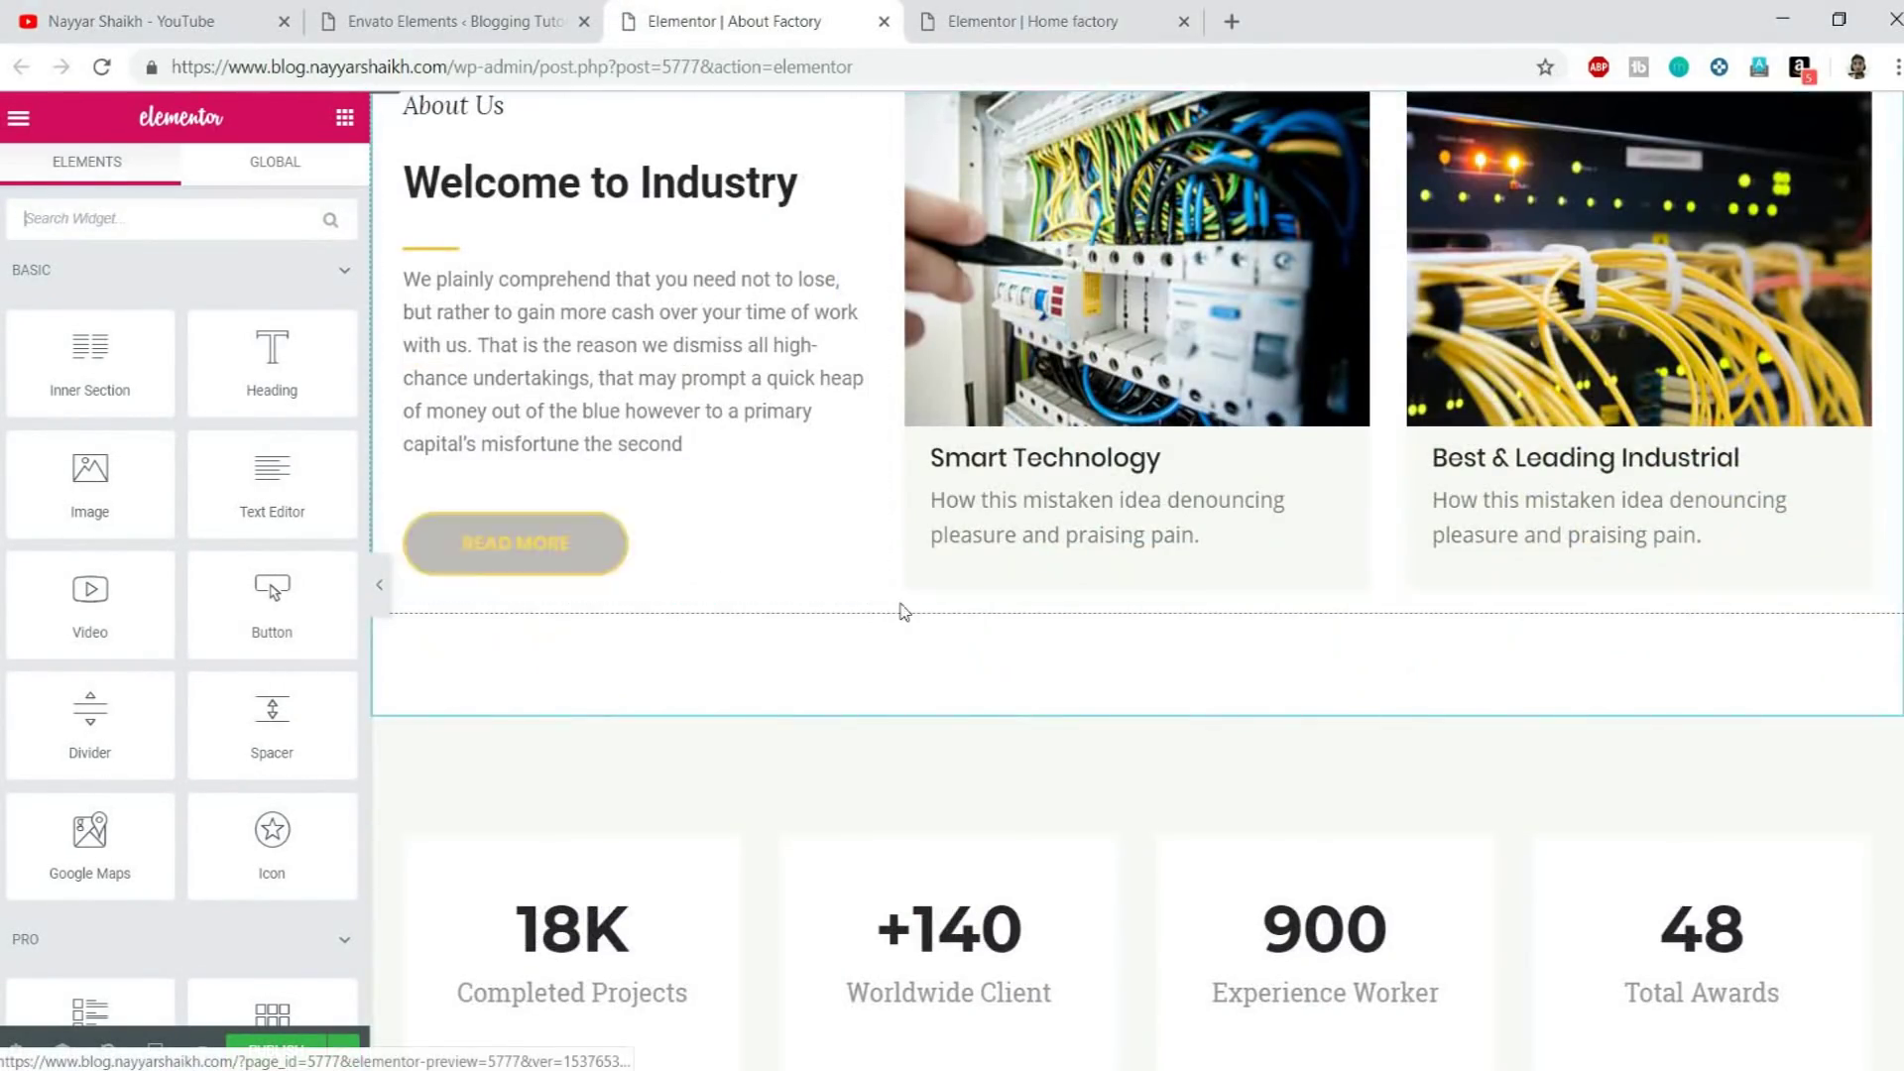
scroll(897, 608, down, 13)
scroll(1317, 602, down, 12)
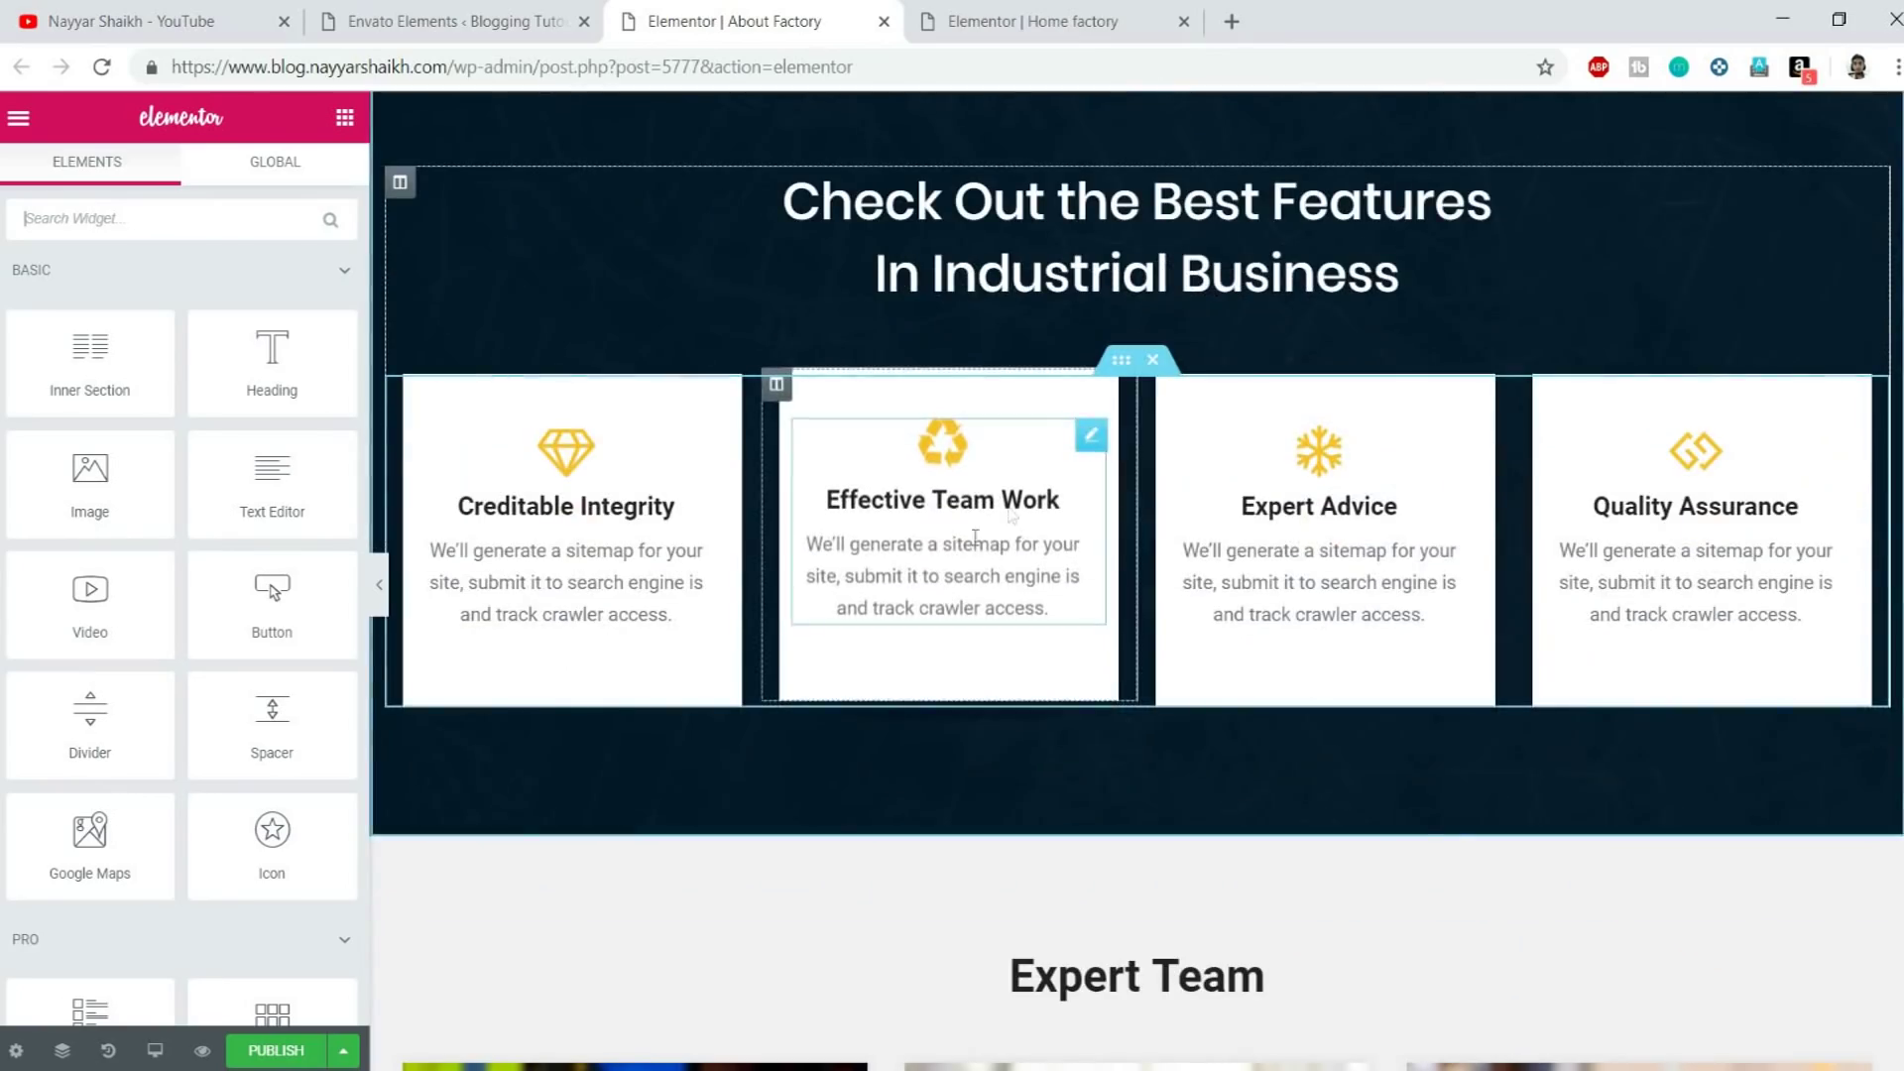
scroll(1570, 564, down, 4)
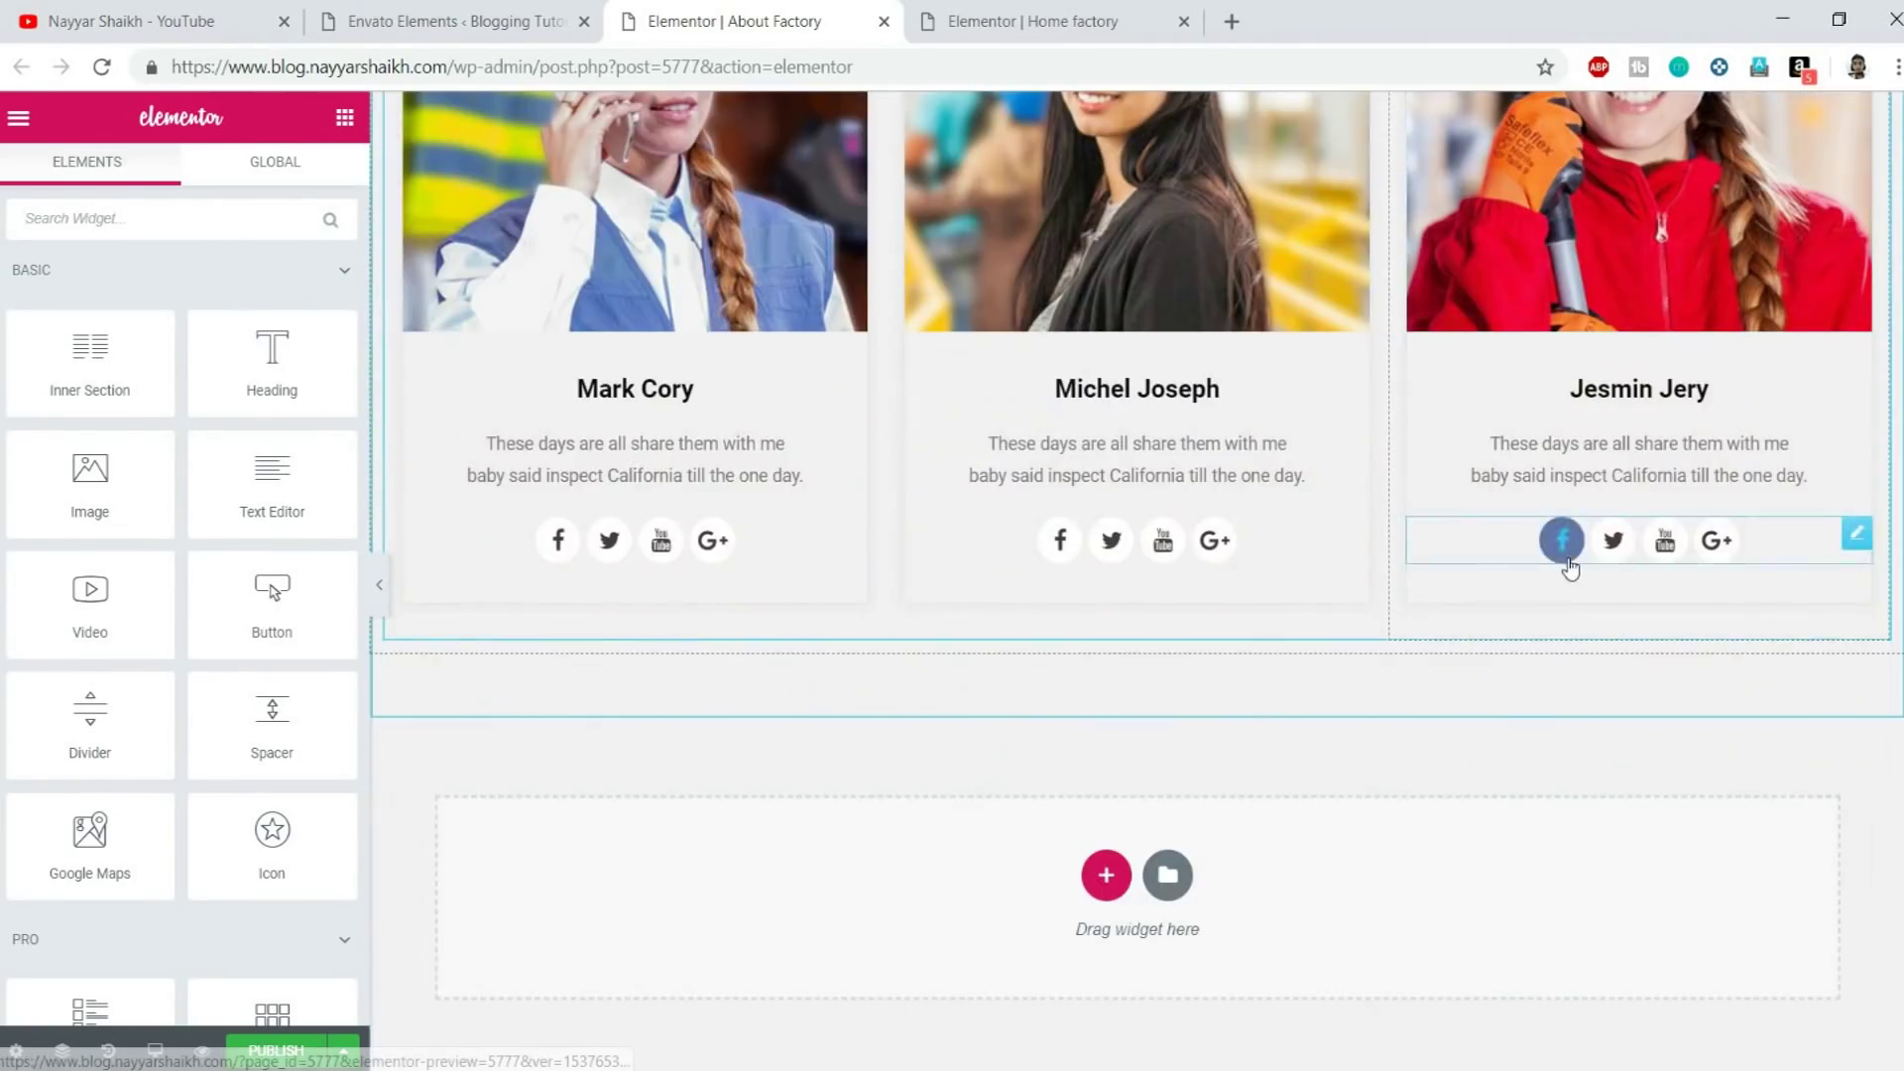
scroll(1568, 684, up, 18)
scroll(1572, 686, up, 11)
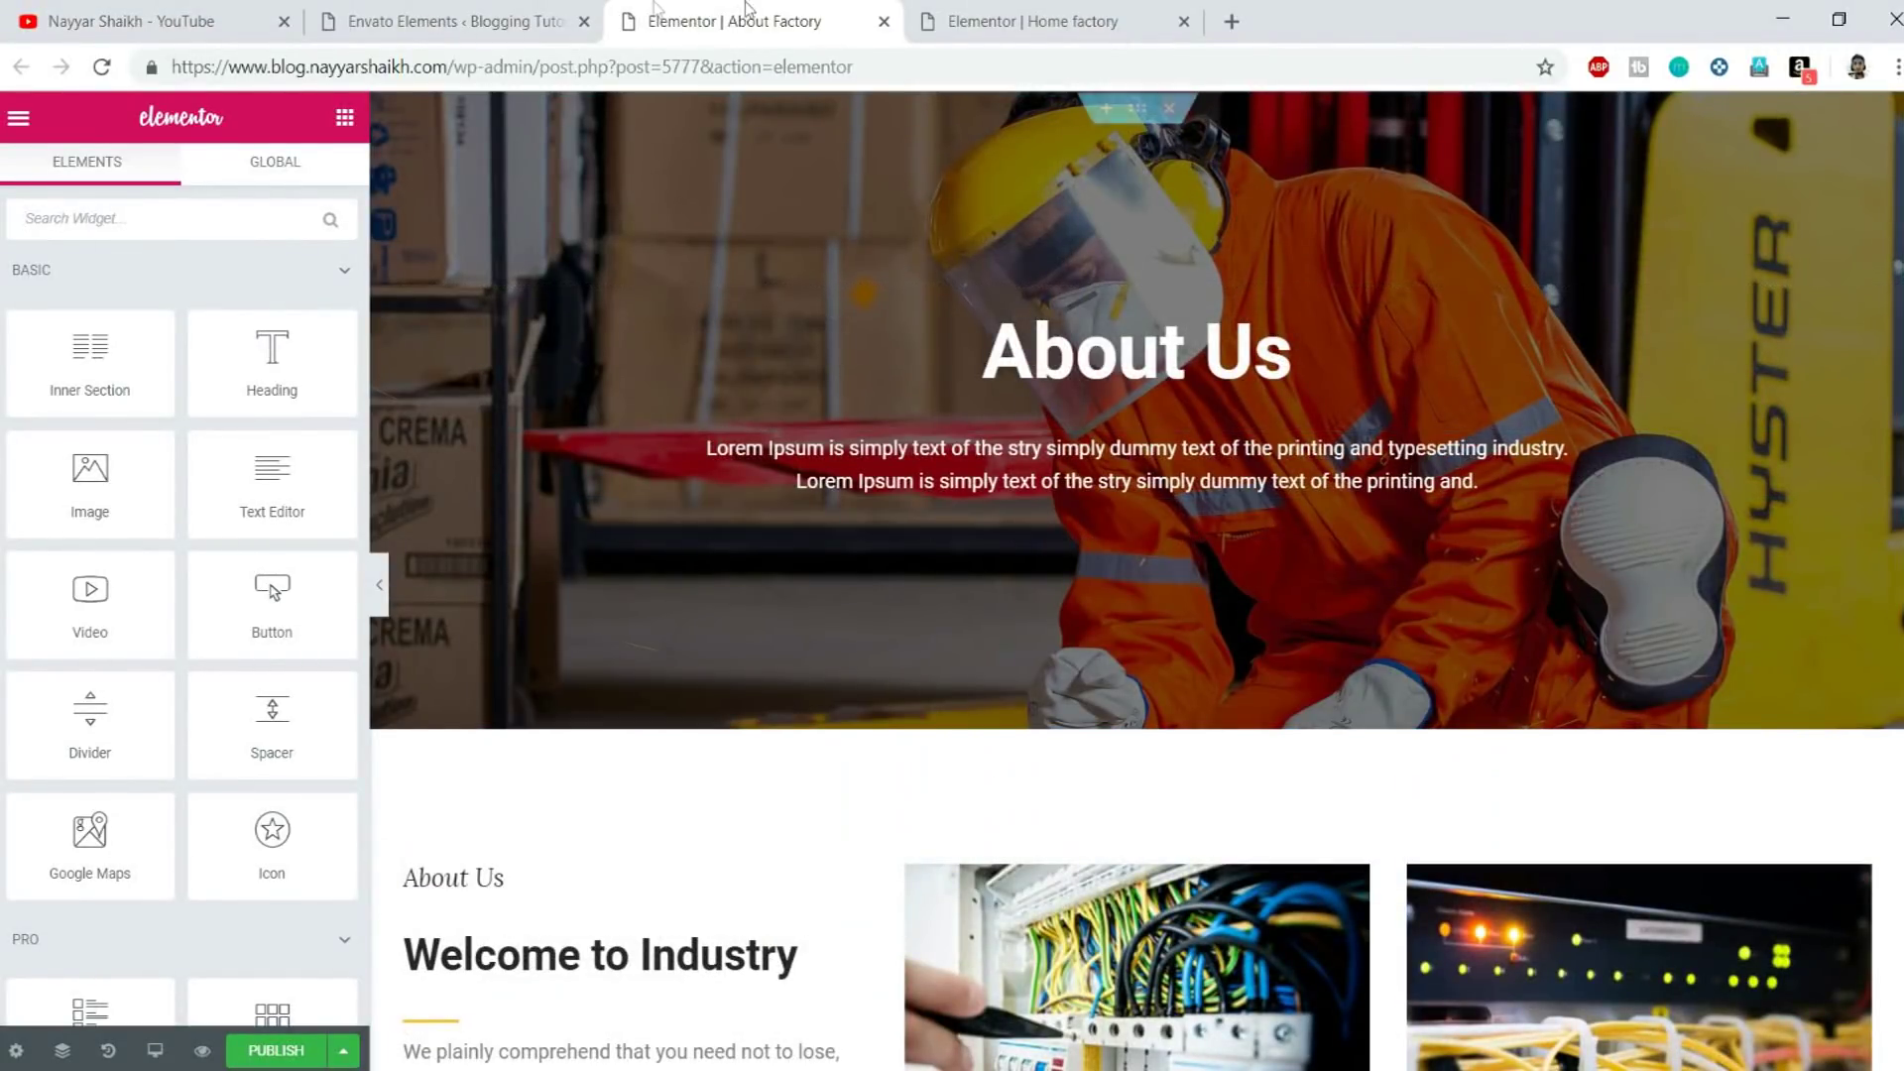
Check the imported About 1 page in Envato Elements, then return to the Home factory editor
click(476, 21)
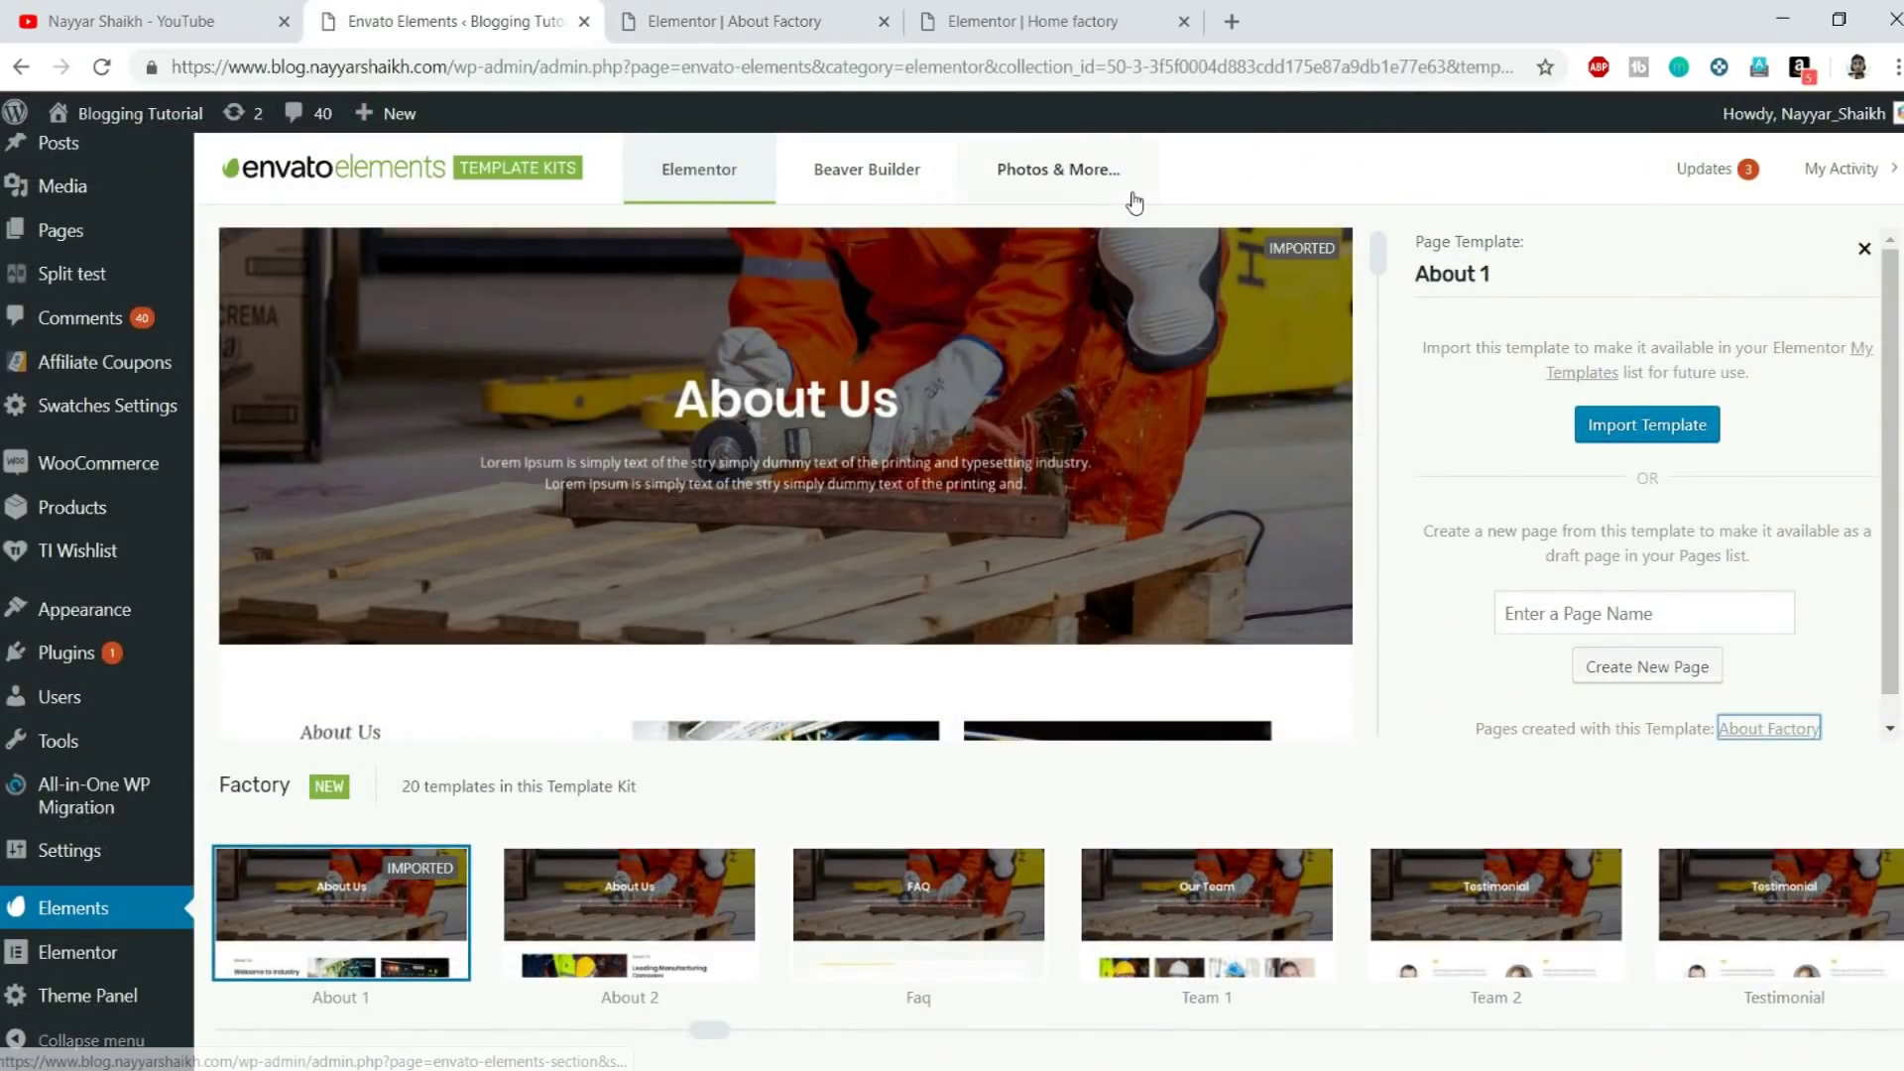
click(1051, 21)
scroll(1229, 466, up, 6)
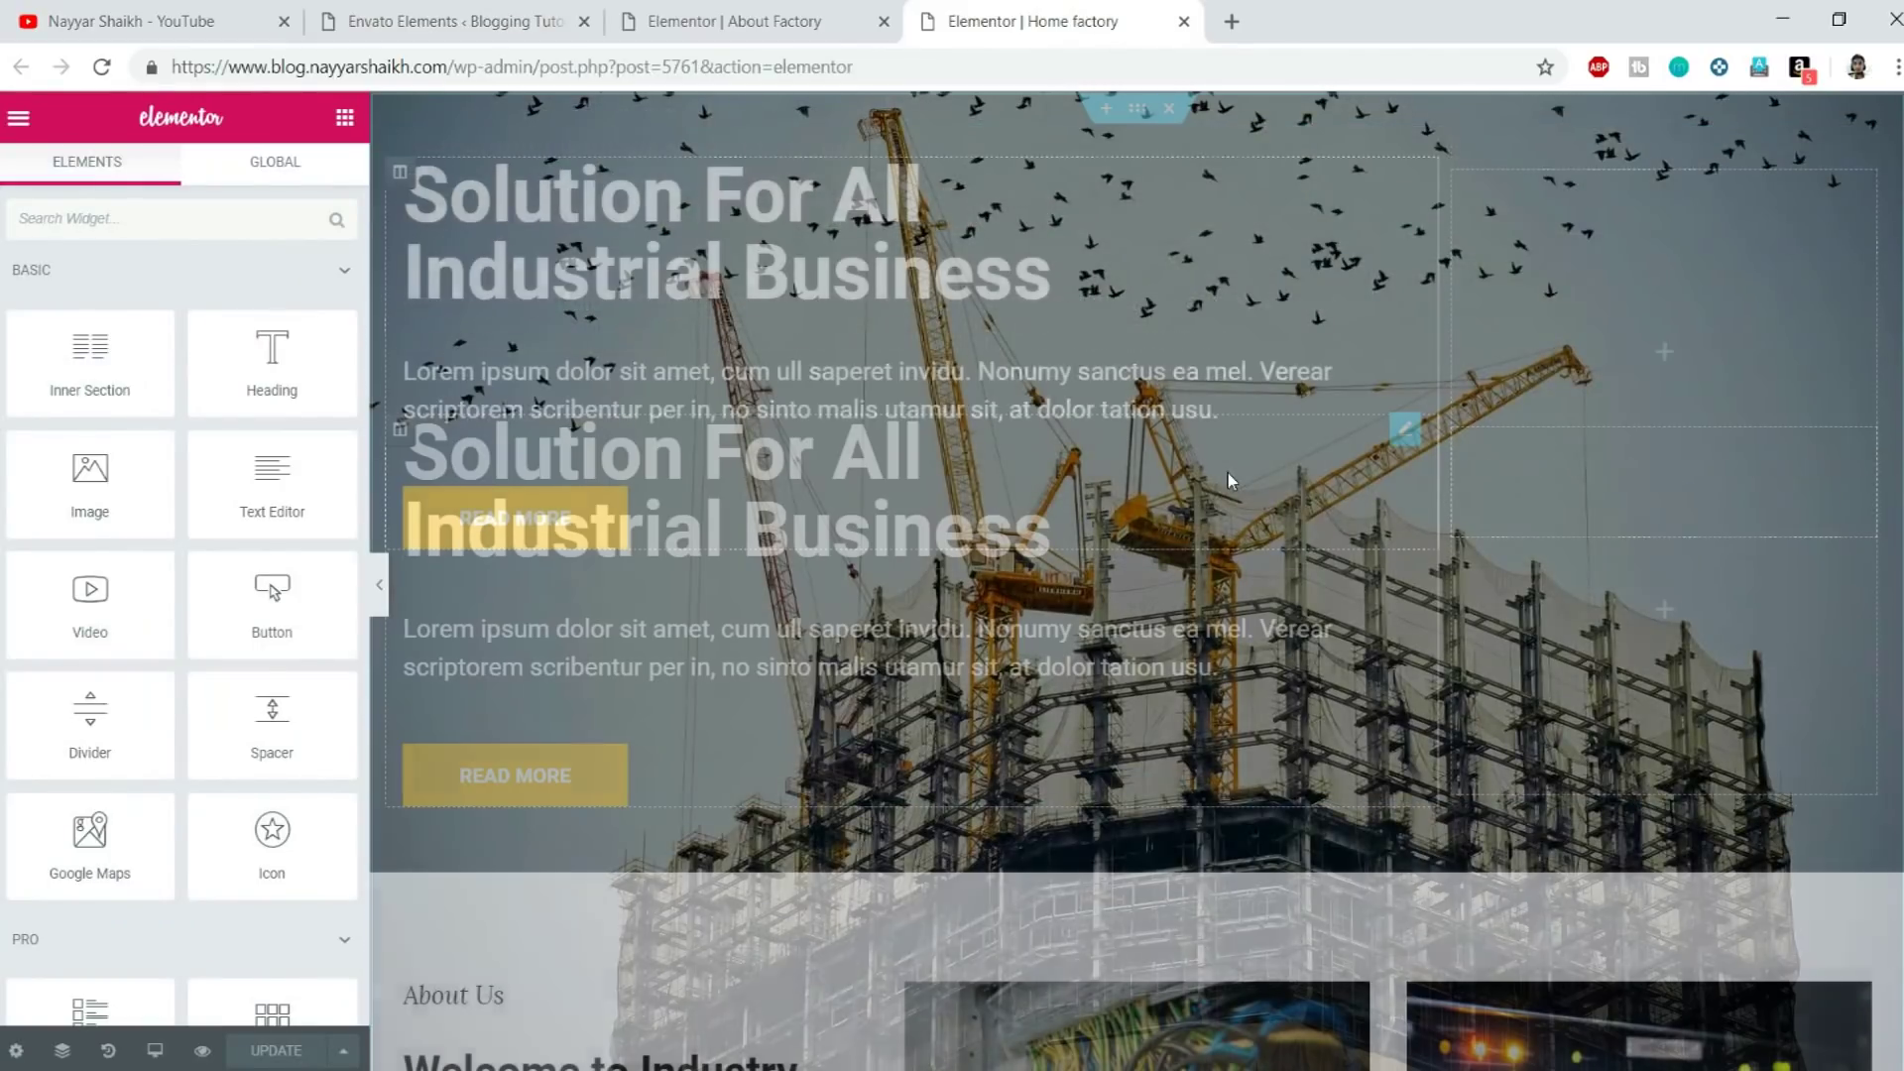
Delete all seven Home factory sections, from the Industrial Business hero to 'We are trusted', then open the template library
click(1167, 109)
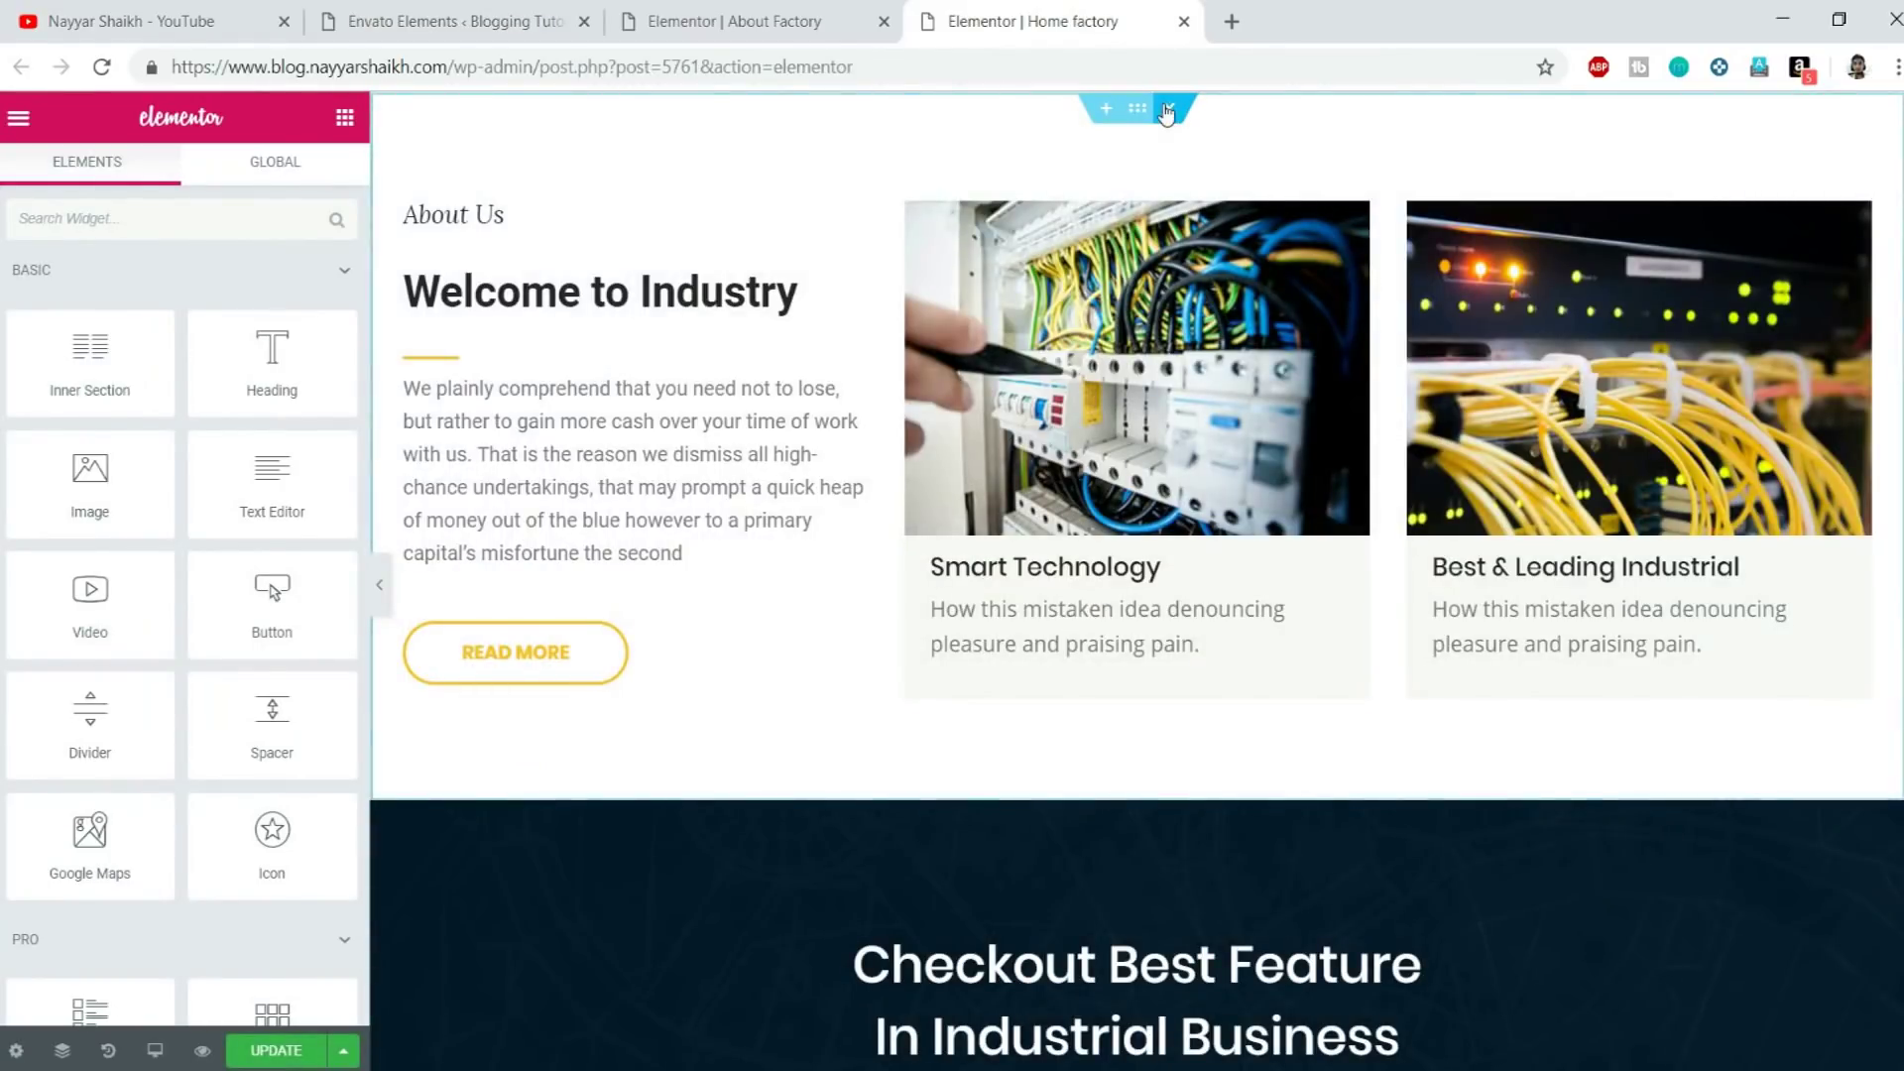
click(1169, 110)
click(1169, 111)
click(1169, 111)
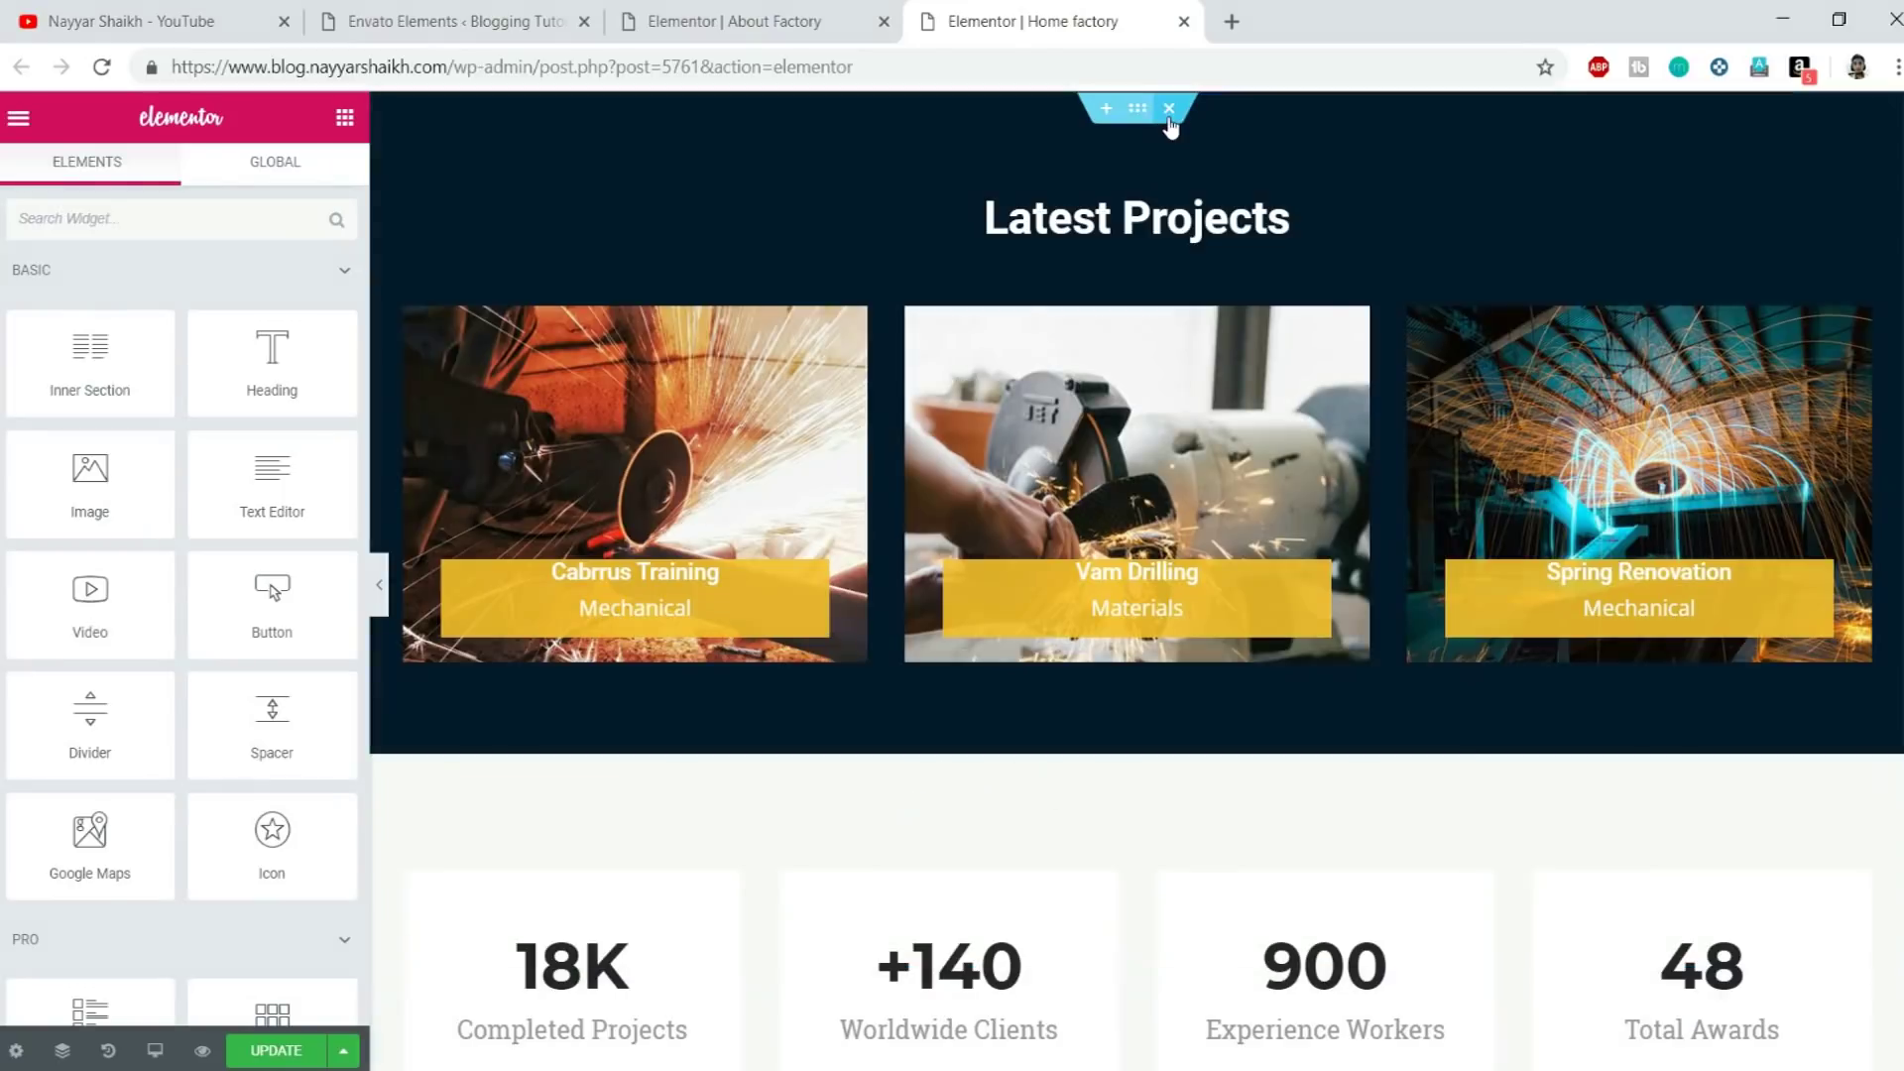
click(1170, 111)
click(1168, 113)
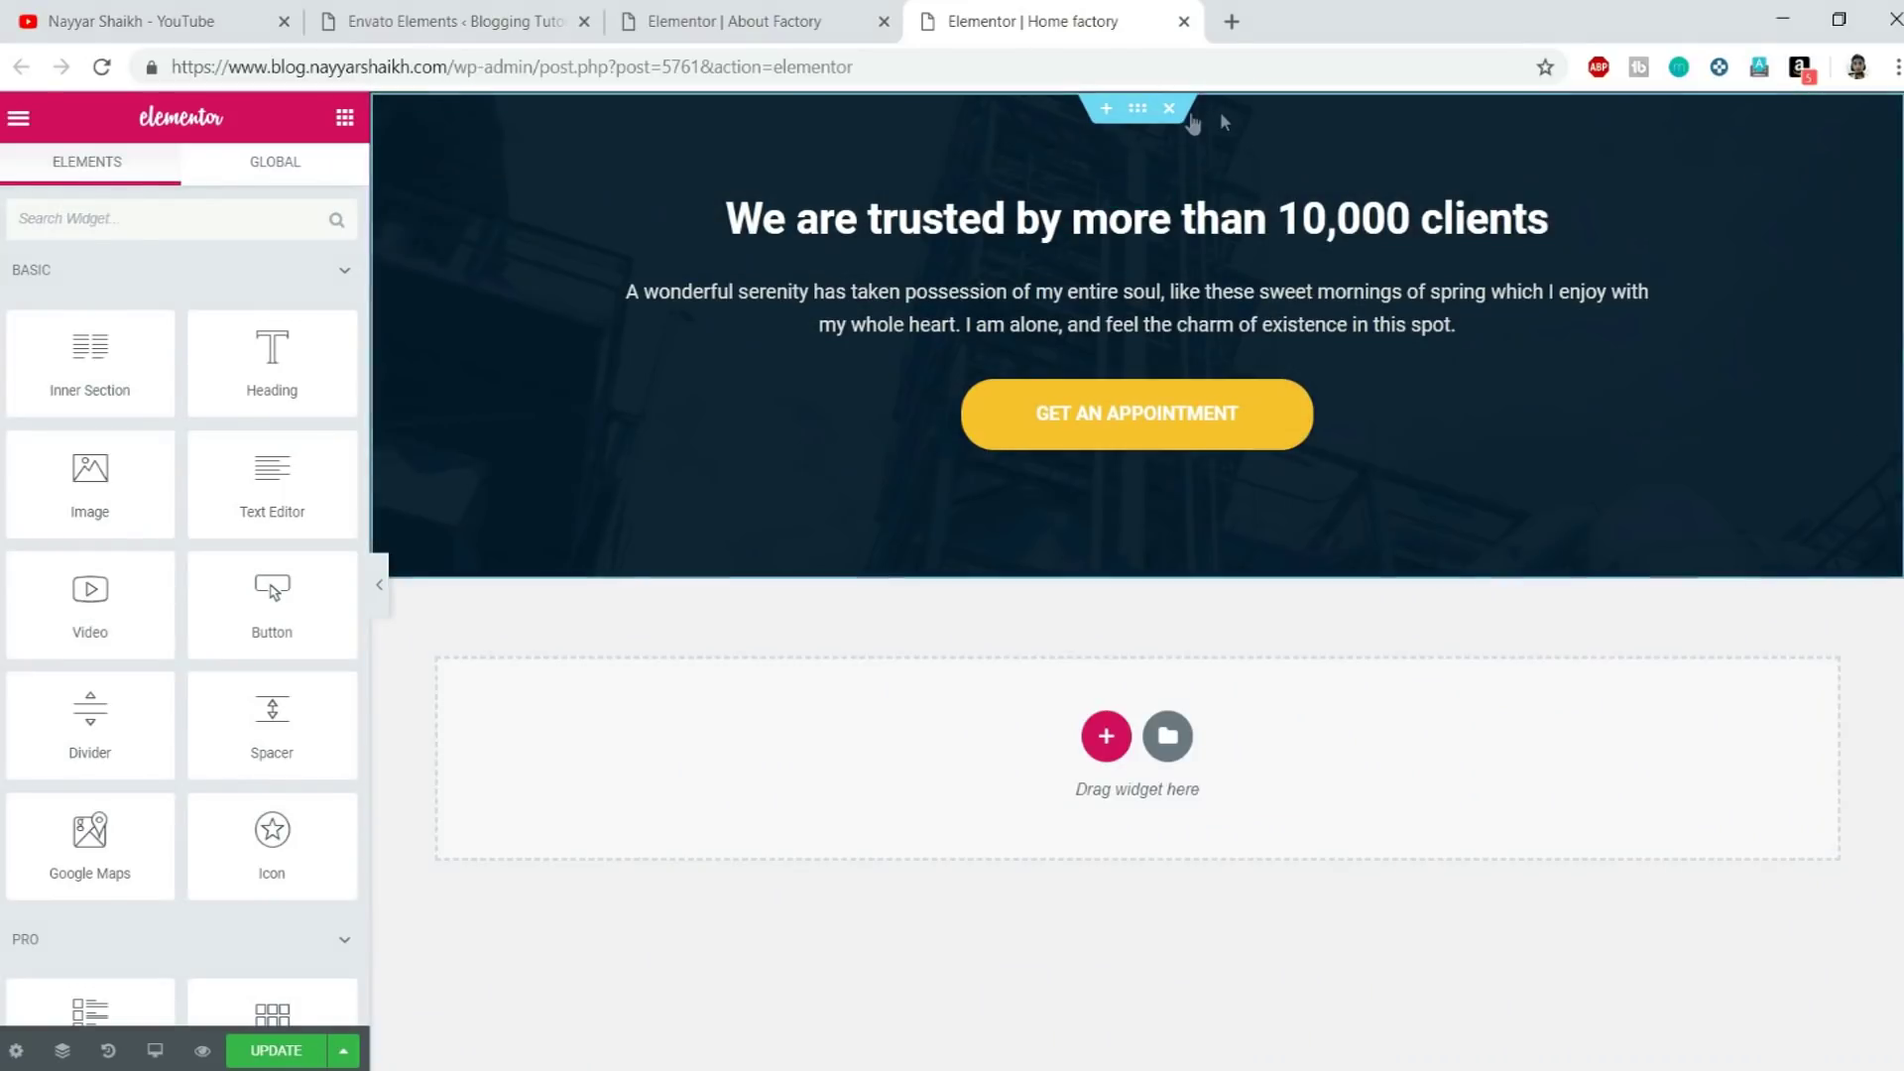
click(1170, 111)
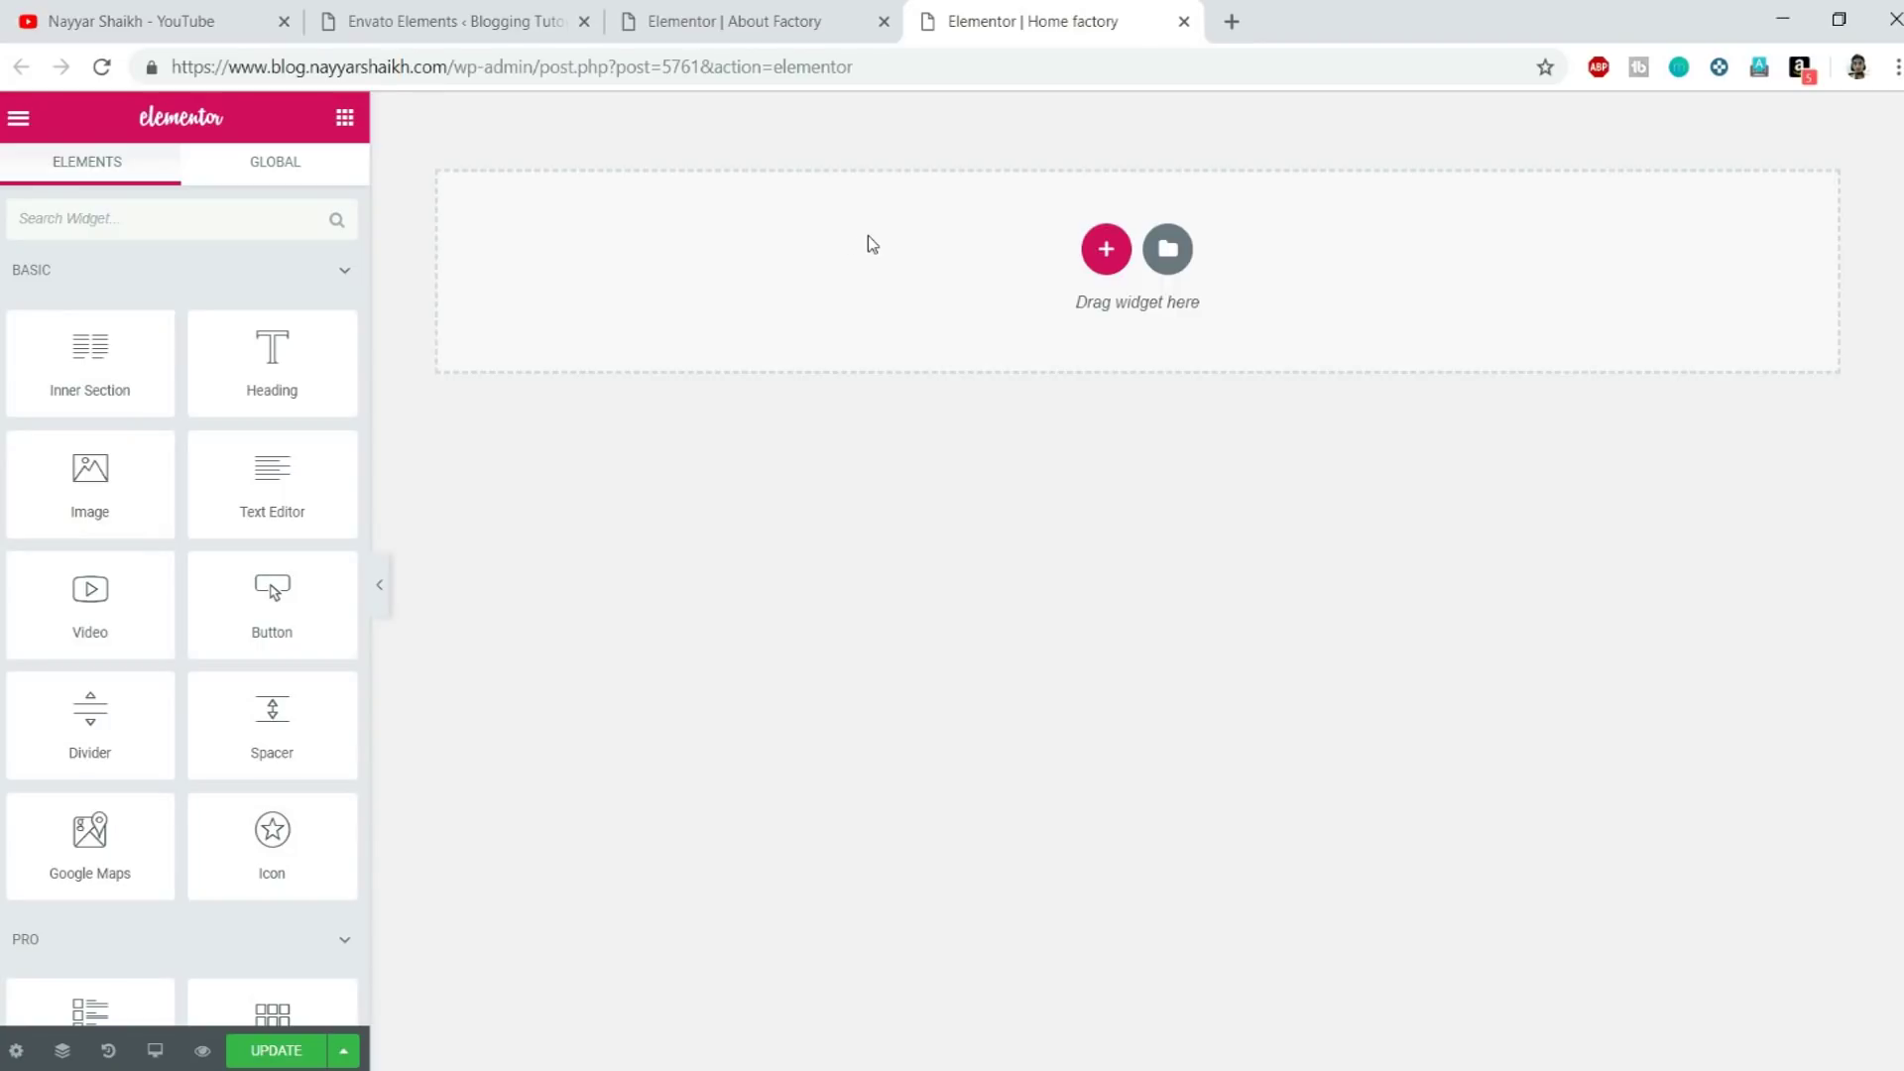
click(1168, 252)
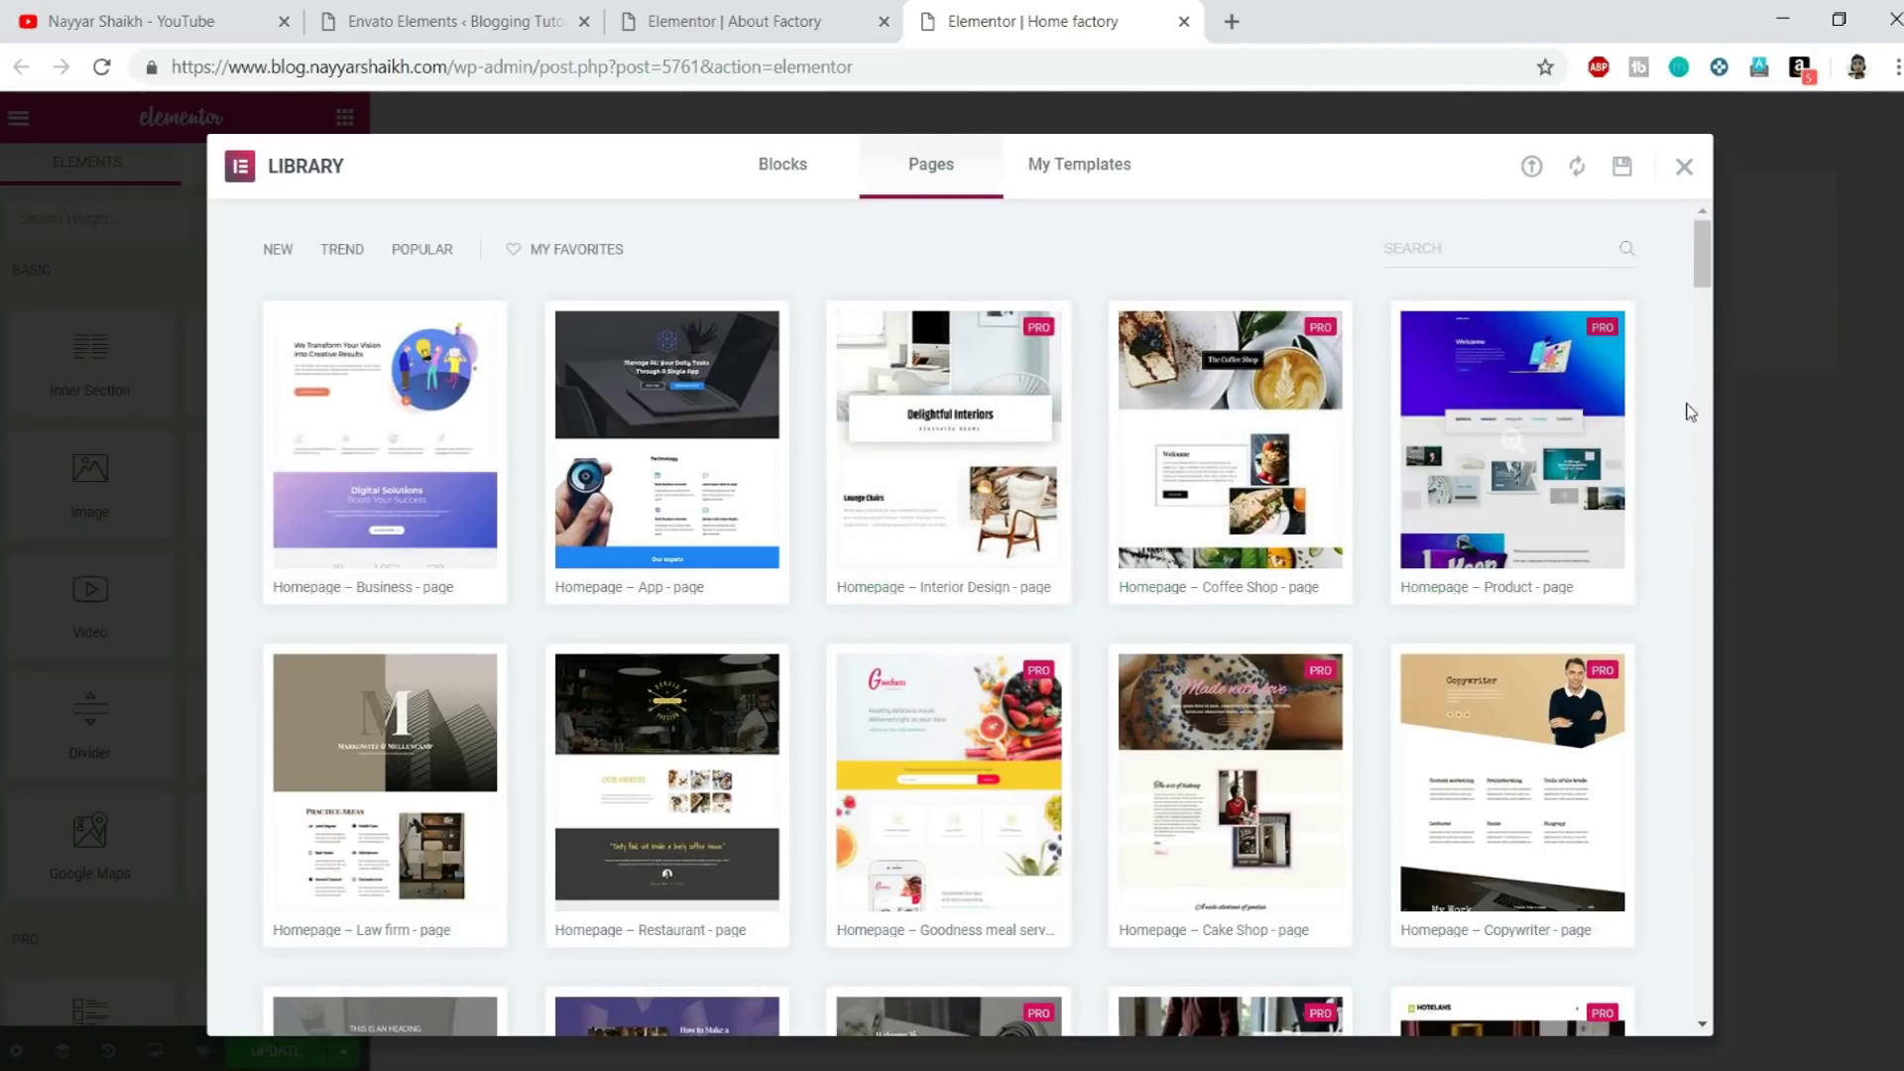
Browse the Library's Pages templates, then switch back to the About Factory editor
scroll(1042, 693, down, 10)
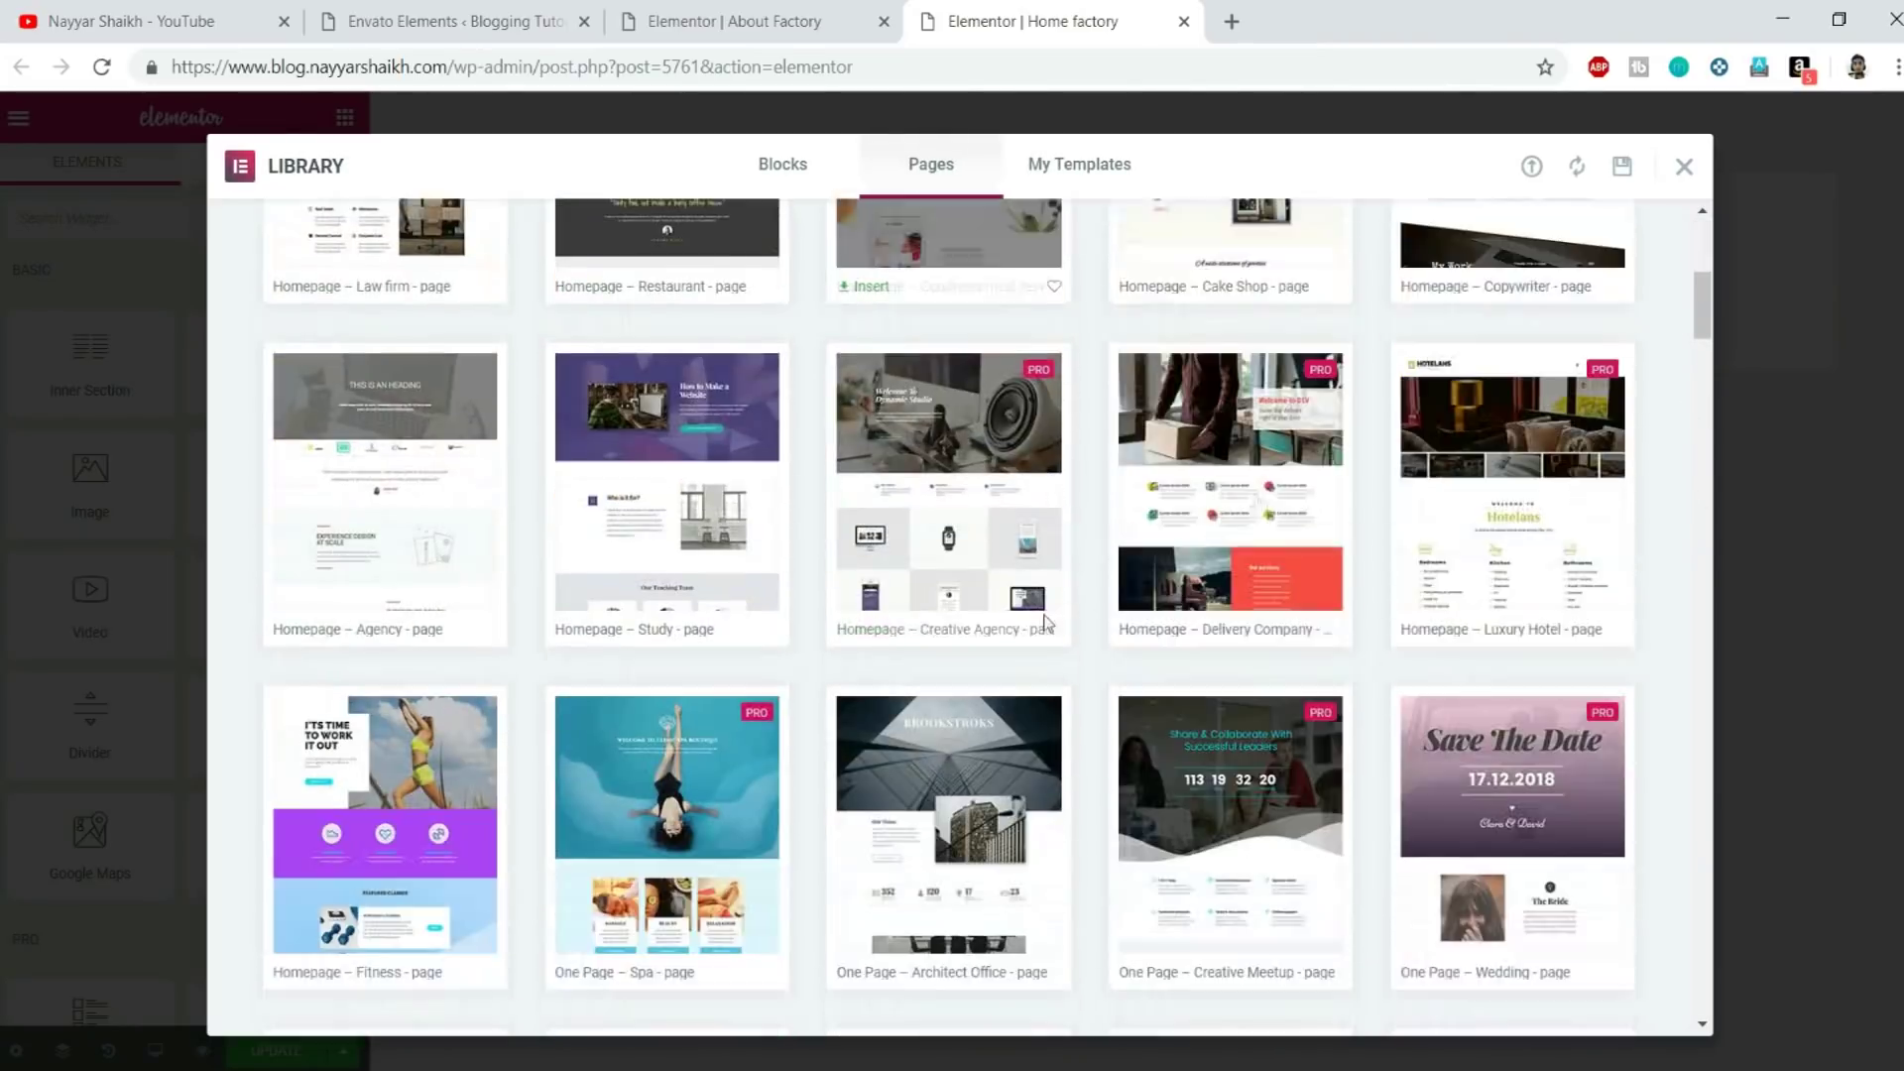
scroll(1509, 476, up, 10)
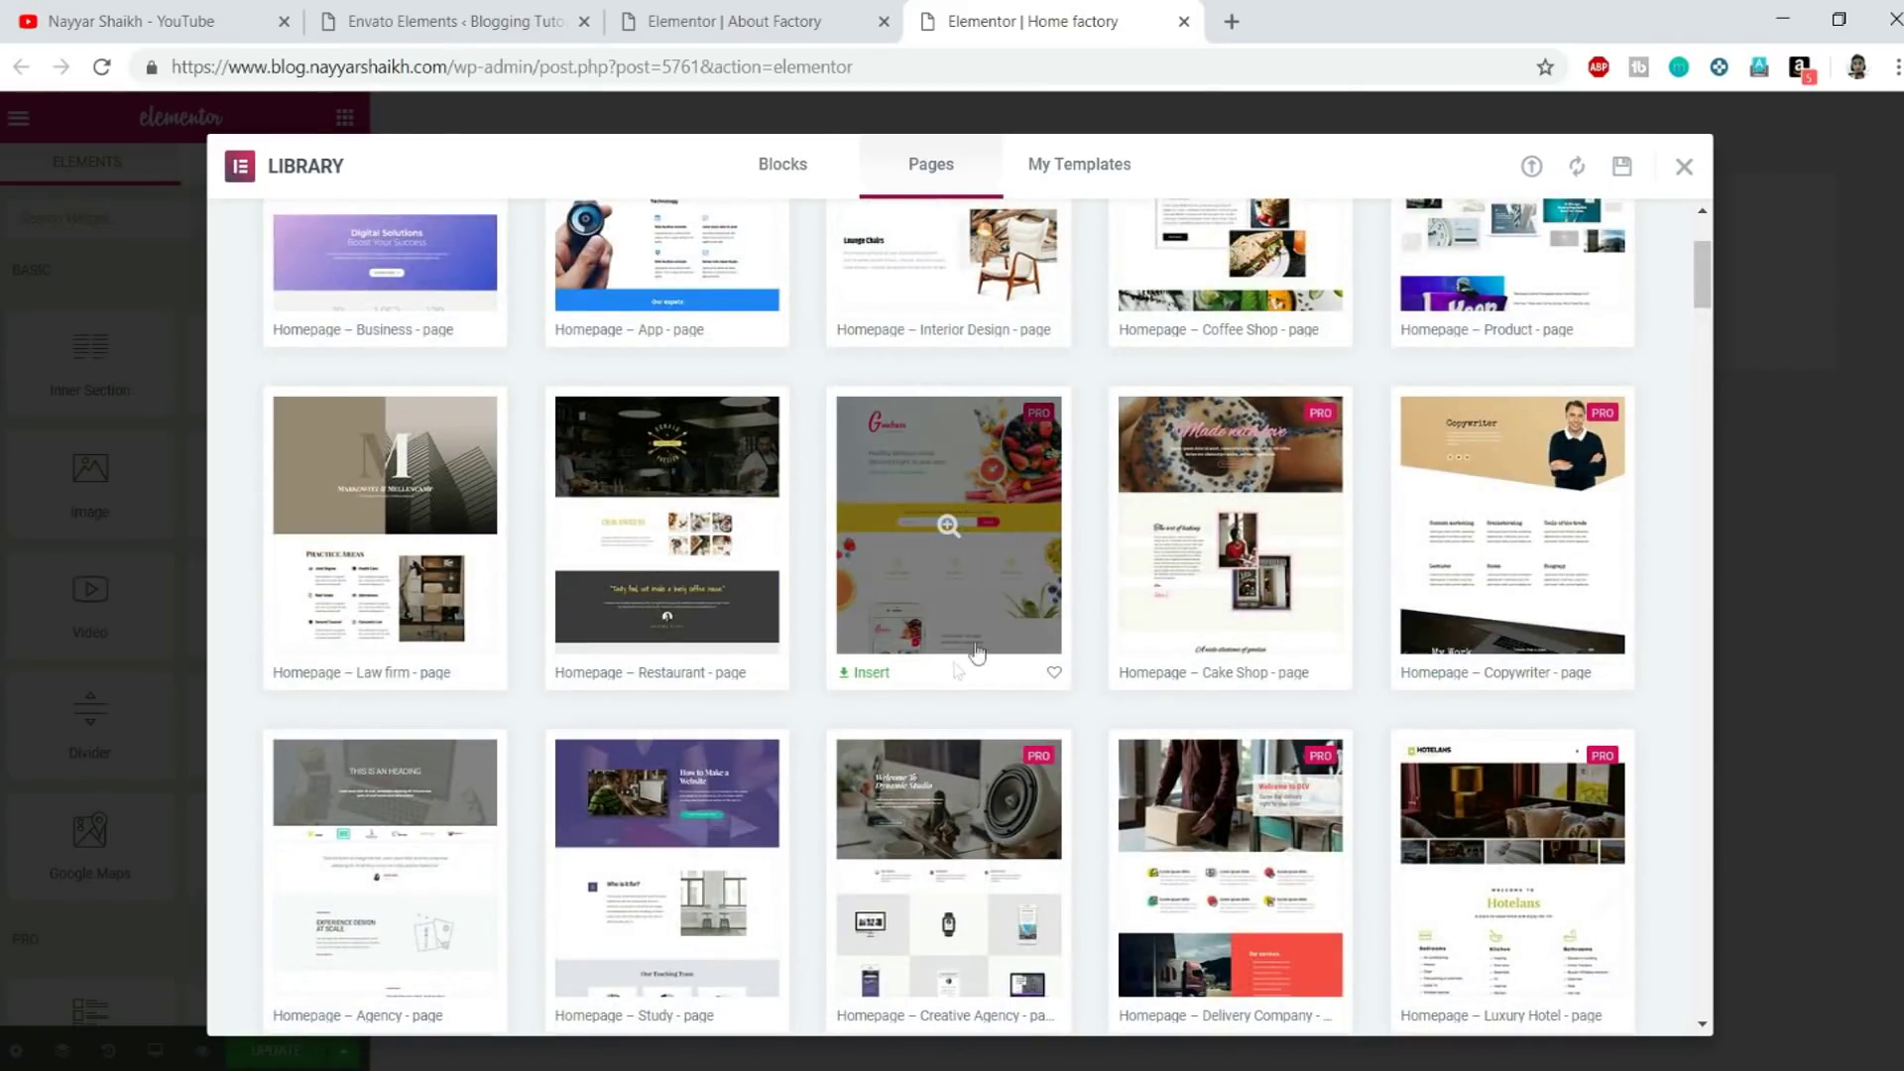
scroll(1682, 438, down, 10)
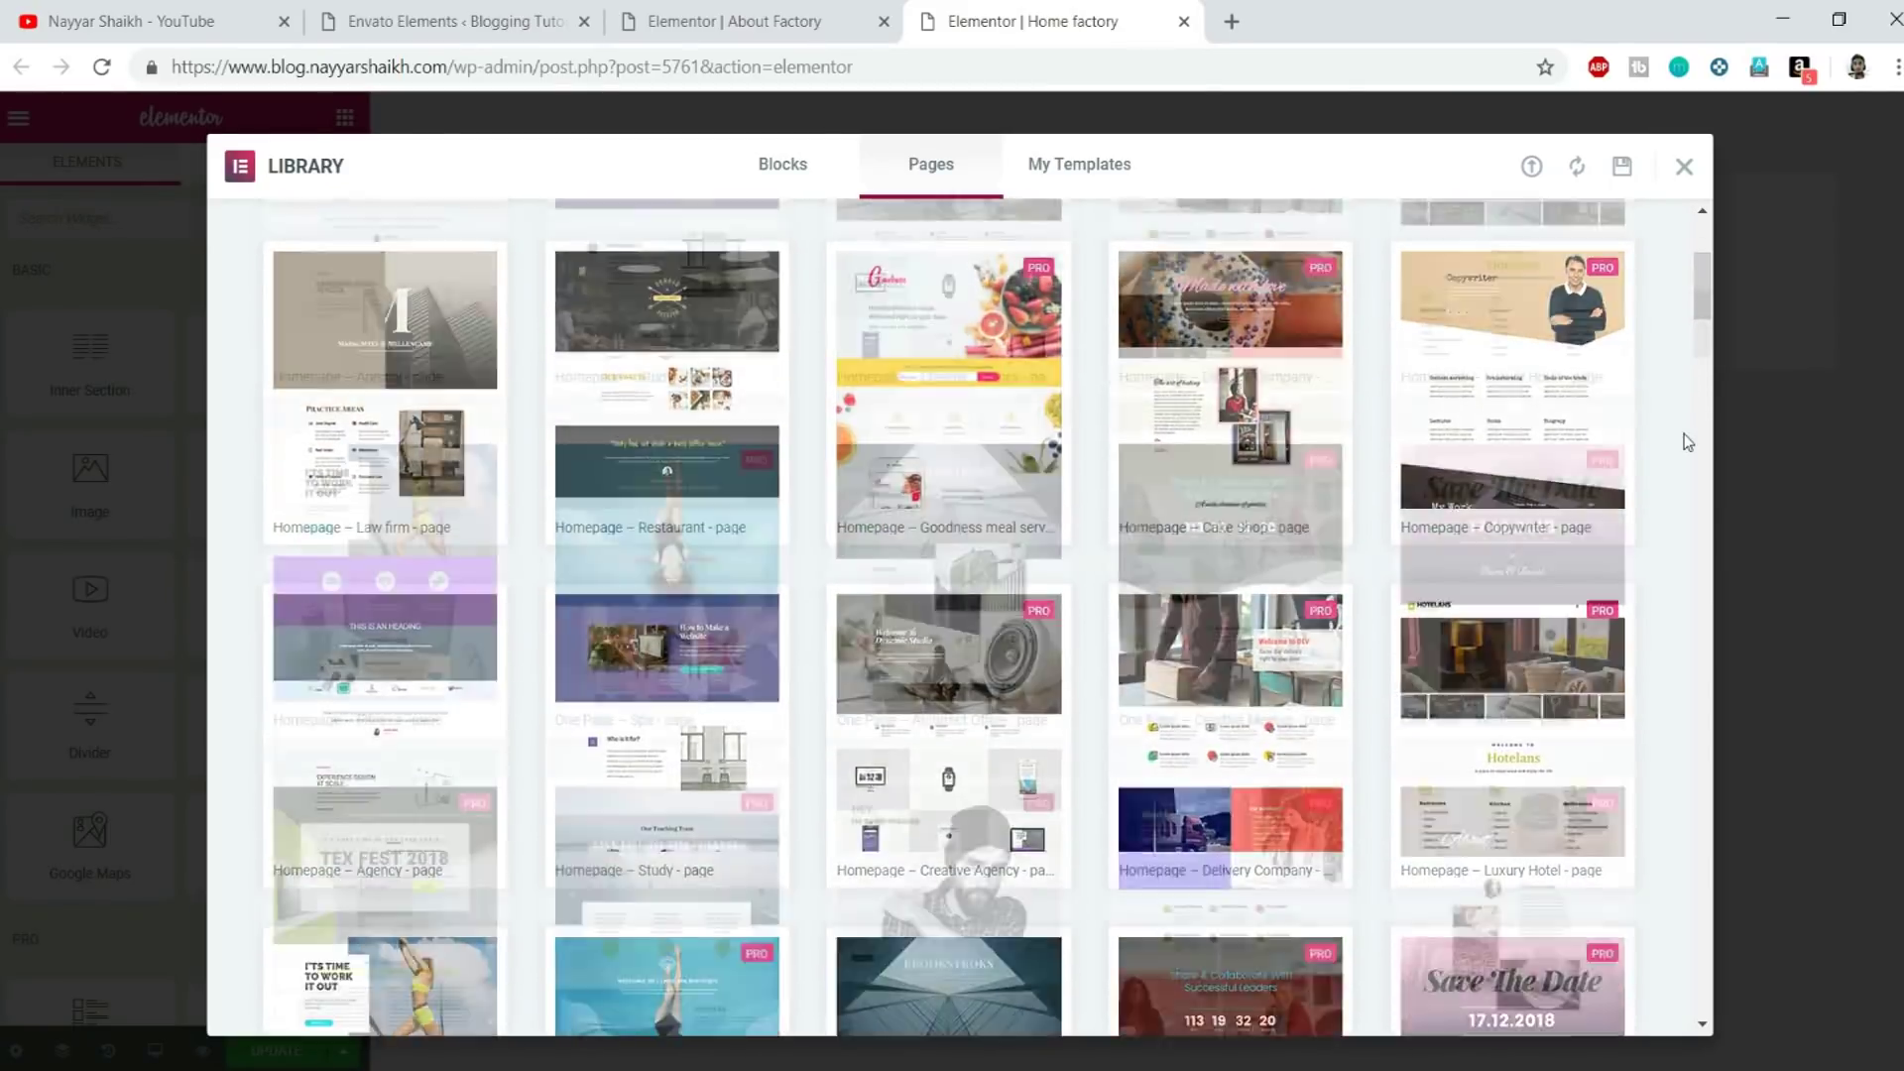
scroll(1676, 441, down, 5)
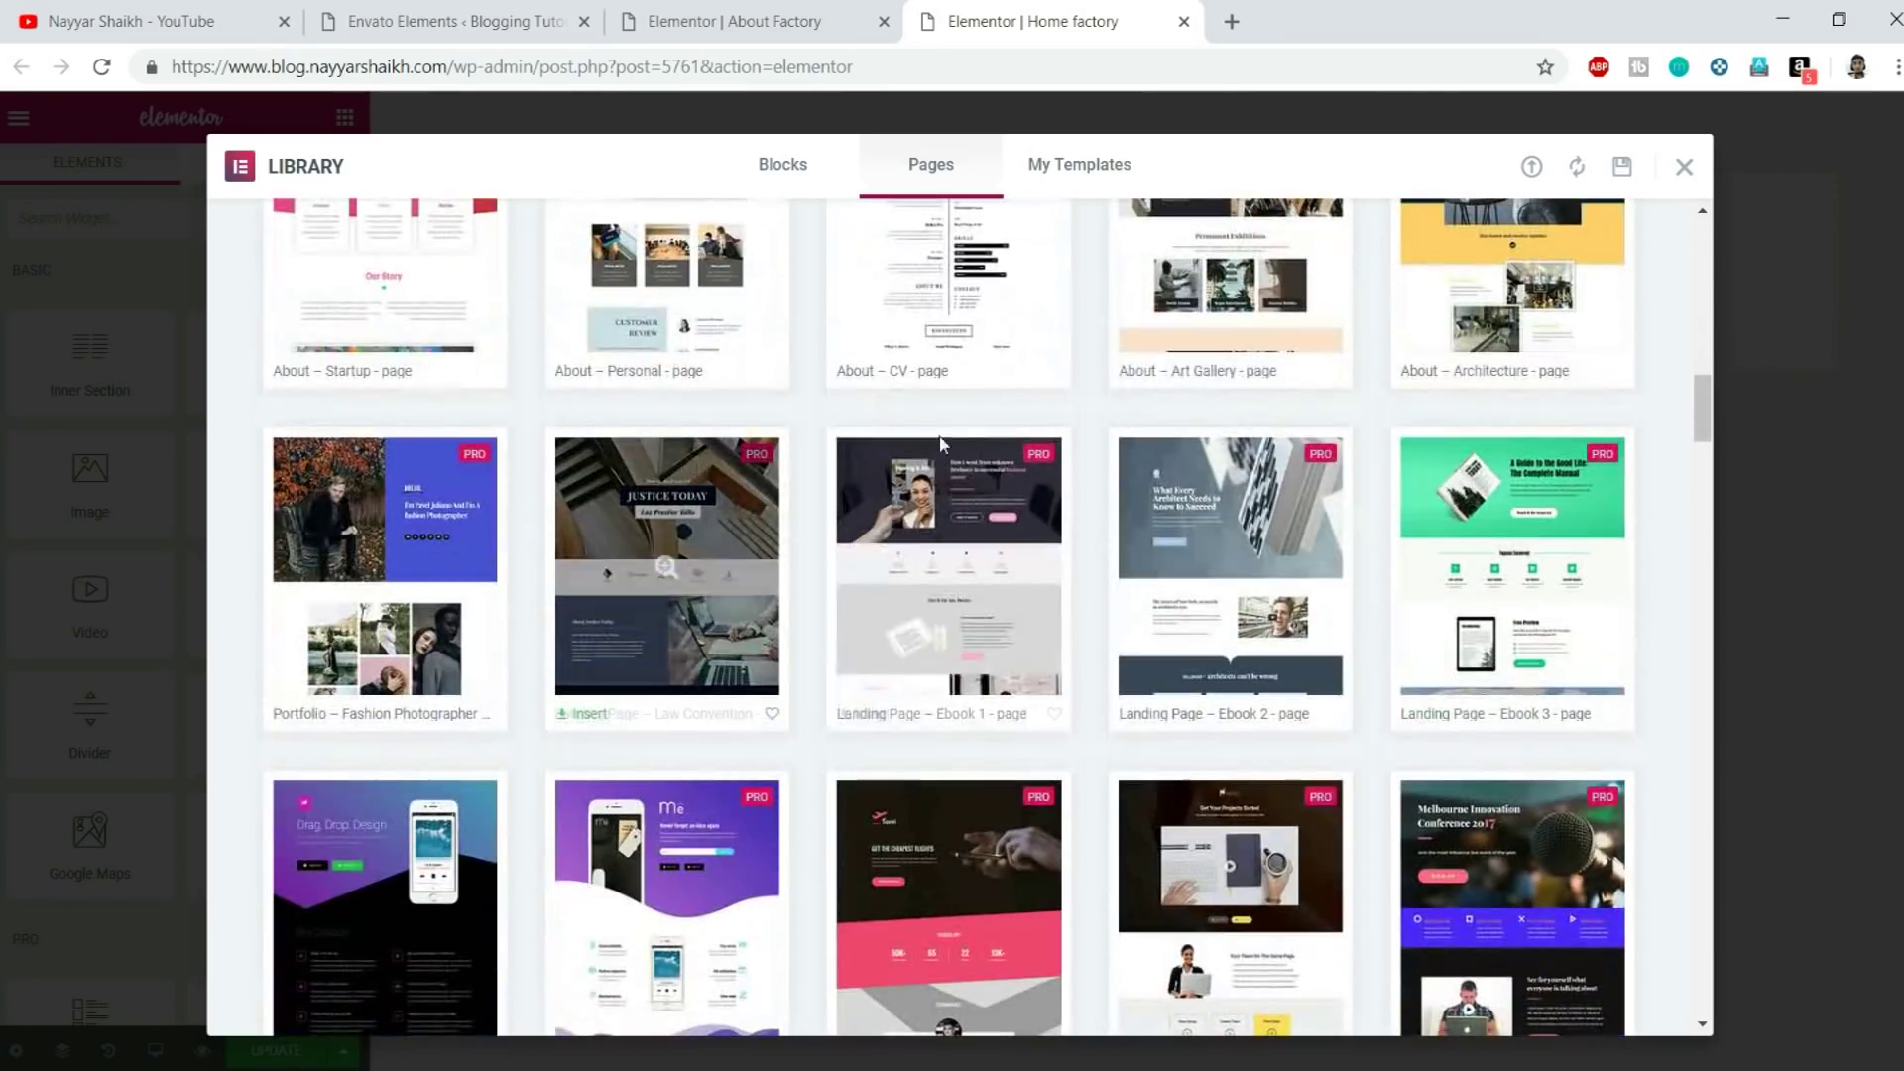
scroll(1049, 526, up, 15)
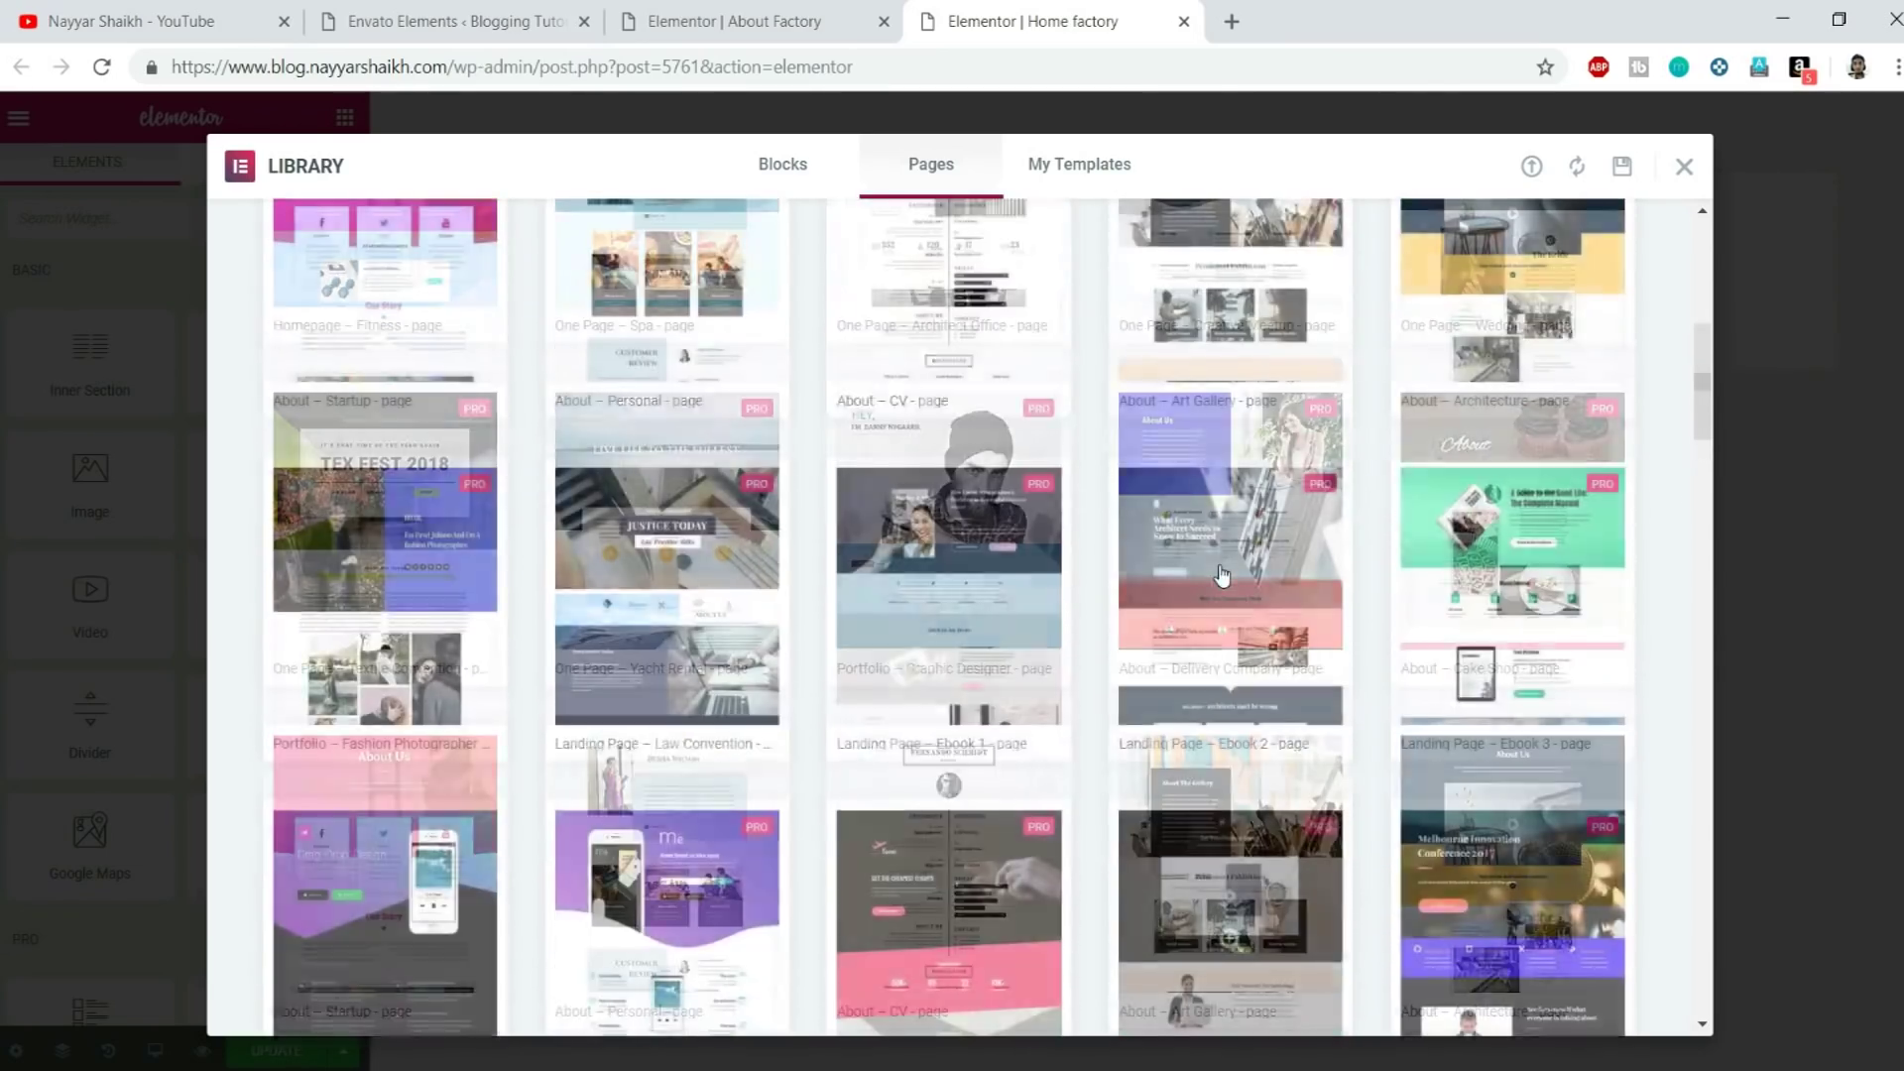
scroll(1010, 651, down, 5)
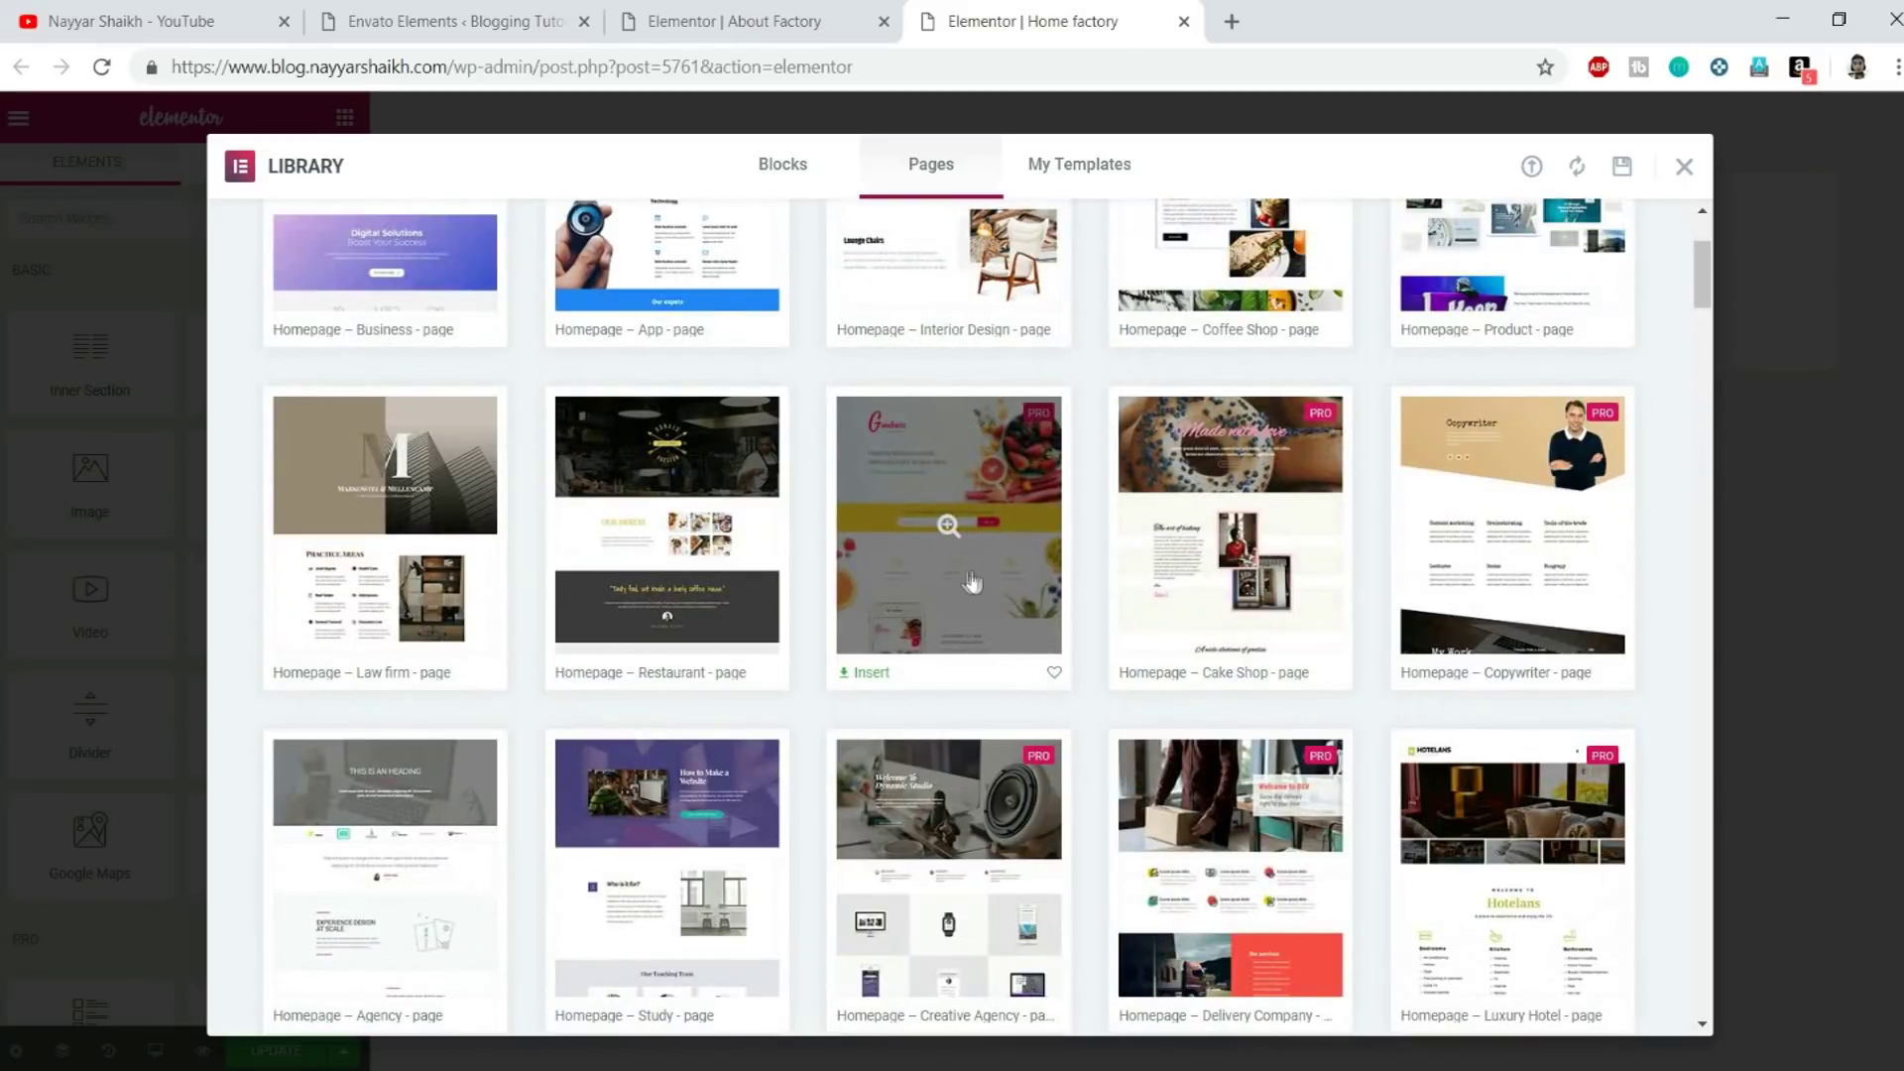
scroll(923, 588, down, 10)
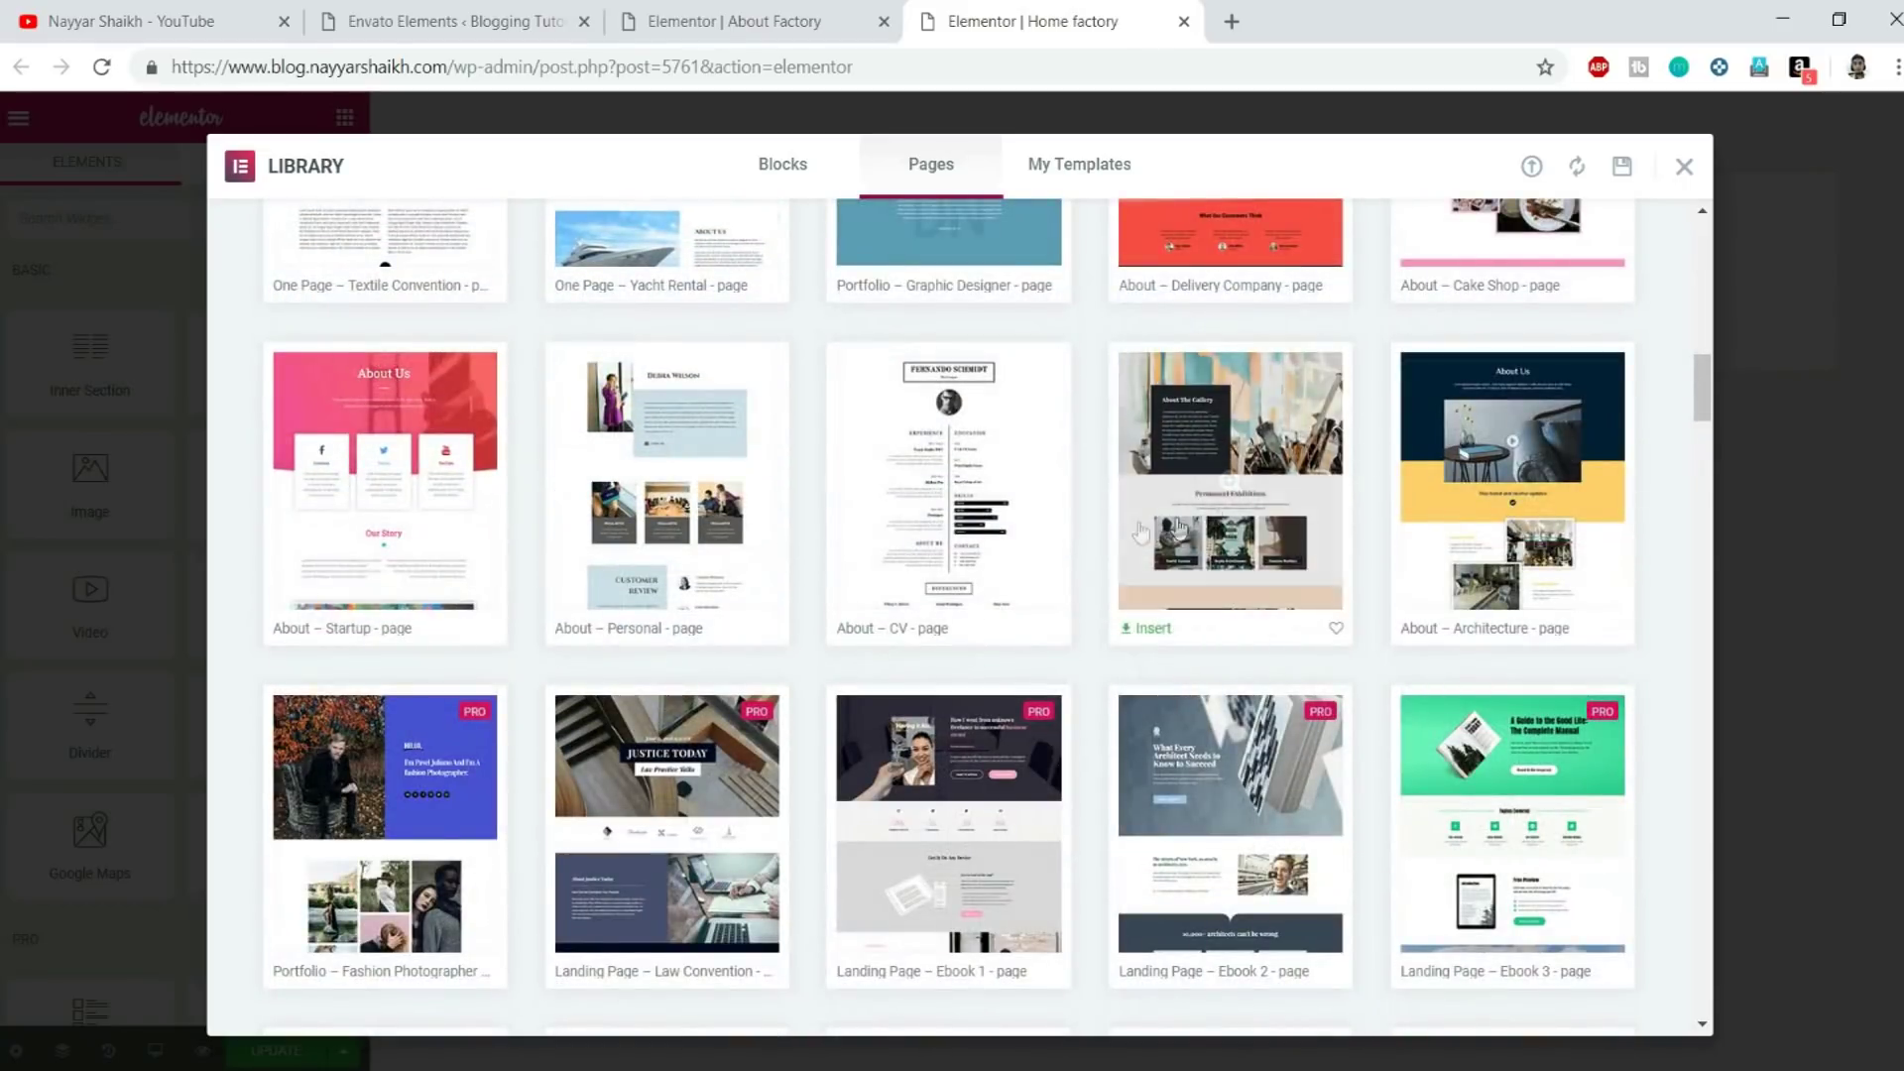
scroll(1437, 569, down, 3)
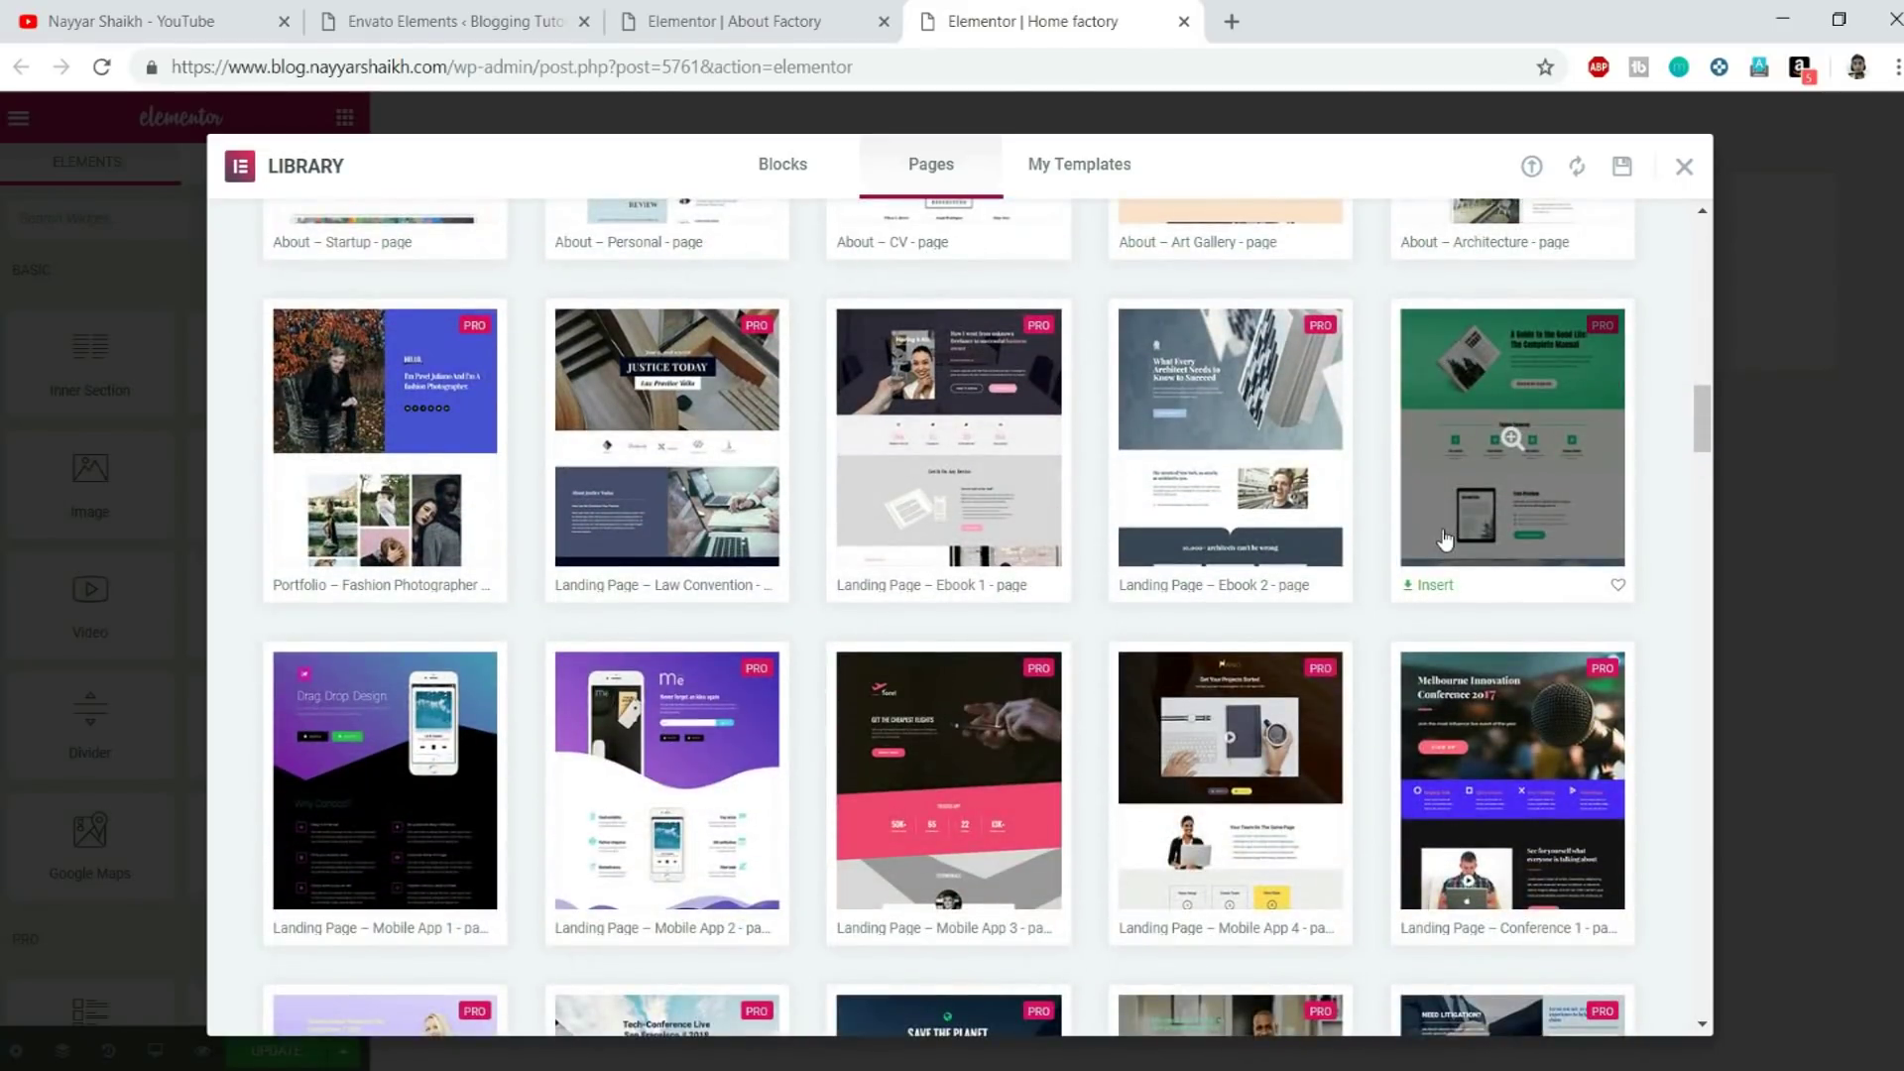
scroll(1536, 560, down, 6)
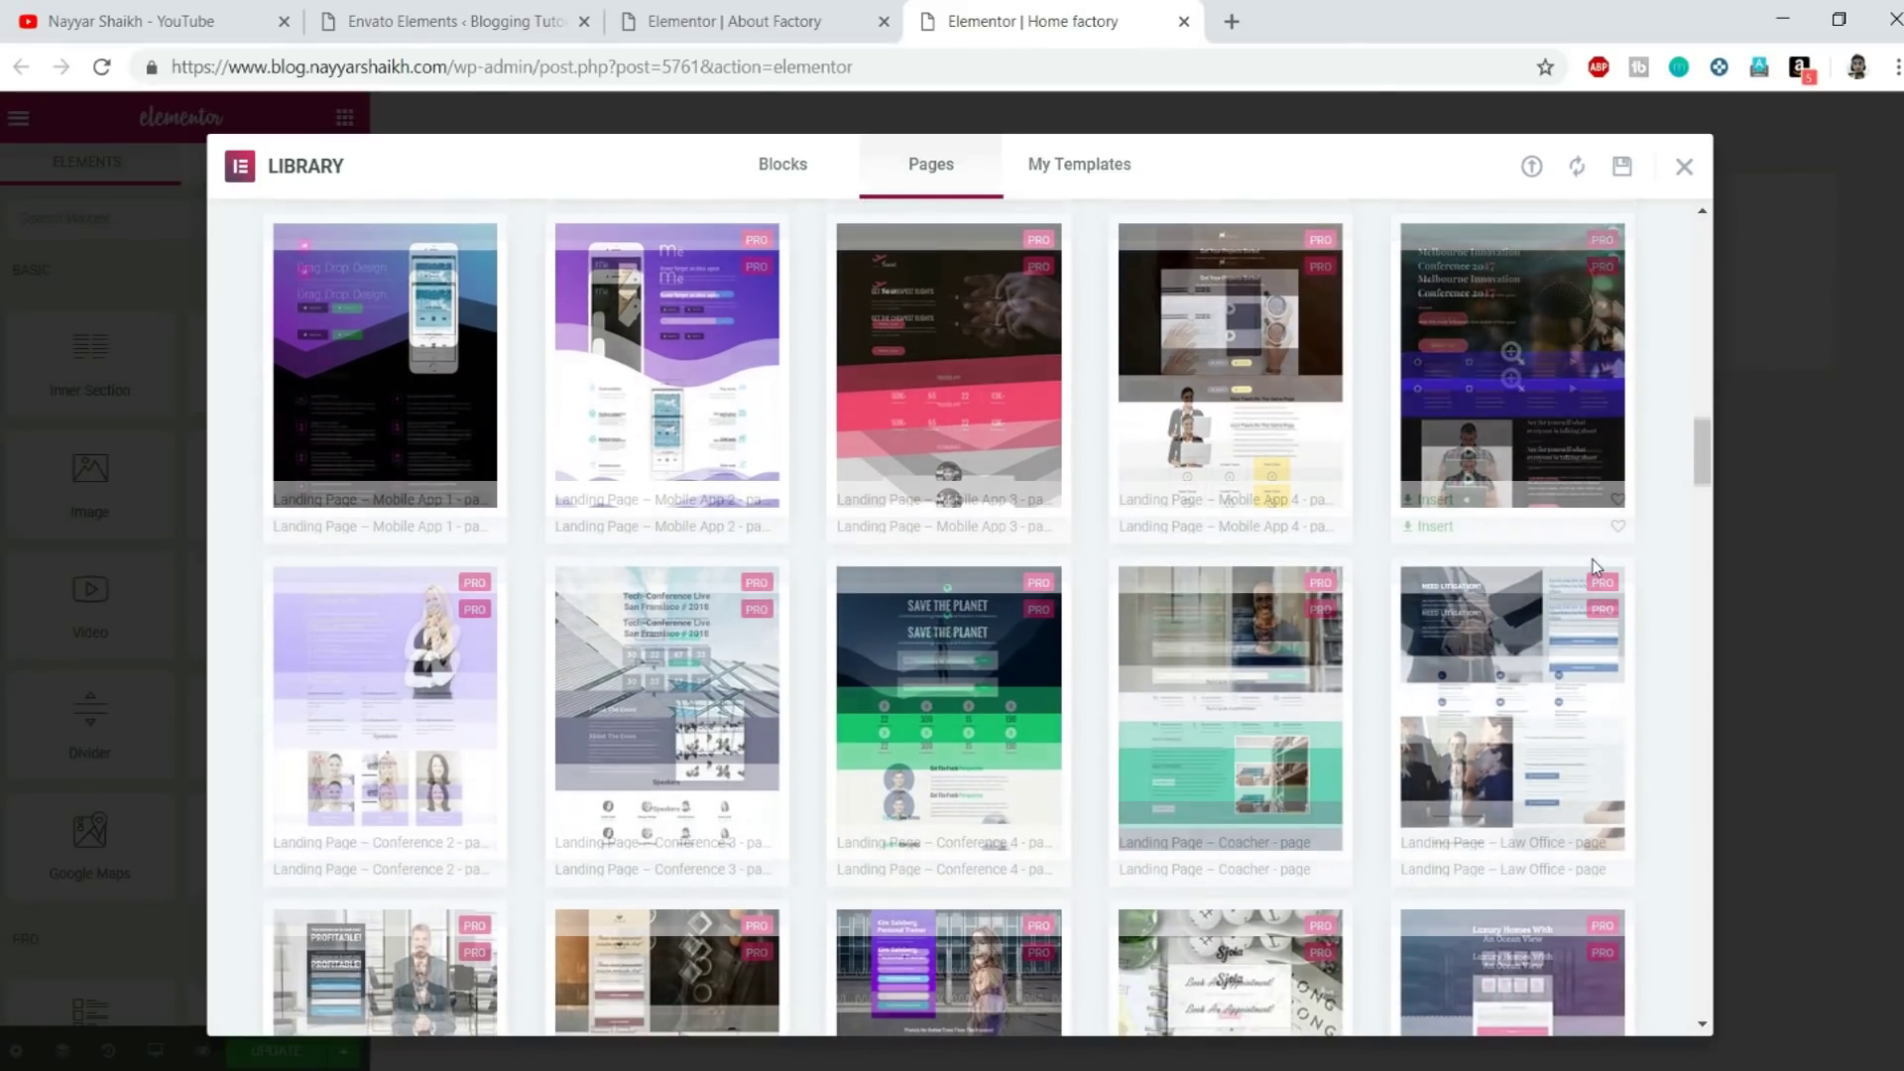
scroll(1587, 564, up, 8)
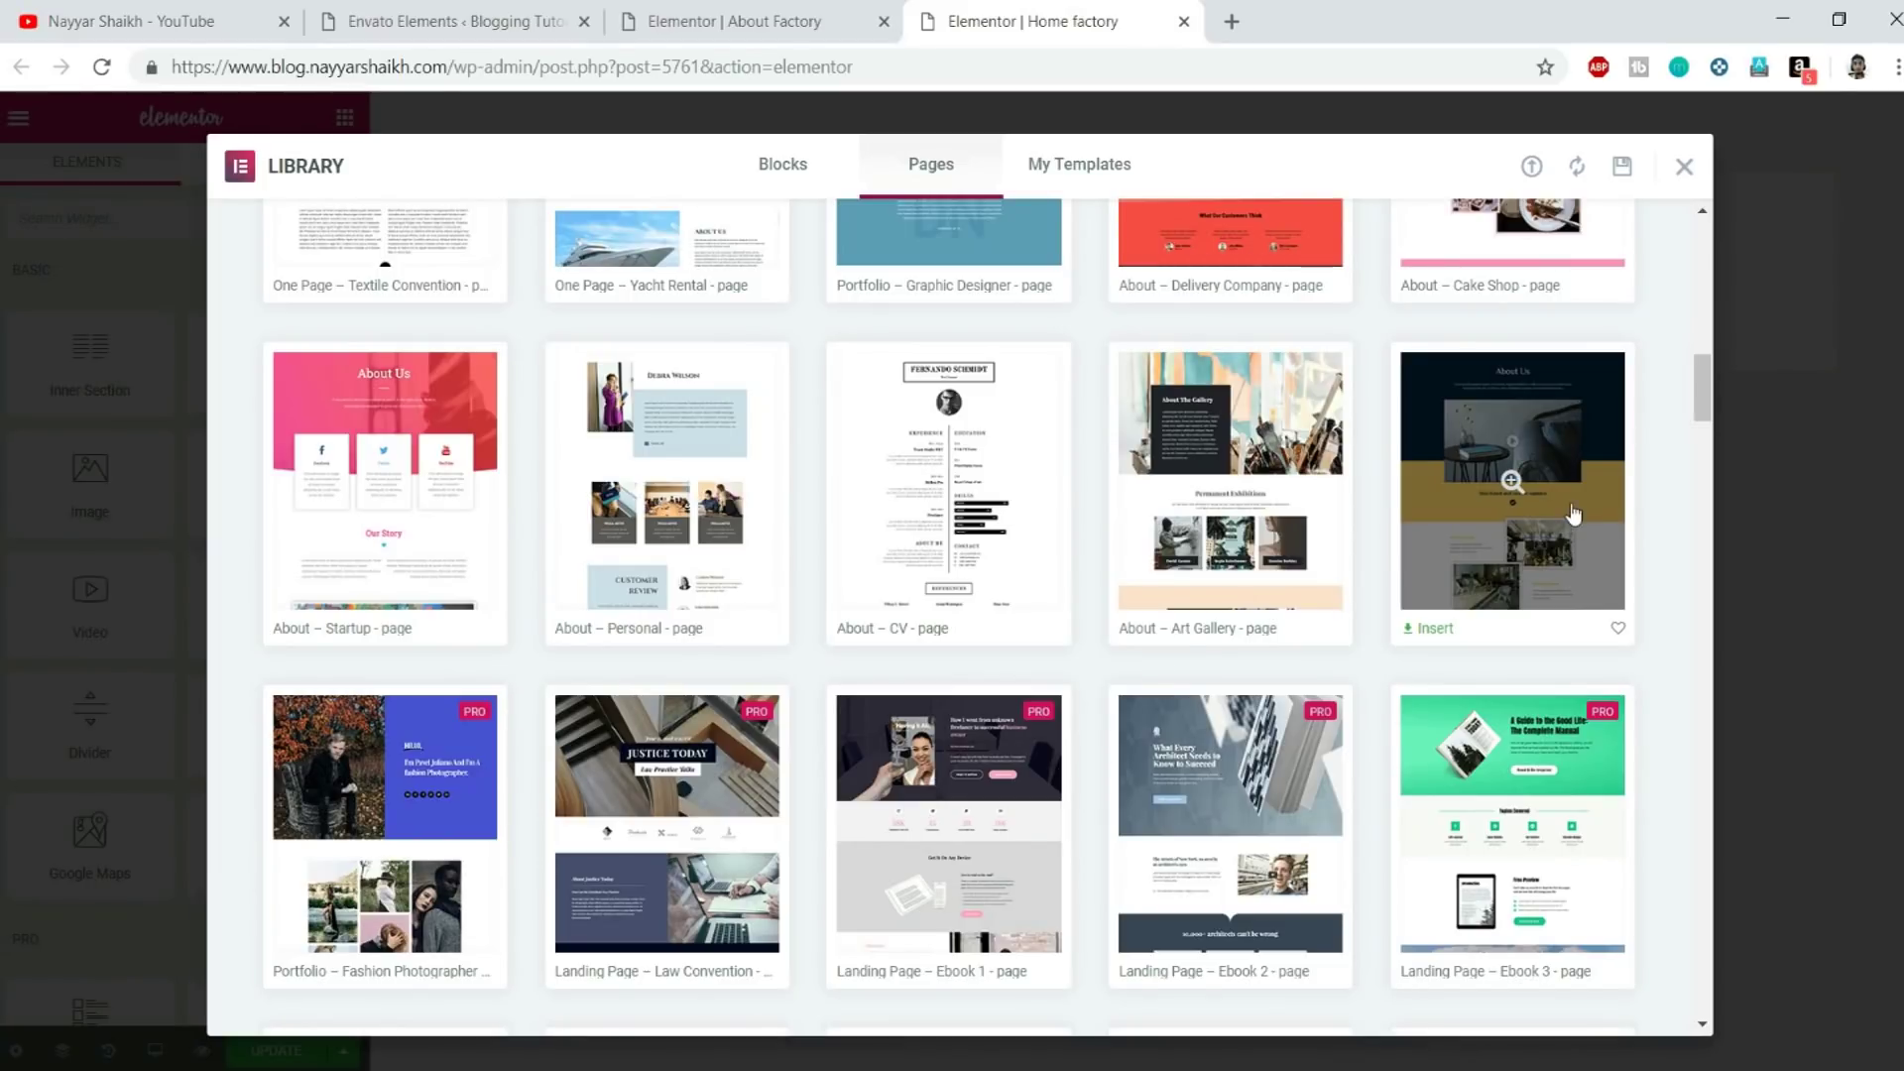
scroll(1694, 480, up, 5)
scroll(1698, 479, up, 5)
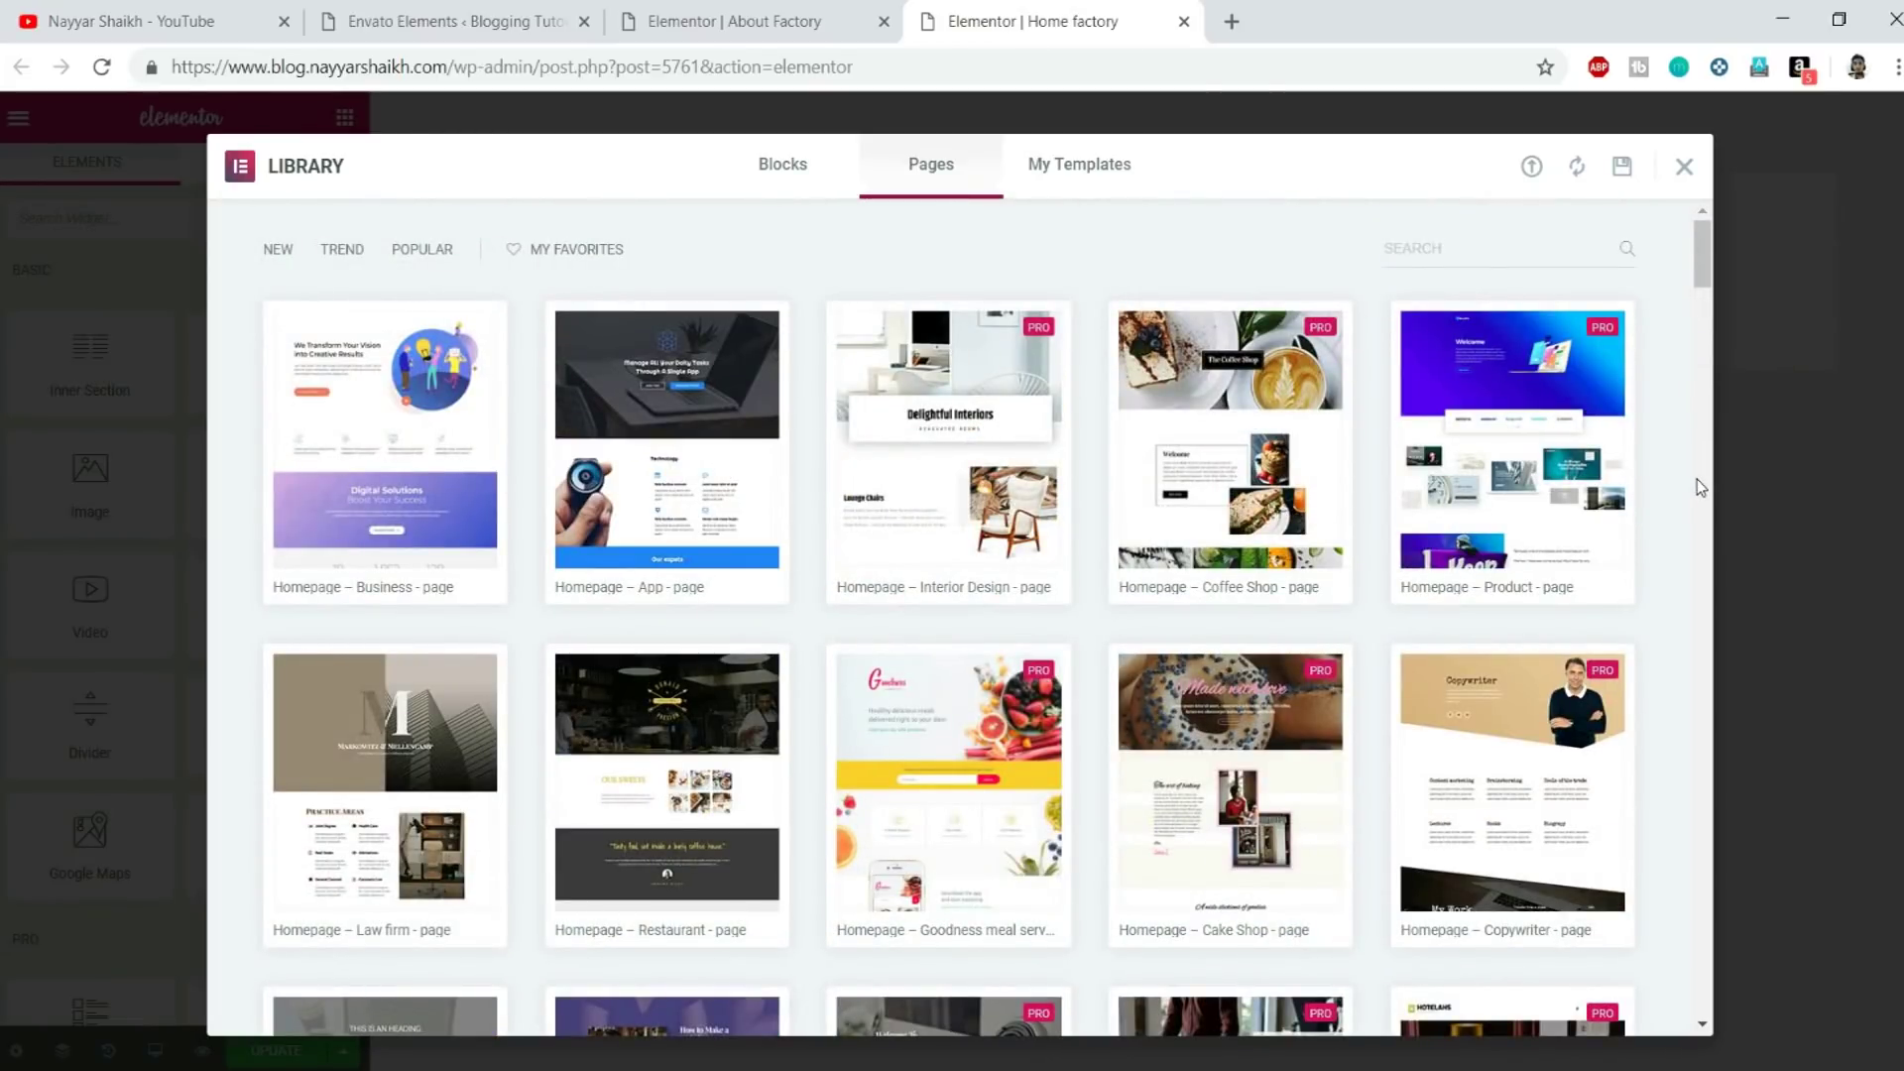
click(861, 12)
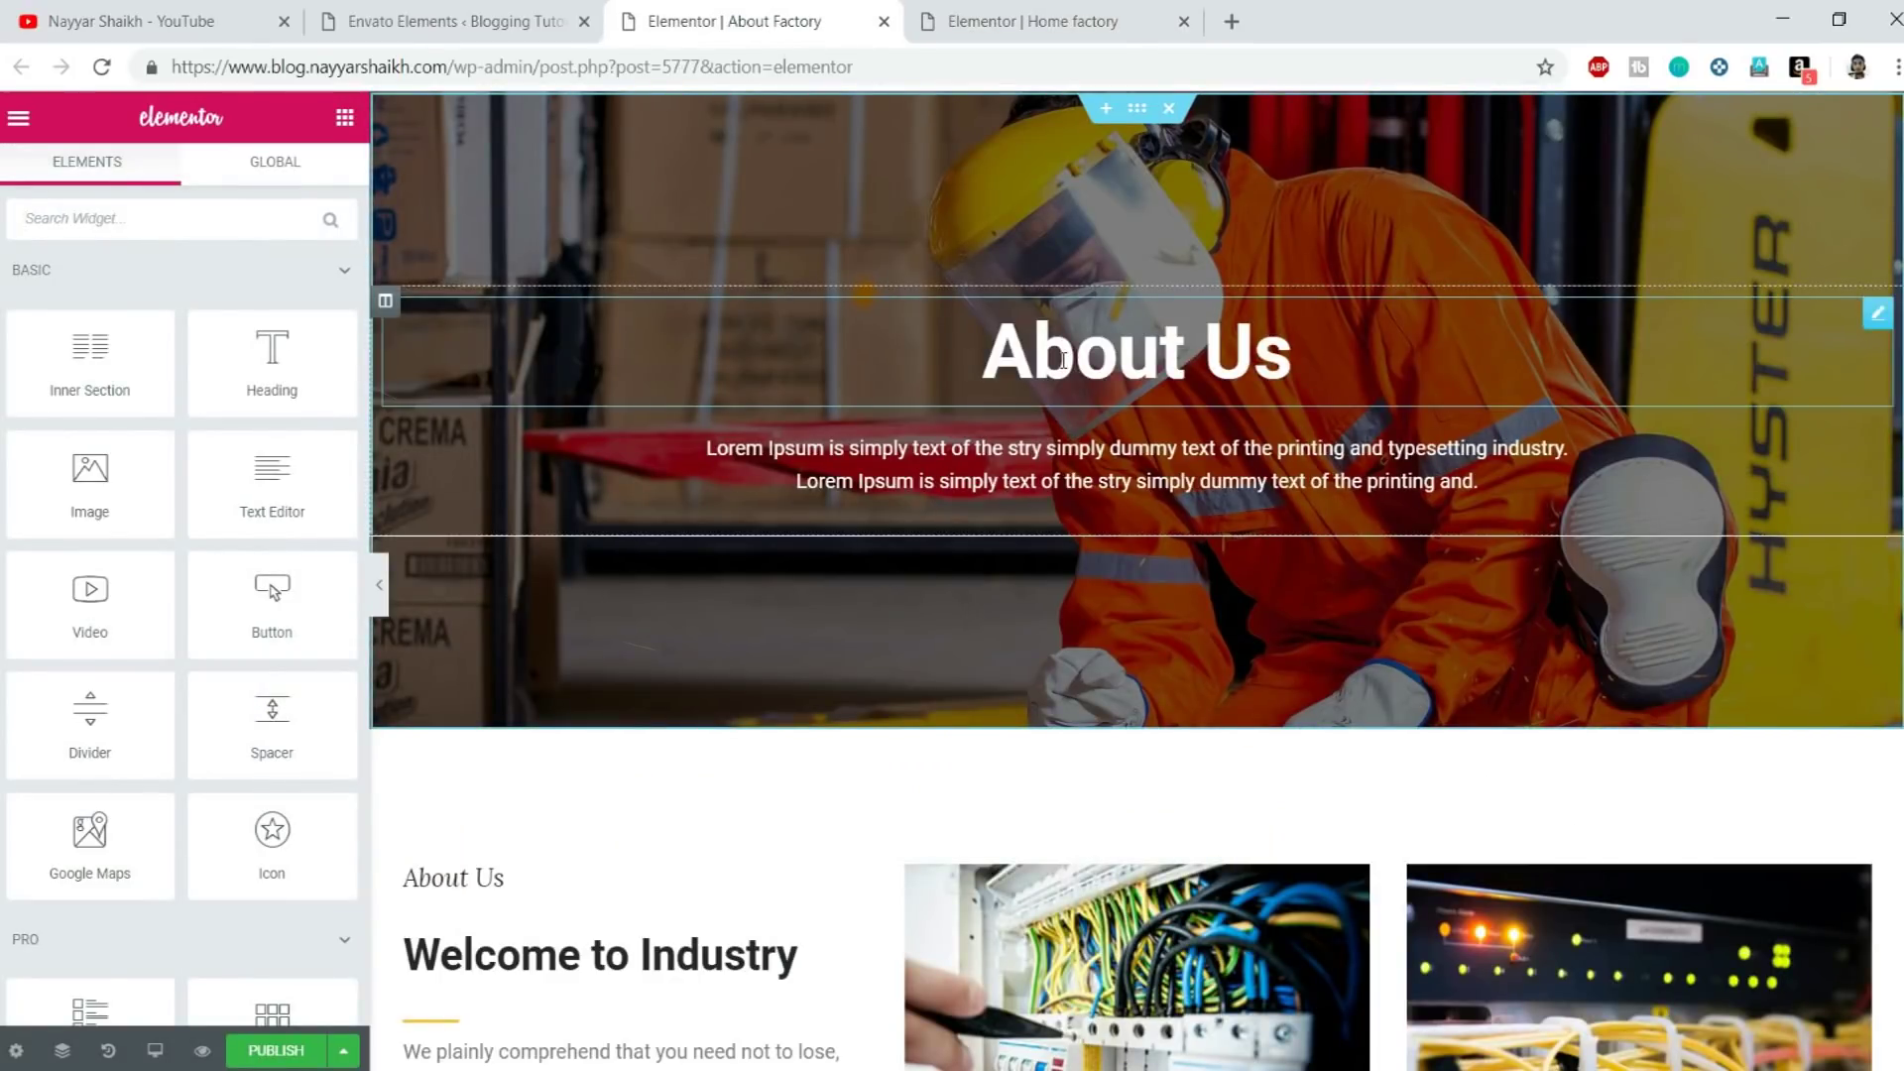
scroll(1081, 662, down, 5)
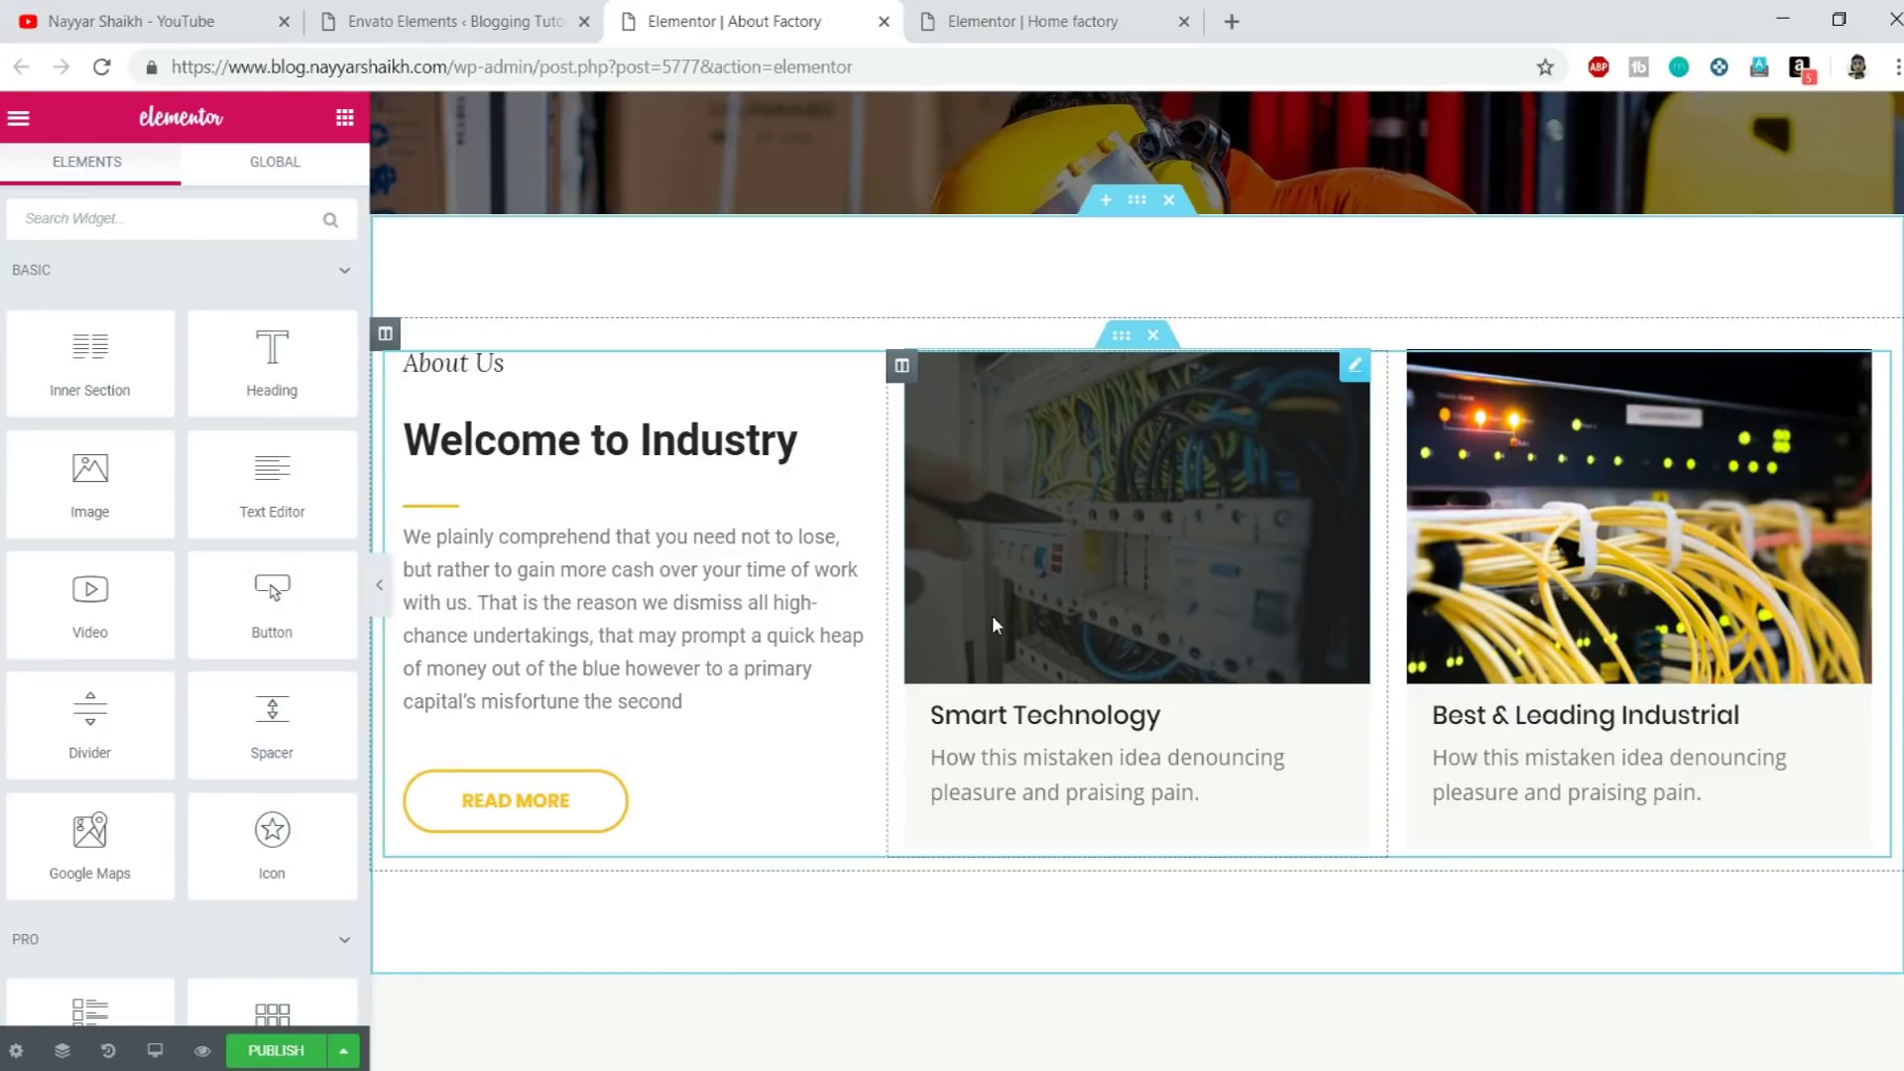
scroll(991, 623, up, 5)
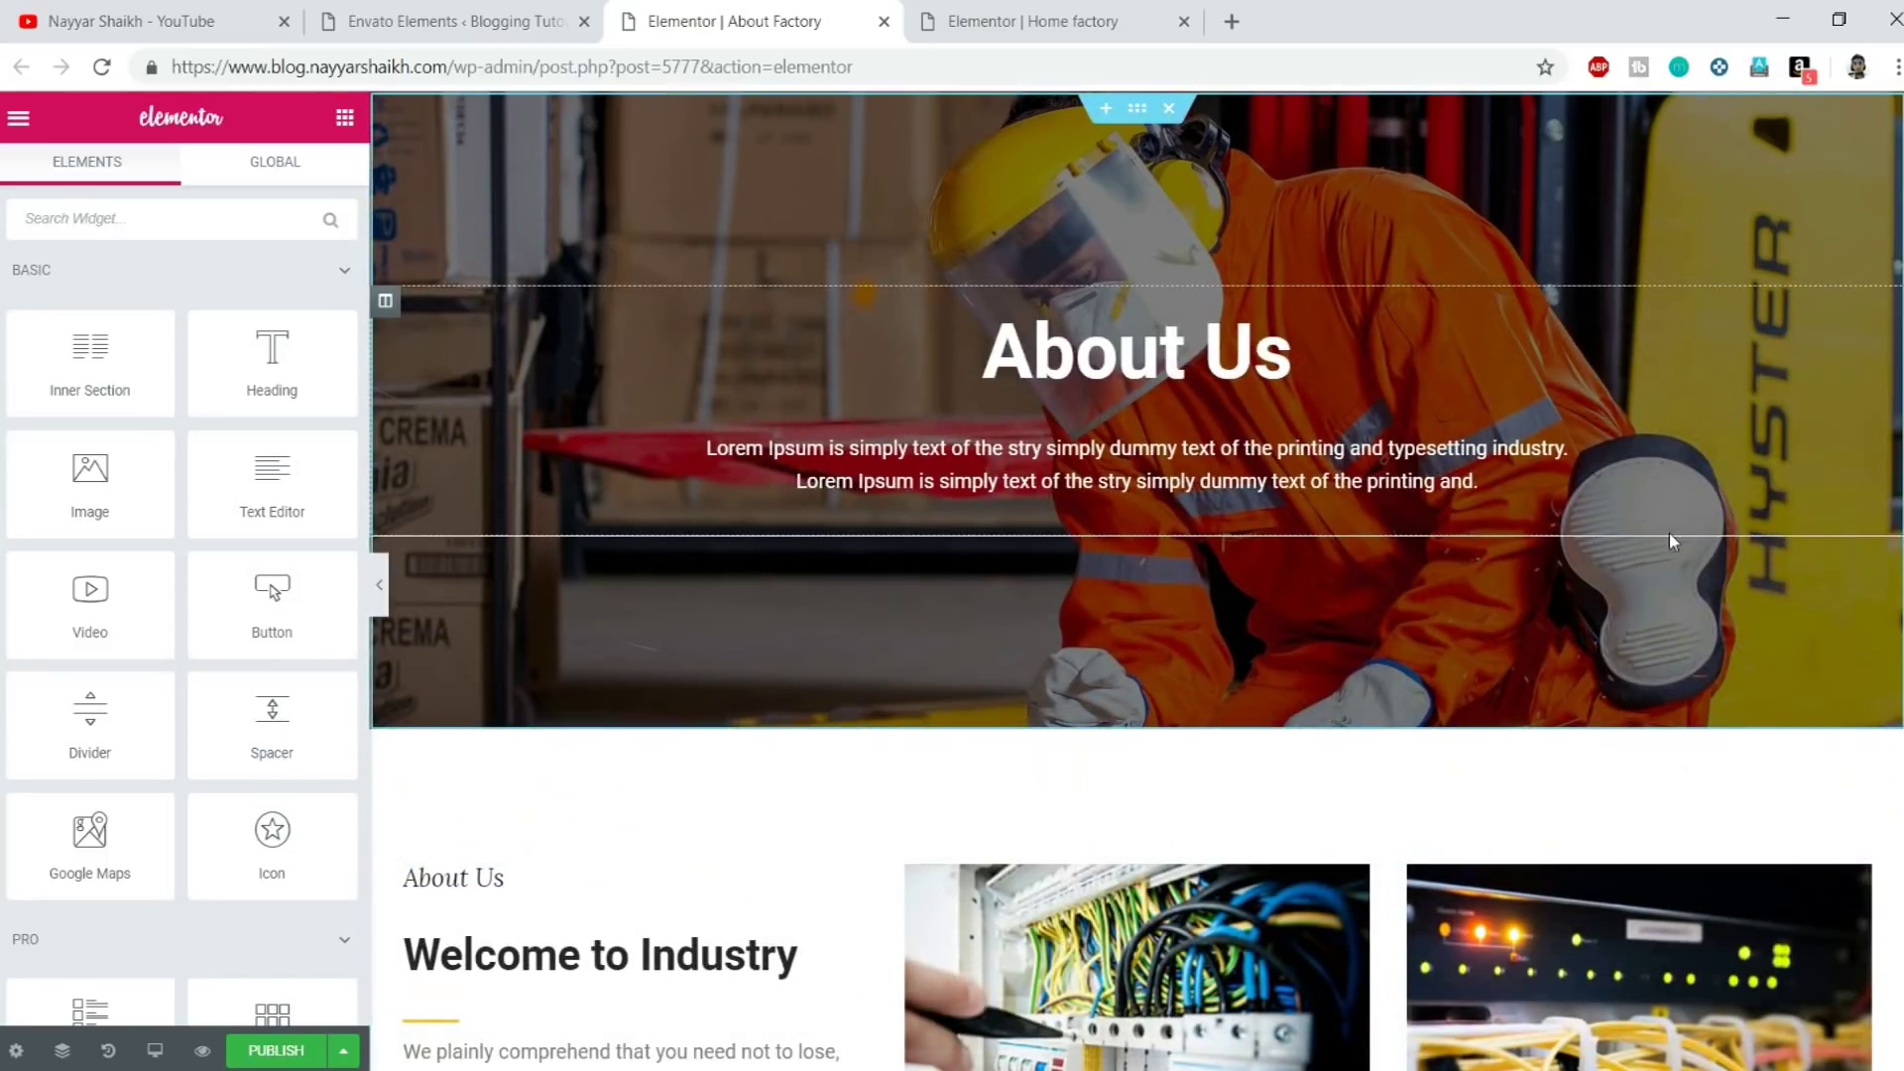
scroll(1669, 532, down, 15)
scroll(1253, 756, up, 7)
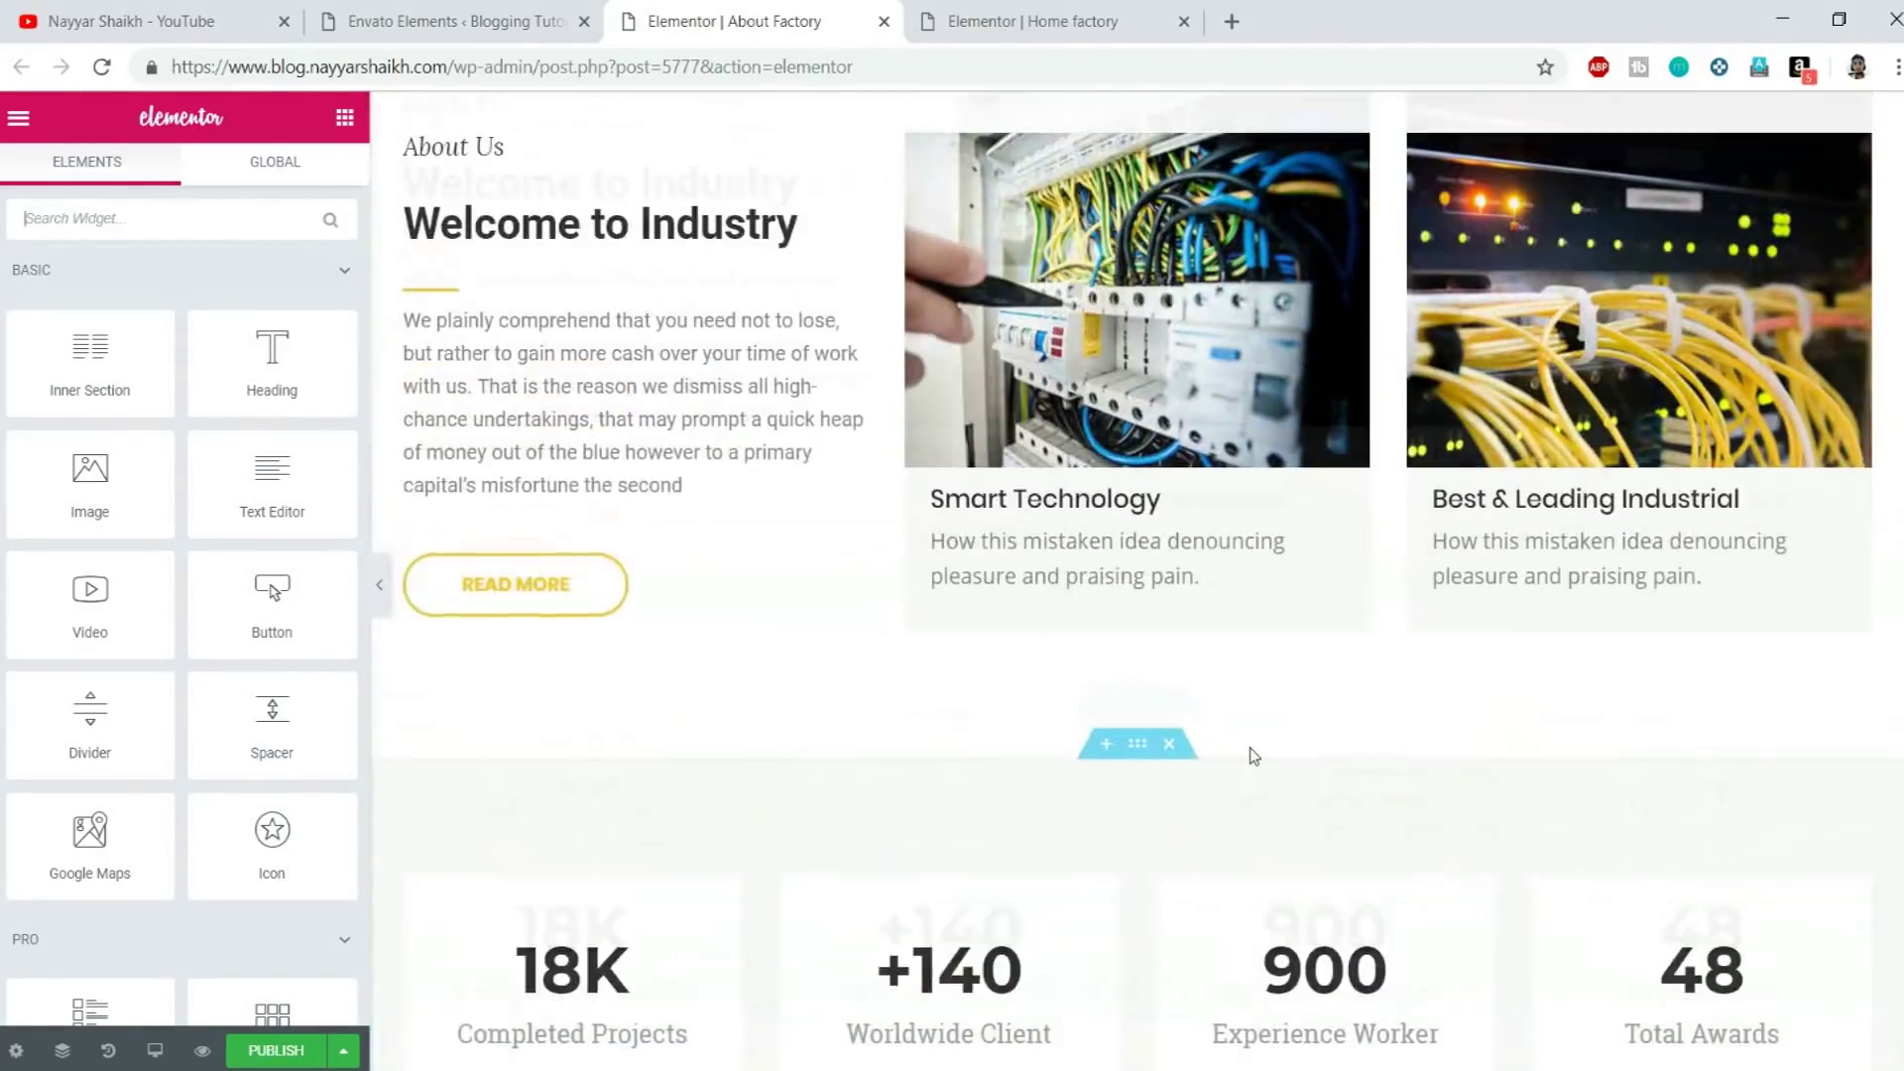
scroll(1252, 756, up, 7)
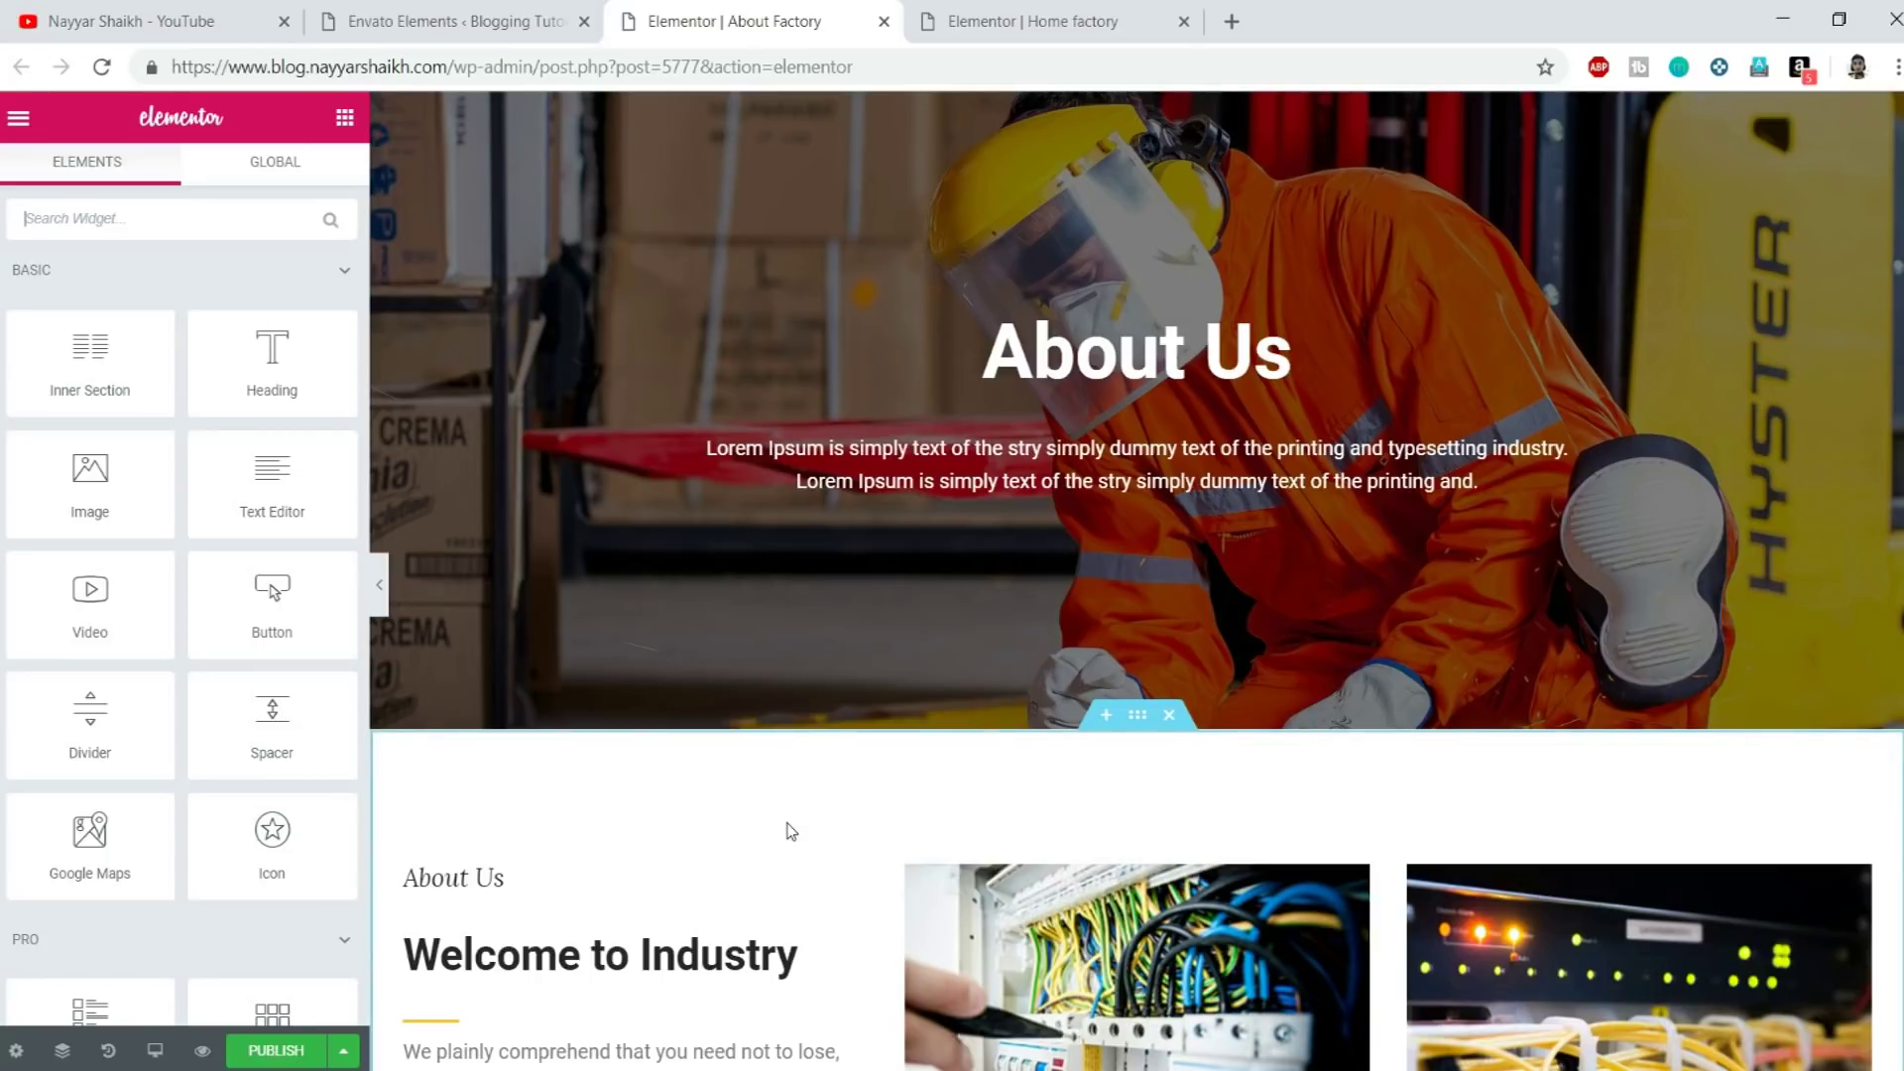